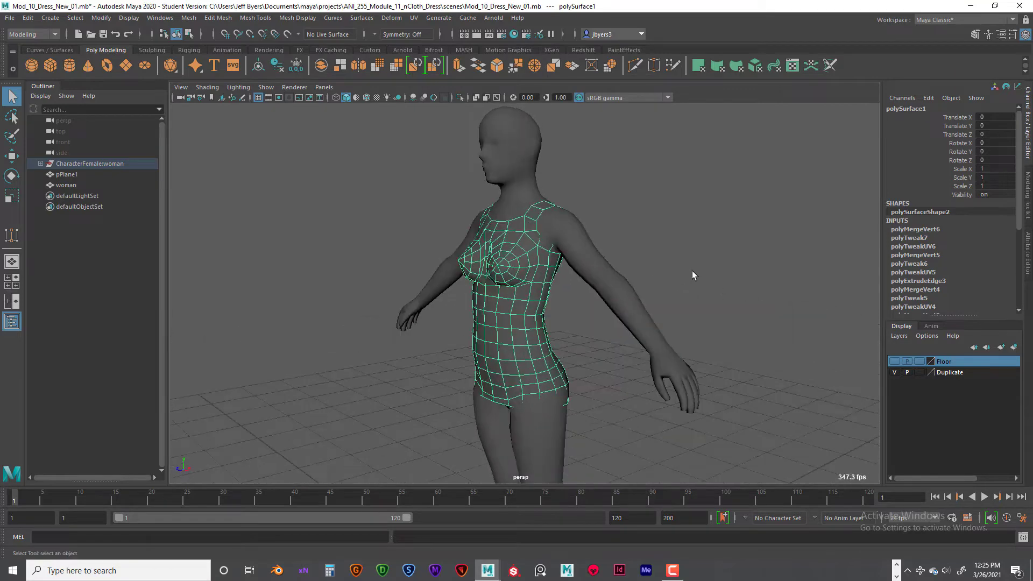
Examine the dress mesh around the character's bust, straps and torso from the front and side
{"action": "scroll", "coordinate": [692, 270], "scroll_direction": "up", "scroll_amount": 5}
{"action": "left_click", "coordinate": [657, 280]}
{"action": "left_click_drag", "start_coordinate": [604, 319], "coordinate": [619, 276], "text": "alt"}
{"action": "left_click", "coordinate": [554, 335]}
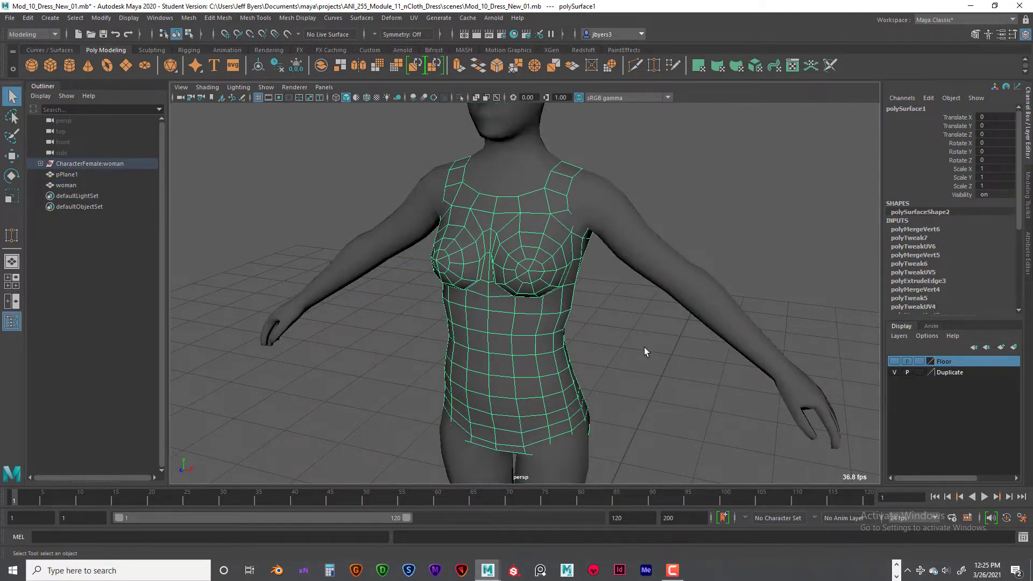
{"action": "left_click_drag", "start_coordinate": [645, 347], "coordinate": [602, 312], "text": "alt"}
{"action": "scroll", "coordinate": [600, 350], "scroll_direction": "up", "scroll_amount": 4}
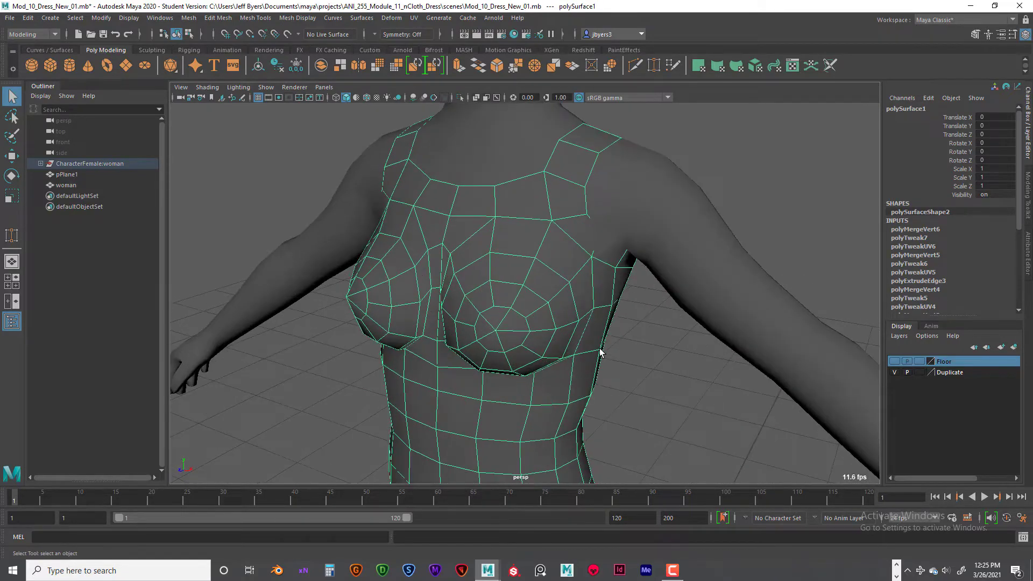
{"action": "scroll", "coordinate": [600, 350], "scroll_direction": "down", "scroll_amount": 5}
{"action": "mouse_move", "coordinate": [599, 350]}
{"action": "left_mouse_down", "text": "alt"}
{"action": "mouse_move", "coordinate": [618, 337]}
{"action": "mouse_move", "coordinate": [662, 350]}
{"action": "mouse_move", "coordinate": [588, 348]}
{"action": "left_mouse_up", "text": "alt"}
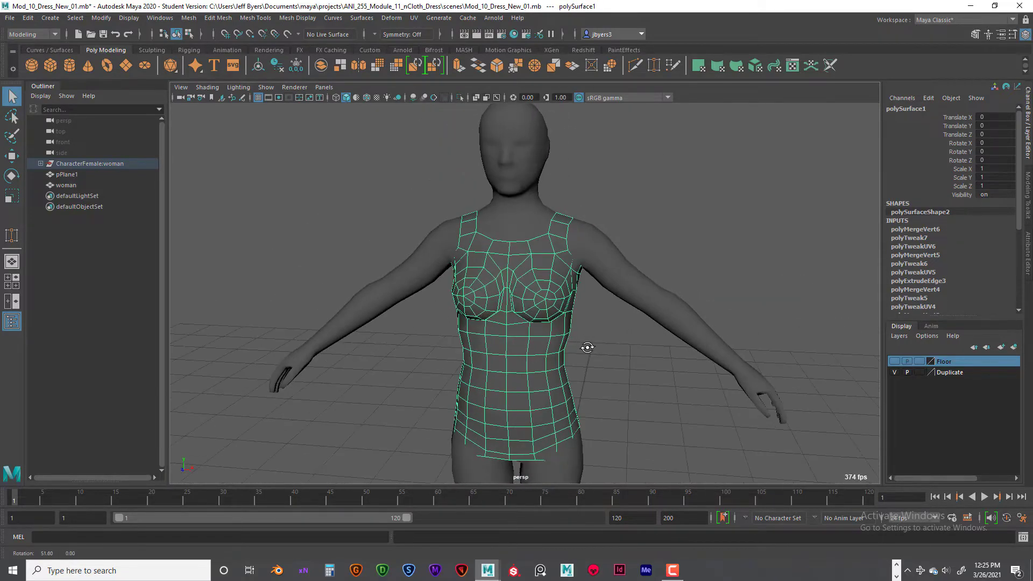
Assign a new Maya Blinn material to the dress mesh
{"action": "right_click", "coordinate": [531, 276]}
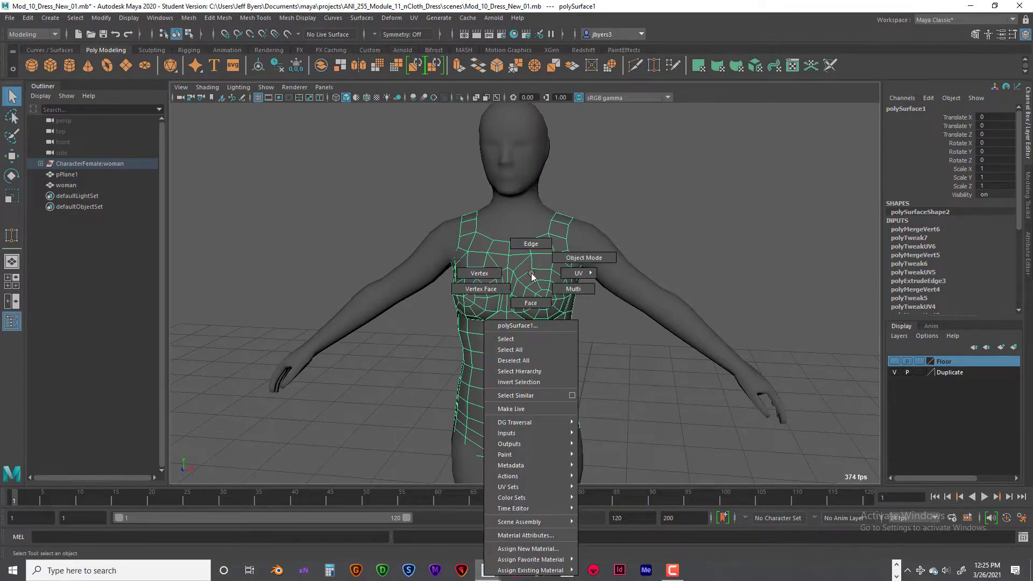
{"action": "left_click", "coordinate": [556, 547]}
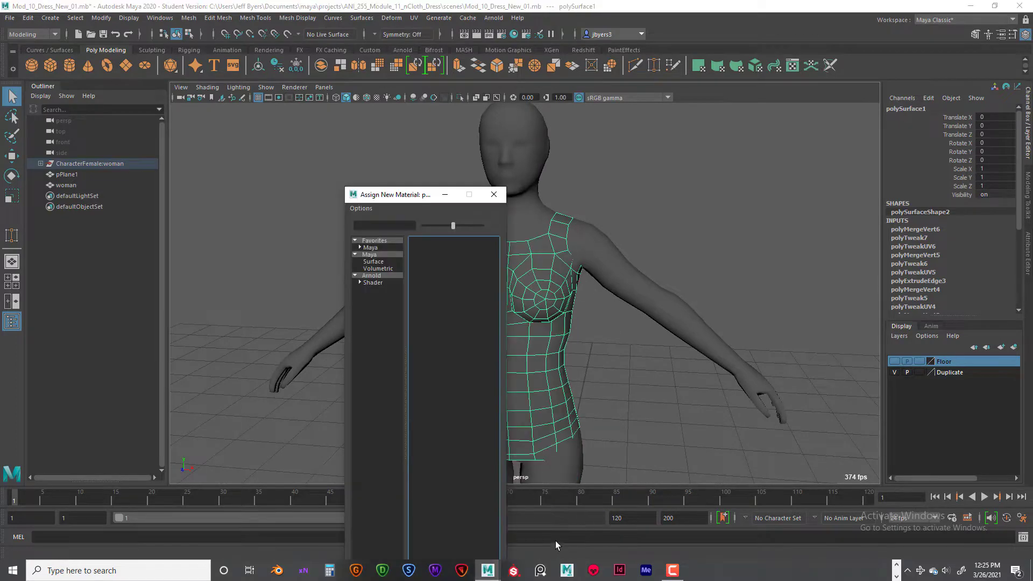
{"action": "left_click_drag", "start_coordinate": [384, 197], "coordinate": [255, 113]}
{"action": "left_click", "coordinate": [242, 164]}
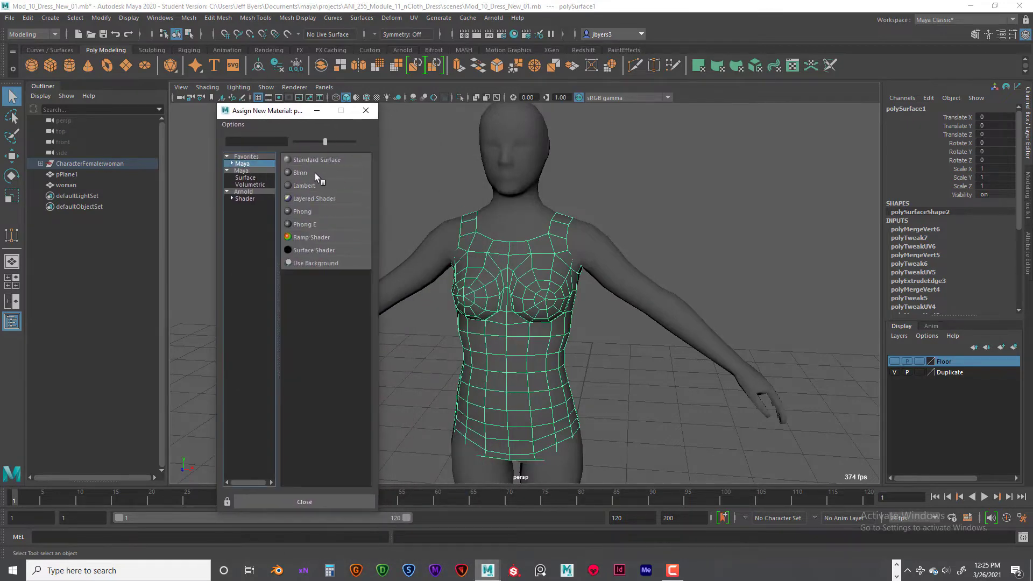
{"action": "left_click", "coordinate": [315, 172]}
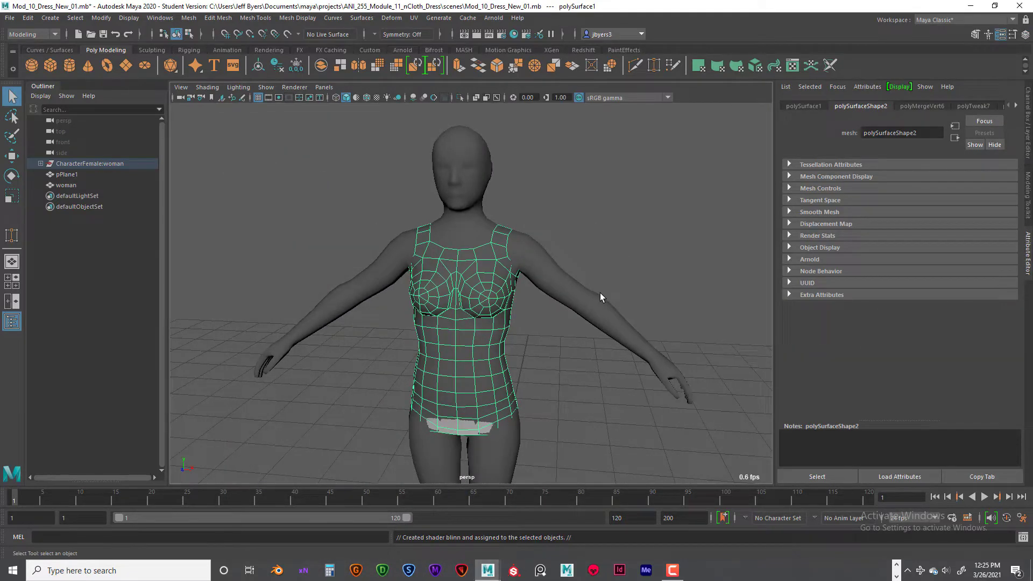
Delete the dress mesh's construction history and freeze its transformations
{"action": "left_click", "coordinate": [1016, 106]}
{"action": "left_click", "coordinate": [1016, 105]}
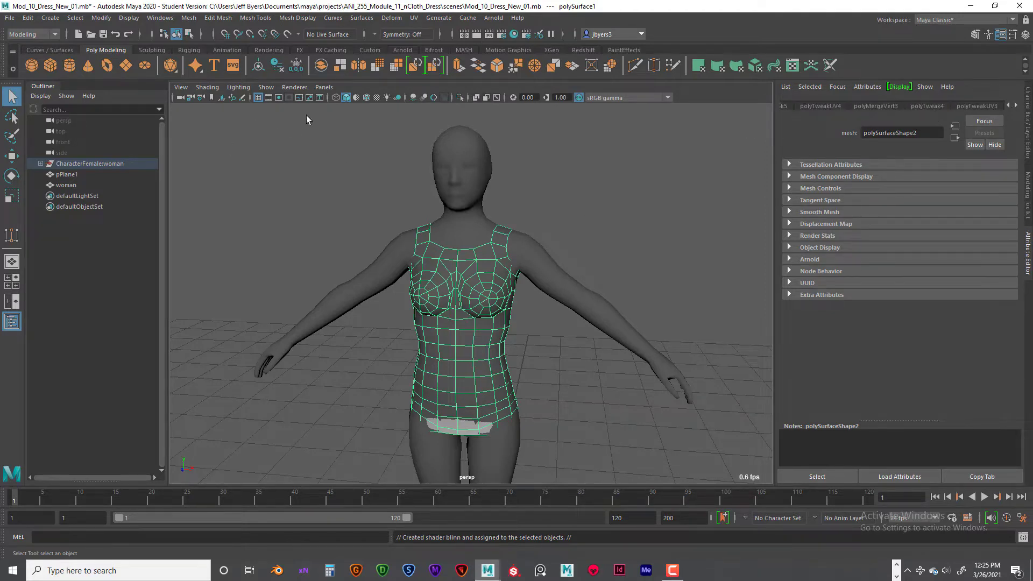
{"action": "left_click", "coordinate": [276, 63]}
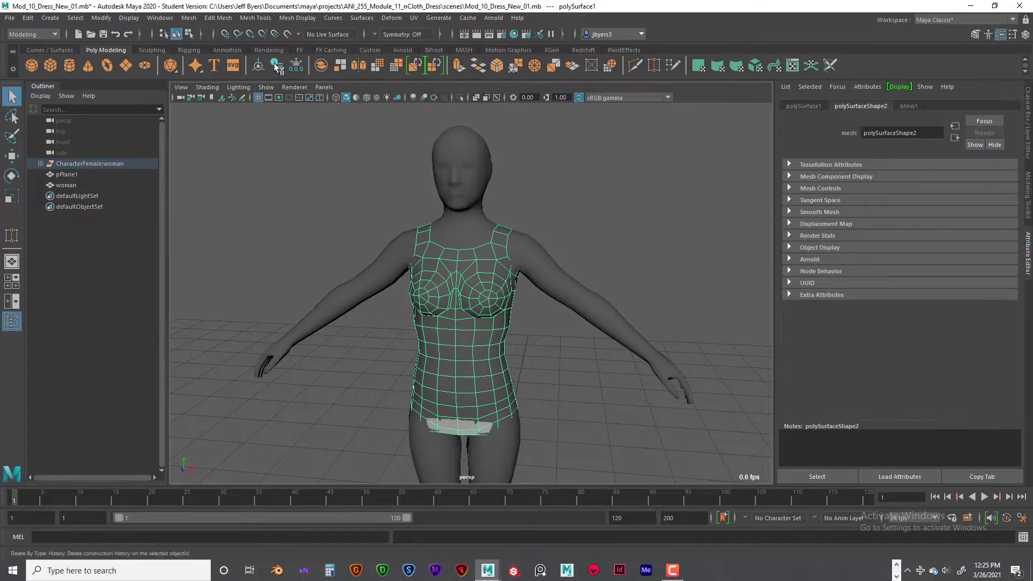
{"action": "left_click", "coordinate": [28, 18]}
{"action": "mouse_move", "coordinate": [80, 145]}
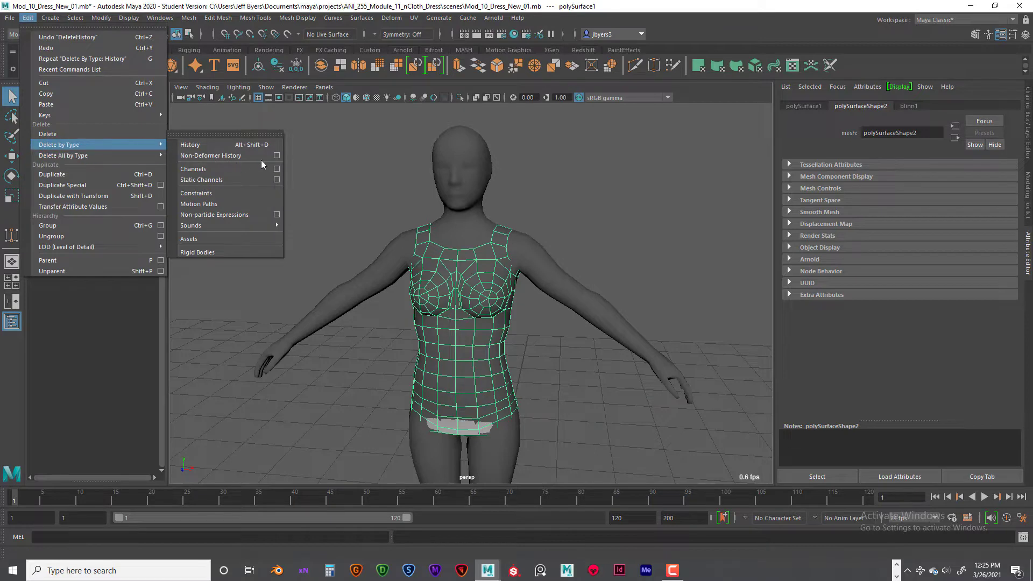
{"action": "left_click", "coordinate": [370, 143]}
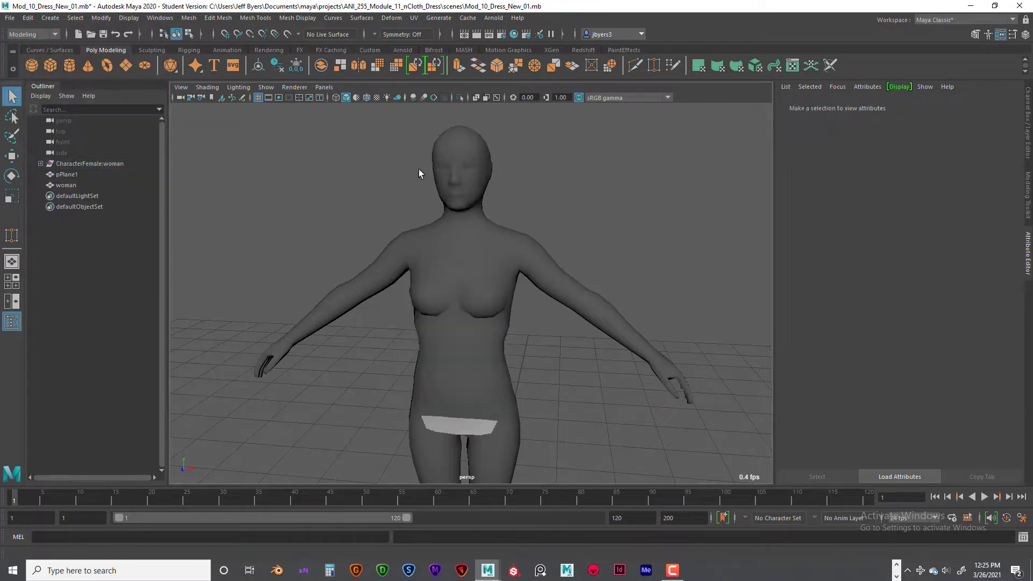
{"action": "left_click", "coordinate": [462, 426]}
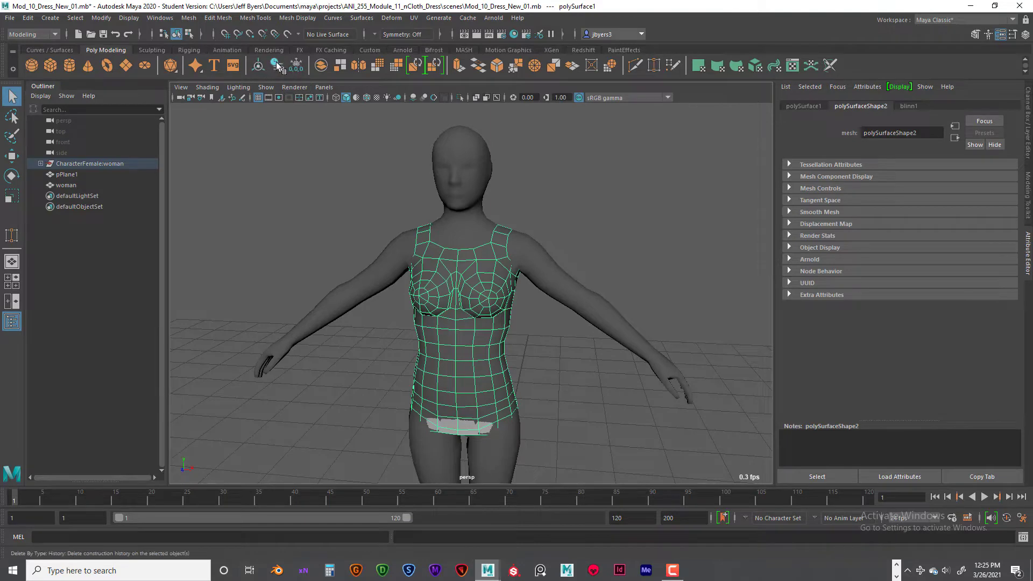
{"action": "left_click", "coordinate": [296, 65]}
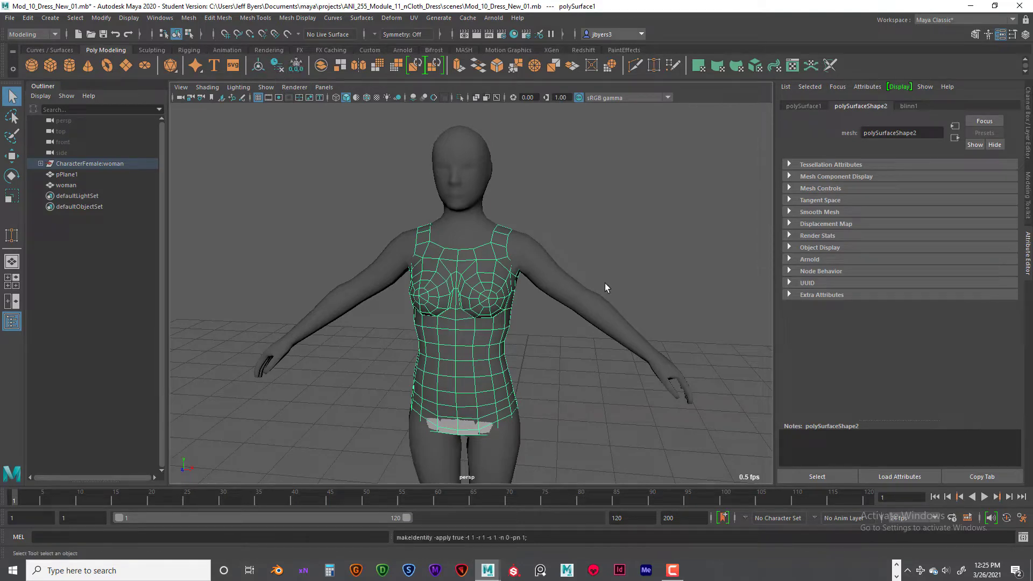
Rename the dress's Blinn material to Dress_TX and set its color to pure blue
{"action": "left_click_drag", "start_coordinate": [622, 285], "coordinate": [541, 276], "text": "alt"}
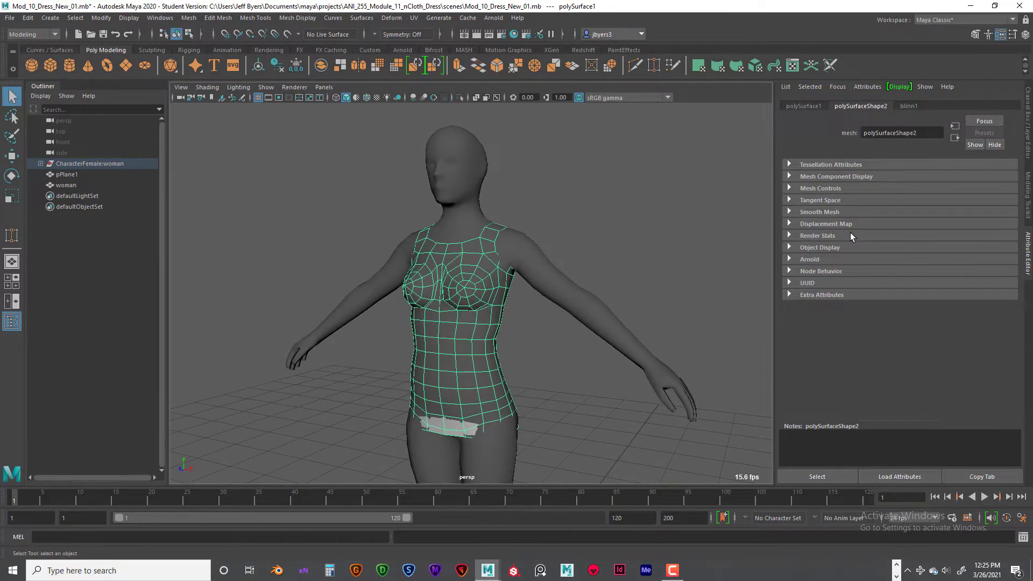
{"action": "left_click", "coordinate": [909, 107]}
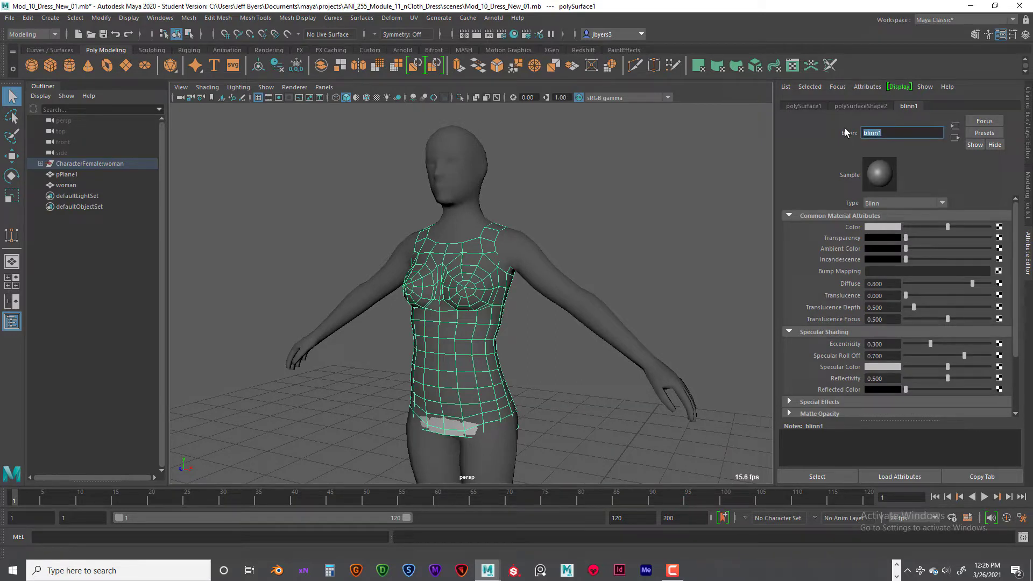
{"action": "type", "text": "Dress_TX"}
{"action": "key", "text": "Return"}
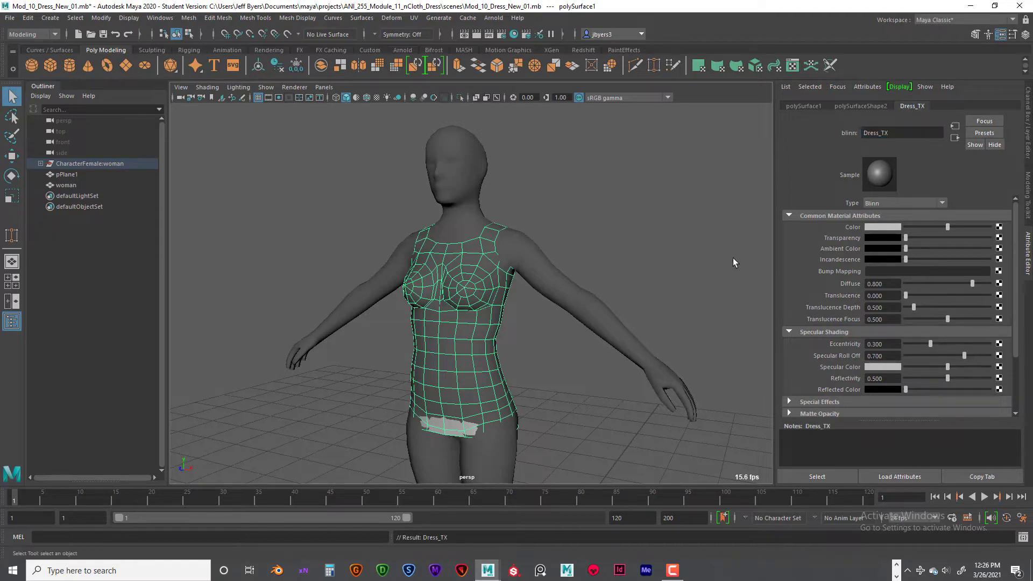
{"action": "left_click", "coordinate": [893, 226]}
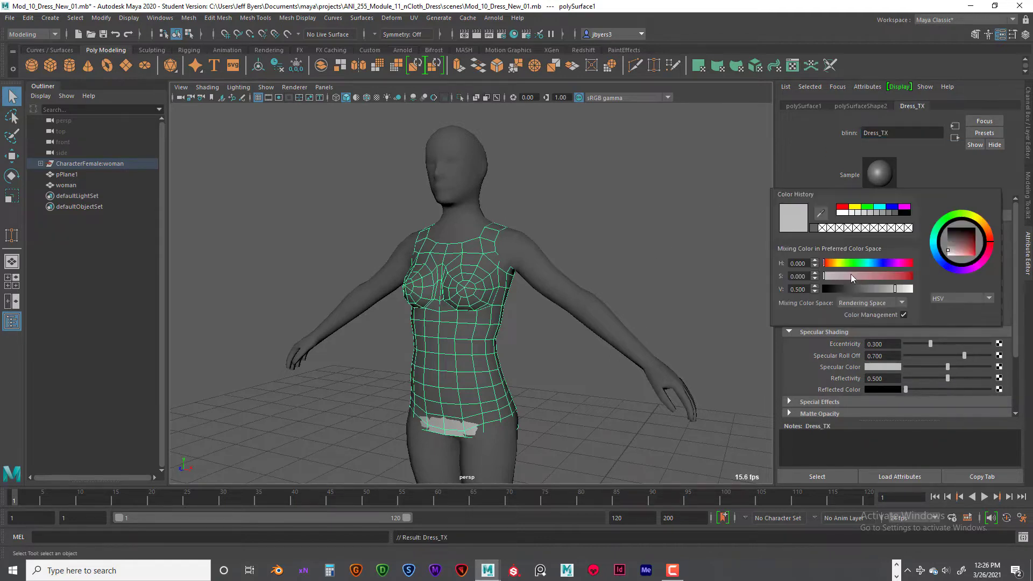
{"action": "left_click", "coordinate": [893, 208]}
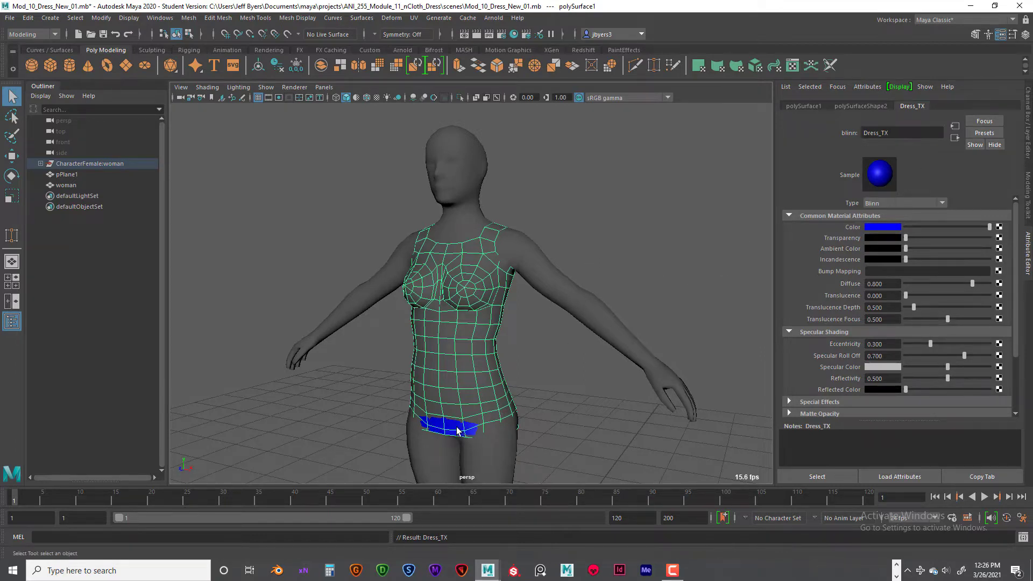
Scale the dress mesh up uniformly to about 1.017 so it sits just outside the body
{"action": "left_click_drag", "start_coordinate": [513, 288], "coordinate": [496, 301], "text": "alt"}
{"action": "key", "text": "e"}
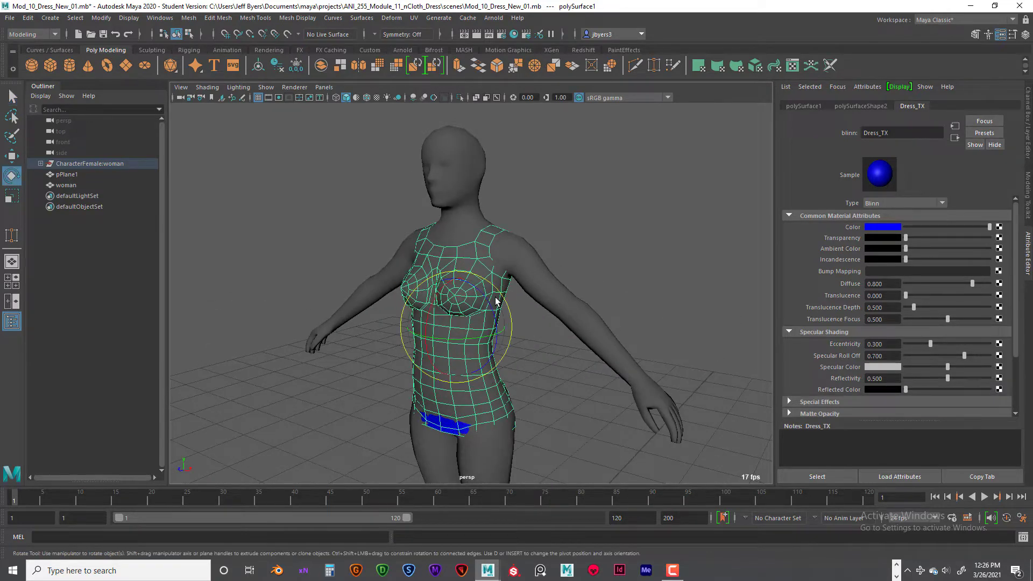
{"action": "key", "text": "r"}
{"action": "left_click_drag", "start_coordinate": [487, 343], "coordinate": [438, 348], "text": "alt"}
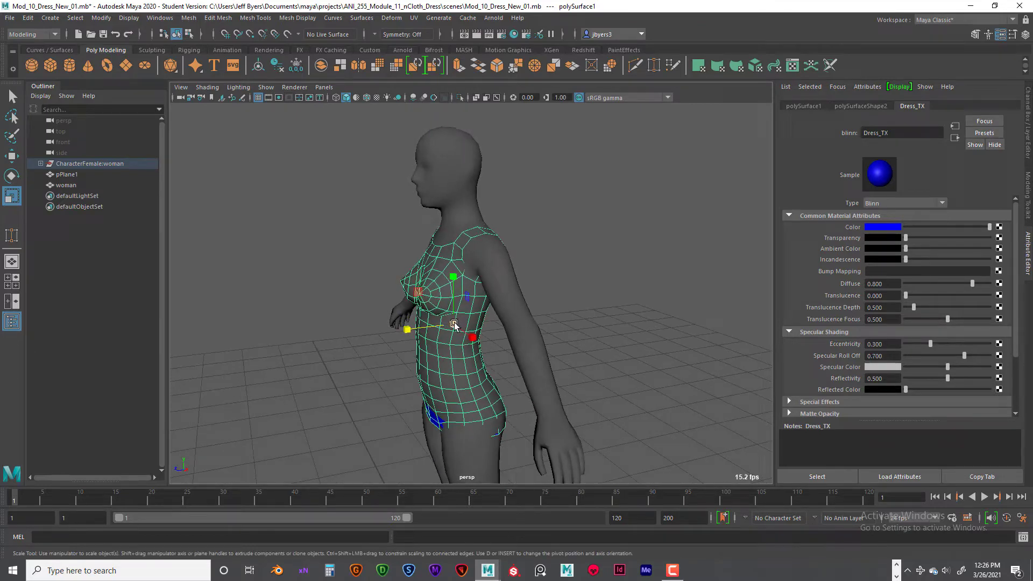
{"action": "left_click", "coordinate": [455, 324]}
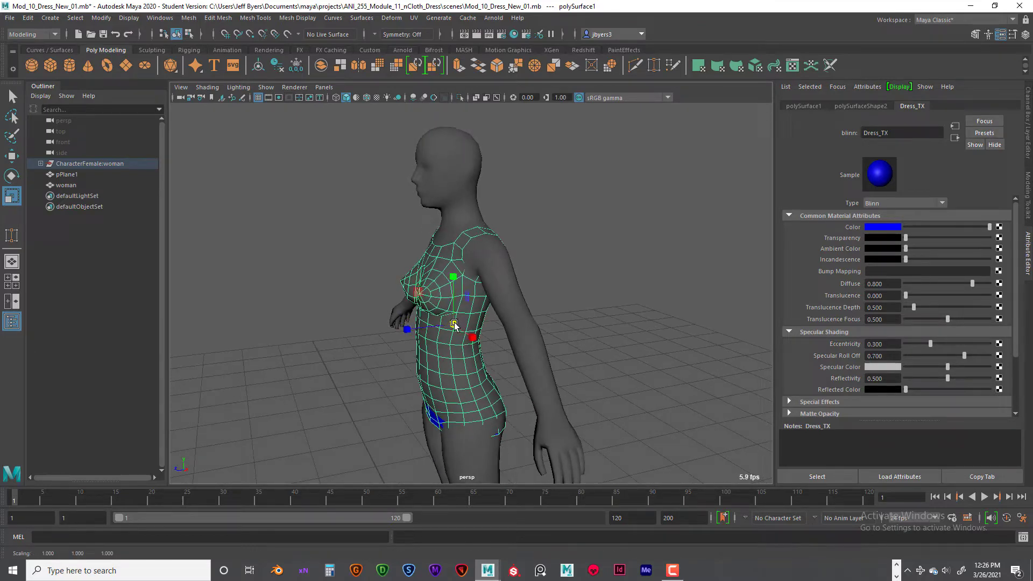
{"action": "left_click_drag", "start_coordinate": [454, 324], "coordinate": [455, 324]}
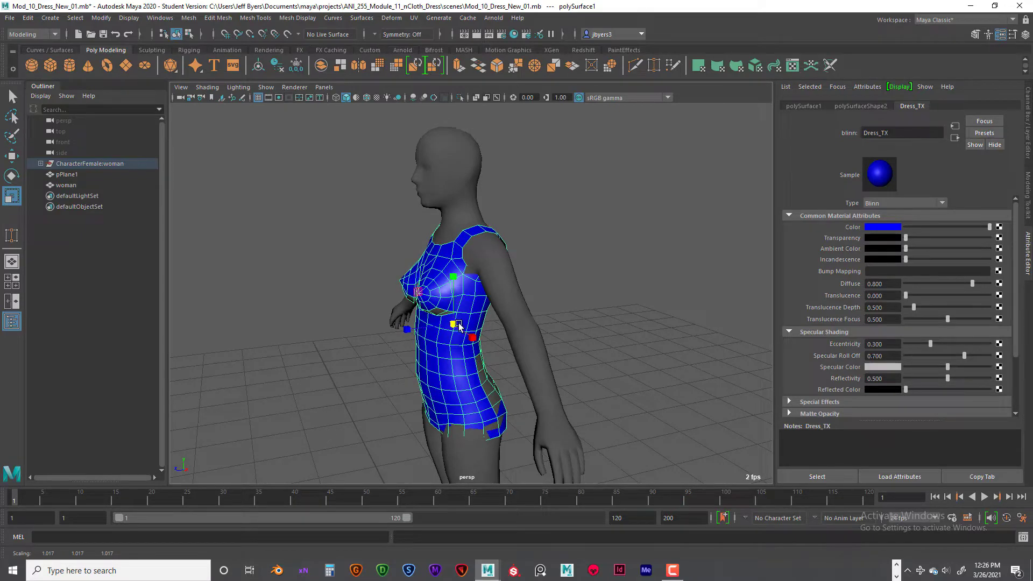
Reposition the dress mesh slightly with the Move tool to fit it over the torso
{"action": "left_click_drag", "start_coordinate": [456, 324], "coordinate": [439, 304], "text": "alt"}
{"action": "scroll", "coordinate": [438, 303], "scroll_direction": "up", "scroll_amount": 5}
{"action": "middle_click_drag", "start_coordinate": [439, 302], "coordinate": [419, 363], "text": "alt"}
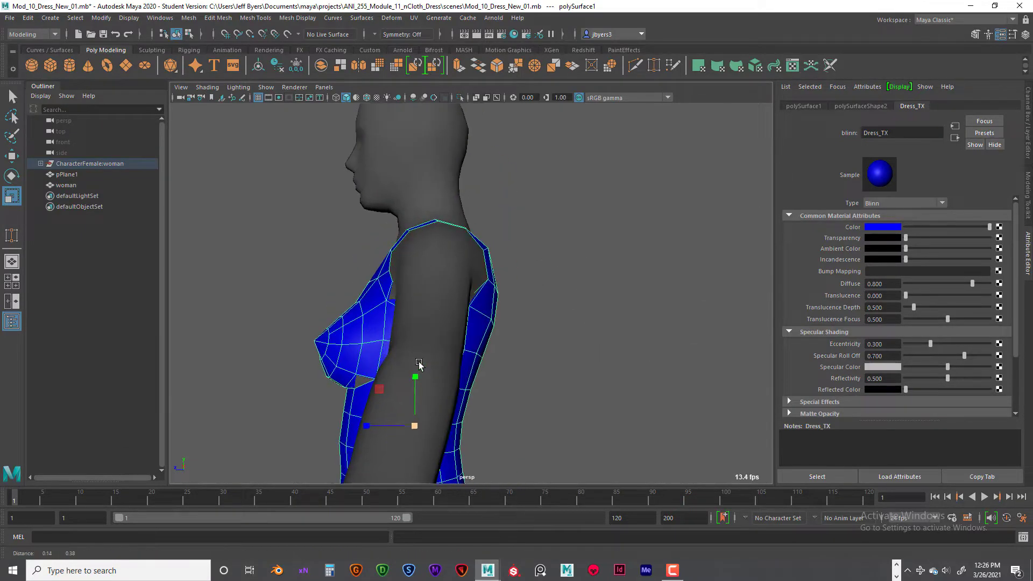
{"action": "left_click_drag", "start_coordinate": [419, 364], "coordinate": [514, 358], "text": "alt"}
{"action": "middle_click_drag", "start_coordinate": [514, 357], "coordinate": [487, 116], "text": "alt"}
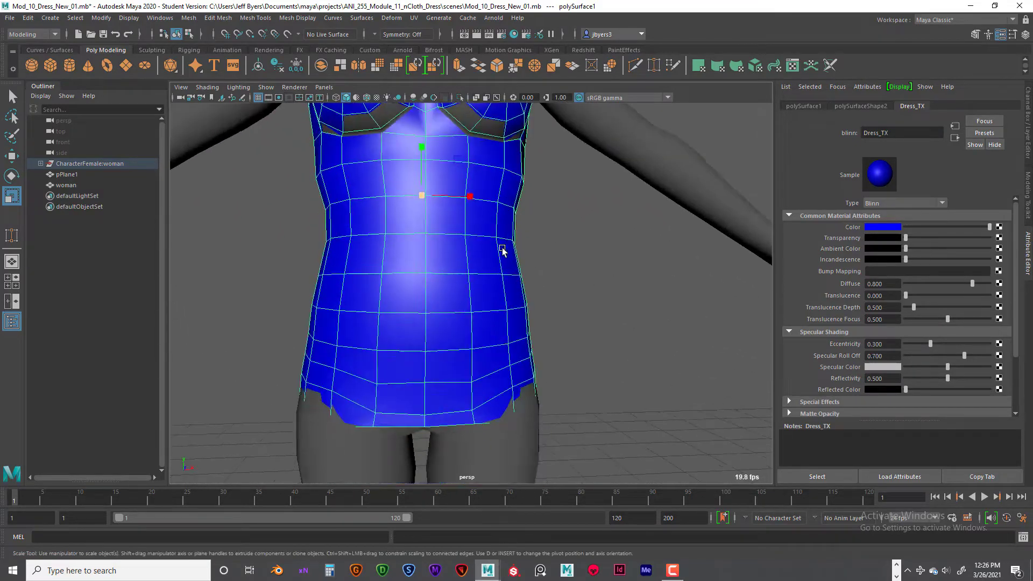
{"action": "left_click_drag", "start_coordinate": [502, 250], "coordinate": [337, 387], "text": "alt"}
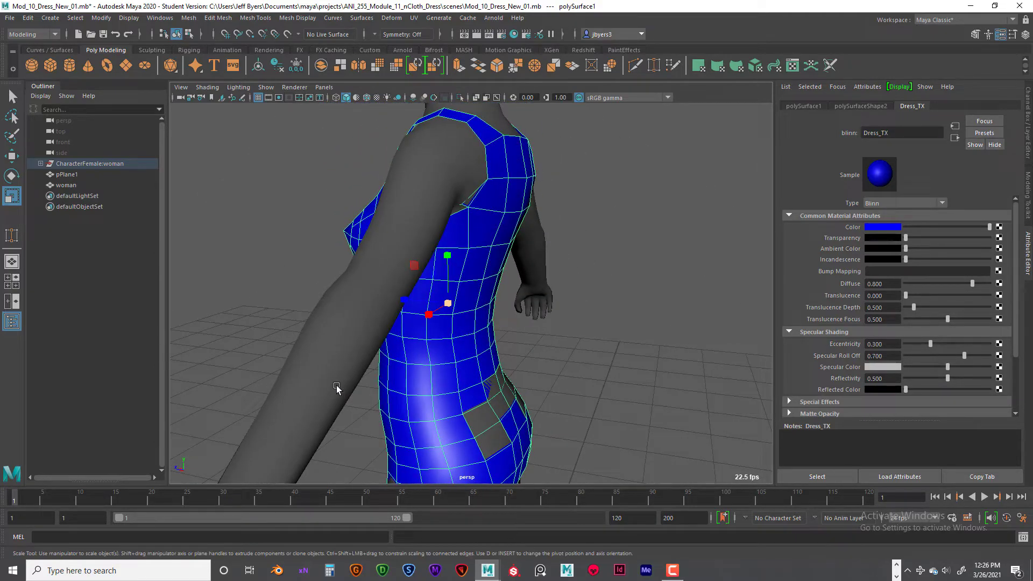
{"action": "key", "text": "w"}
{"action": "left_click_drag", "start_coordinate": [450, 268], "coordinate": [448, 258]}
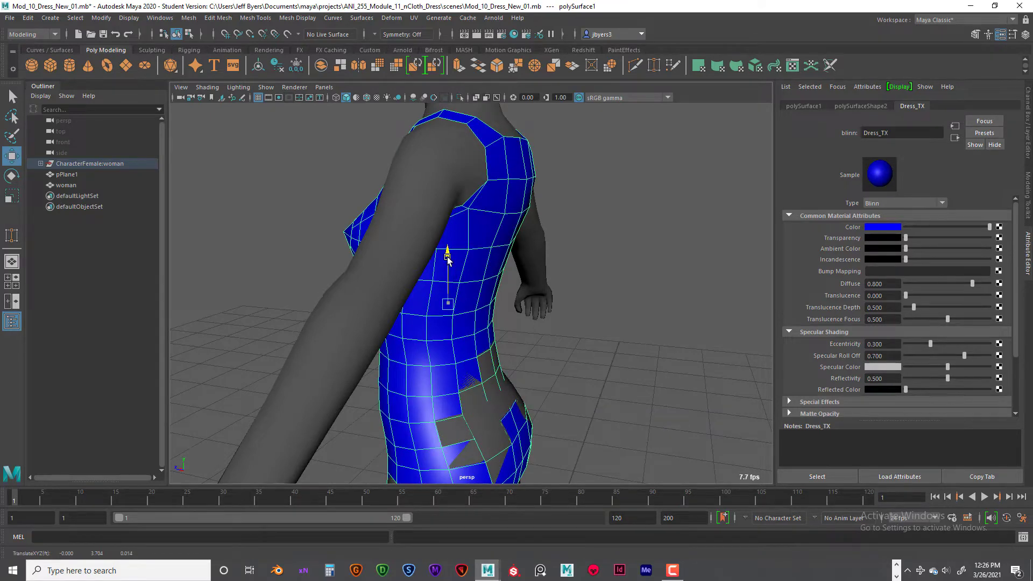
{"action": "left_click_drag", "start_coordinate": [442, 289], "coordinate": [608, 303], "text": "alt"}
{"action": "scroll", "coordinate": [498, 299], "scroll_direction": "down", "scroll_amount": 8}
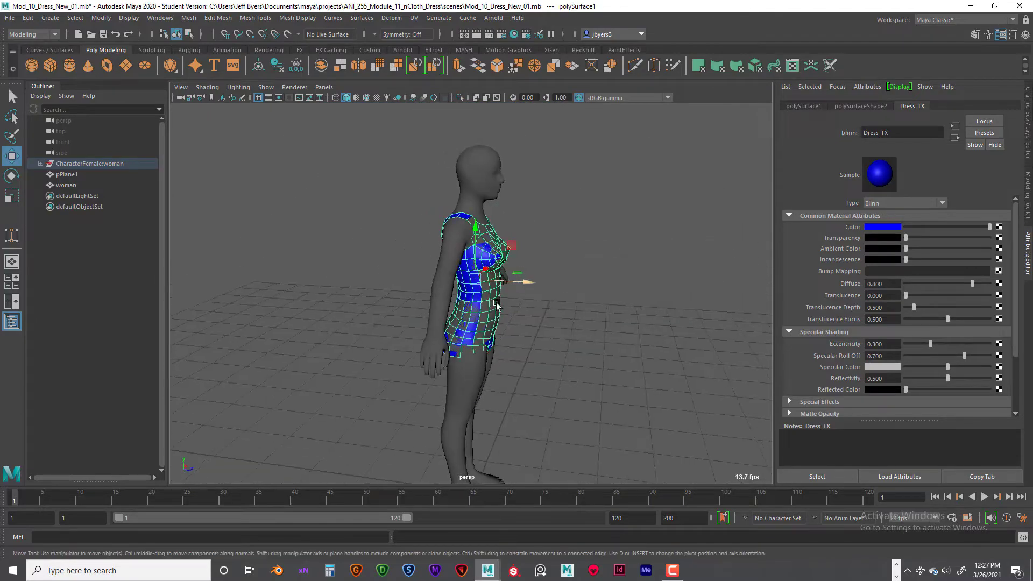
Scale the dress mesh along its front-to-back axis to about 1.028 so it clears the stomach and back
{"action": "scroll", "coordinate": [497, 304], "scroll_direction": "up", "scroll_amount": 6}
{"action": "left_click_drag", "start_coordinate": [497, 304], "coordinate": [464, 338], "text": "alt"}
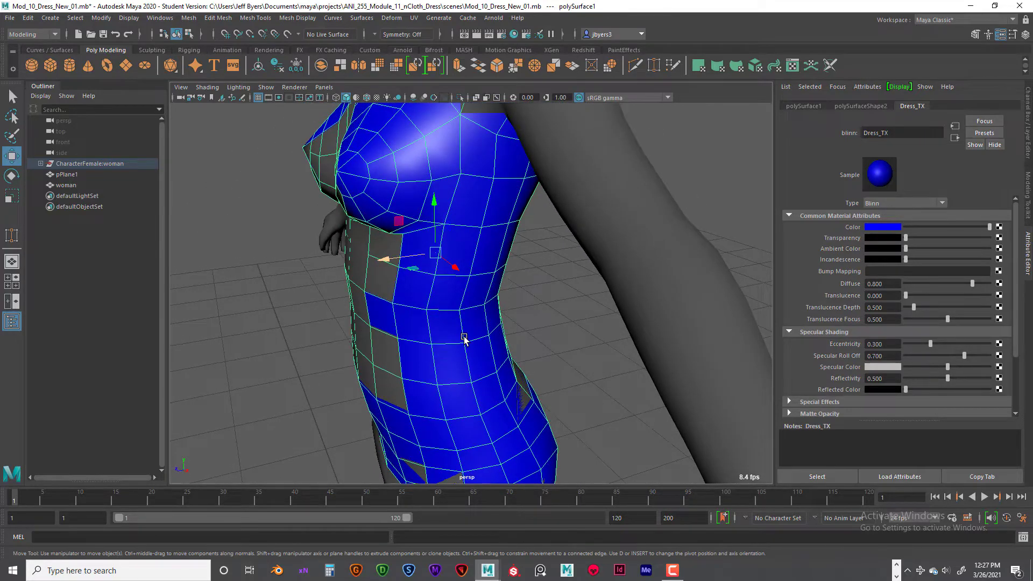
{"action": "key", "text": "r"}
{"action": "left_click_drag", "start_coordinate": [389, 260], "coordinate": [389, 261]}
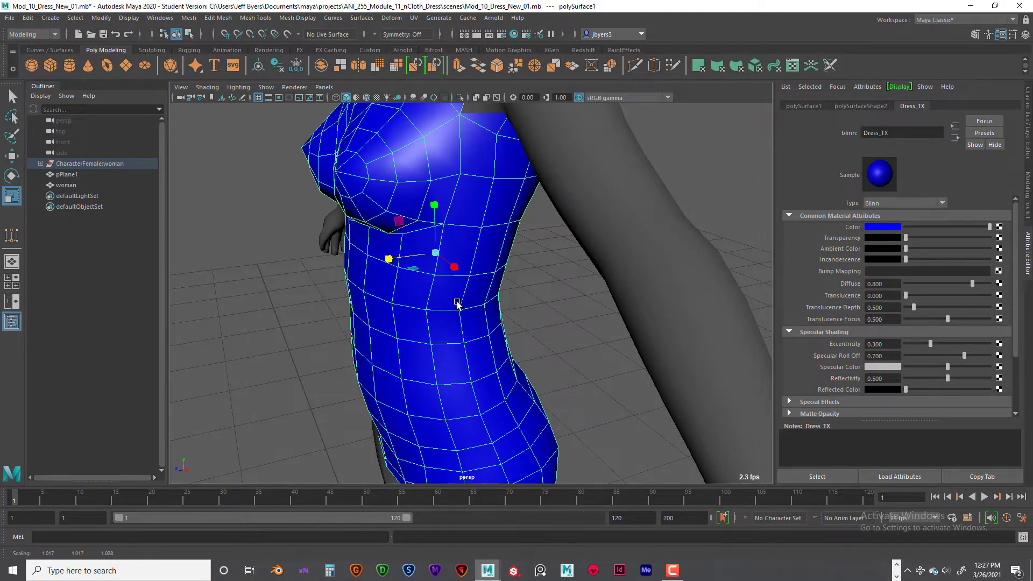
{"action": "left_click_drag", "start_coordinate": [457, 303], "coordinate": [512, 304], "text": "alt"}
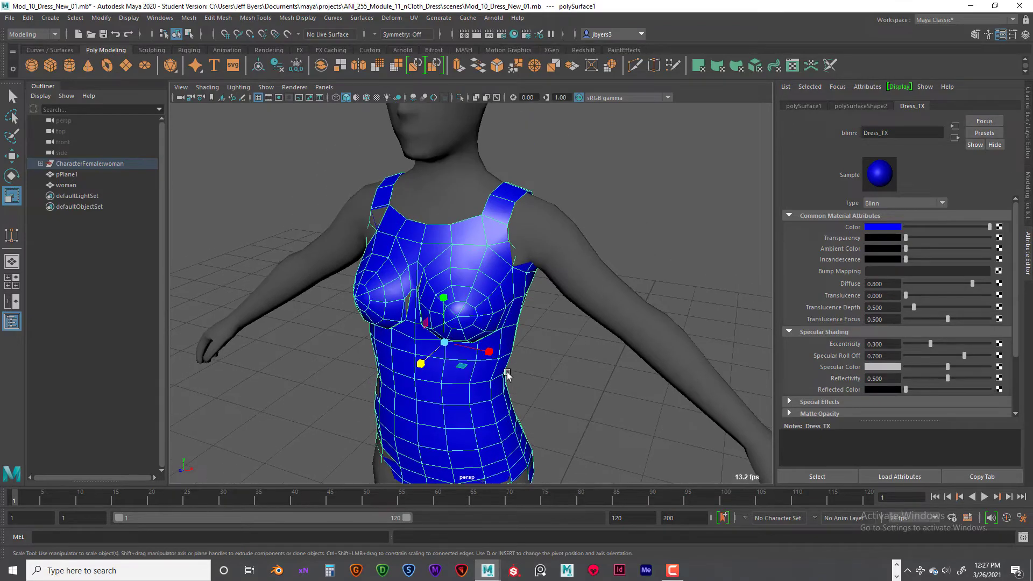
Select the dress vertex hidden inside the body at the armhole beside the character's left armpit, ready for moving
{"action": "left_click_drag", "start_coordinate": [508, 375], "coordinate": [462, 302], "text": "alt"}
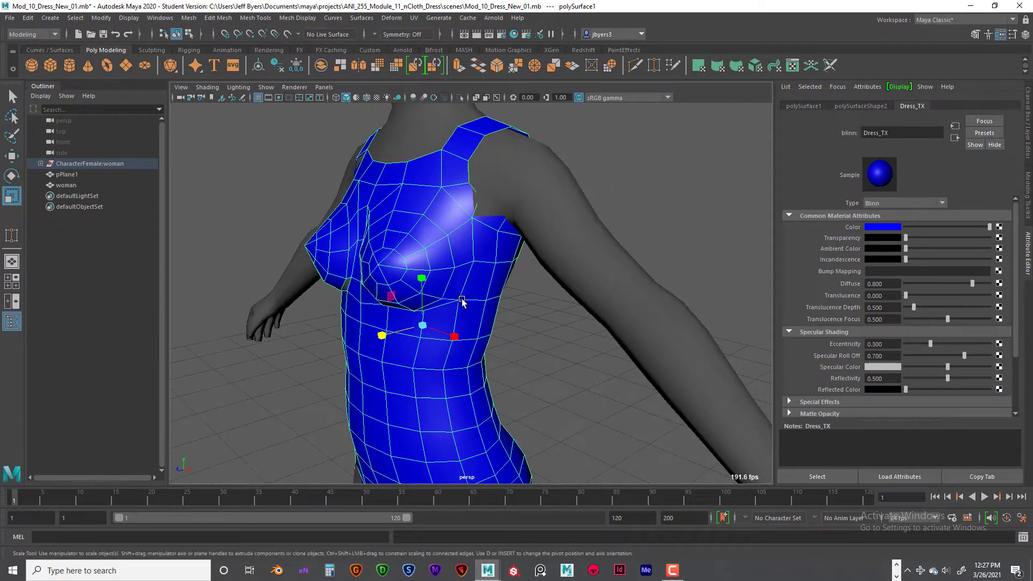
{"action": "scroll", "coordinate": [462, 323], "scroll_direction": "down", "scroll_amount": 5}
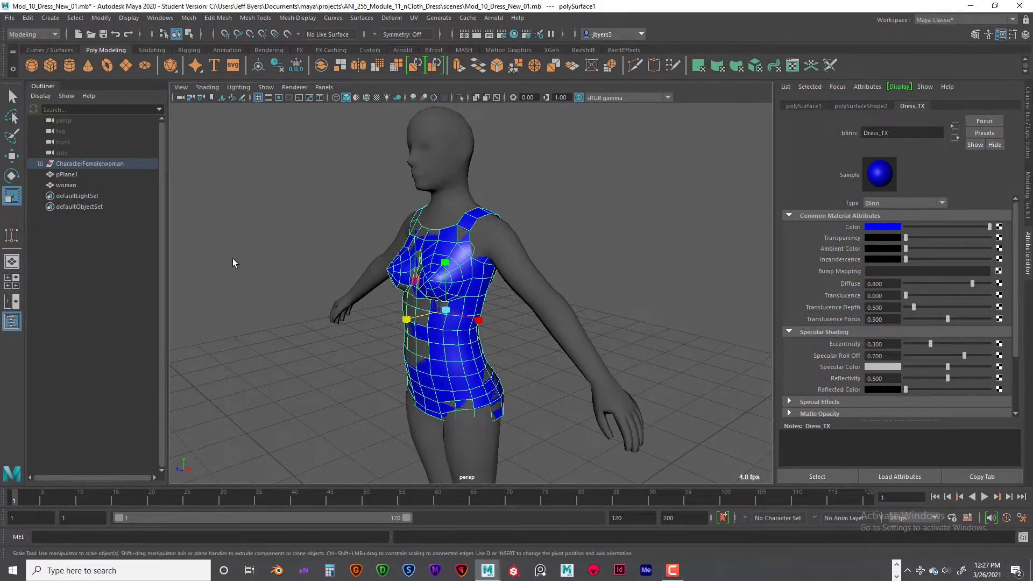
{"action": "left_click_drag", "start_coordinate": [283, 268], "coordinate": [321, 270], "text": "alt"}
{"action": "scroll", "coordinate": [321, 269], "scroll_direction": "up", "scroll_amount": 5}
{"action": "left_click_drag", "start_coordinate": [370, 295], "coordinate": [419, 244], "text": "alt"}
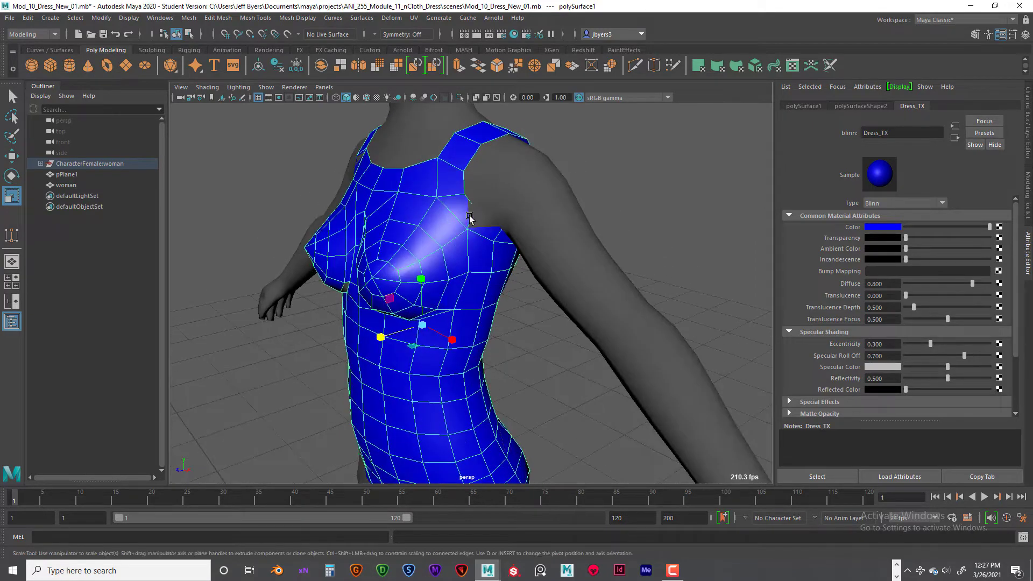
{"action": "right_click_drag", "start_coordinate": [472, 221], "coordinate": [441, 223]}
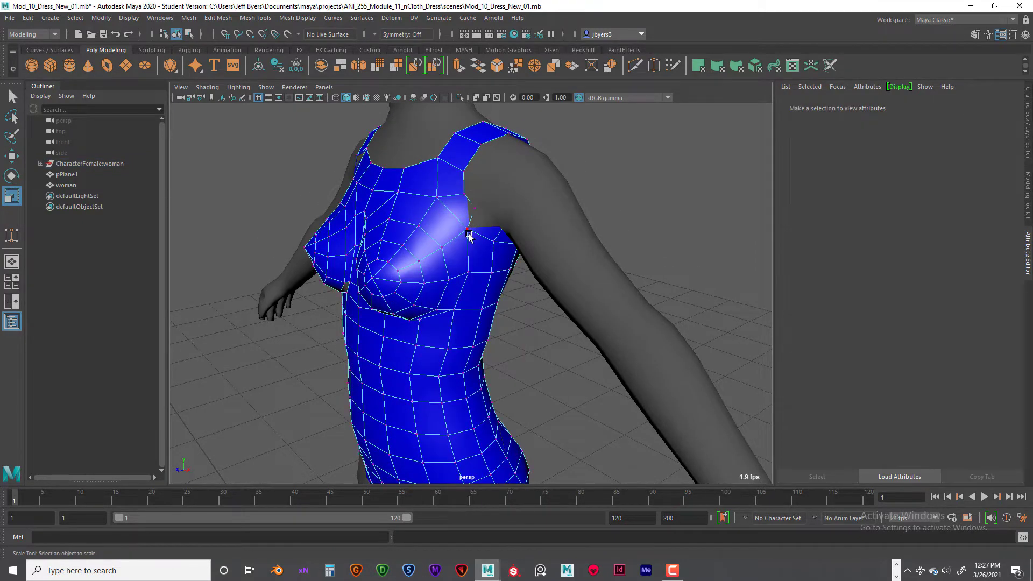
{"action": "left_click_drag", "start_coordinate": [442, 223], "coordinate": [461, 232], "text": "alt"}
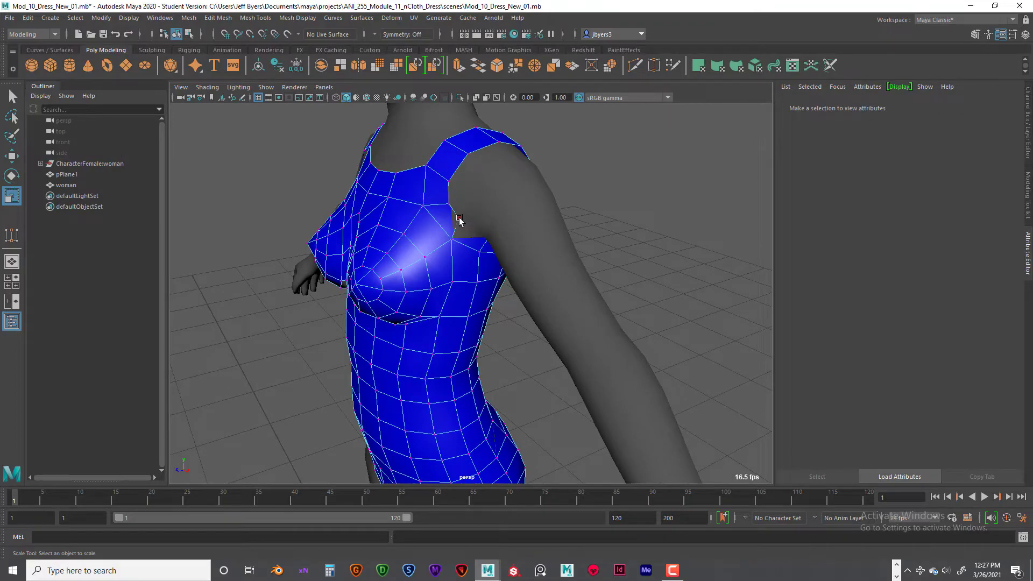
{"action": "key", "text": "4"}
{"action": "scroll", "coordinate": [468, 247], "scroll_direction": "up", "scroll_amount": 3}
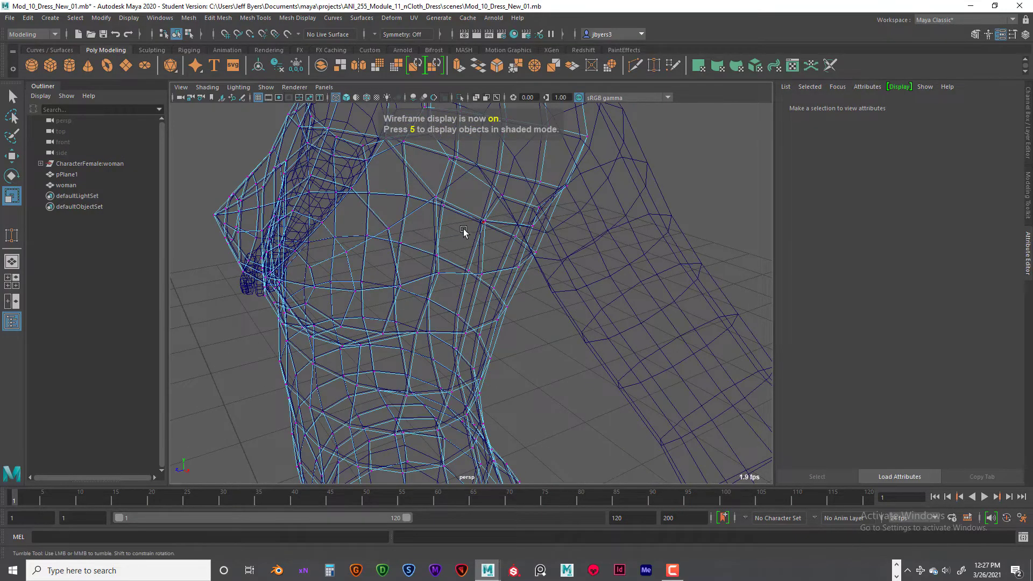
{"action": "left_click_drag", "start_coordinate": [464, 230], "coordinate": [463, 269], "text": "alt"}
{"action": "left_click", "coordinate": [472, 237]}
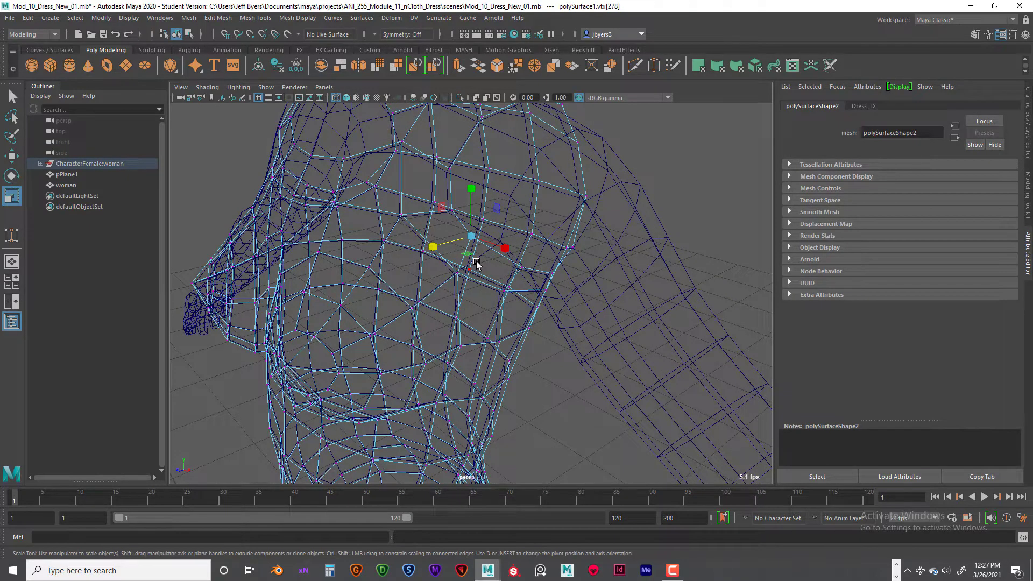
{"action": "key", "text": "w"}
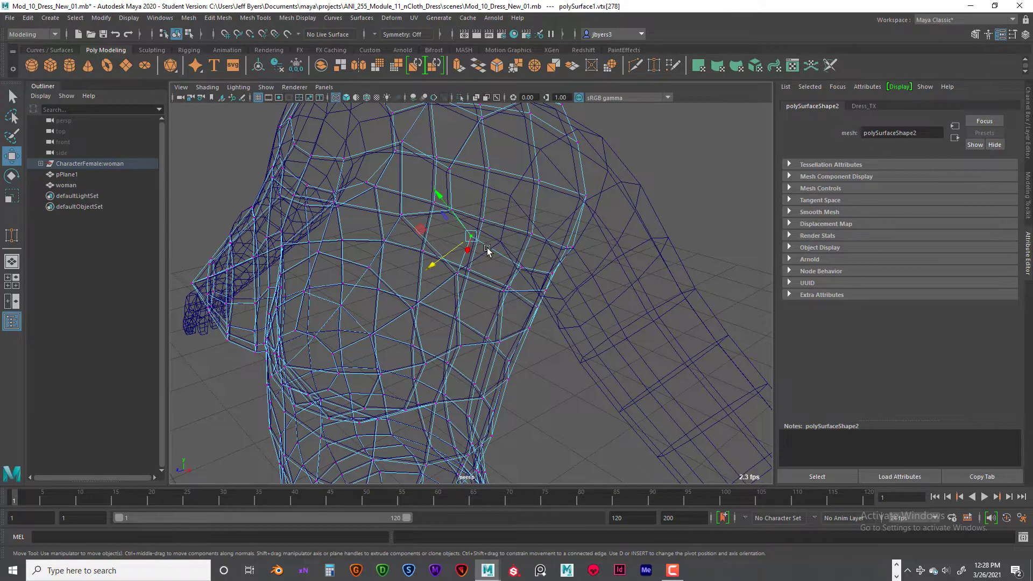
{"action": "key", "text": "5"}
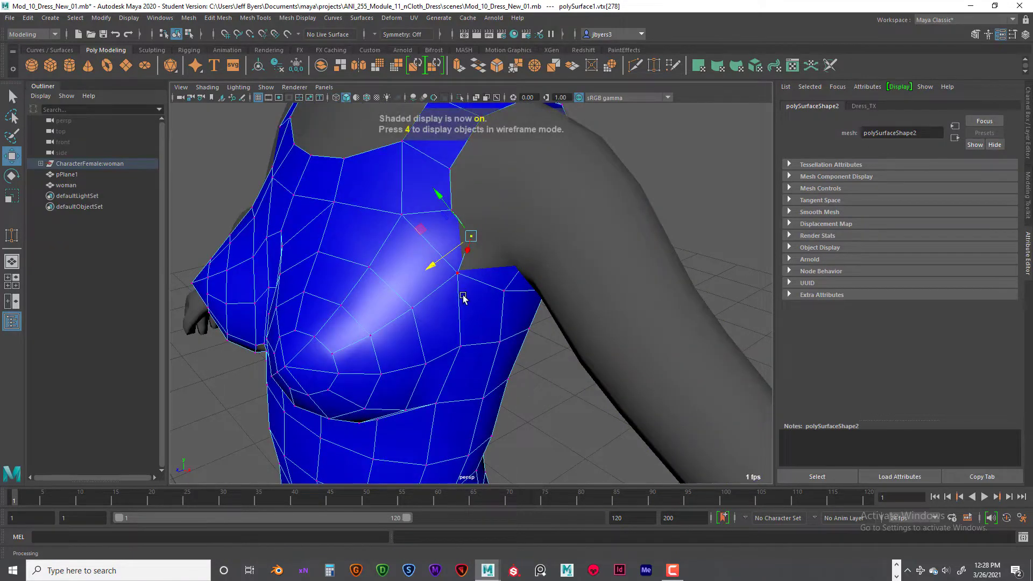
Reset the Move tool to its default settings
{"action": "left_click_drag", "start_coordinate": [463, 297], "coordinate": [484, 308], "text": "alt"}
{"action": "mouse_move", "coordinate": [562, 316]}
{"action": "left_mouse_down", "text": "alt"}
{"action": "mouse_move", "coordinate": [584, 302]}
{"action": "mouse_move", "coordinate": [570, 300]}
{"action": "left_mouse_up", "text": "alt"}
{"action": "double_click", "coordinate": [12, 156]}
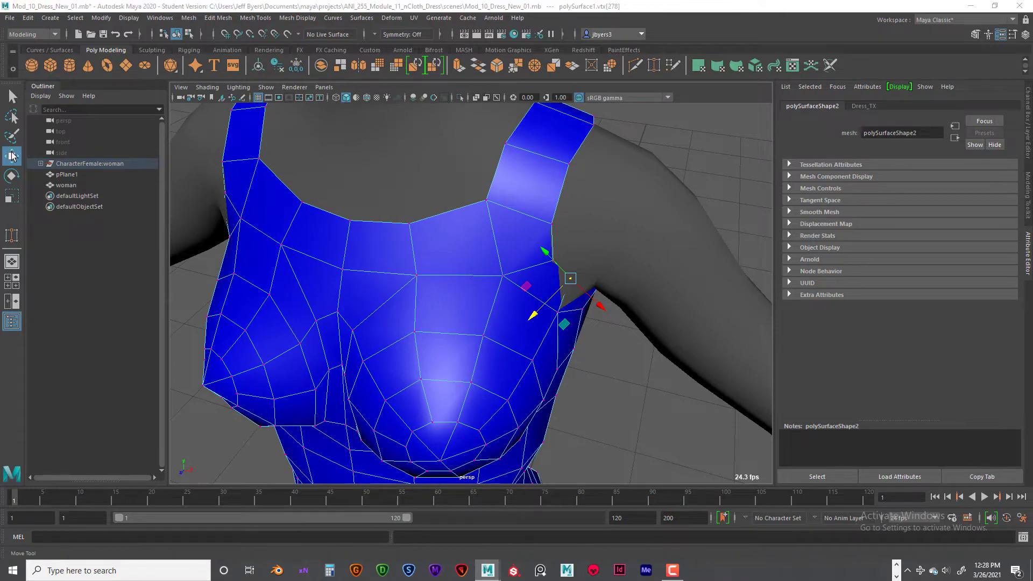
{"action": "left_click", "coordinate": [242, 143]}
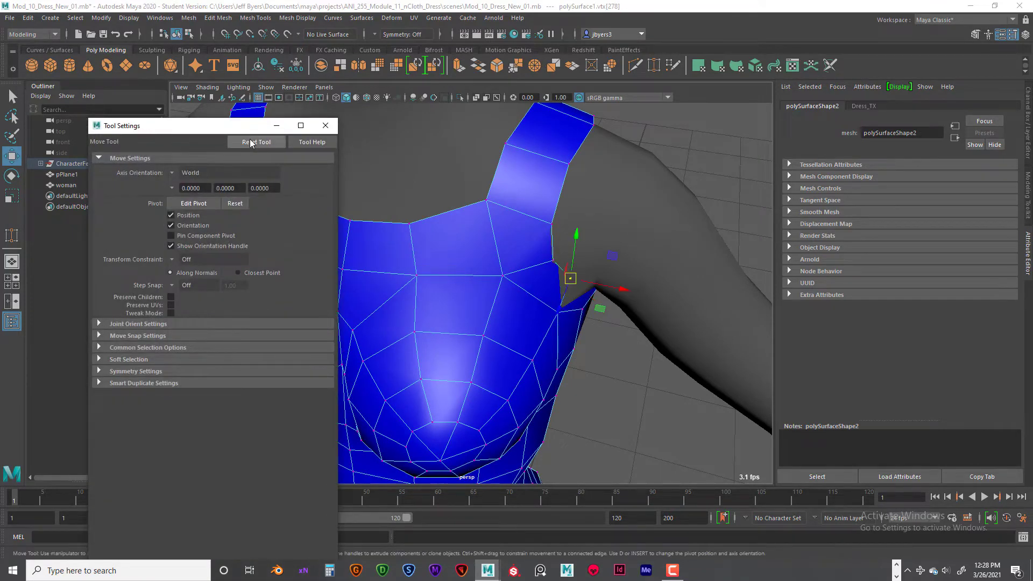
{"action": "left_click", "coordinate": [327, 127]}
Examine the dress mesh around the torso, bust, underbust and armholes for spots where the body pokes through
{"action": "left_click_drag", "start_coordinate": [509, 308], "coordinate": [534, 349], "text": "alt"}
{"action": "scroll", "coordinate": [506, 295], "scroll_direction": "down", "scroll_amount": 3}
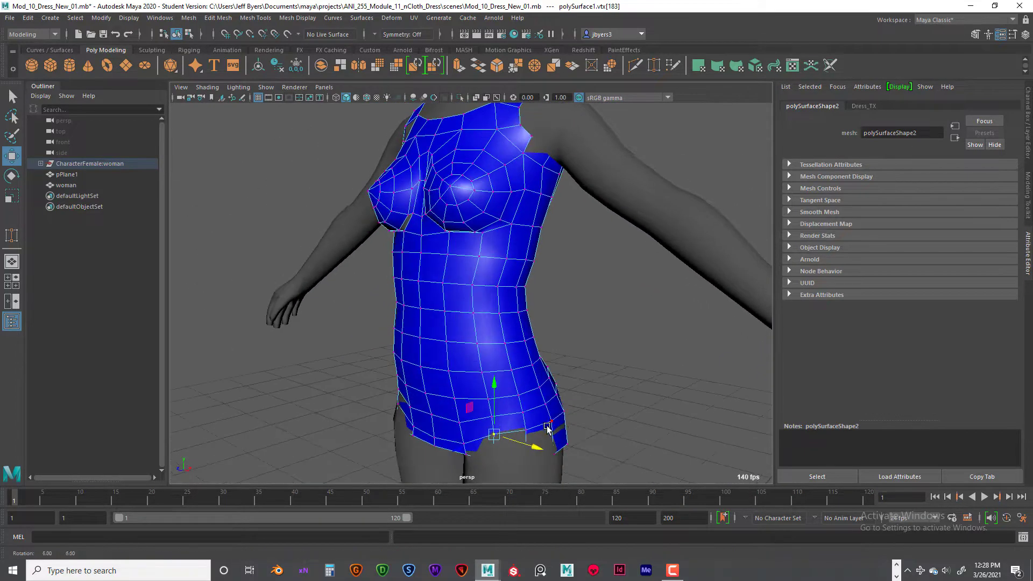
{"action": "left_click", "coordinate": [608, 407]}
{"action": "left_click_drag", "start_coordinate": [592, 416], "coordinate": [486, 286], "text": "alt"}
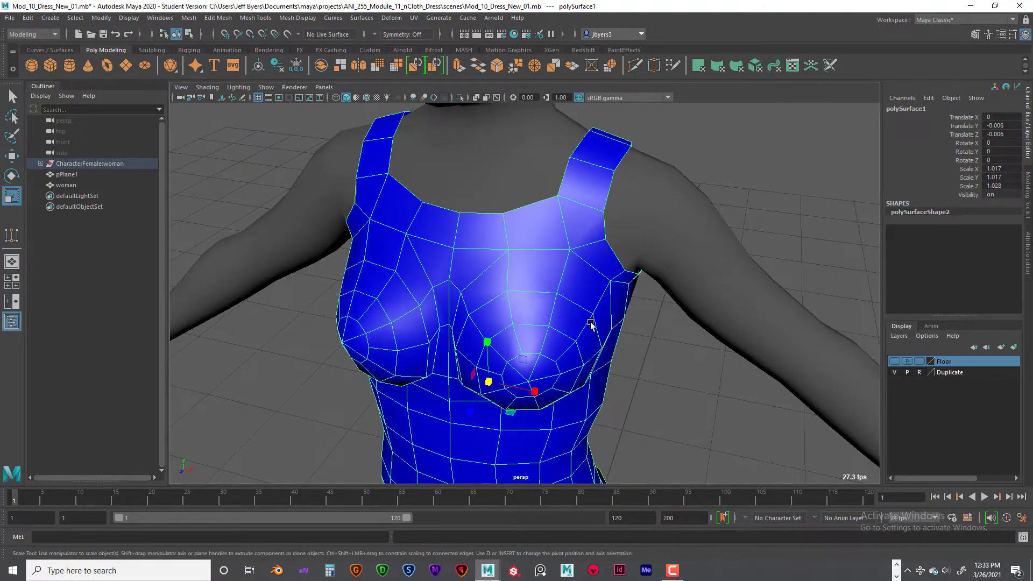
{"action": "left_click_drag", "start_coordinate": [590, 324], "coordinate": [533, 289], "text": "alt"}
{"action": "scroll", "coordinate": [571, 284], "scroll_direction": "down", "scroll_amount": 4}
{"action": "scroll", "coordinate": [507, 289], "scroll_direction": "down", "scroll_amount": 5}
{"action": "scroll", "coordinate": [525, 298], "scroll_direction": "up", "scroll_amount": 10}
{"action": "middle_click_drag", "start_coordinate": [533, 289], "coordinate": [486, 328], "text": "alt"}
{"action": "left_click_drag", "start_coordinate": [487, 327], "coordinate": [493, 316], "text": "alt"}
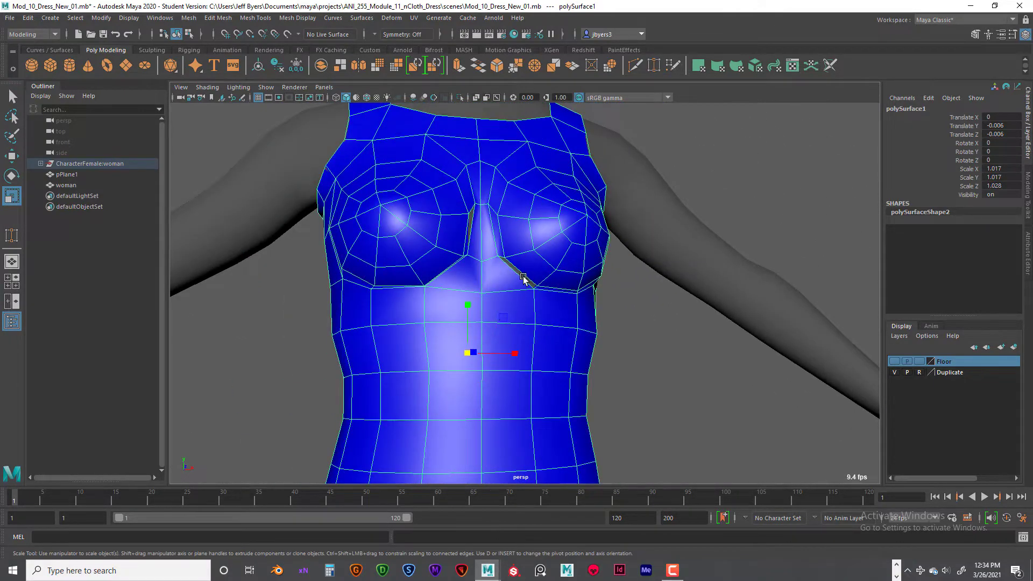
{"action": "left_click_drag", "start_coordinate": [509, 268], "coordinate": [516, 273], "text": "alt"}
{"action": "left_click_drag", "start_coordinate": [544, 212], "coordinate": [413, 176], "text": "alt"}
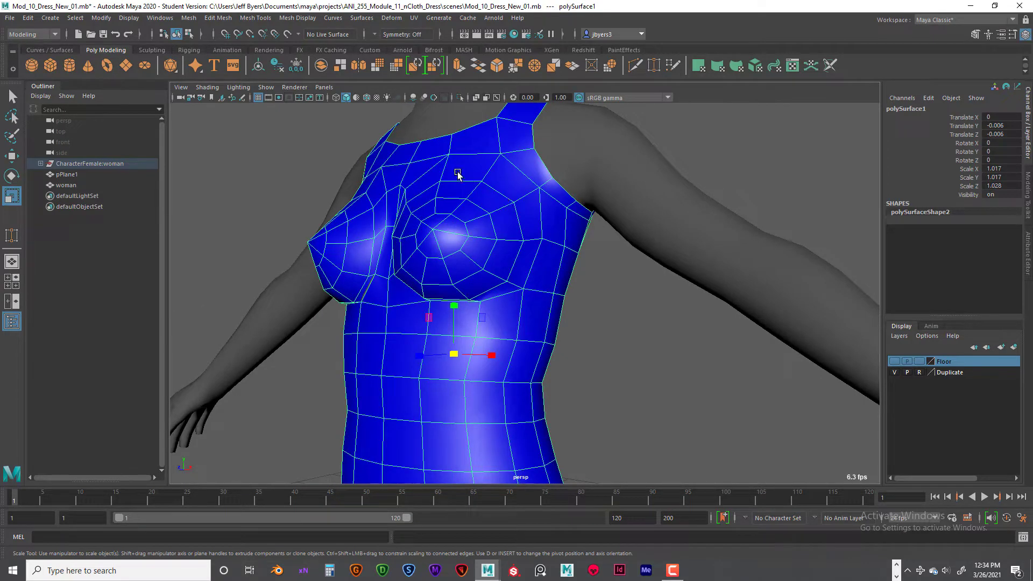
{"action": "left_click_drag", "start_coordinate": [490, 223], "coordinate": [466, 237], "text": "alt"}
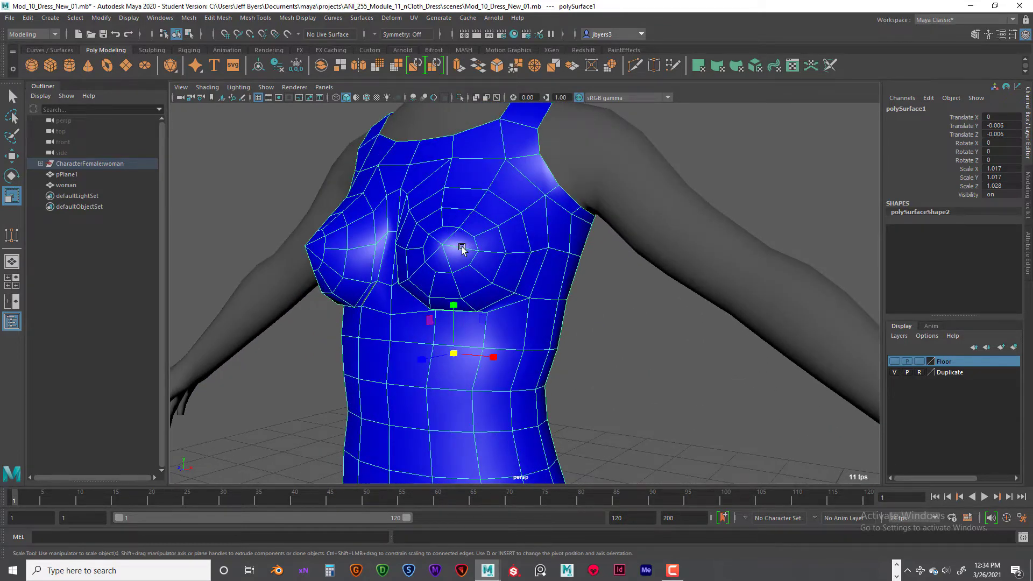
{"action": "left_click_drag", "start_coordinate": [457, 240], "coordinate": [488, 240], "text": "alt"}
Examine the dress's waist, hem and the legs below it in perspective and in the front orthographic view
{"action": "left_click_drag", "start_coordinate": [445, 303], "coordinate": [482, 319], "text": "alt"}
{"action": "scroll", "coordinate": [482, 296], "scroll_direction": "down", "scroll_amount": 6}
{"action": "middle_click_drag", "start_coordinate": [482, 318], "coordinate": [467, 288], "text": "alt"}
{"action": "left_click_drag", "start_coordinate": [467, 288], "coordinate": [483, 311], "text": "alt"}
{"action": "scroll", "coordinate": [483, 311], "scroll_direction": "up", "scroll_amount": 3}
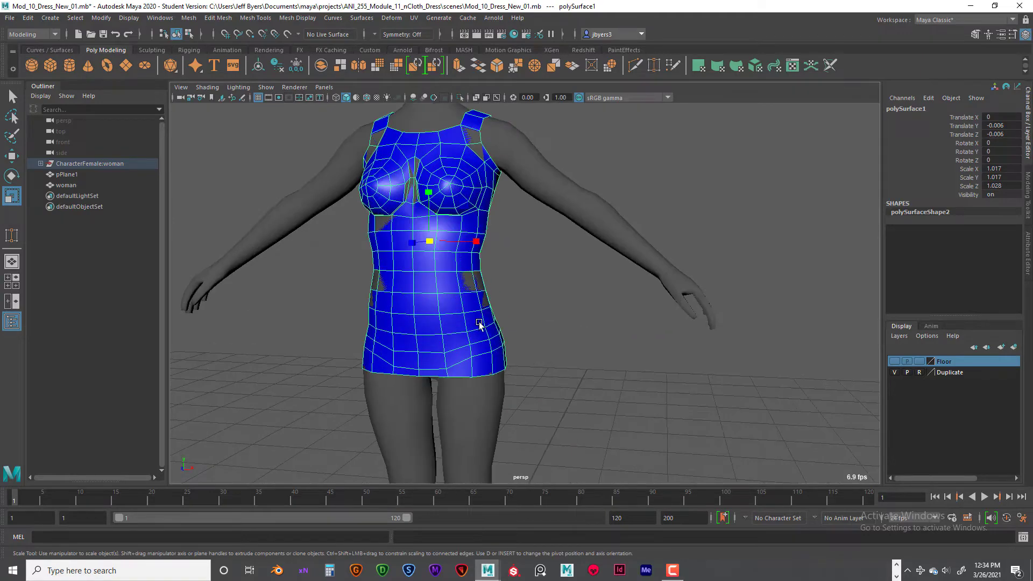
{"action": "middle_click_drag", "start_coordinate": [479, 321], "coordinate": [526, 295], "text": "alt"}
{"action": "left_click_drag", "start_coordinate": [526, 296], "coordinate": [477, 333], "text": "alt"}
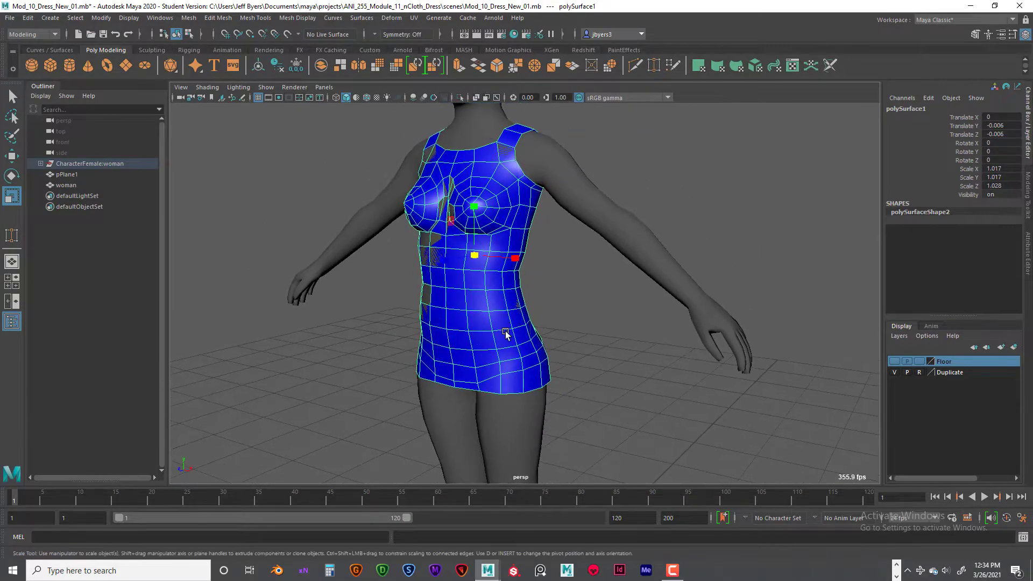
{"action": "left_click_drag", "start_coordinate": [528, 370], "coordinate": [521, 254], "text": "alt"}
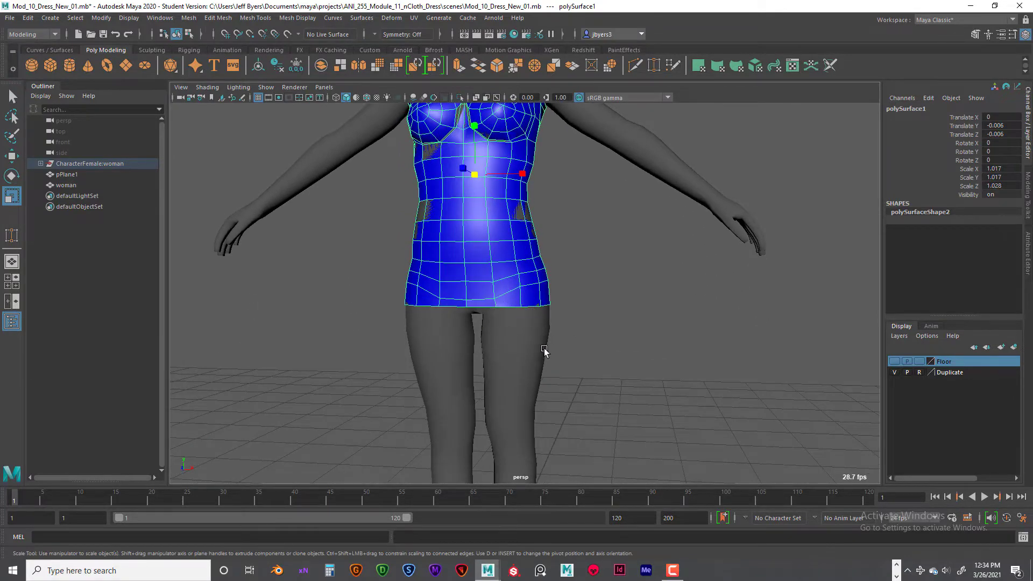
{"action": "key", "text": "space"}
{"action": "key", "text": "space"}
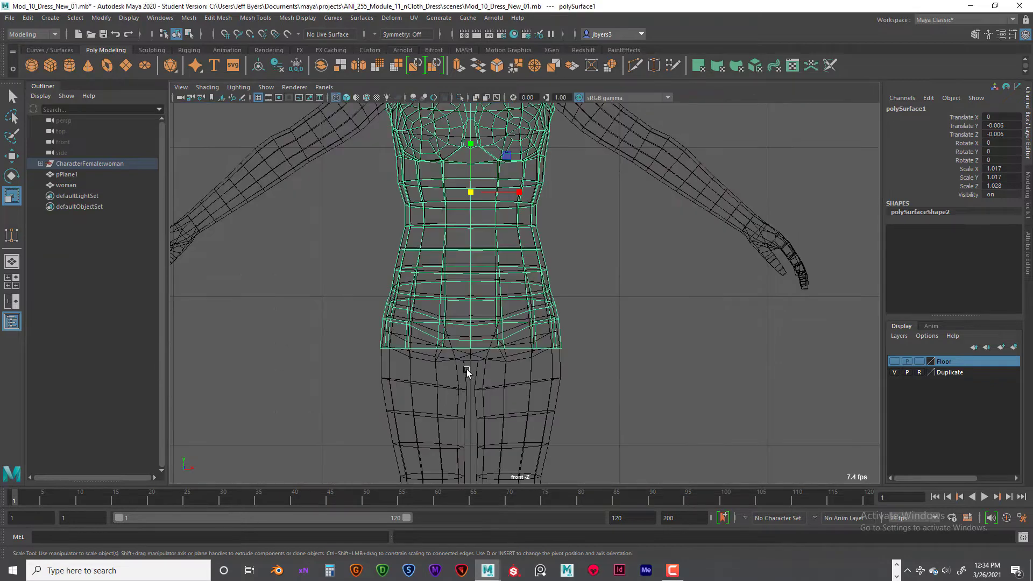
{"action": "middle_click_drag", "start_coordinate": [473, 437], "coordinate": [428, 291], "text": "alt"}
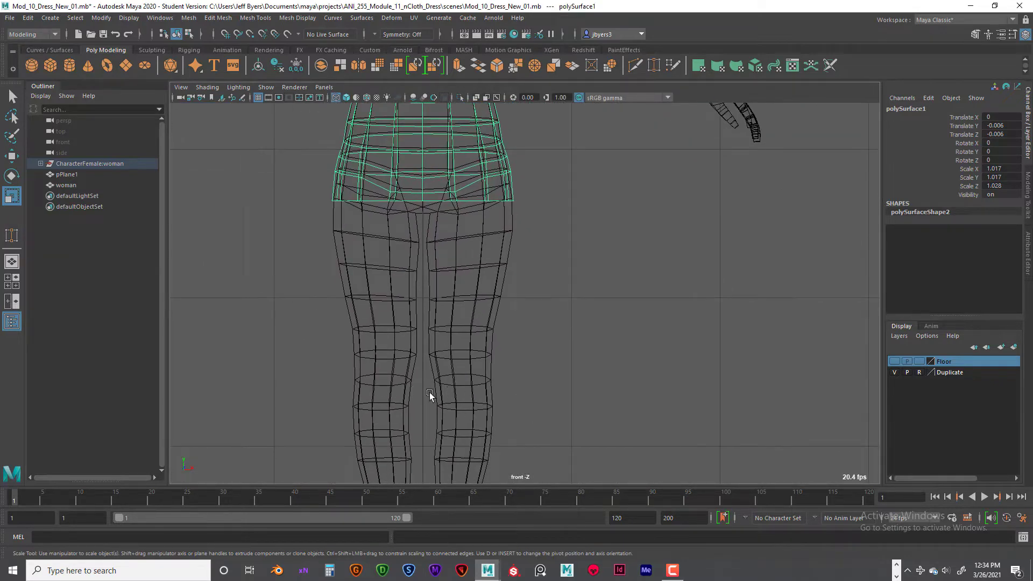
{"action": "left_click_drag", "start_coordinate": [495, 314], "coordinate": [450, 311], "text": "alt"}
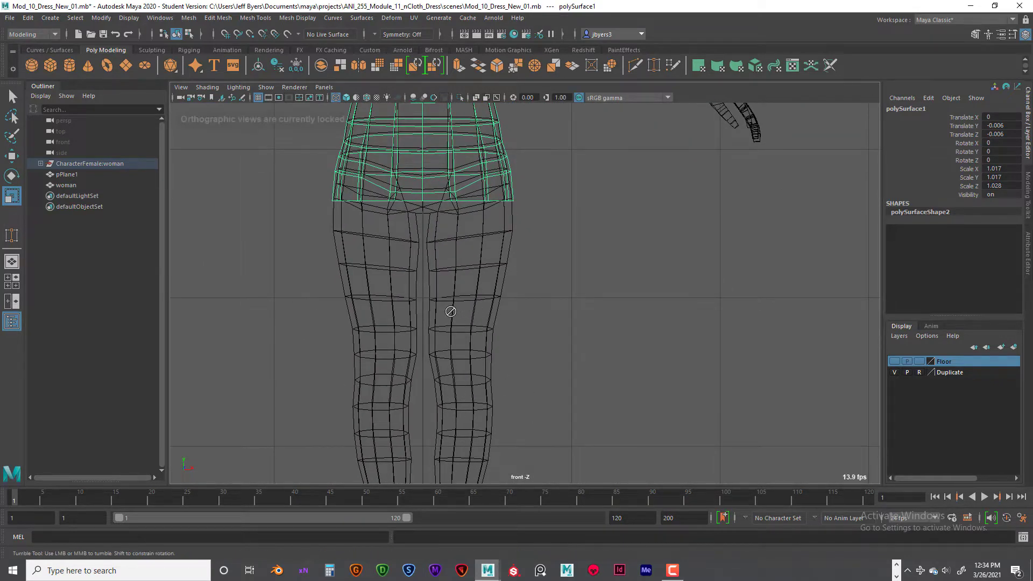
{"action": "middle_click_drag", "start_coordinate": [491, 258], "coordinate": [481, 329], "text": "alt"}
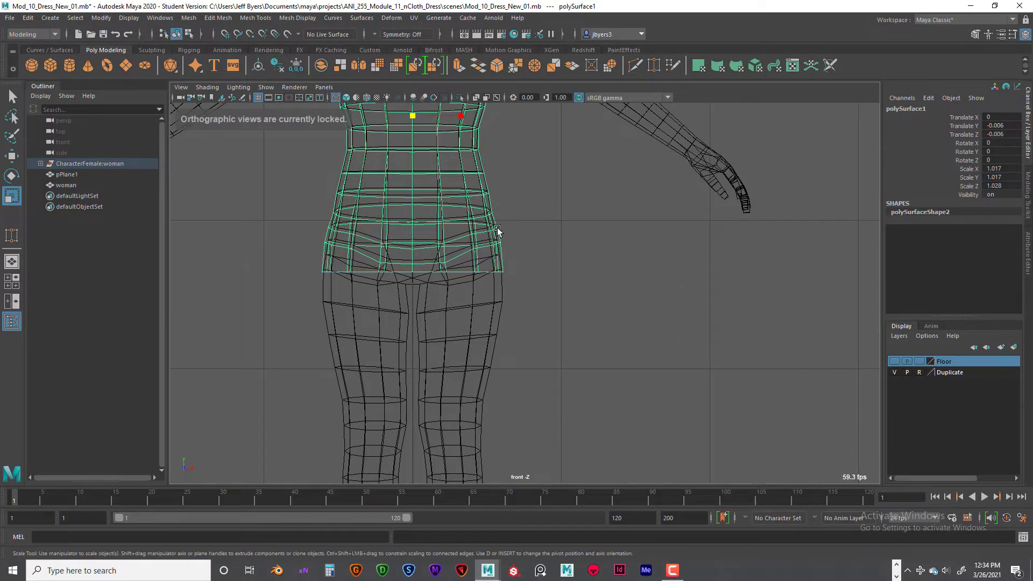
{"action": "key", "text": "space"}
{"action": "key", "text": "space"}
{"action": "left_click_drag", "start_coordinate": [558, 287], "coordinate": [545, 288], "text": "alt"}
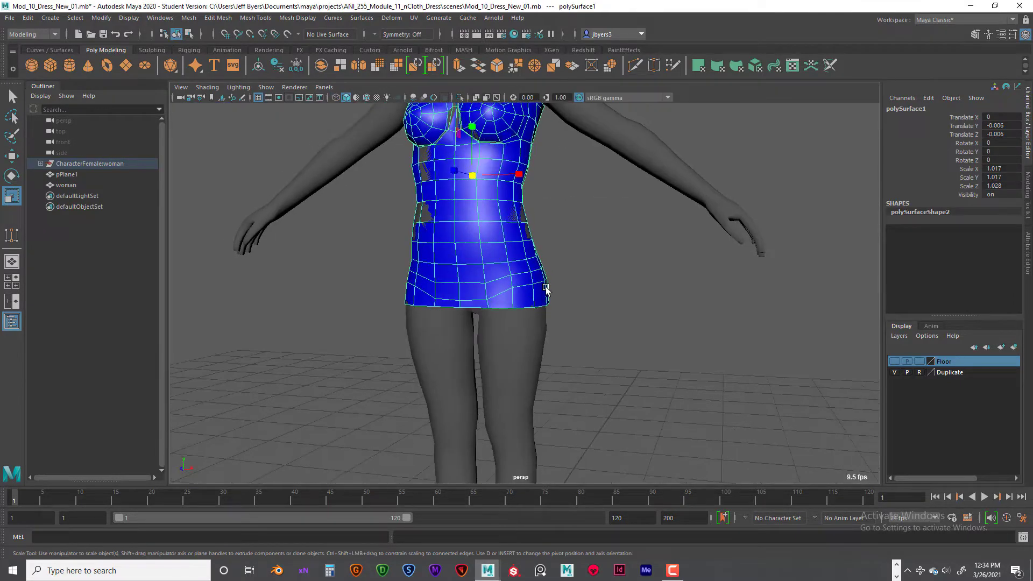
Select the whole border edge loop along the dress's bottom hem in edge mode
{"action": "left_click", "coordinate": [594, 275]}
{"action": "scroll", "coordinate": [513, 299], "scroll_direction": "up", "scroll_amount": 4}
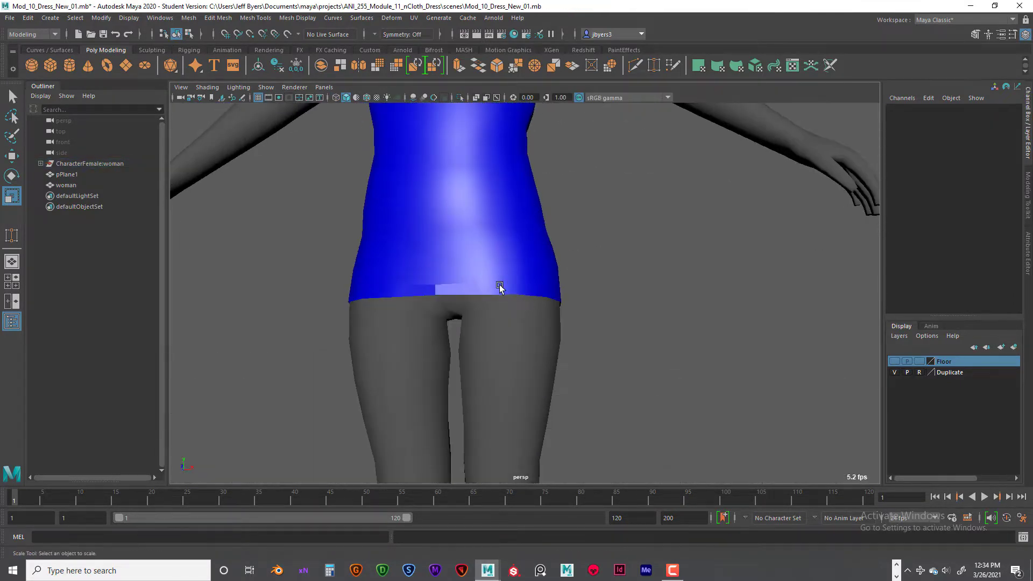
{"action": "left_click_drag", "start_coordinate": [491, 293], "coordinate": [461, 286], "text": "alt"}
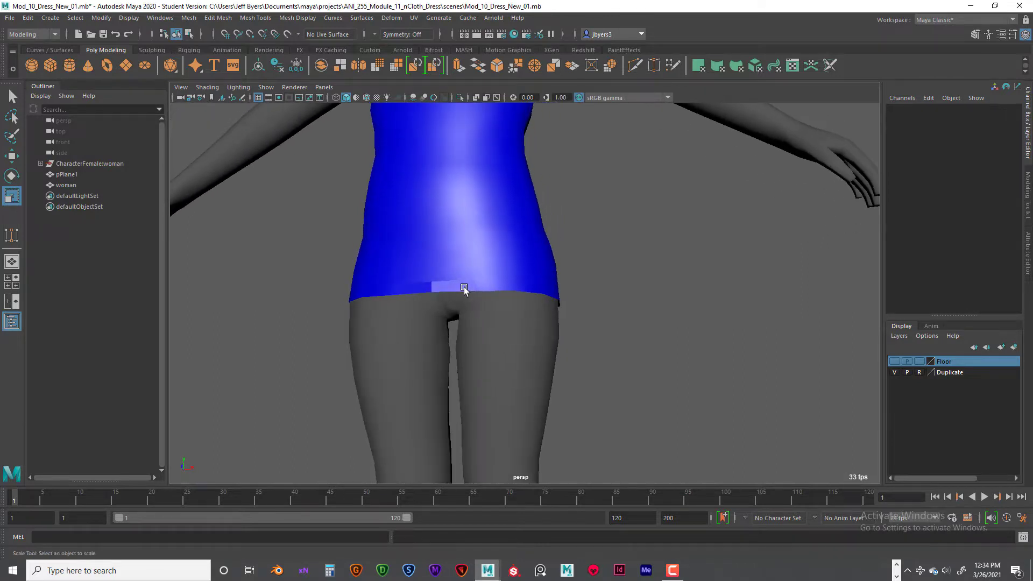
{"action": "right_click", "coordinate": [464, 288]}
{"action": "right_click_drag", "start_coordinate": [464, 288], "coordinate": [465, 245]}
{"action": "left_click", "coordinate": [472, 295]}
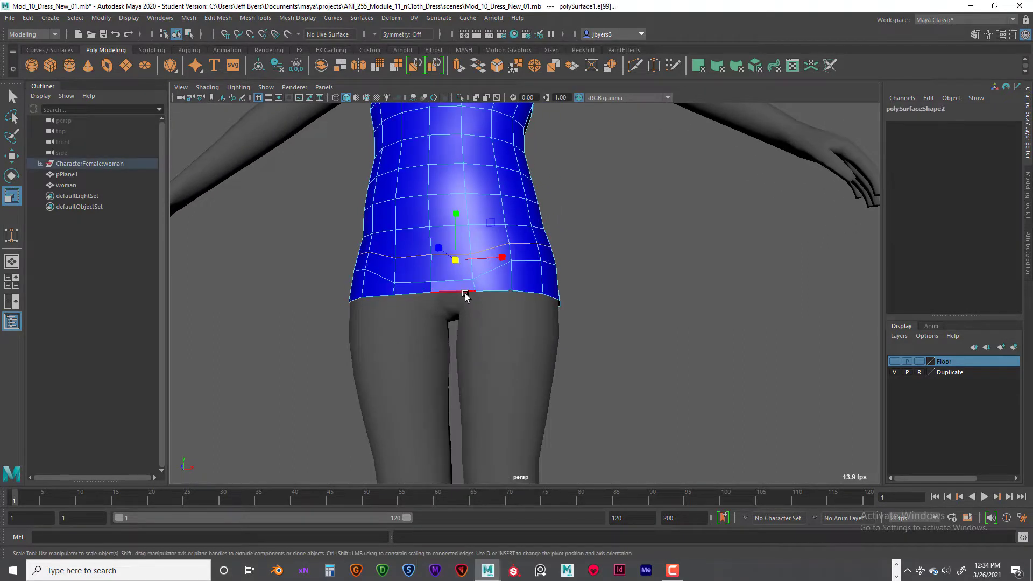
{"action": "key", "text": "q"}
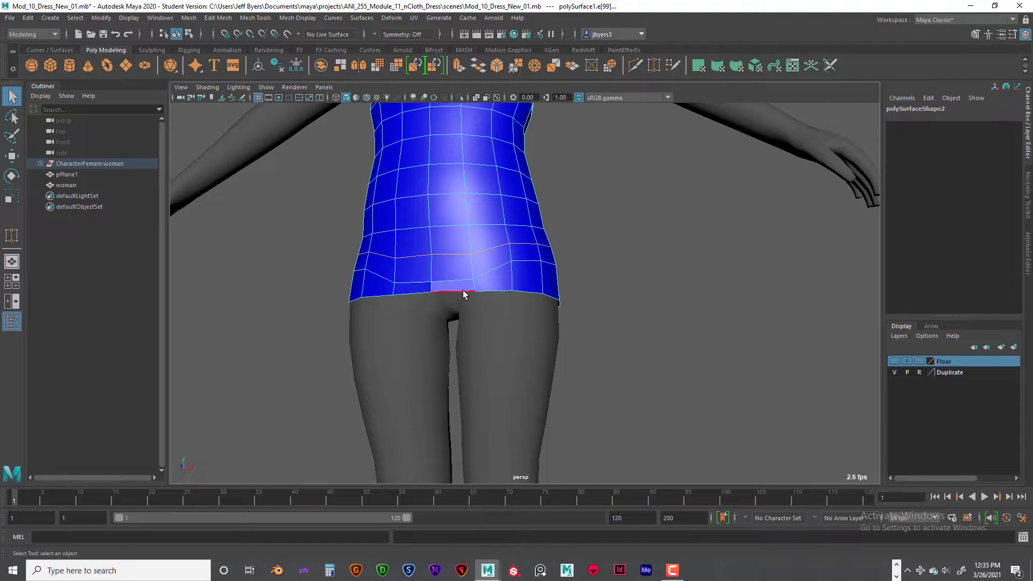
{"action": "left_click", "coordinate": [680, 292]}
{"action": "left_click", "coordinate": [460, 292]}
{"action": "left_click_drag", "start_coordinate": [531, 286], "coordinate": [517, 286], "text": "alt"}
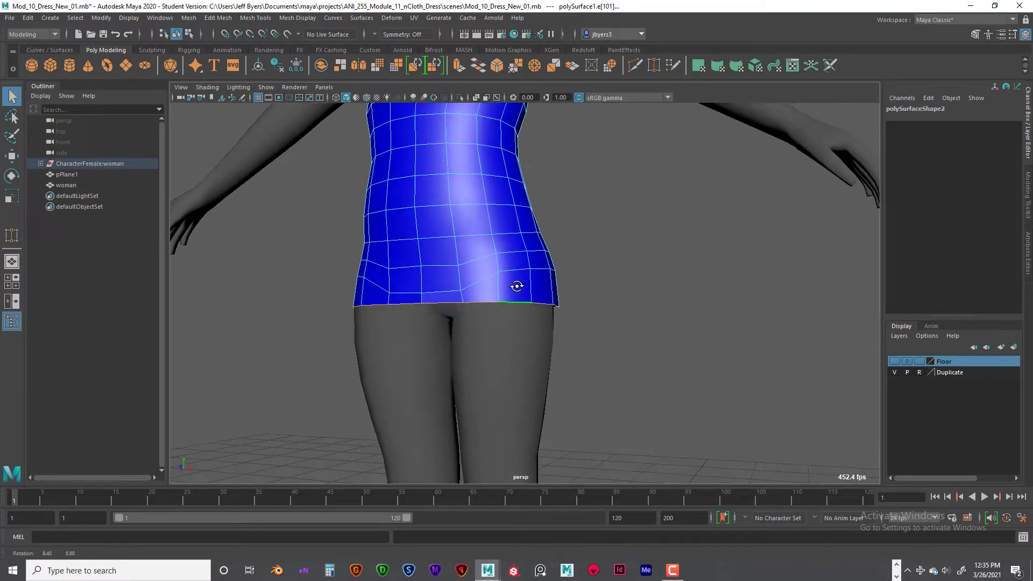
Extrude the hem edge loop and move the new edges downward to add a row of faces to the skirt
{"action": "key", "text": "space"}
{"action": "key", "text": "space"}
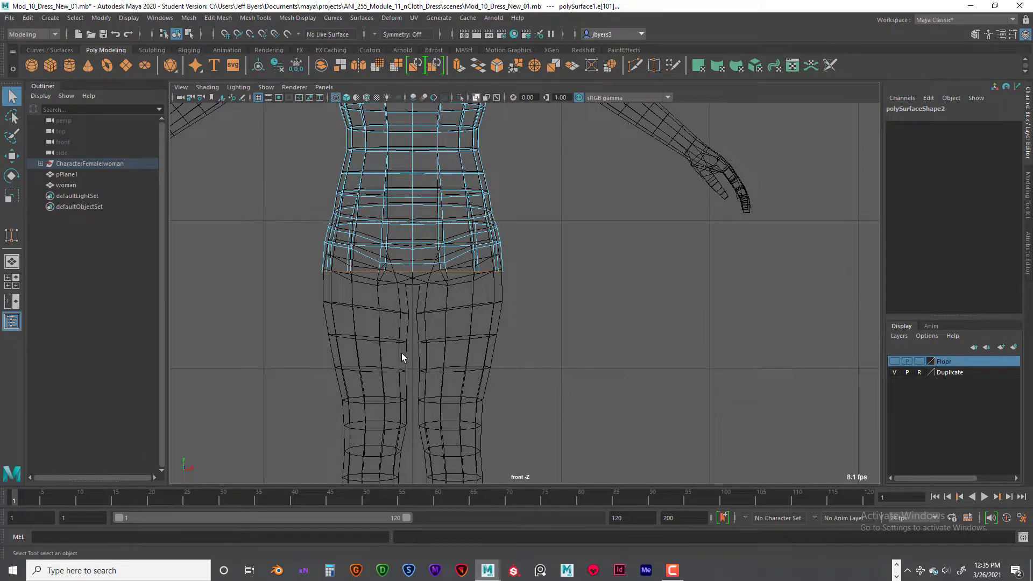
{"action": "key", "text": "ctrl+e"}
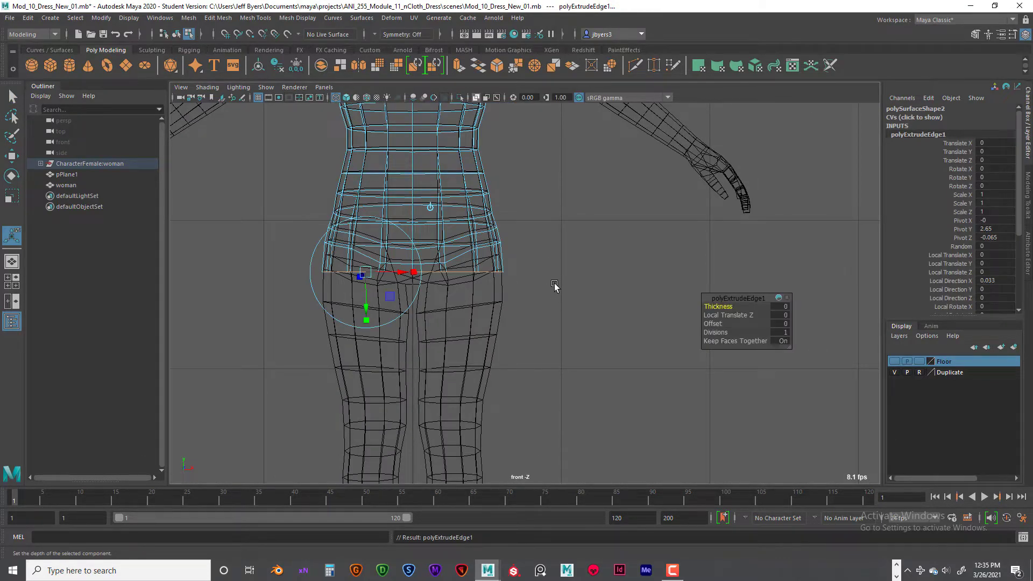
{"action": "key", "text": "w"}
{"action": "key", "text": "space"}
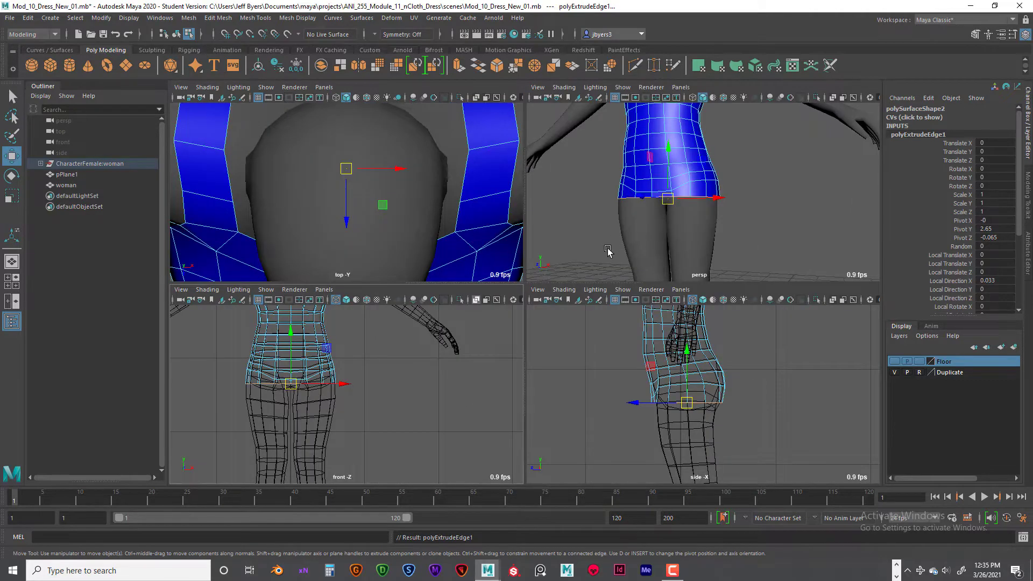
{"action": "scroll", "coordinate": [608, 252], "scroll_direction": "up", "scroll_amount": 3}
{"action": "key", "text": "space"}
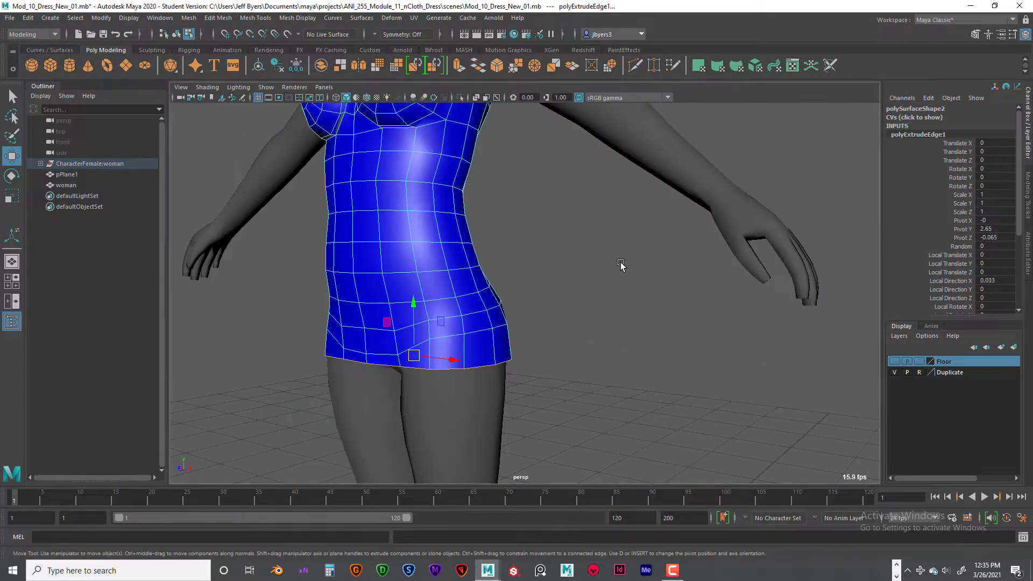
{"action": "left_click_drag", "start_coordinate": [621, 265], "coordinate": [506, 250], "text": "alt"}
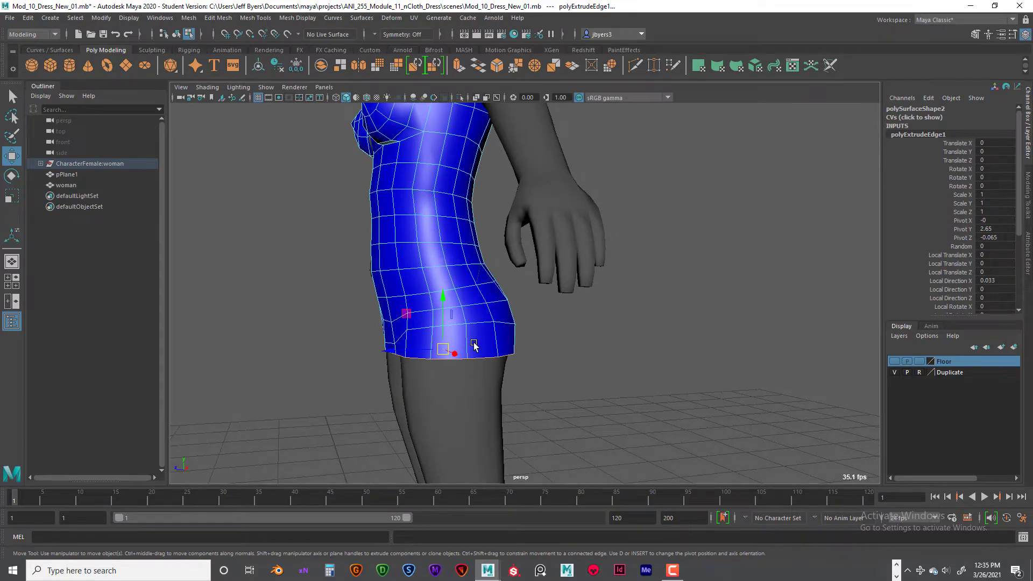
{"action": "left_click_drag", "start_coordinate": [492, 356], "coordinate": [534, 348], "text": "alt"}
{"action": "left_click_drag", "start_coordinate": [407, 305], "coordinate": [547, 237]}
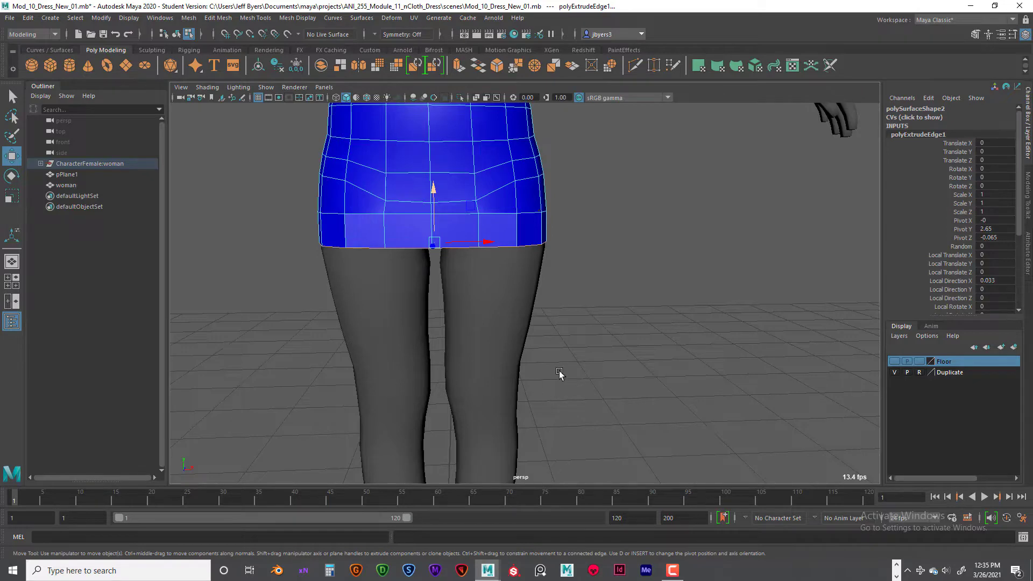
Extrude the dress's hem edge loop five more times, moving each new row of edges down to lengthen the skirt over the thighs
{"action": "left_click_drag", "start_coordinate": [559, 372], "coordinate": [504, 353], "text": "alt"}
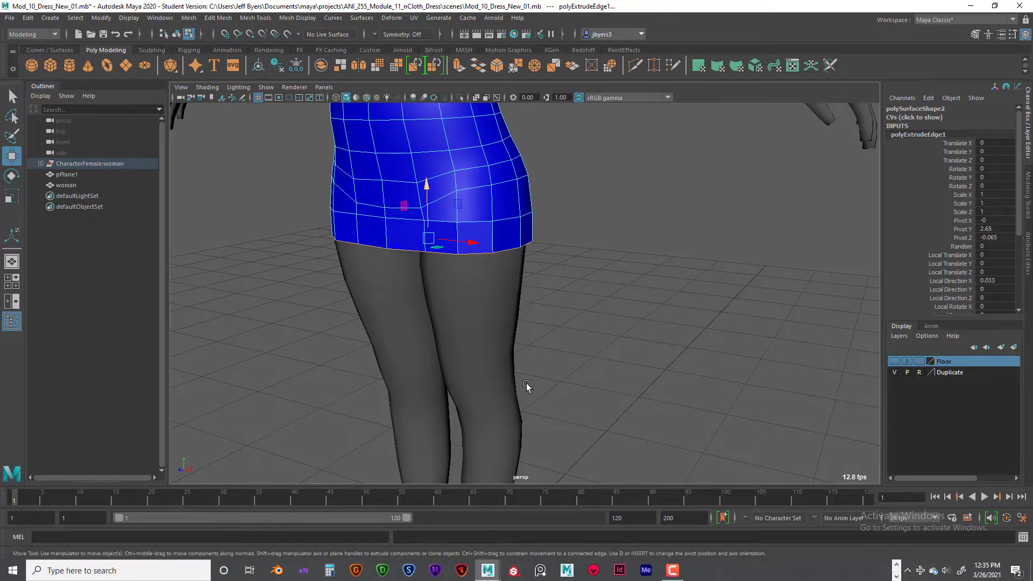
{"action": "mouse_move", "coordinate": [519, 357]}
{"action": "left_mouse_down", "text": "alt"}
{"action": "mouse_move", "coordinate": [548, 319]}
{"action": "mouse_move", "coordinate": [522, 348]}
{"action": "left_mouse_up", "text": "alt"}
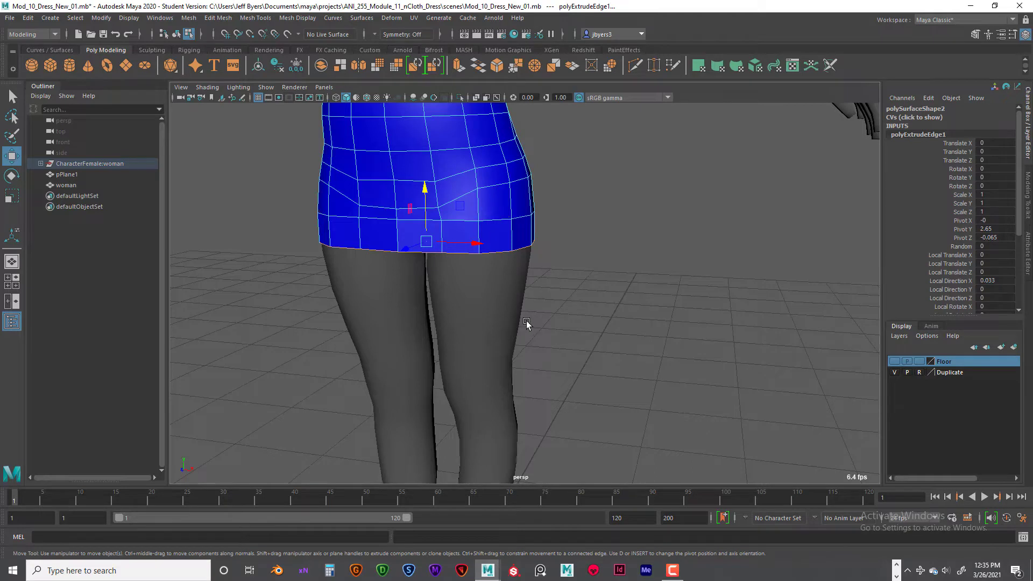
{"action": "key", "text": "ctrl+e"}
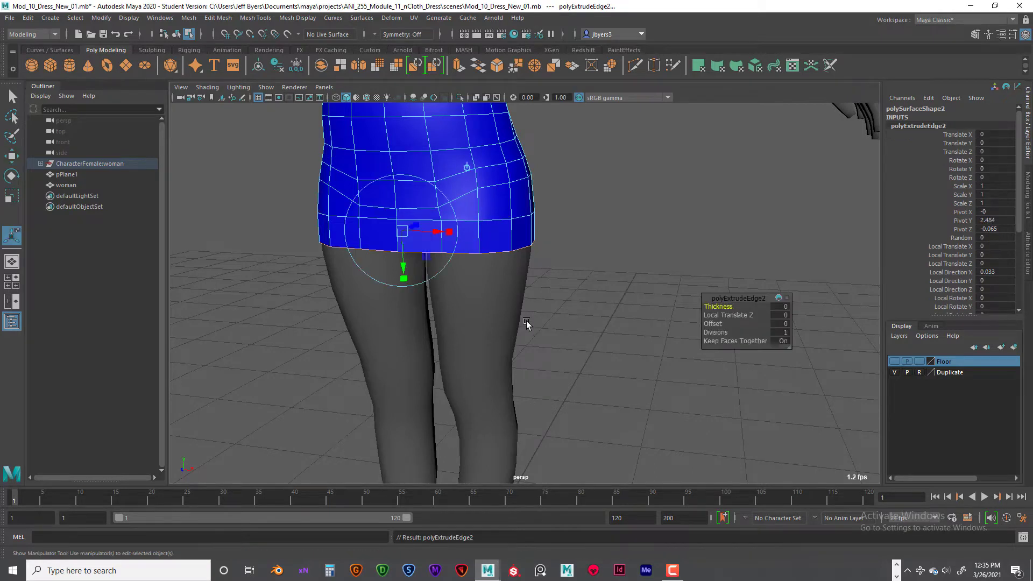
{"action": "key", "text": "w"}
{"action": "left_click_drag", "start_coordinate": [430, 195], "coordinate": [423, 223]}
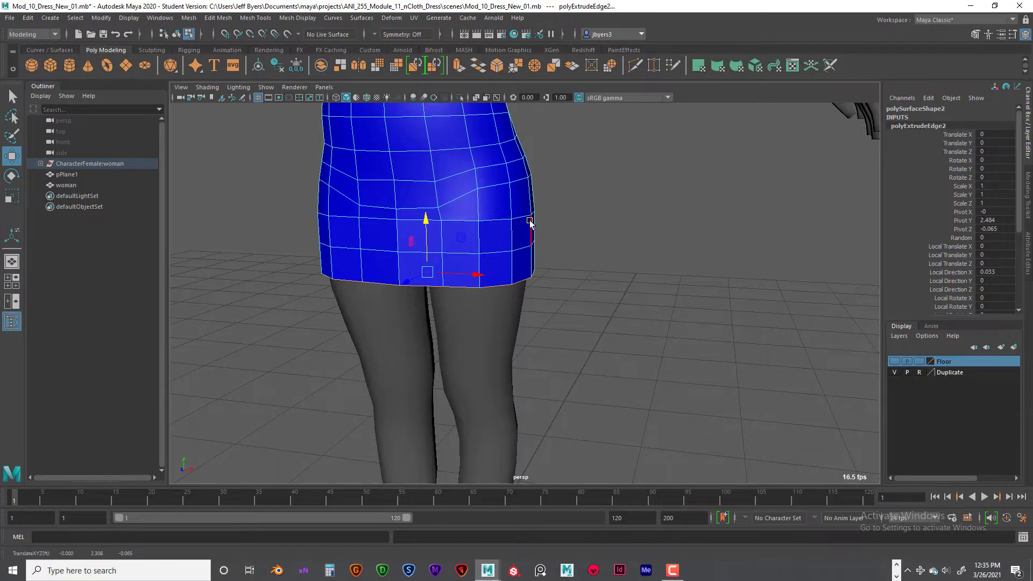
{"action": "key", "text": "ctrl+e"}
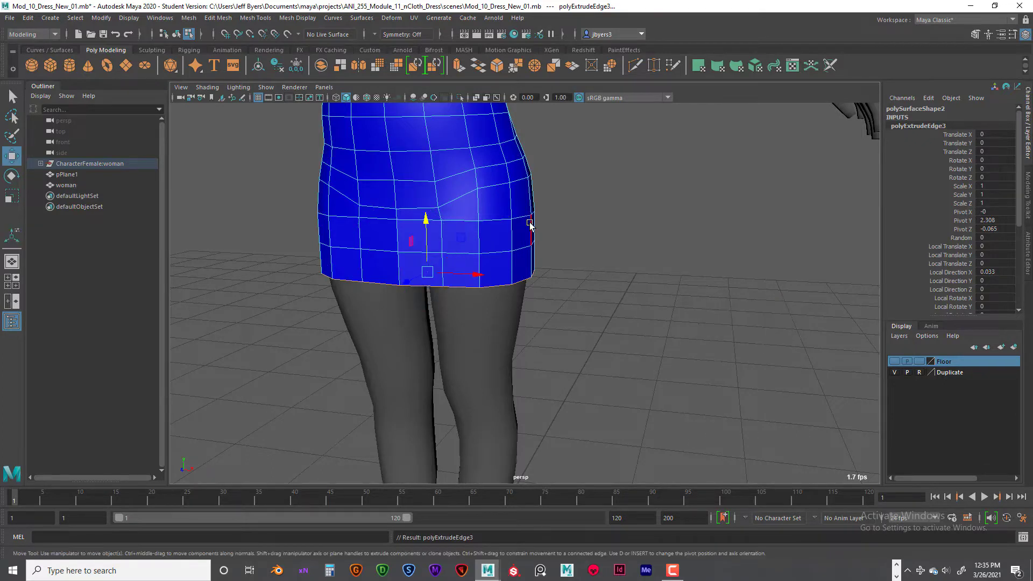
{"action": "left_click_drag", "start_coordinate": [427, 220], "coordinate": [423, 256]}
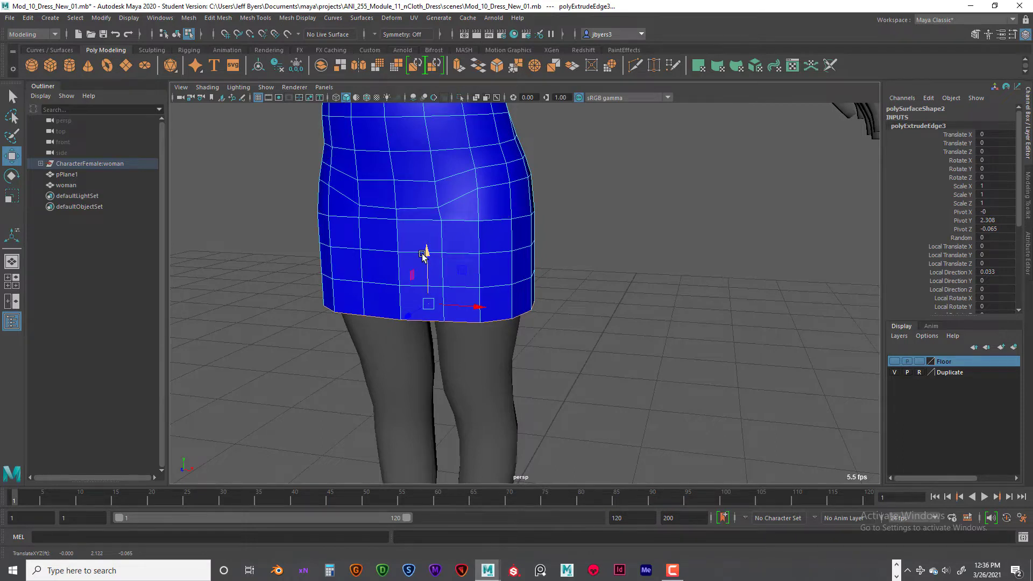
{"action": "key", "text": "ctrl+e"}
{"action": "left_click_drag", "start_coordinate": [429, 252], "coordinate": [429, 284]}
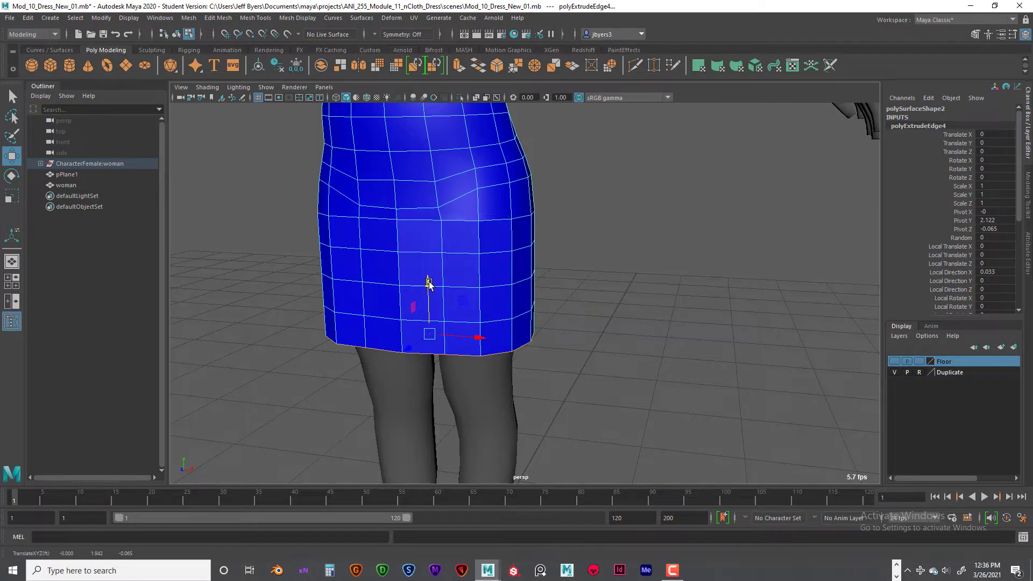
{"action": "key", "text": "ctrl+e"}
{"action": "left_click_drag", "start_coordinate": [425, 281], "coordinate": [431, 353]}
{"action": "key", "text": "ctrl+e"}
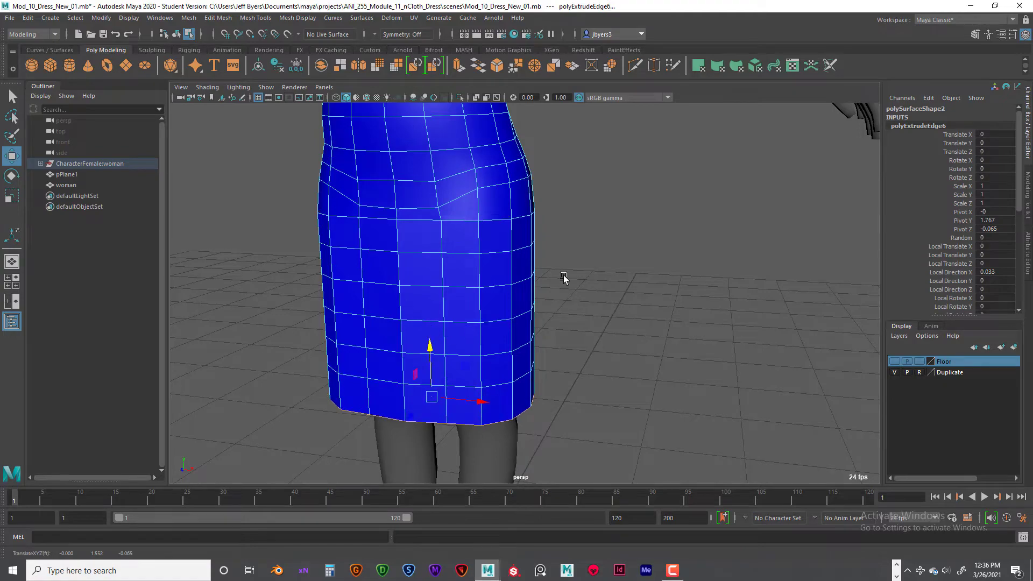
Select the edge loops in the lower half of the skirt and start scaling them slightly outward
{"action": "scroll", "coordinate": [563, 282], "scroll_direction": "down", "scroll_amount": 5}
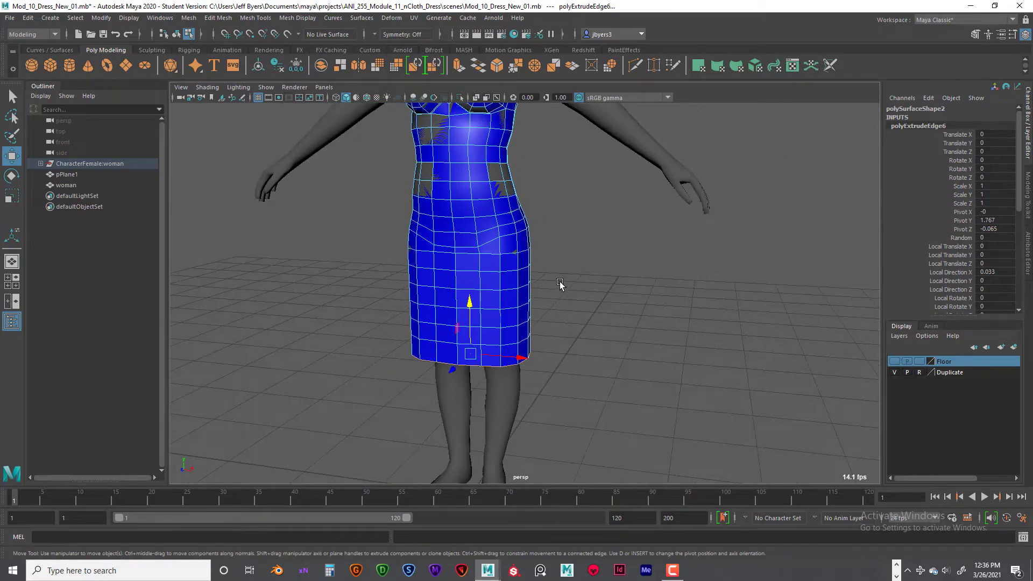
{"action": "left_click_drag", "start_coordinate": [559, 283], "coordinate": [510, 333], "text": "alt"}
{"action": "scroll", "coordinate": [547, 377], "scroll_direction": "up", "scroll_amount": 5}
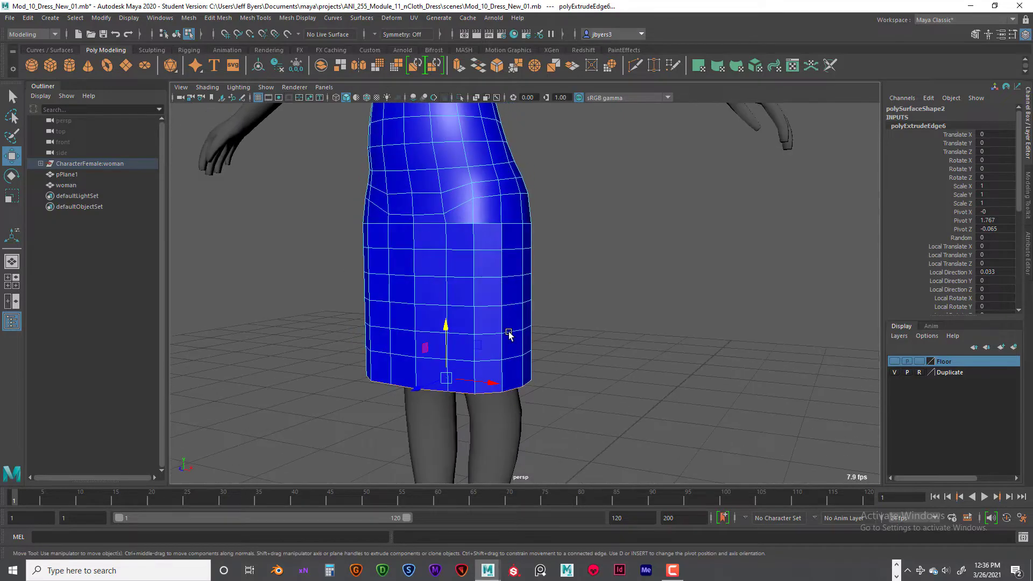
{"action": "right_click_drag", "start_coordinate": [501, 322], "coordinate": [500, 254]}
{"action": "double_click", "coordinate": [487, 307]}
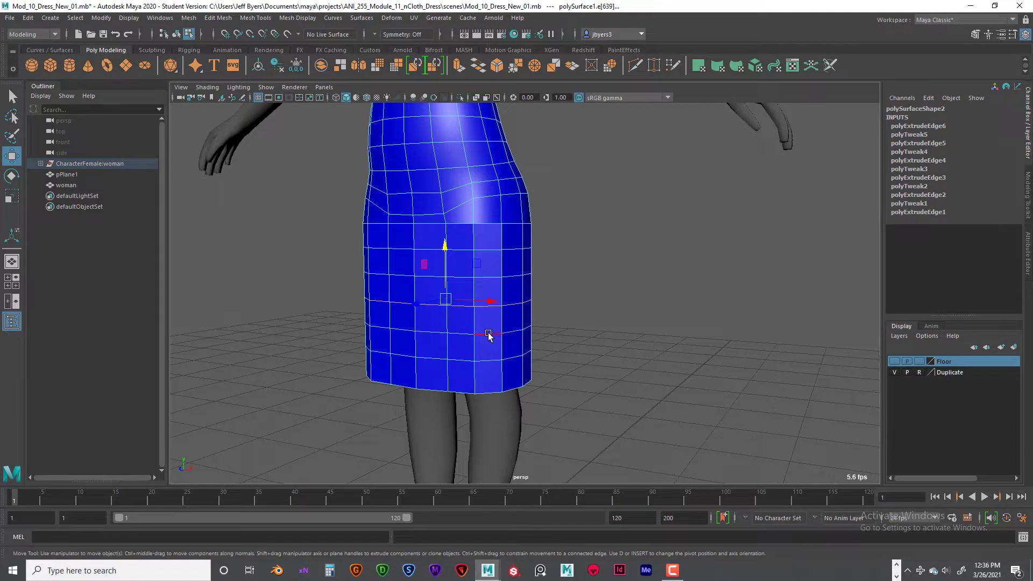
{"action": "key", "text": "q"}
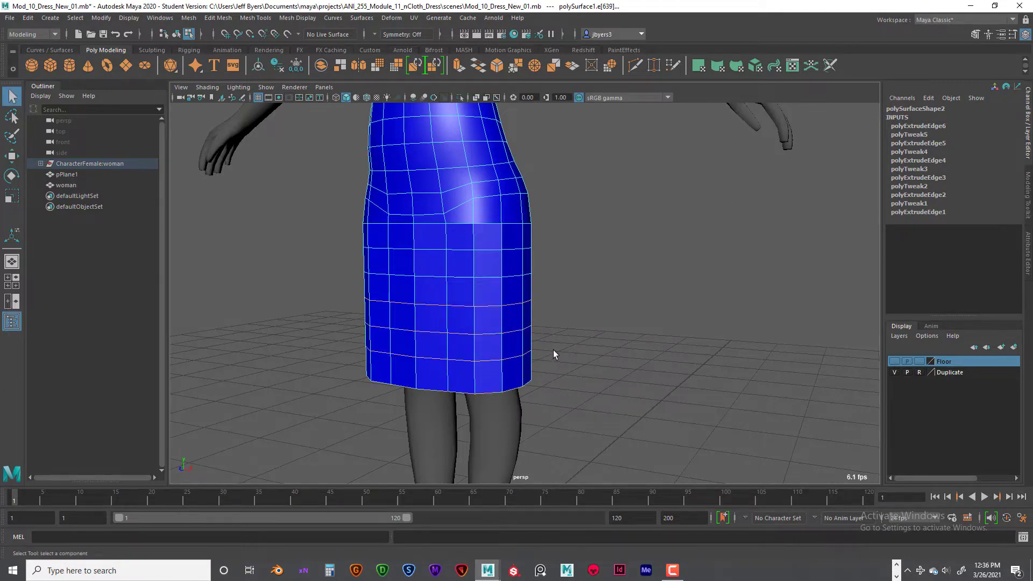
{"action": "key", "text": "r"}
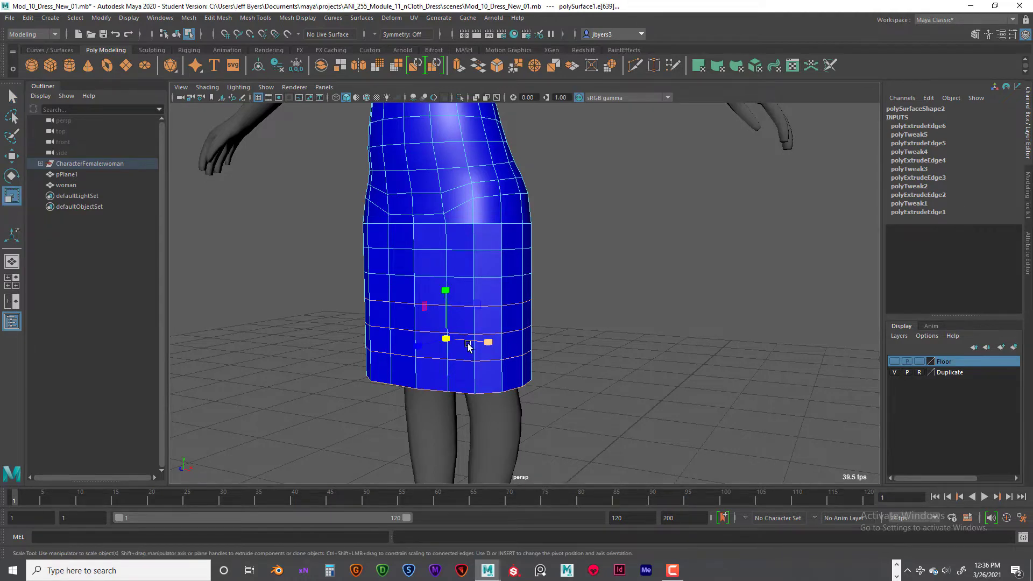
{"action": "left_click_drag", "start_coordinate": [466, 342], "coordinate": [451, 338], "text": "alt"}
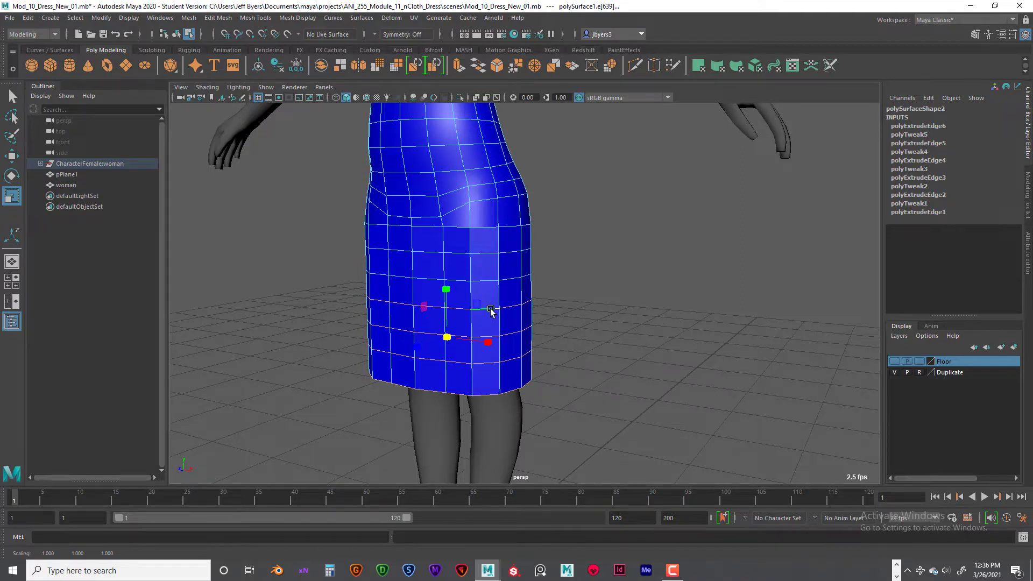
Scale progressively fewer of the lowest skirt loops outward, ending with the hem loop alone, to flare the skirt
{"action": "left_click", "coordinate": [456, 353]}
{"action": "left_click", "coordinate": [449, 351]}
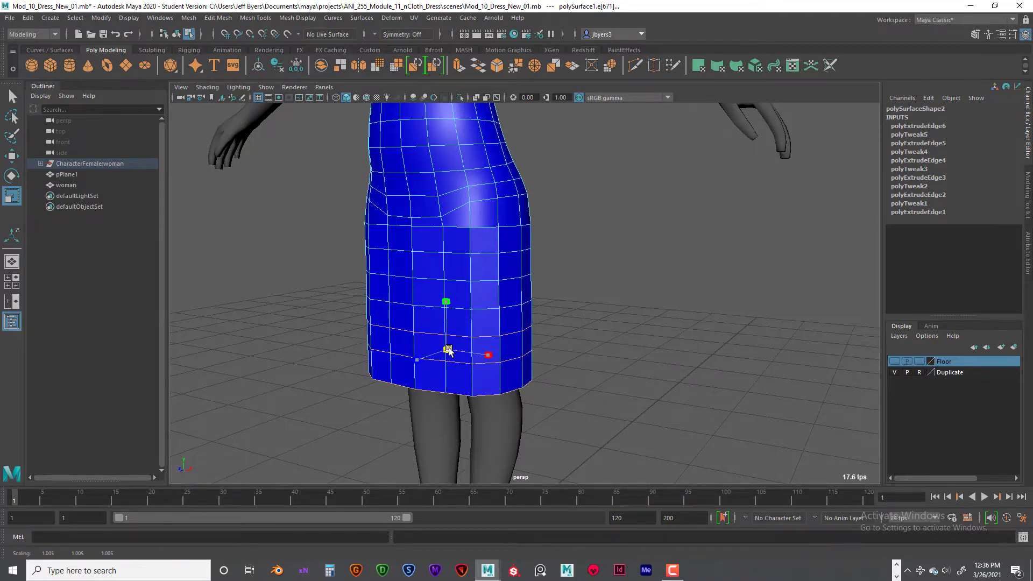
{"action": "left_click", "coordinate": [468, 350]}
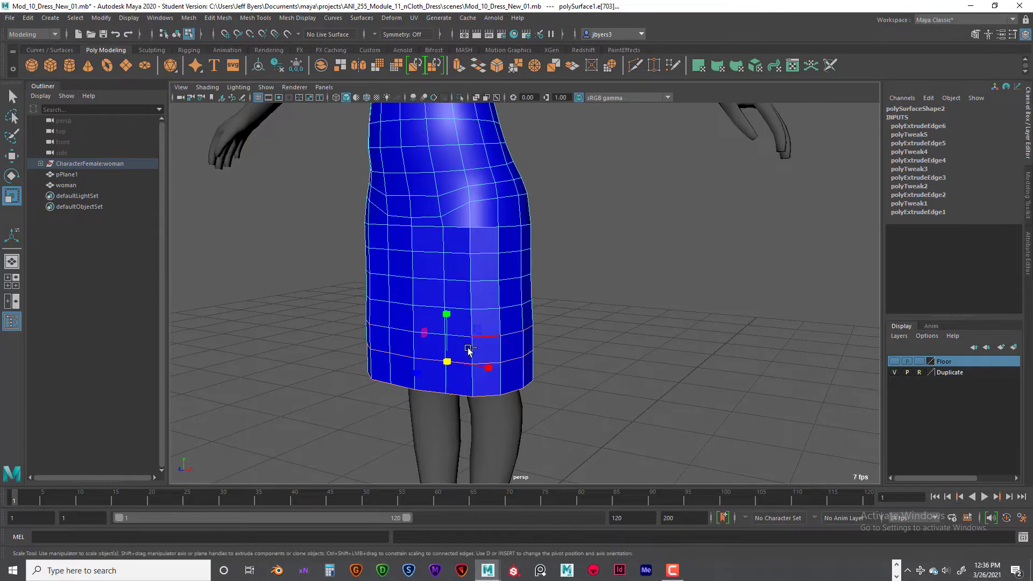
{"action": "left_click", "coordinate": [447, 362]}
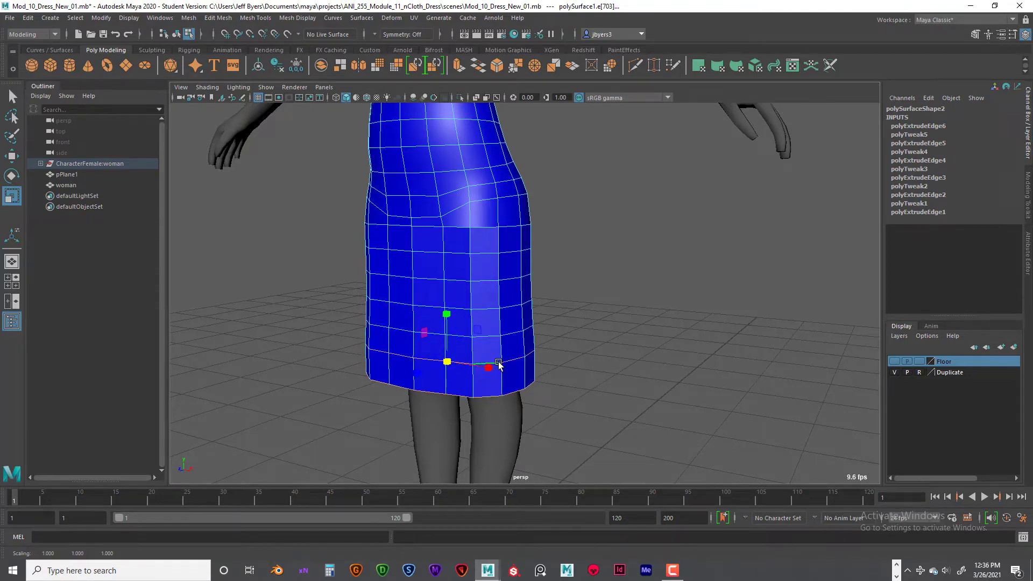
{"action": "key", "text": "Down"}
{"action": "left_click_drag", "start_coordinate": [448, 377], "coordinate": [539, 345]}
Deselect the edges and examine the flared skirt and the fit of the whole dress from several angles
{"action": "left_click_drag", "start_coordinate": [486, 323], "coordinate": [507, 304], "text": "alt"}
{"action": "left_click_drag", "start_coordinate": [518, 308], "coordinate": [574, 270], "text": "alt"}
{"action": "scroll", "coordinate": [570, 349], "scroll_direction": "down", "scroll_amount": 6}
{"action": "scroll", "coordinate": [572, 362], "scroll_direction": "up", "scroll_amount": 3}
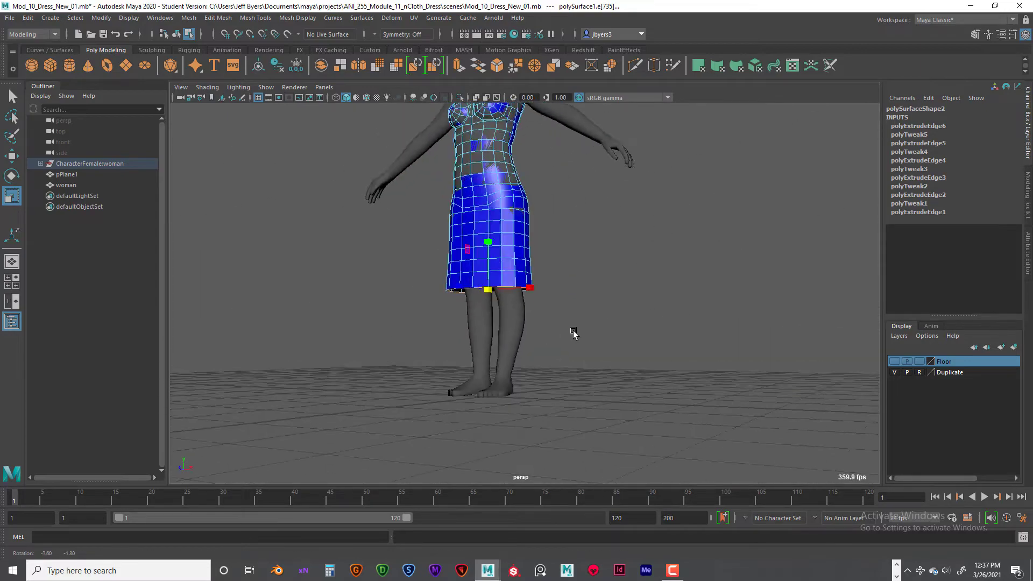
{"action": "scroll", "coordinate": [560, 334], "scroll_direction": "up", "scroll_amount": 2}
{"action": "left_click_drag", "start_coordinate": [539, 332], "coordinate": [494, 356], "text": "alt"}
{"action": "scroll", "coordinate": [457, 344], "scroll_direction": "down", "scroll_amount": 4}
{"action": "left_click", "coordinate": [565, 316]}
{"action": "middle_click_drag", "start_coordinate": [510, 331], "coordinate": [493, 367], "text": "alt"}
{"action": "scroll", "coordinate": [493, 368], "scroll_direction": "up", "scroll_amount": 5}
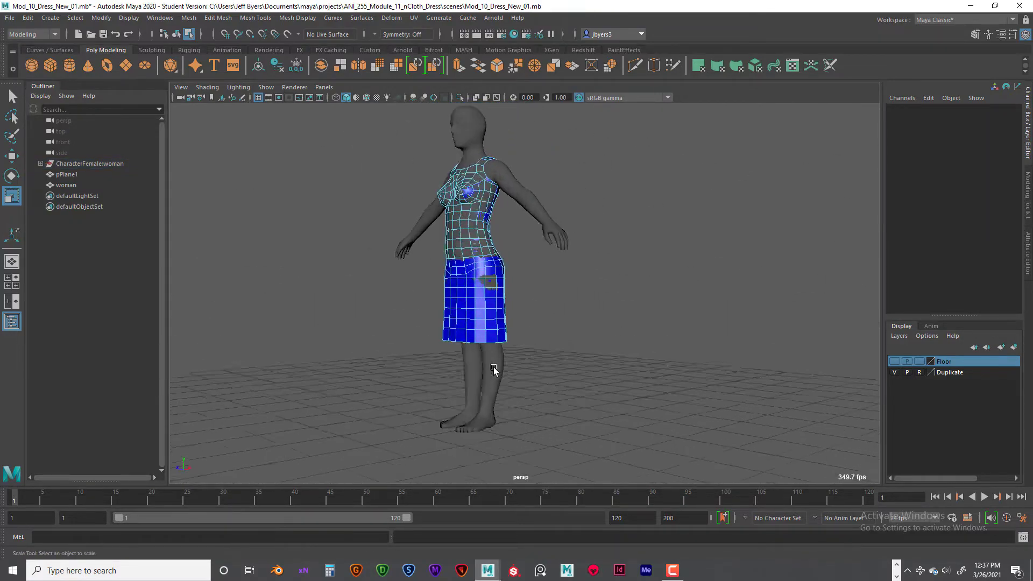
{"action": "left_click_drag", "start_coordinate": [500, 362], "coordinate": [554, 334], "text": "alt"}
{"action": "scroll", "coordinate": [496, 356], "scroll_direction": "down", "scroll_amount": 5}
{"action": "scroll", "coordinate": [533, 358], "scroll_direction": "up", "scroll_amount": 3}
{"action": "scroll", "coordinate": [533, 359], "scroll_direction": "up", "scroll_amount": 3}
{"action": "scroll", "coordinate": [648, 337], "scroll_direction": "down", "scroll_amount": 5}
Select the whole dress mesh as an object and inspect the shading between its hips and the extruded skirt
{"action": "right_click", "coordinate": [547, 326]}
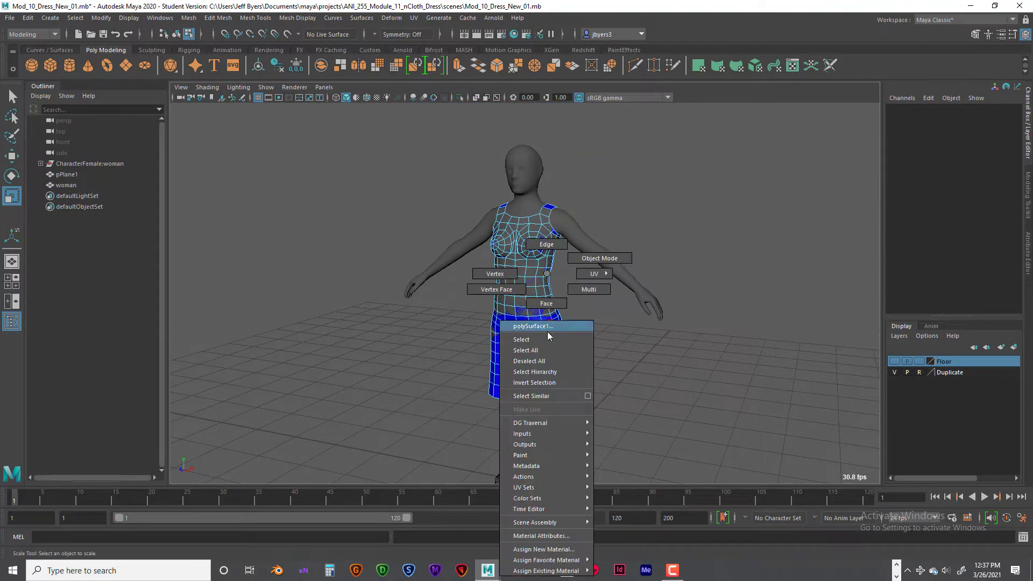
{"action": "left_click", "coordinate": [548, 339]}
{"action": "left_click_drag", "start_coordinate": [558, 327], "coordinate": [586, 343], "text": "alt"}
{"action": "scroll", "coordinate": [539, 333], "scroll_direction": "up", "scroll_amount": 7}
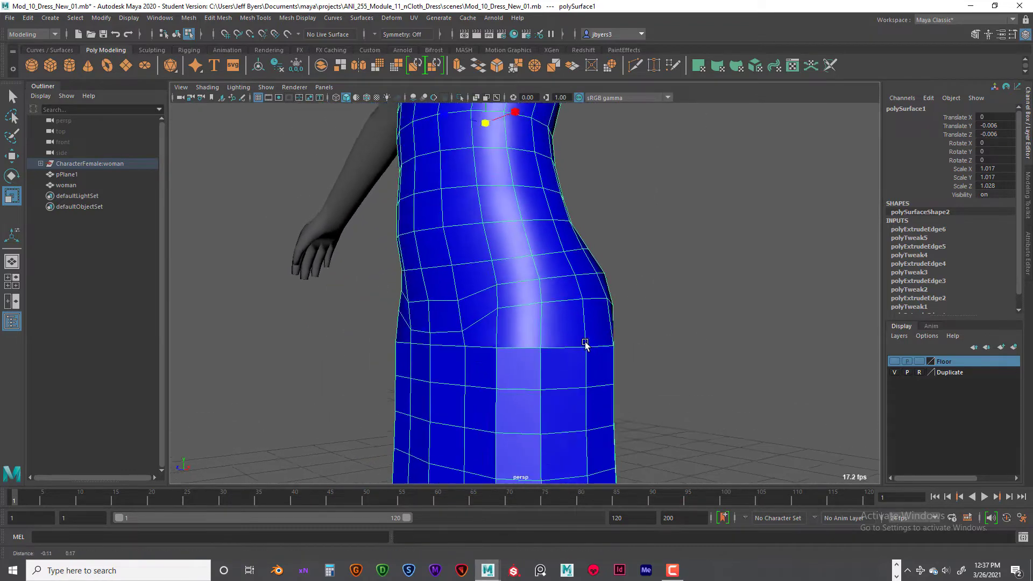
{"action": "scroll", "coordinate": [589, 342], "scroll_direction": "down", "scroll_amount": 8}
Select all the dress mesh's edges in edge mode and apply Soften Edge to smooth its shading
{"action": "right_click", "coordinate": [555, 308]}
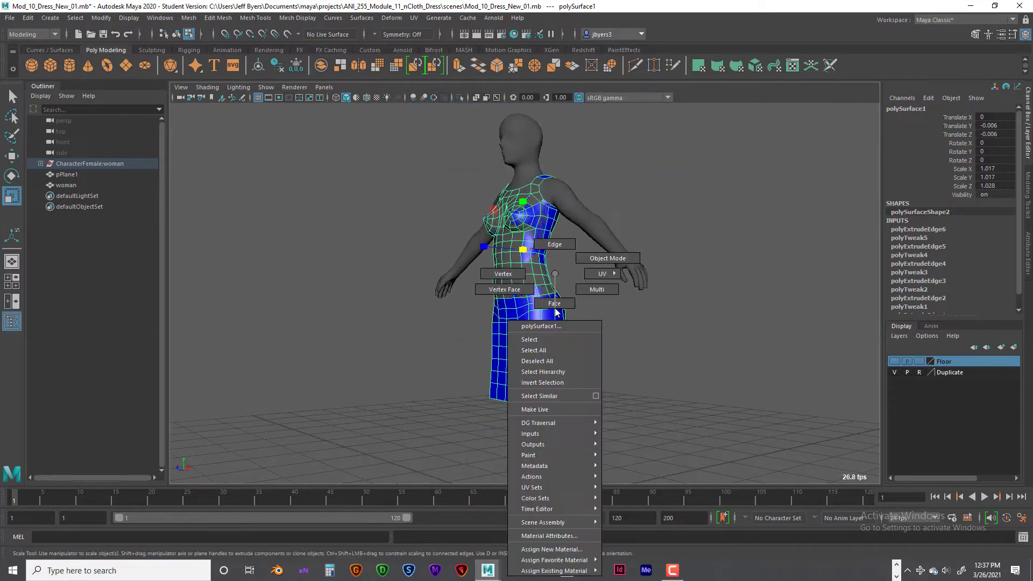
{"action": "left_click", "coordinate": [560, 245]}
{"action": "left_click_drag", "start_coordinate": [560, 321], "coordinate": [523, 198], "text": "alt"}
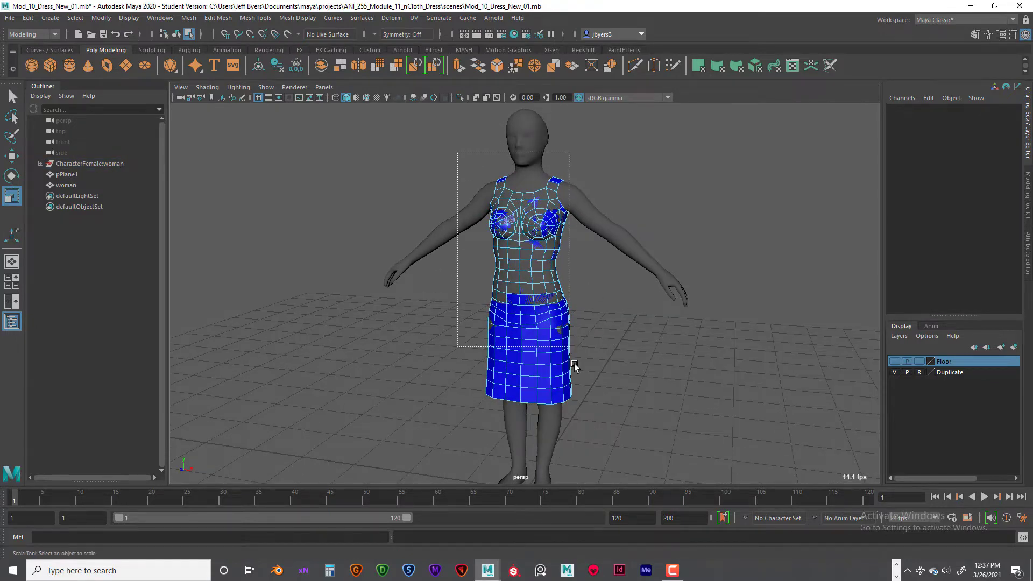
{"action": "left_click_drag", "start_coordinate": [575, 366], "coordinate": [573, 361]}
{"action": "key", "text": "space"}
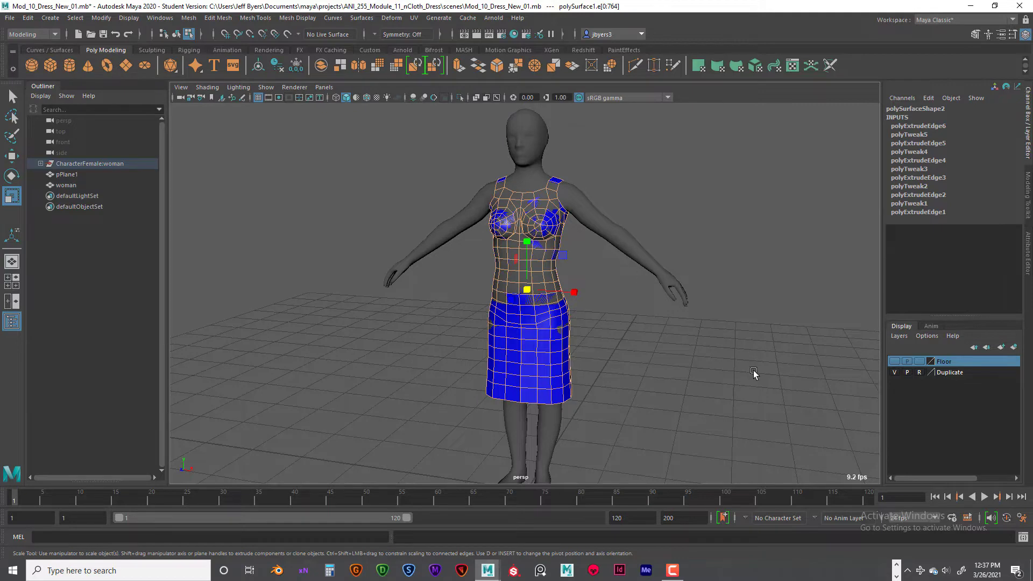
{"action": "left_click", "coordinate": [919, 371]}
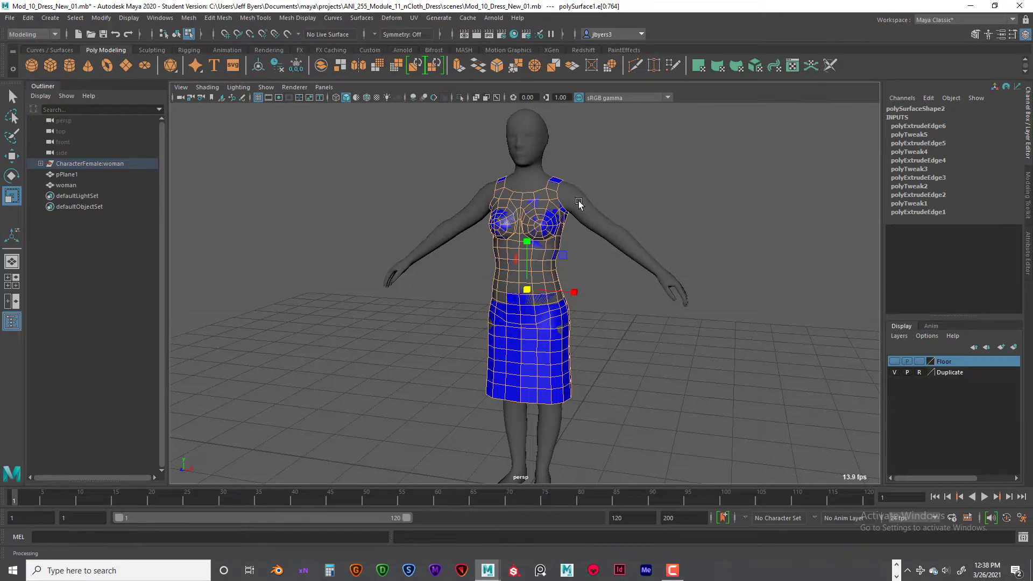
{"action": "mouse_move", "coordinate": [661, 372]}
{"action": "left_mouse_down", "text": "alt"}
{"action": "mouse_move", "coordinate": [619, 360]}
{"action": "mouse_move", "coordinate": [687, 365]}
{"action": "mouse_move", "coordinate": [666, 366]}
{"action": "left_mouse_up", "text": "alt"}
{"action": "key", "text": "space"}
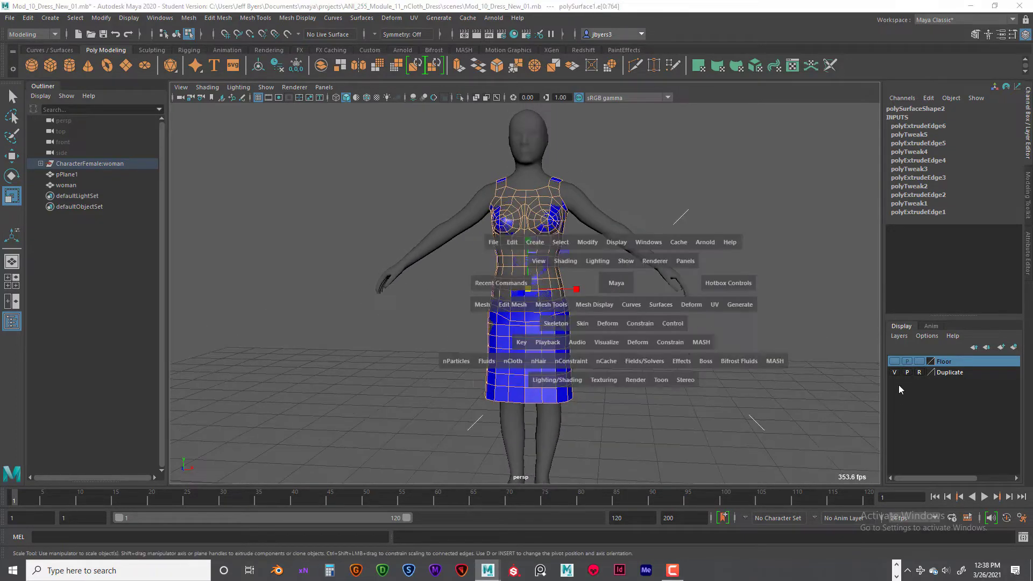
{"action": "left_click", "coordinate": [606, 306]}
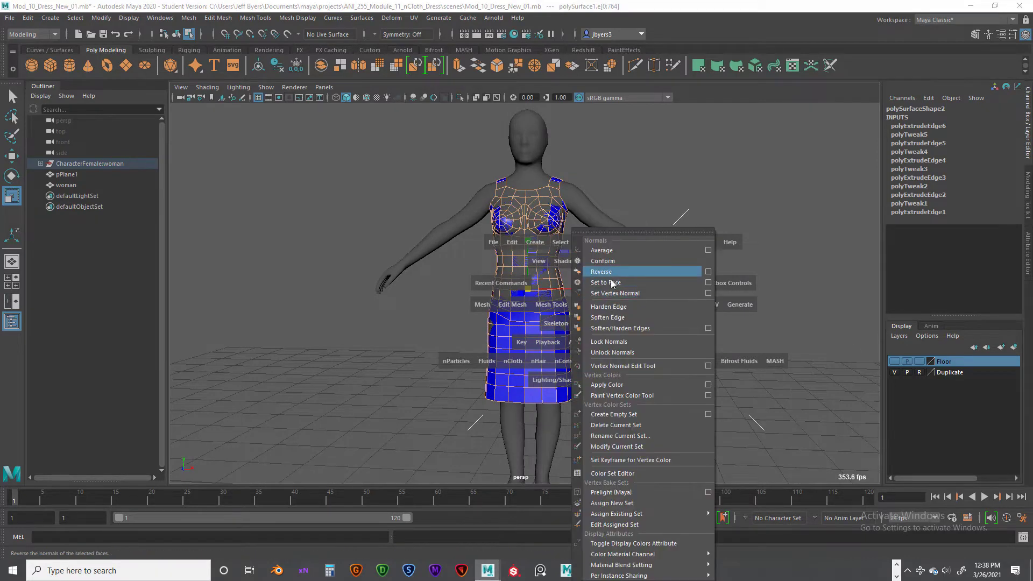
{"action": "left_click", "coordinate": [609, 317]}
Leave component mode with nothing selected and examine the softened dress shading all around the body and at the bust
{"action": "key", "text": "w"}
{"action": "right_click_drag", "start_coordinate": [538, 242], "coordinate": [537, 267]}
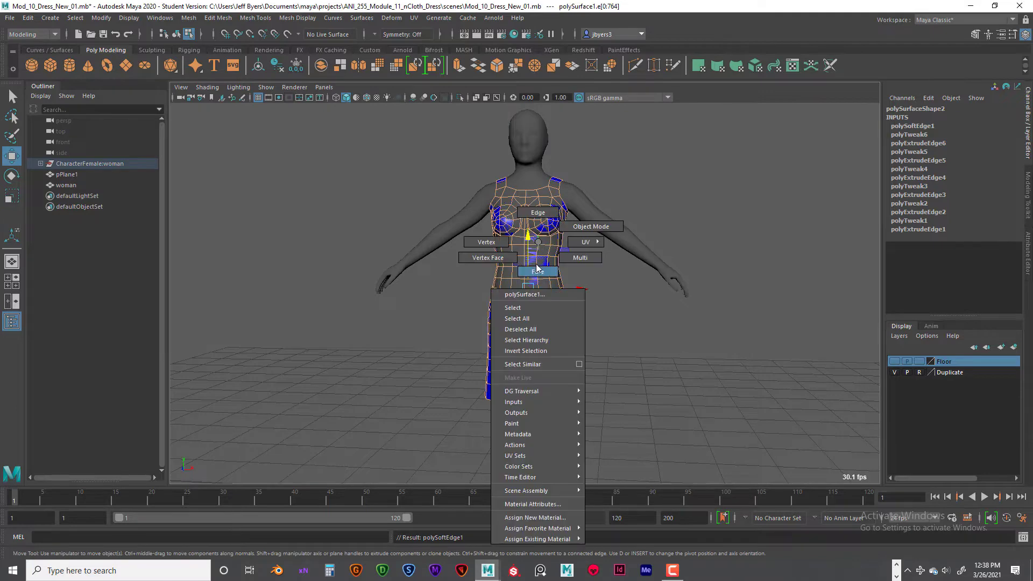
{"action": "right_click_drag", "start_coordinate": [531, 313], "coordinate": [532, 310]}
{"action": "left_click", "coordinate": [600, 343]}
{"action": "left_click_drag", "start_coordinate": [575, 379], "coordinate": [385, 370], "text": "alt"}
{"action": "left_click_drag", "start_coordinate": [531, 375], "coordinate": [716, 380], "text": "alt"}
{"action": "left_click_drag", "start_coordinate": [609, 371], "coordinate": [524, 388], "text": "alt"}
{"action": "scroll", "coordinate": [618, 369], "scroll_direction": "down", "scroll_amount": 5}
{"action": "scroll", "coordinate": [560, 370], "scroll_direction": "up", "scroll_amount": 8}
{"action": "scroll", "coordinate": [490, 352], "scroll_direction": "up", "scroll_amount": 4}
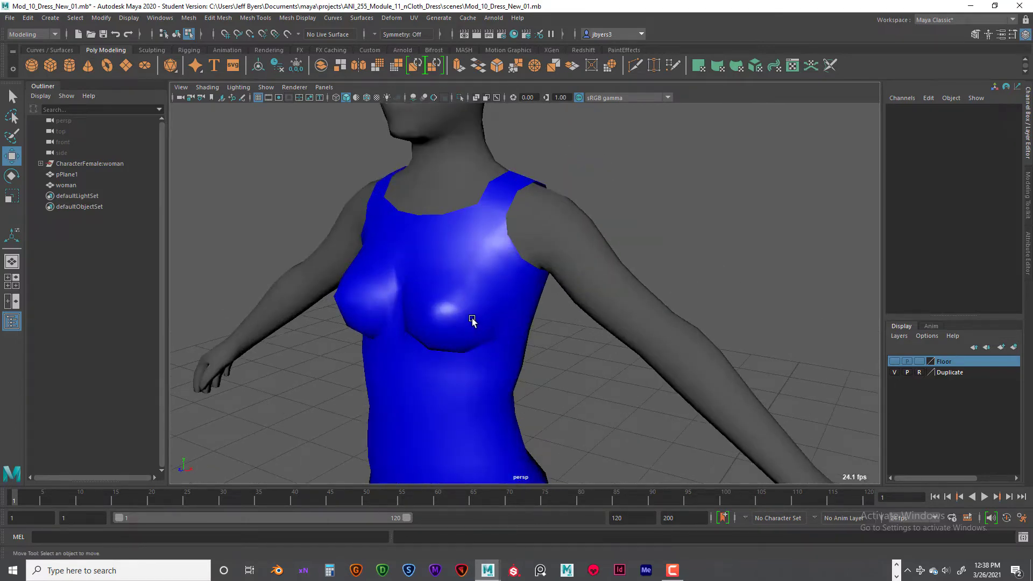
Undo the last deselection and switch the dress to face mode, framing the bust area
{"action": "key", "text": "ctrl+z"}
{"action": "left_click_drag", "start_coordinate": [461, 344], "coordinate": [502, 286], "text": "alt"}
{"action": "scroll", "coordinate": [466, 304], "scroll_direction": "up", "scroll_amount": 3}
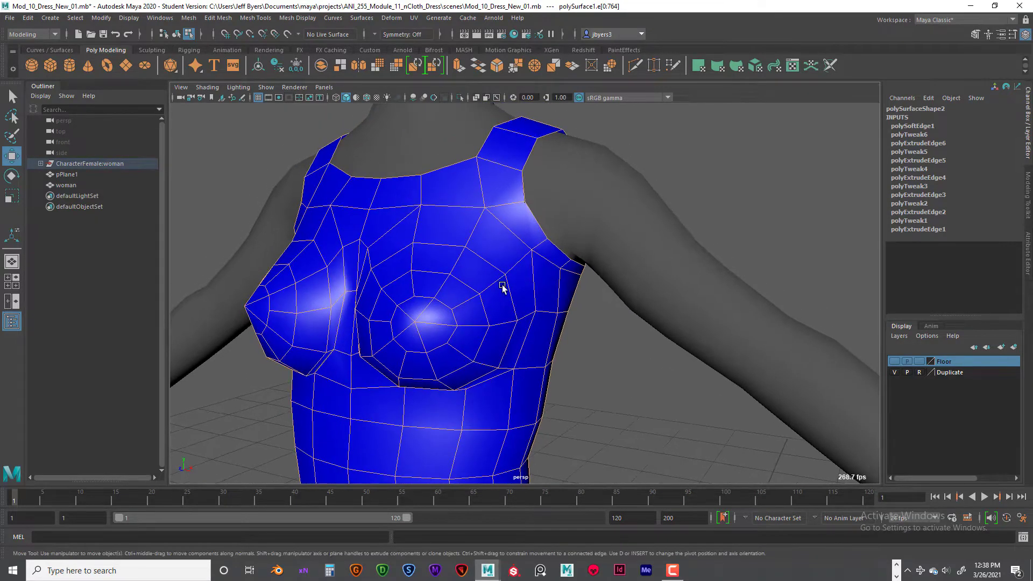
{"action": "right_click_drag", "start_coordinate": [505, 274], "coordinate": [506, 305]}
{"action": "left_click", "coordinate": [517, 284]}
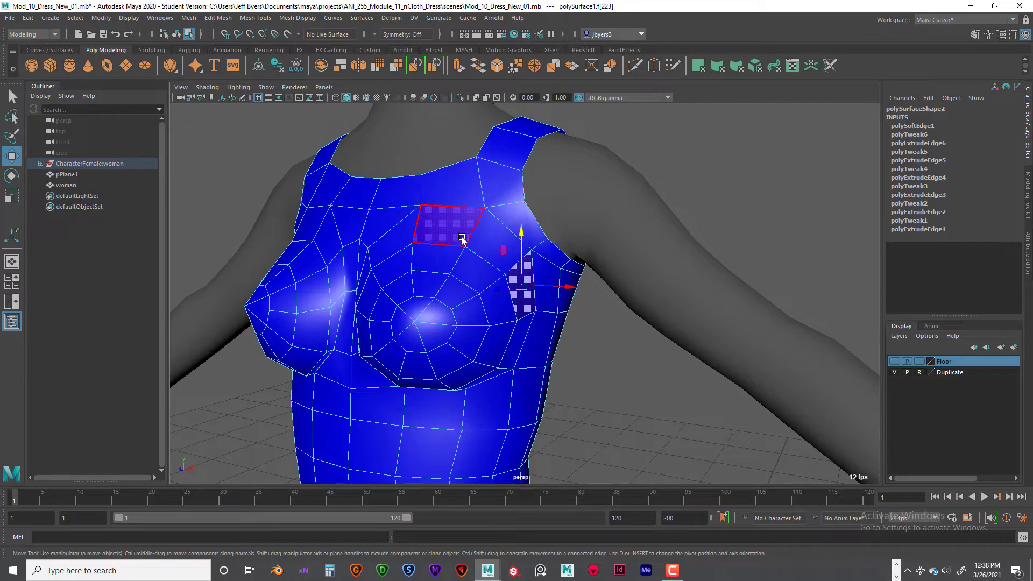
{"action": "double_click", "coordinate": [479, 245], "text": "shift"}
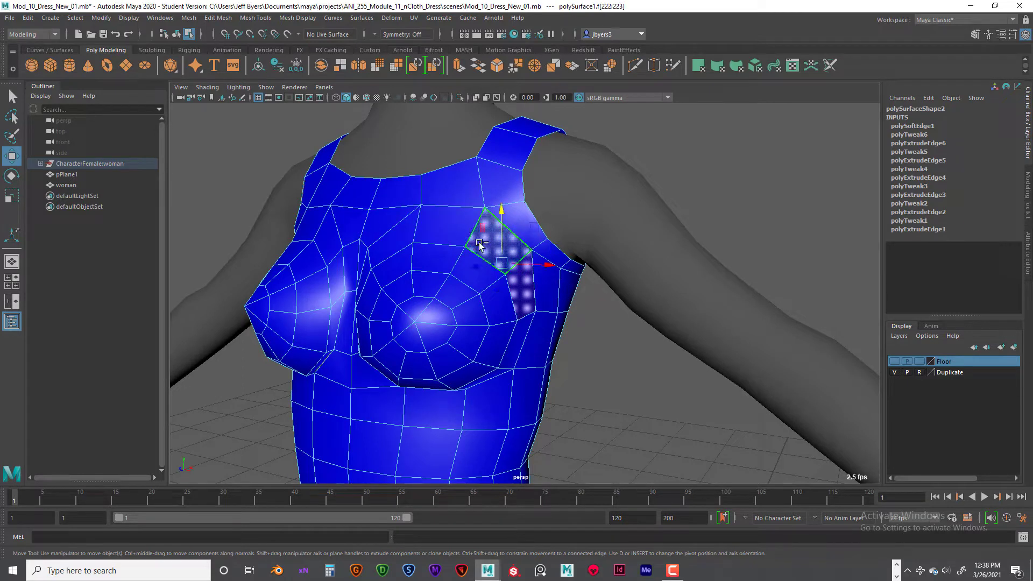
{"action": "key", "text": "q"}
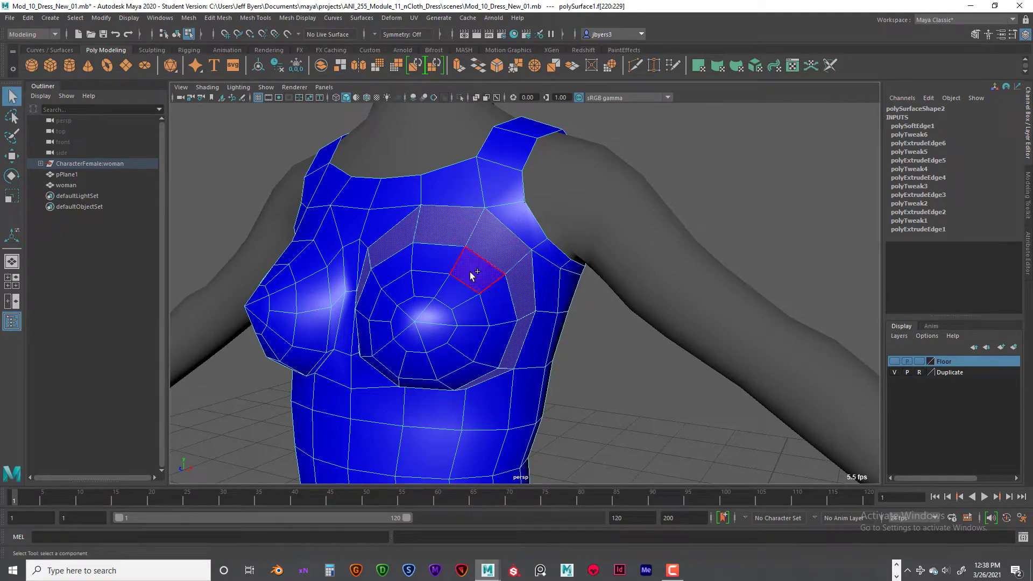
{"action": "double_click", "coordinate": [471, 276], "text": "shift"}
{"action": "double_click", "coordinate": [486, 319], "text": "shift"}
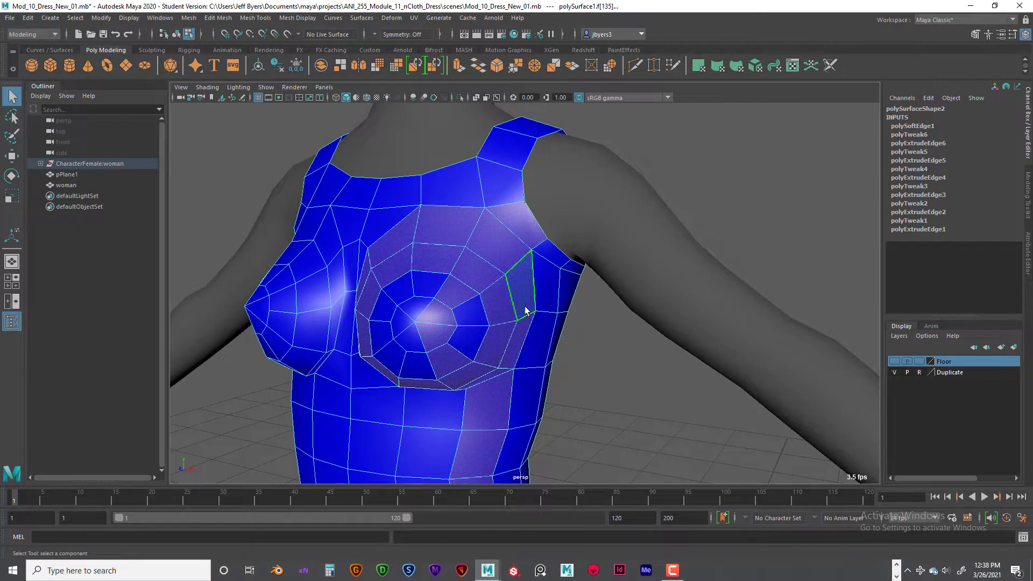
{"action": "left_click", "coordinate": [620, 329]}
Select the faces covering the character's left breast on the dress, from the outer ring to the tip and underside
{"action": "left_click", "coordinate": [504, 256]}
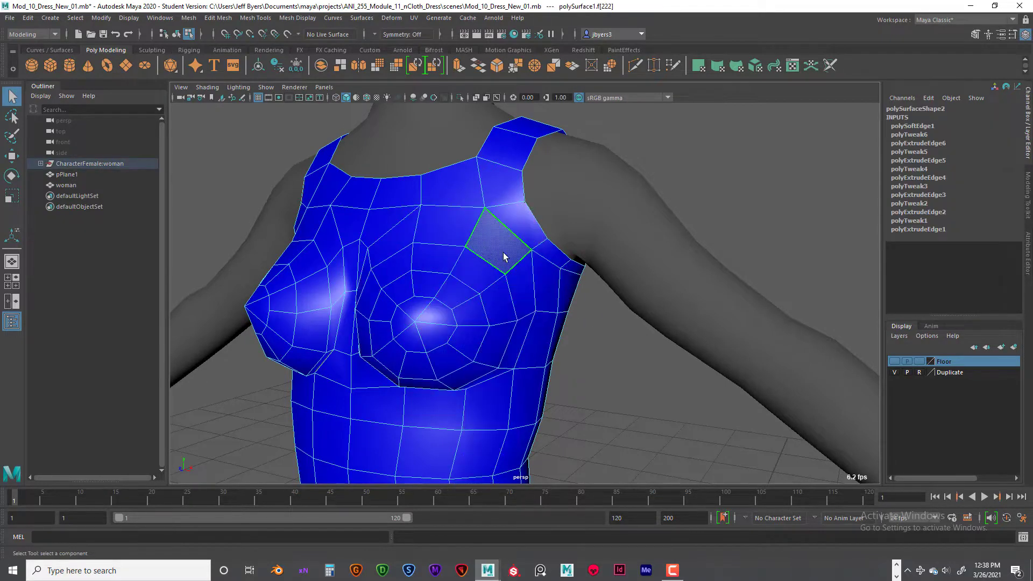
{"action": "left_click", "coordinate": [441, 239], "text": "shift"}
{"action": "left_click", "coordinate": [397, 246], "text": "shift"}
{"action": "left_click", "coordinate": [516, 282], "text": "shift"}
{"action": "left_click", "coordinate": [494, 298], "text": "shift"}
{"action": "left_click", "coordinate": [474, 274], "text": "shift"}
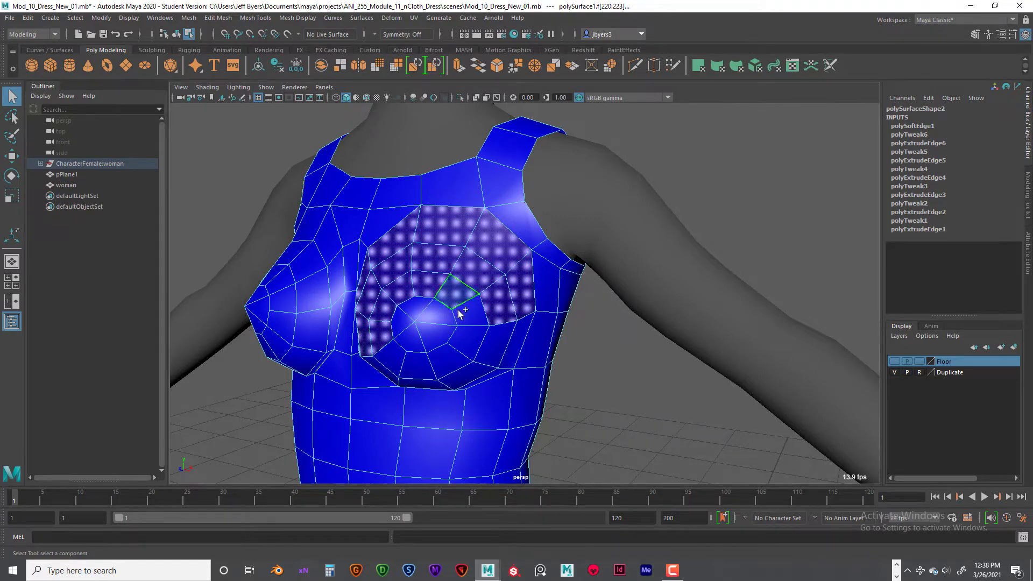
{"action": "left_click", "coordinate": [512, 346], "text": "shift"}
{"action": "left_click", "coordinate": [473, 341], "text": "shift"}
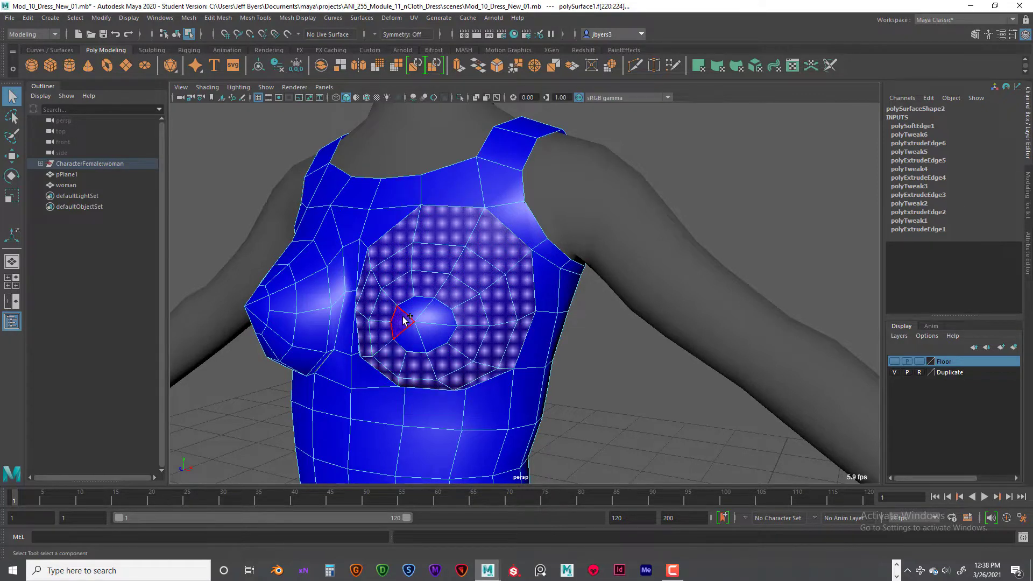
{"action": "left_click_drag", "start_coordinate": [475, 322], "coordinate": [498, 279], "text": "alt"}
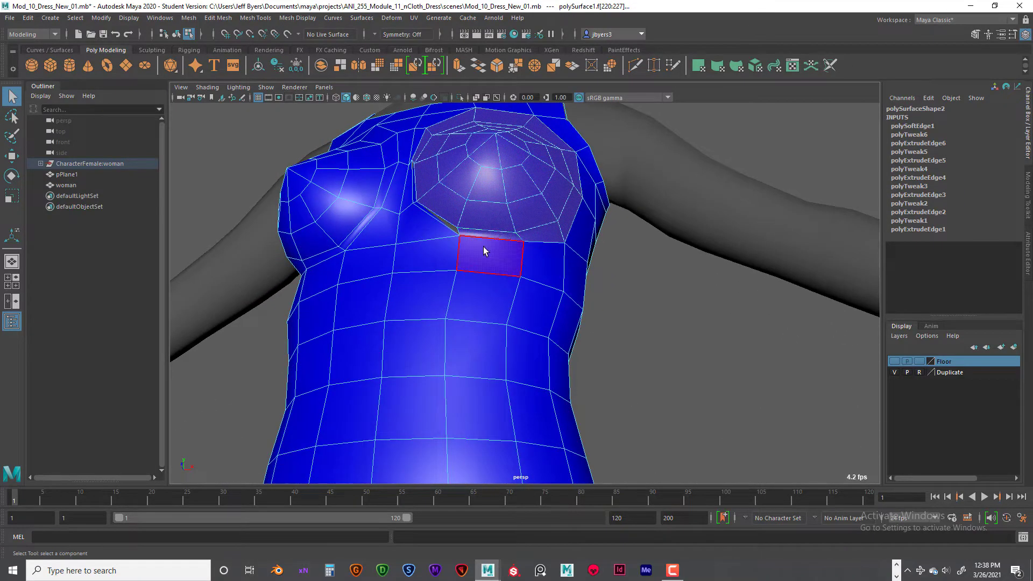
{"action": "left_click_drag", "start_coordinate": [444, 247], "coordinate": [487, 261], "text": "alt"}
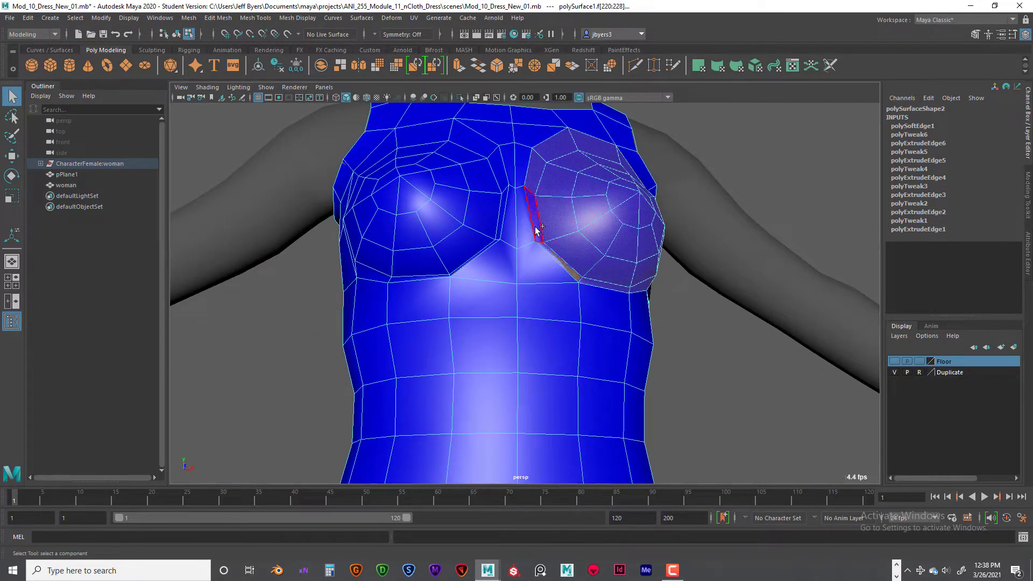
Add the dress faces above, between and just below the breasts at the centre to the face selection
{"action": "left_click_drag", "start_coordinate": [530, 230], "coordinate": [505, 255], "text": "alt"}
{"action": "left_click", "coordinate": [491, 219], "text": "shift"}
{"action": "left_click", "coordinate": [433, 207], "text": "shift"}
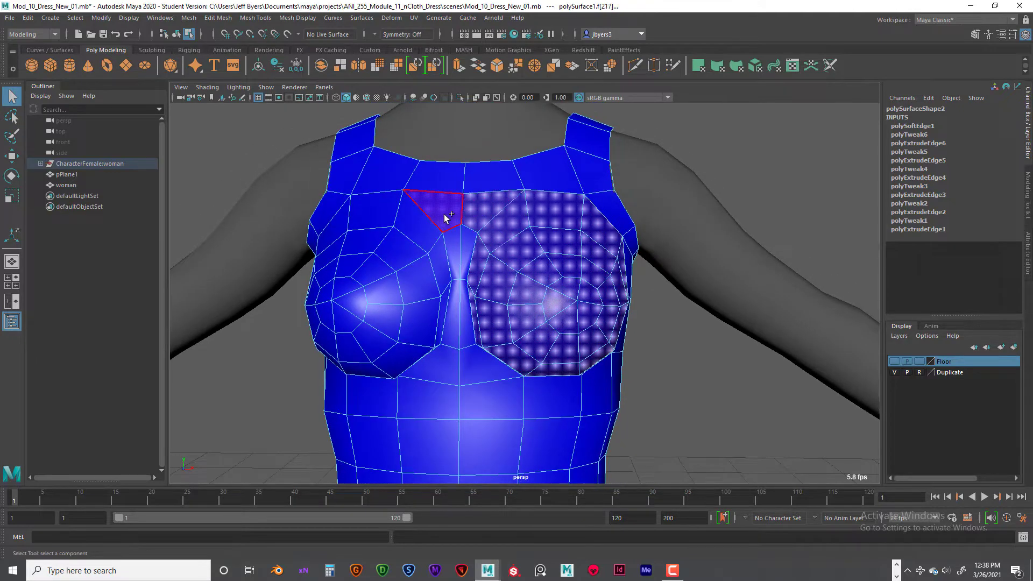
{"action": "left_click", "coordinate": [481, 363], "text": "shift"}
{"action": "left_click_drag", "start_coordinate": [437, 337], "coordinate": [391, 321], "text": "alt"}
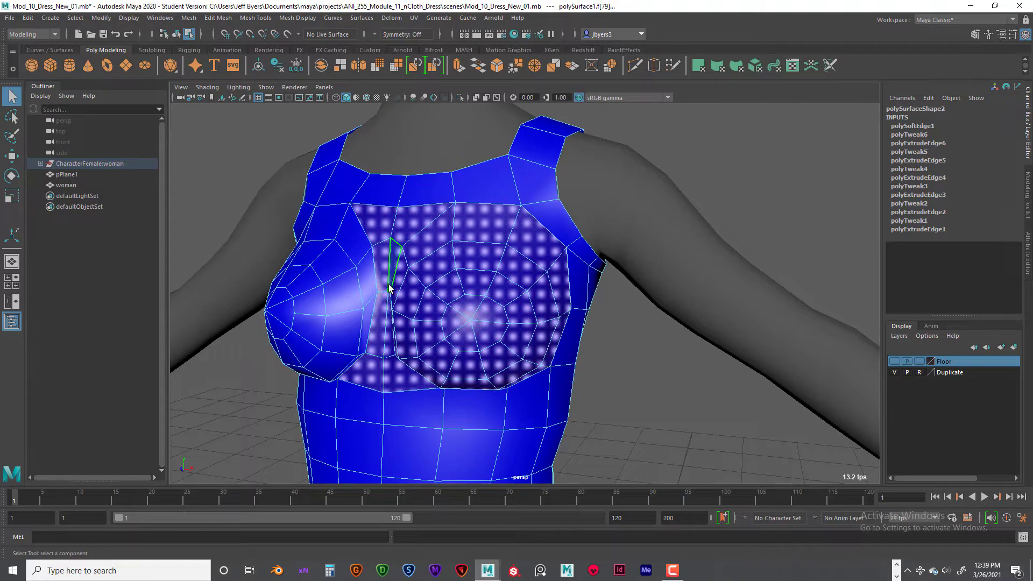
Add the inner and upper faces of the character's right breast to the face selection
{"action": "left_click", "coordinate": [361, 243], "text": "shift"}
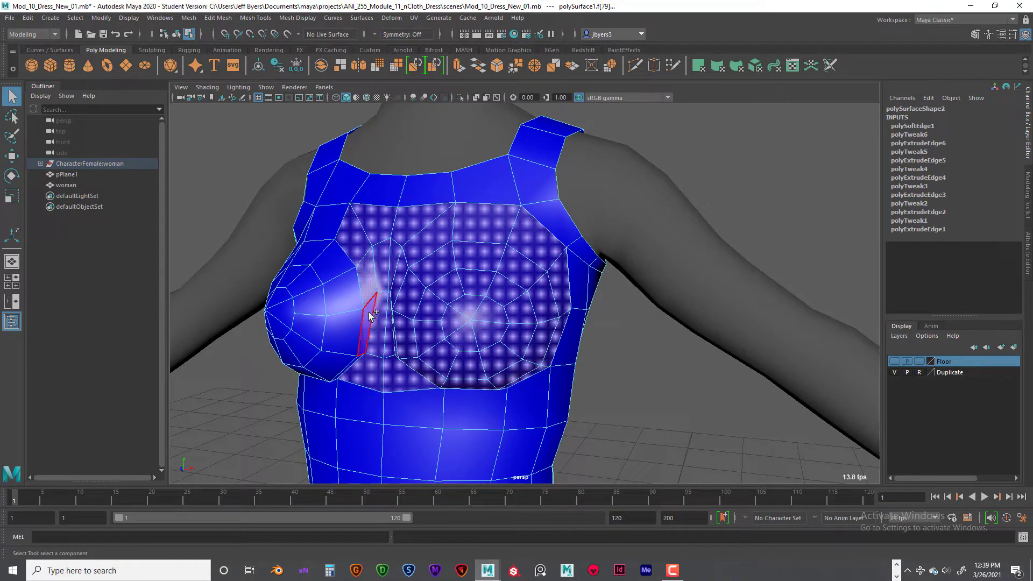
{"action": "left_click", "coordinate": [337, 367], "text": "shift"}
{"action": "left_click", "coordinate": [341, 288], "text": "shift"}
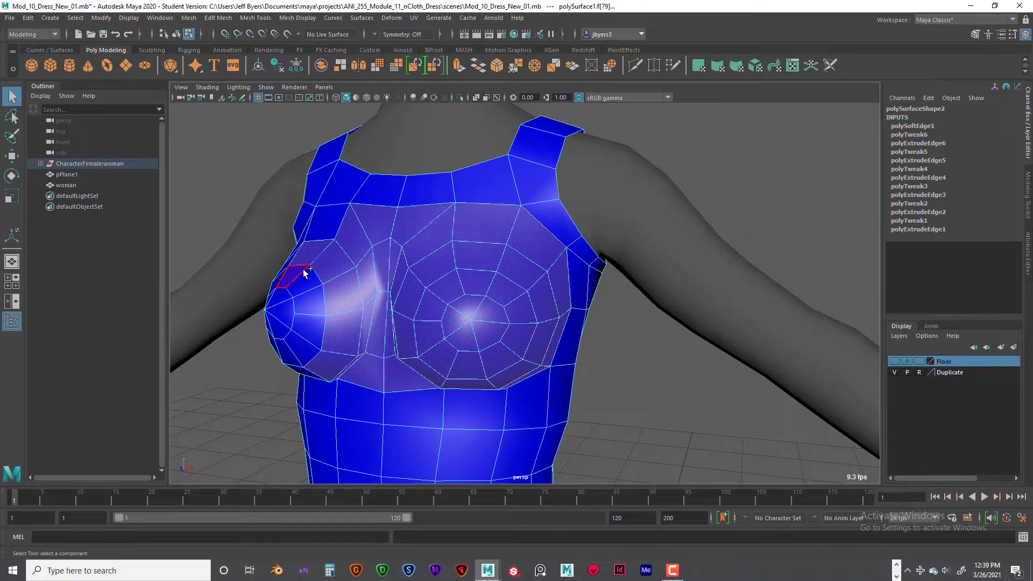
{"action": "left_click", "coordinate": [313, 311], "text": "shift"}
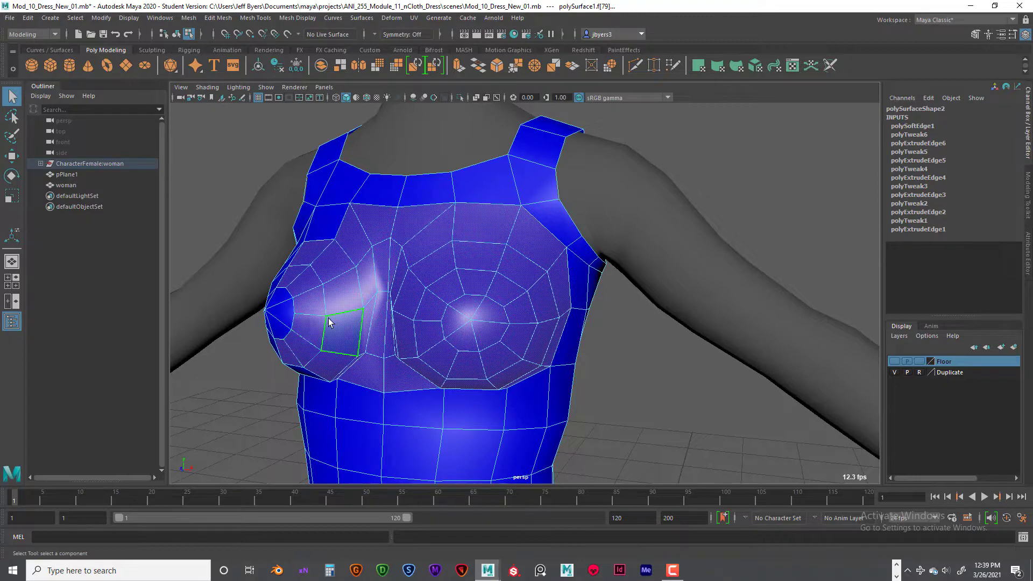
{"action": "left_click_drag", "start_coordinate": [331, 321], "coordinate": [451, 305], "text": "alt"}
{"action": "left_click", "coordinate": [510, 288], "text": "shift"}
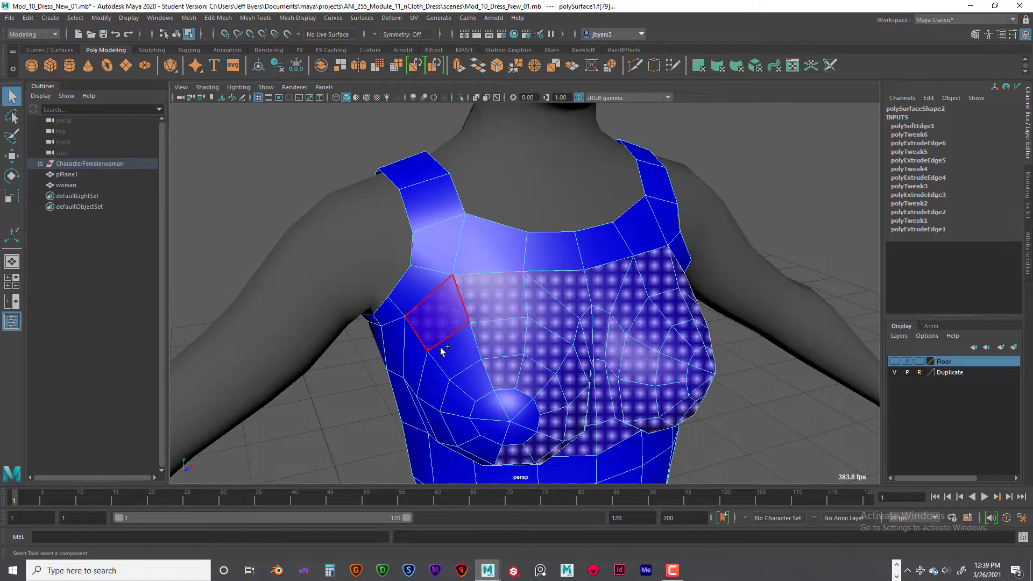
Add the remaining outer, tip and underside faces of the character's right breast to the face selection
{"action": "left_click", "coordinate": [442, 340], "text": "shift"}
{"action": "left_click", "coordinate": [446, 357], "text": "shift"}
{"action": "left_click", "coordinate": [422, 359], "text": "shift"}
{"action": "left_click", "coordinate": [427, 375], "text": "shift"}
{"action": "left_click", "coordinate": [480, 392], "text": "shift"}
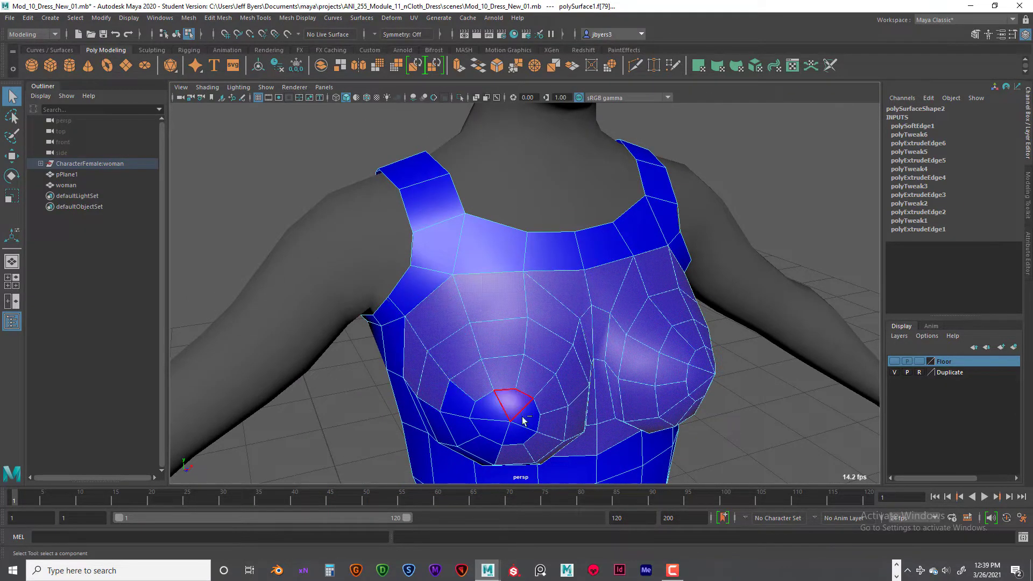
{"action": "left_click", "coordinate": [498, 418], "text": "shift"}
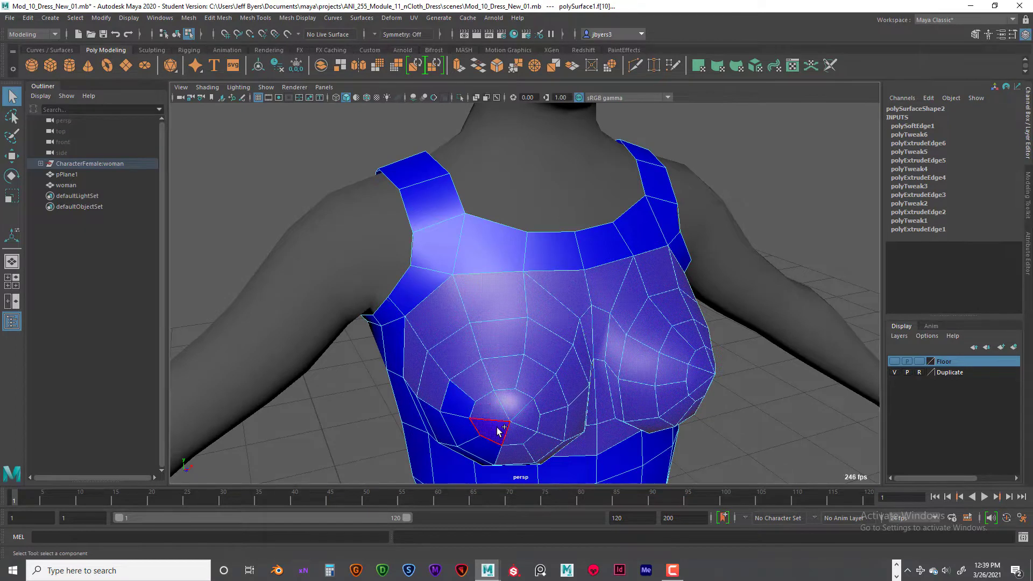
{"action": "left_click", "coordinate": [459, 405], "text": "shift"}
{"action": "left_click_drag", "start_coordinate": [485, 339], "coordinate": [503, 267], "text": "alt"}
{"action": "left_click", "coordinate": [492, 234], "text": "shift"}
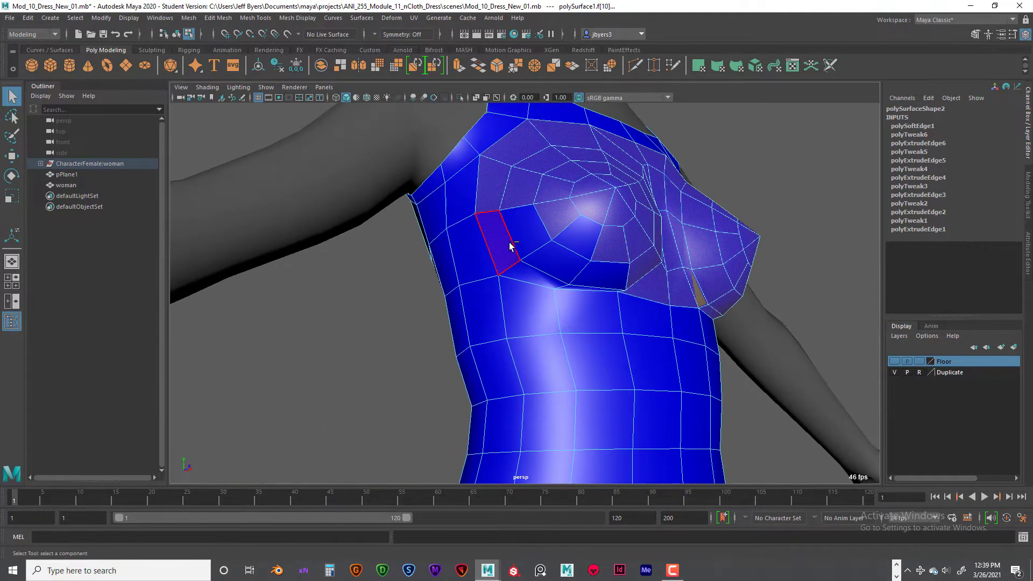
{"action": "left_click", "coordinate": [564, 259], "text": "shift"}
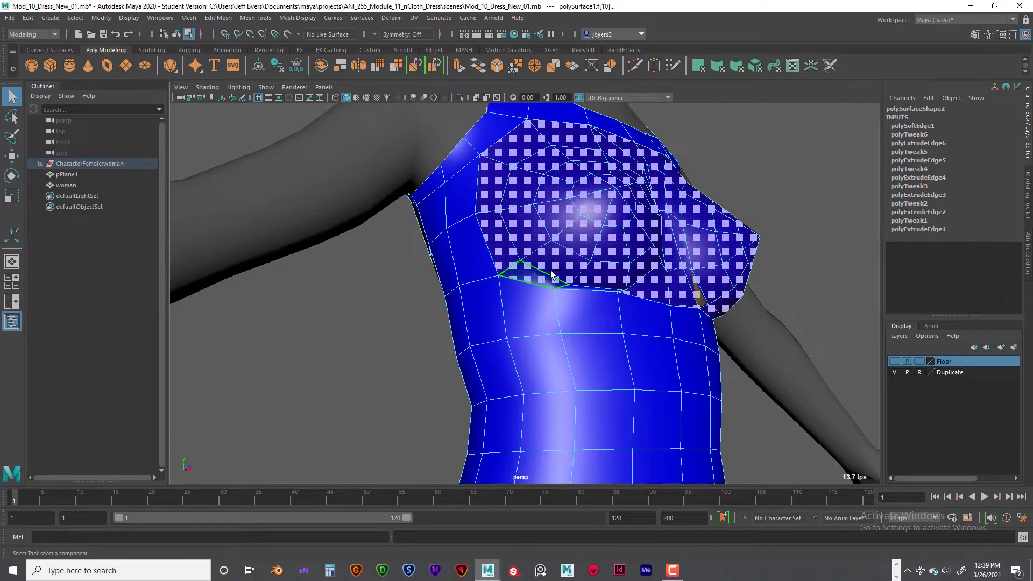
Check the dress from behind and remove the stray back faces from the selection, keeping only the bust faces
{"action": "left_click_drag", "start_coordinate": [551, 274], "coordinate": [528, 228], "text": "alt"}
{"action": "scroll", "coordinate": [561, 279], "scroll_direction": "down", "scroll_amount": 5}
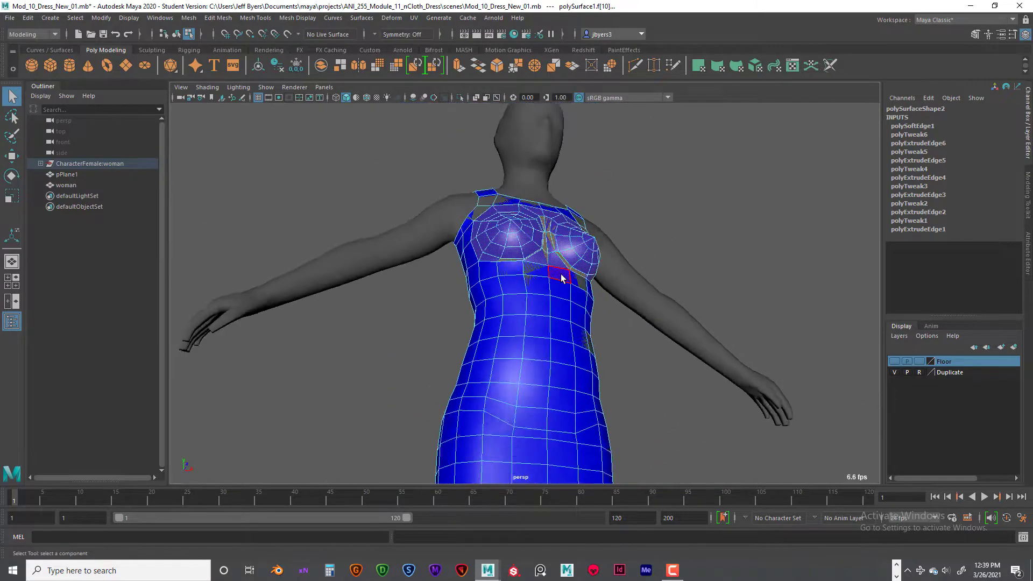
{"action": "left_click_drag", "start_coordinate": [561, 279], "coordinate": [692, 300], "text": "alt"}
{"action": "scroll", "coordinate": [478, 312], "scroll_direction": "up", "scroll_amount": 5}
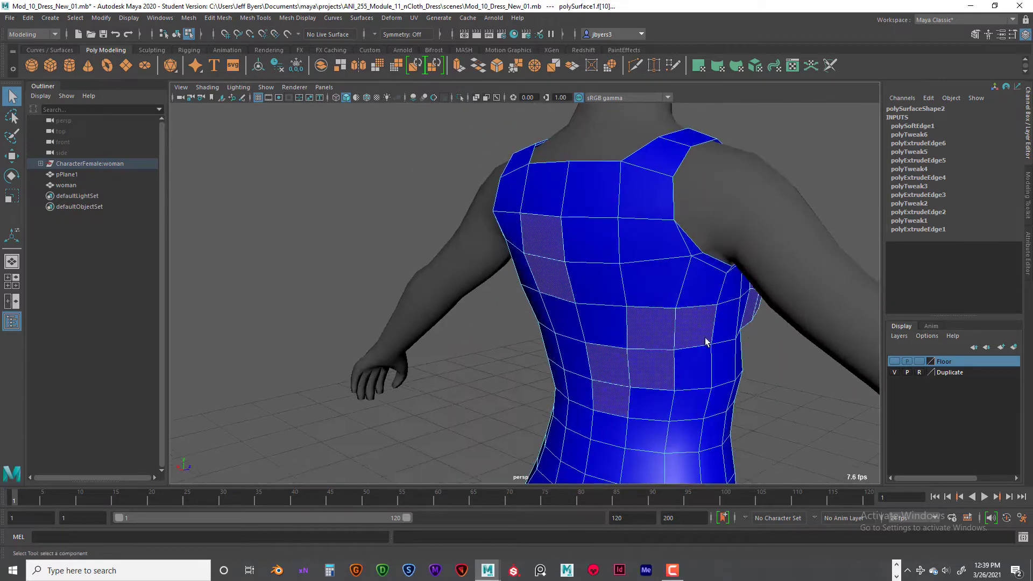
{"action": "left_click_drag", "start_coordinate": [695, 336], "coordinate": [624, 346], "text": "alt"}
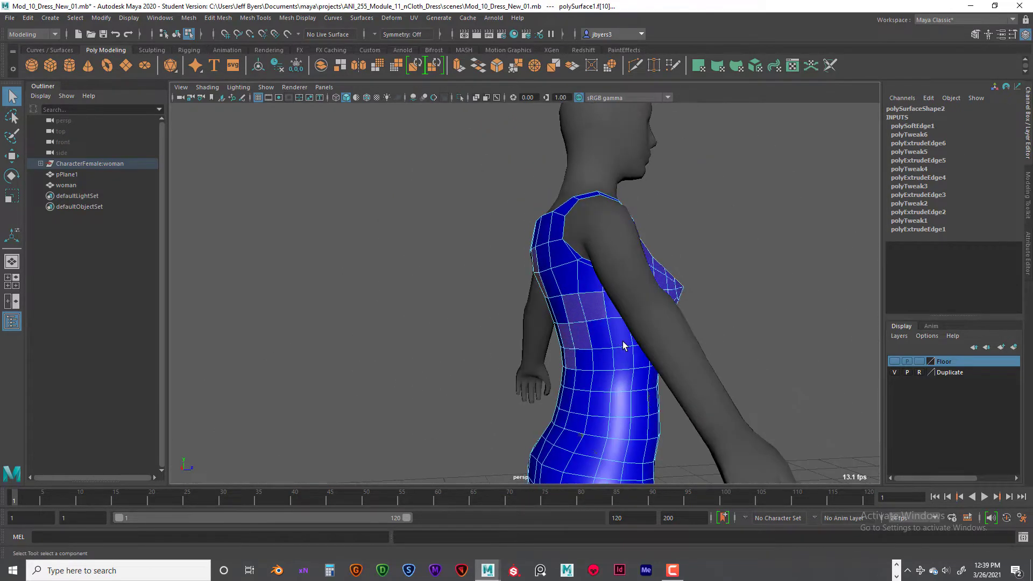
{"action": "left_click_drag", "start_coordinate": [603, 410], "coordinate": [610, 425]}
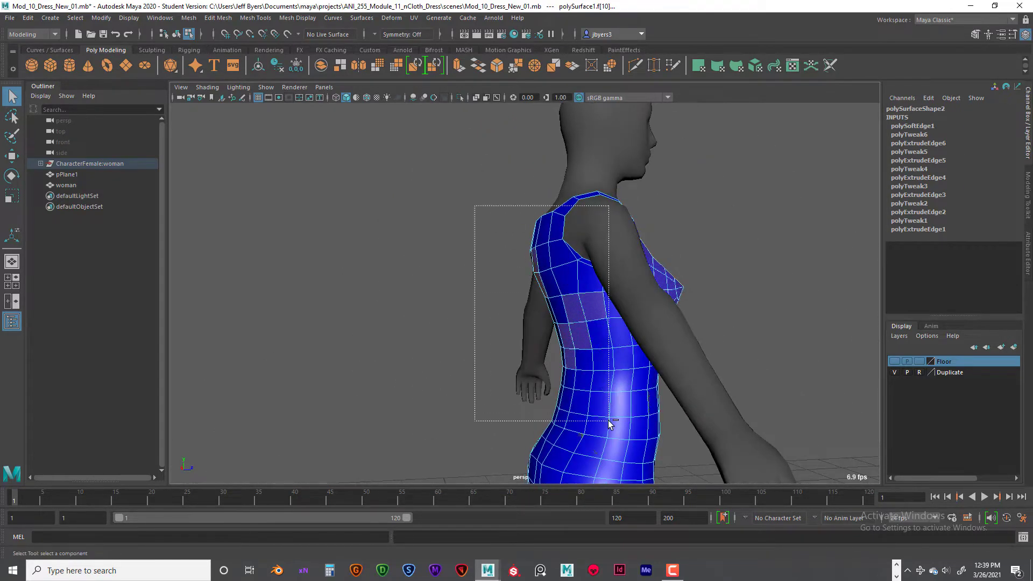
{"action": "left_click_drag", "start_coordinate": [603, 371], "coordinate": [540, 295], "text": "alt"}
{"action": "left_click_drag", "start_coordinate": [586, 418], "coordinate": [506, 332]}
Check the selection in wireframe, delete the selected bust faces, and return to shaded display
{"action": "scroll", "coordinate": [526, 362], "scroll_direction": "up", "scroll_amount": 3}
{"action": "key", "text": "4"}
{"action": "key", "text": "Delete"}
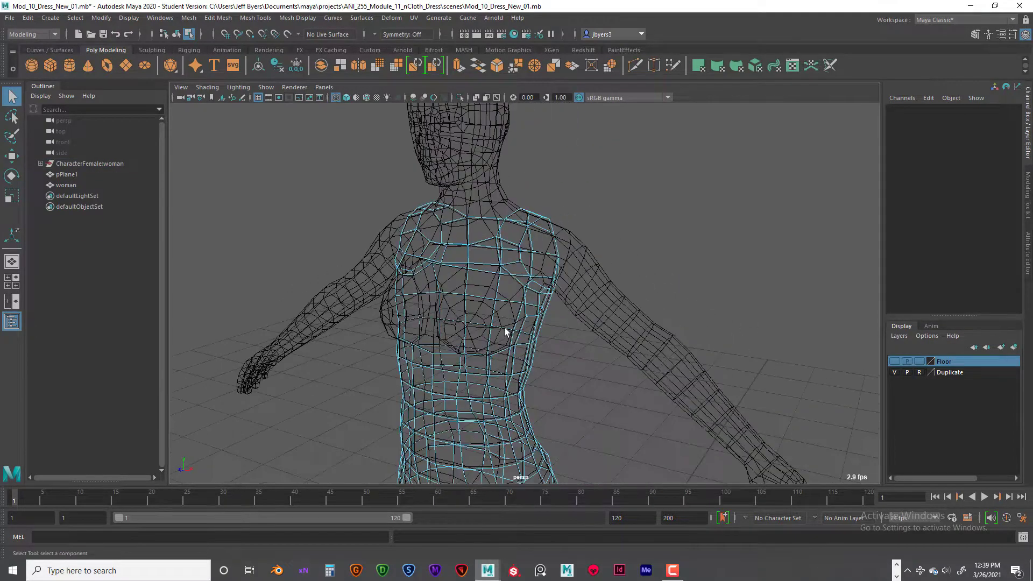
{"action": "key", "text": "5"}
{"action": "mouse_move", "coordinate": [508, 276]}
{"action": "left_mouse_down", "text": "alt"}
{"action": "mouse_move", "coordinate": [484, 286]}
{"action": "mouse_move", "coordinate": [567, 286]}
{"action": "mouse_move", "coordinate": [526, 288]}
{"action": "mouse_move", "coordinate": [489, 270]}
{"action": "mouse_move", "coordinate": [551, 269]}
{"action": "mouse_move", "coordinate": [469, 275]}
{"action": "mouse_move", "coordinate": [403, 340]}
{"action": "mouse_move", "coordinate": [473, 231]}
{"action": "mouse_move", "coordinate": [488, 232]}
{"action": "mouse_move", "coordinate": [511, 288]}
{"action": "mouse_move", "coordinate": [525, 285]}
{"action": "left_mouse_up", "text": "alt"}
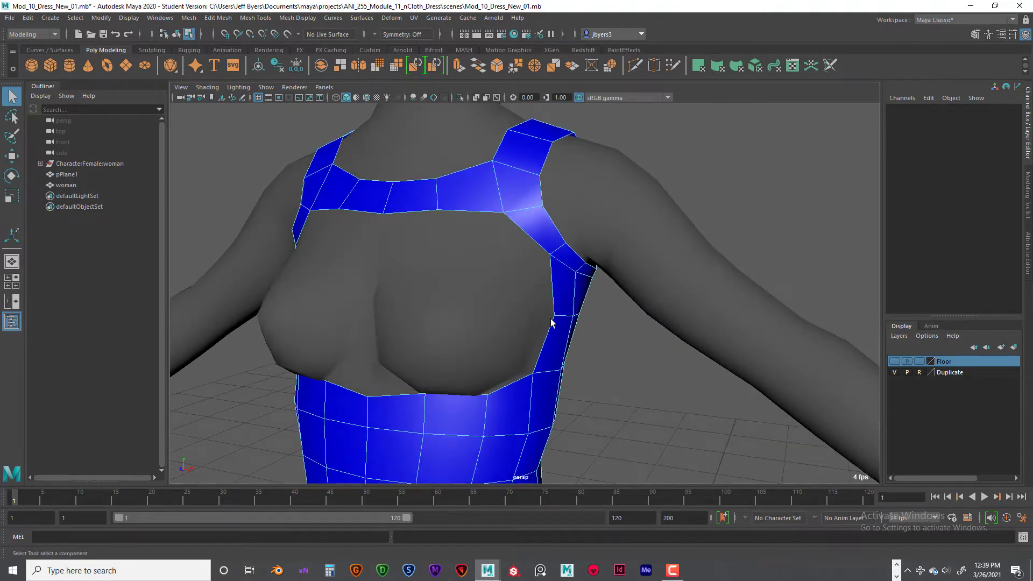
Select the dress as an object and isolate it in the viewport, framing the open bust area
{"action": "left_click_drag", "start_coordinate": [543, 347], "coordinate": [447, 238], "text": "alt"}
{"action": "right_click", "coordinate": [427, 211]}
{"action": "left_click", "coordinate": [414, 278]}
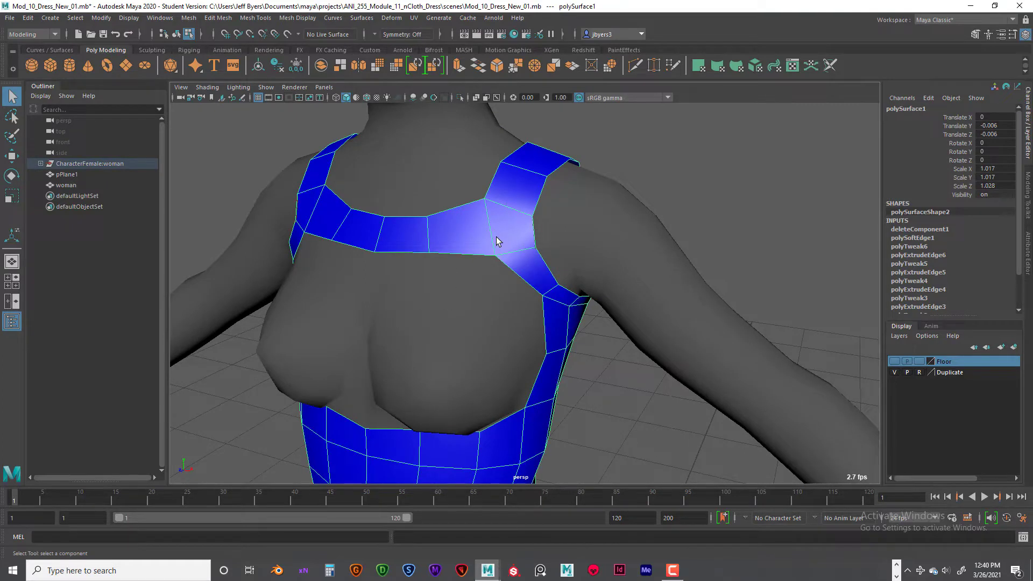
{"action": "key", "text": "ctrl+1"}
{"action": "left_click_drag", "start_coordinate": [498, 241], "coordinate": [533, 258], "text": "alt"}
{"action": "left_click_drag", "start_coordinate": [527, 250], "coordinate": [558, 243], "text": "alt"}
In edge mode, select the border edges along both sides of the bust opening
{"action": "right_click_drag", "start_coordinate": [557, 244], "coordinate": [561, 215]}
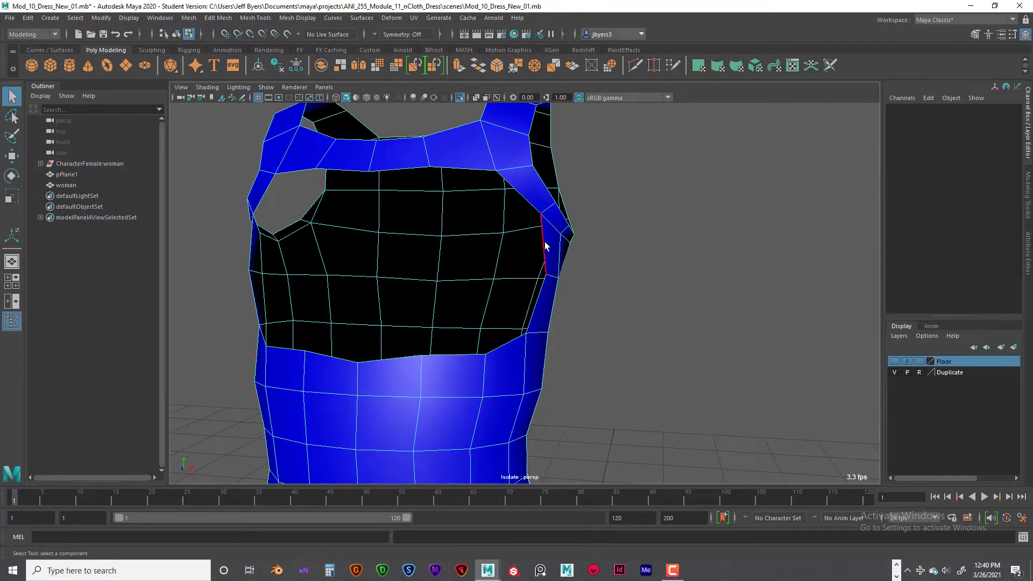
{"action": "left_click", "coordinate": [531, 297]}
{"action": "left_click", "coordinate": [379, 305], "text": "shift"}
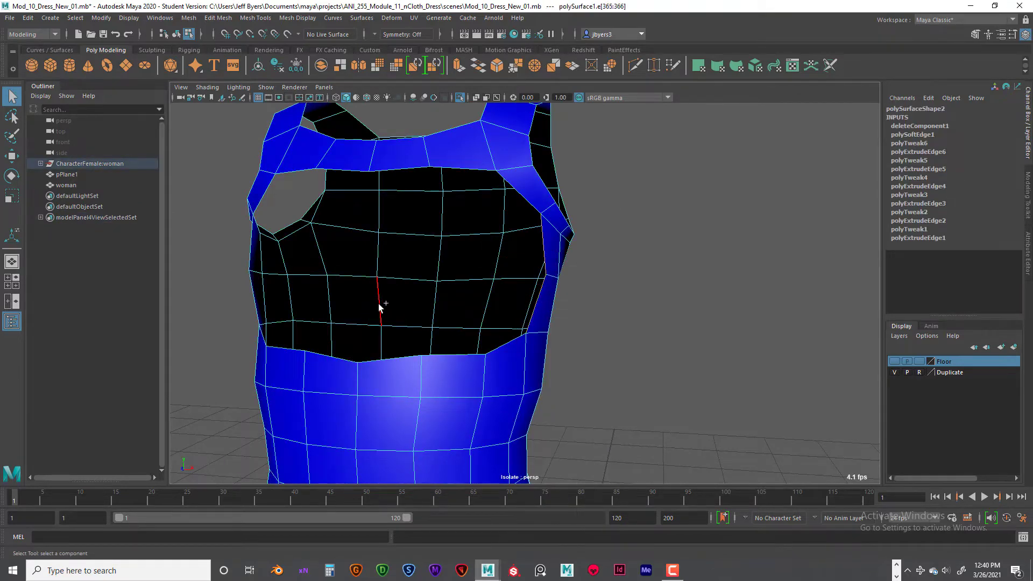
{"action": "left_click_drag", "start_coordinate": [379, 307], "coordinate": [346, 270], "text": "alt"}
{"action": "left_click", "coordinate": [343, 318]}
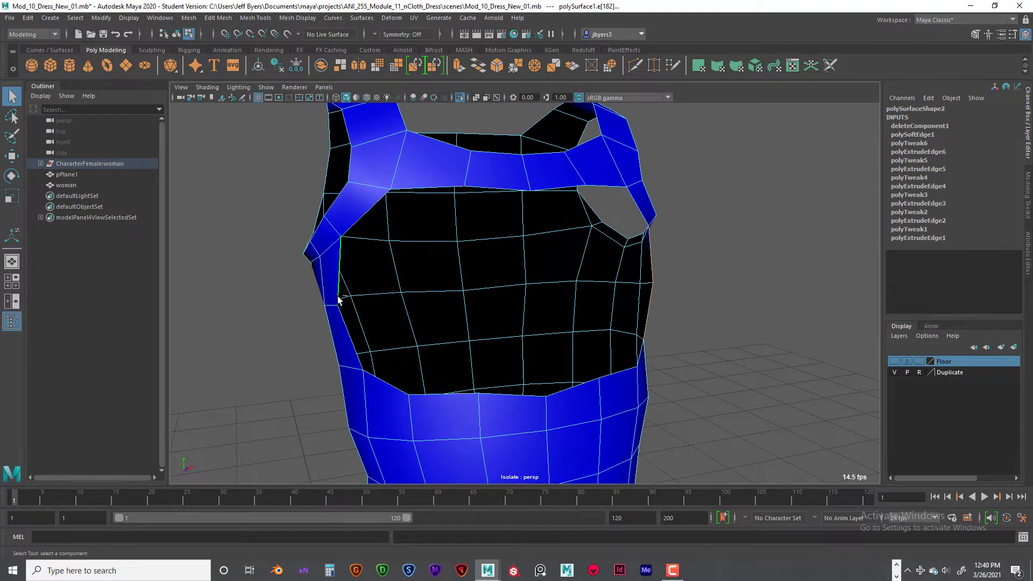
{"action": "left_click_drag", "start_coordinate": [453, 329], "coordinate": [445, 334], "text": "alt"}
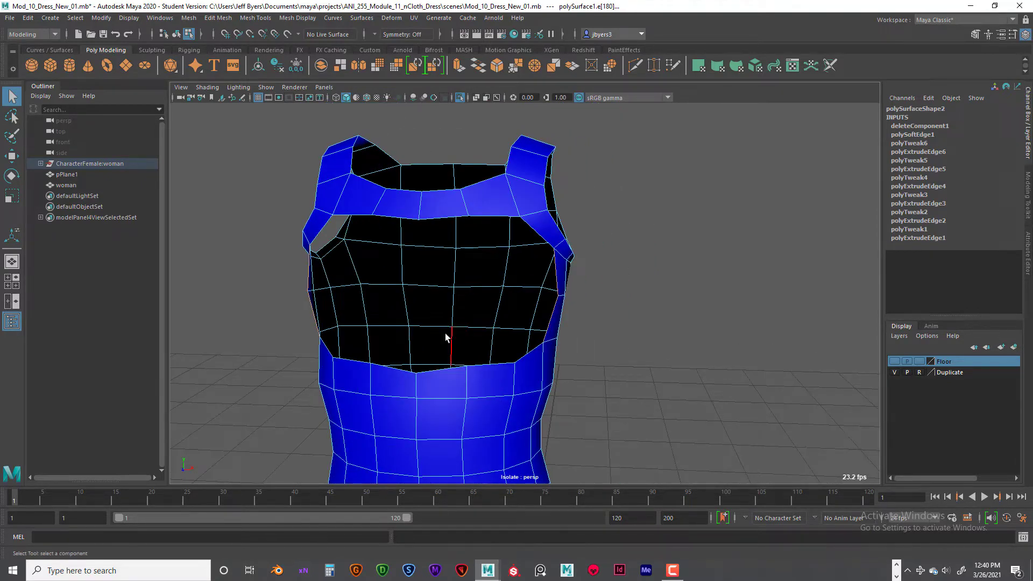
Extrude the selected side edges, pull them forward and scale them inward to form strips on both sides of the bust opening
{"action": "key", "text": "ctrl+e"}
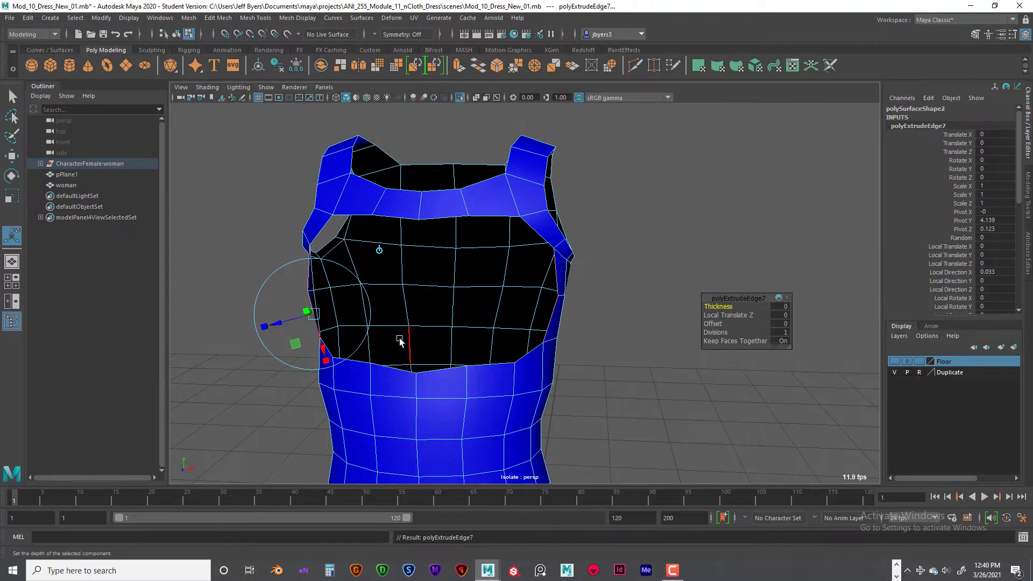
{"action": "key", "text": "w"}
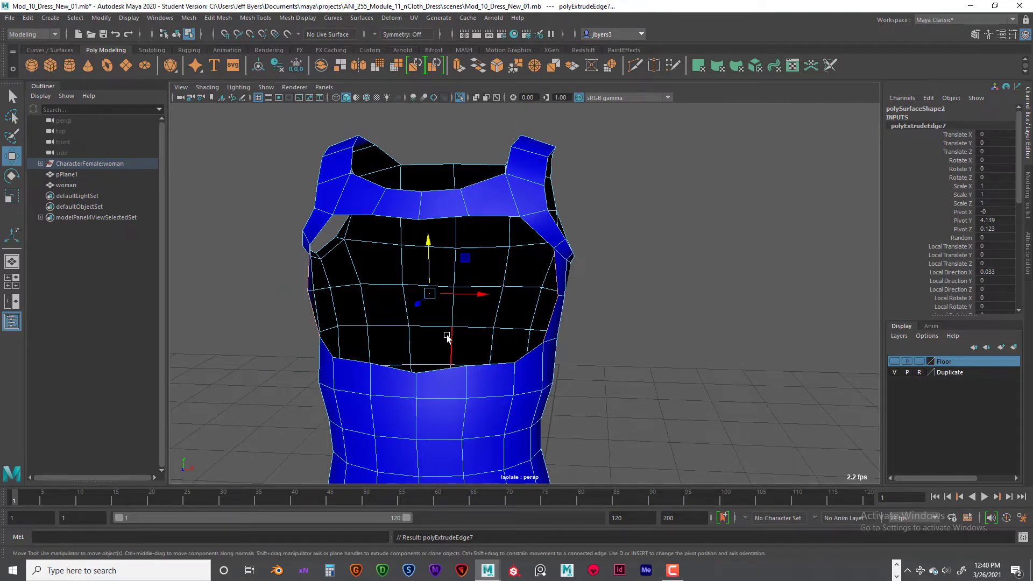
{"action": "left_click_drag", "start_coordinate": [445, 339], "coordinate": [567, 363], "text": "alt"}
{"action": "key", "text": "r"}
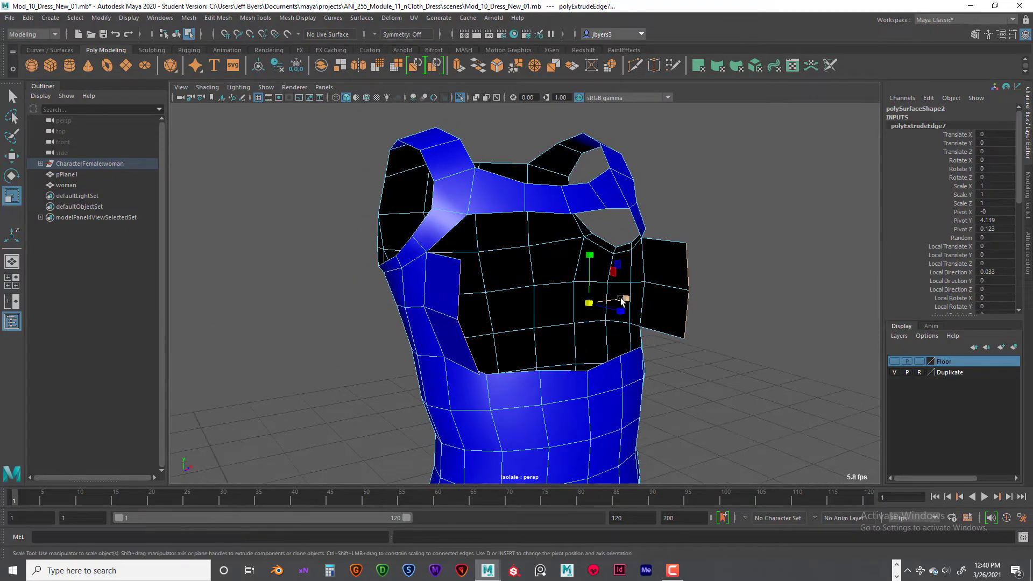
{"action": "left_click_drag", "start_coordinate": [622, 297], "coordinate": [401, 366]}
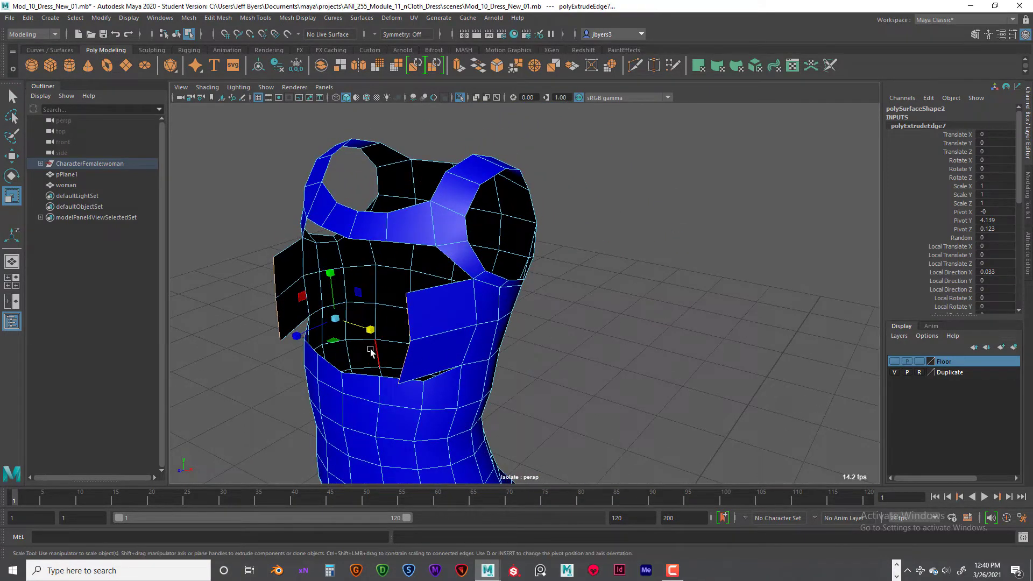
With Target Weld, merge the inner corner vertices of one side strip to the upper and lower borders of the bust opening
{"action": "key", "text": "w"}
{"action": "left_click_drag", "start_coordinate": [305, 339], "coordinate": [432, 350], "text": "alt"}
{"action": "right_click_drag", "start_coordinate": [452, 307], "coordinate": [483, 332]}
{"action": "left_click_drag", "start_coordinate": [530, 359], "coordinate": [476, 358], "text": "alt"}
{"action": "left_click_drag", "start_coordinate": [527, 268], "coordinate": [501, 260], "text": "alt"}
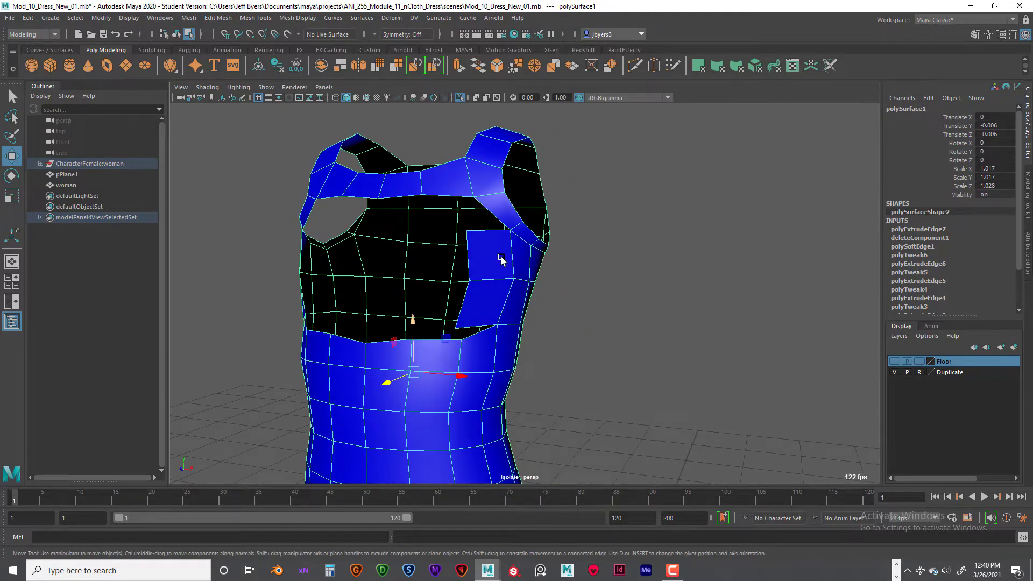
{"action": "right_click_drag", "start_coordinate": [501, 260], "coordinate": [496, 233], "text": "shift"}
{"action": "right_click", "coordinate": [490, 236]}
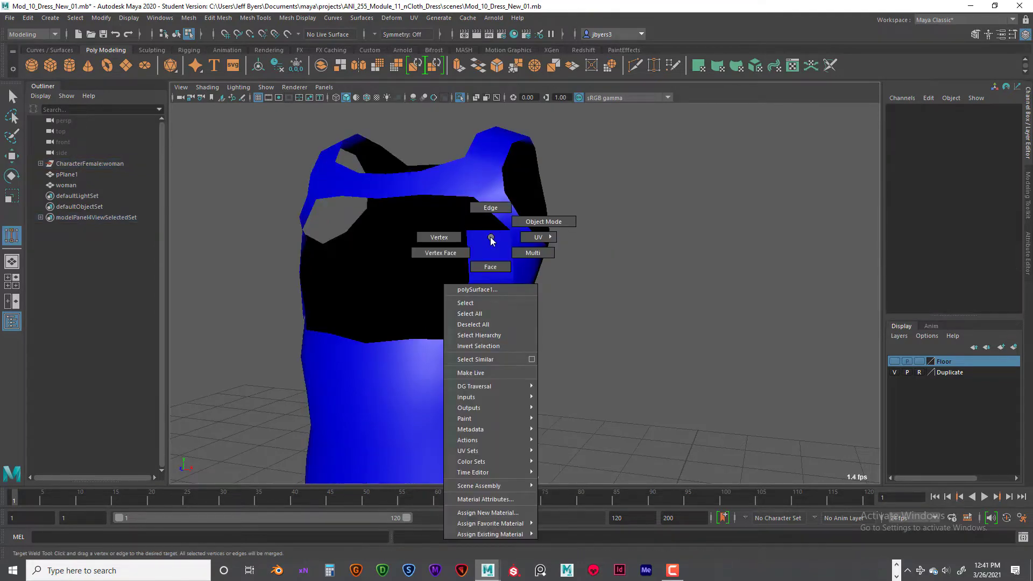
{"action": "left_click", "coordinate": [448, 237]}
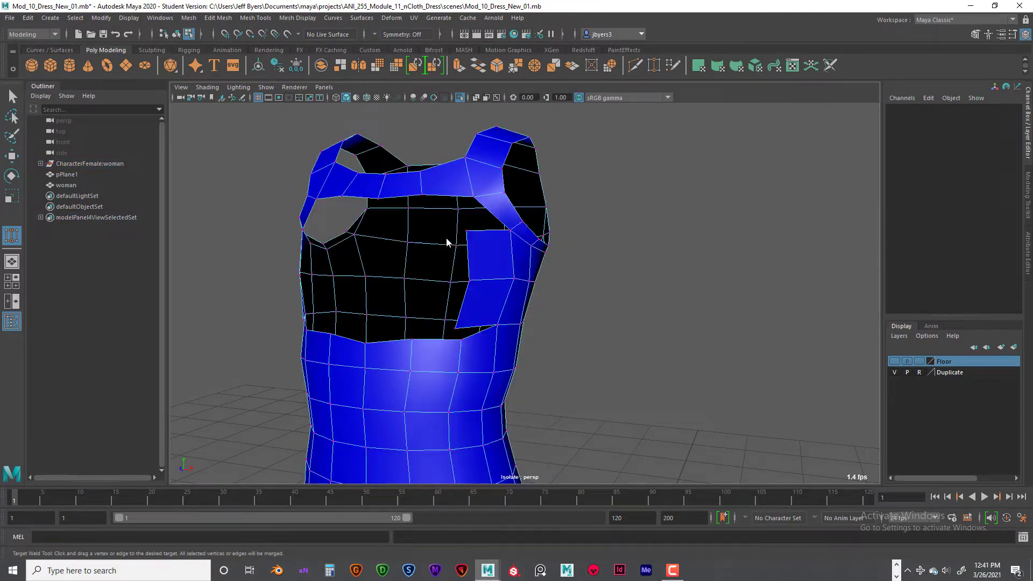
{"action": "left_click_drag", "start_coordinate": [466, 230], "coordinate": [474, 198]}
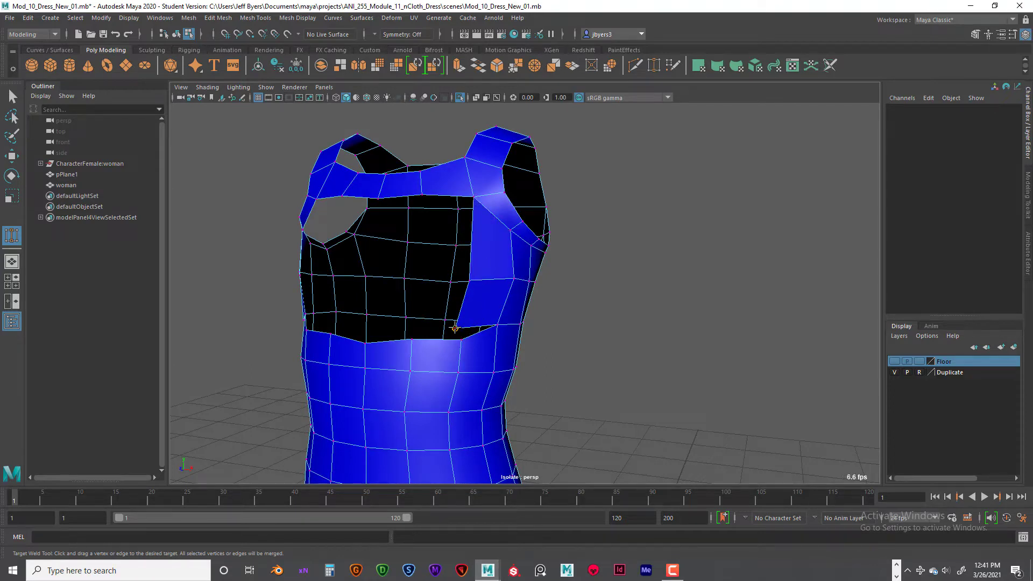
{"action": "left_click_drag", "start_coordinate": [462, 341], "coordinate": [438, 218]}
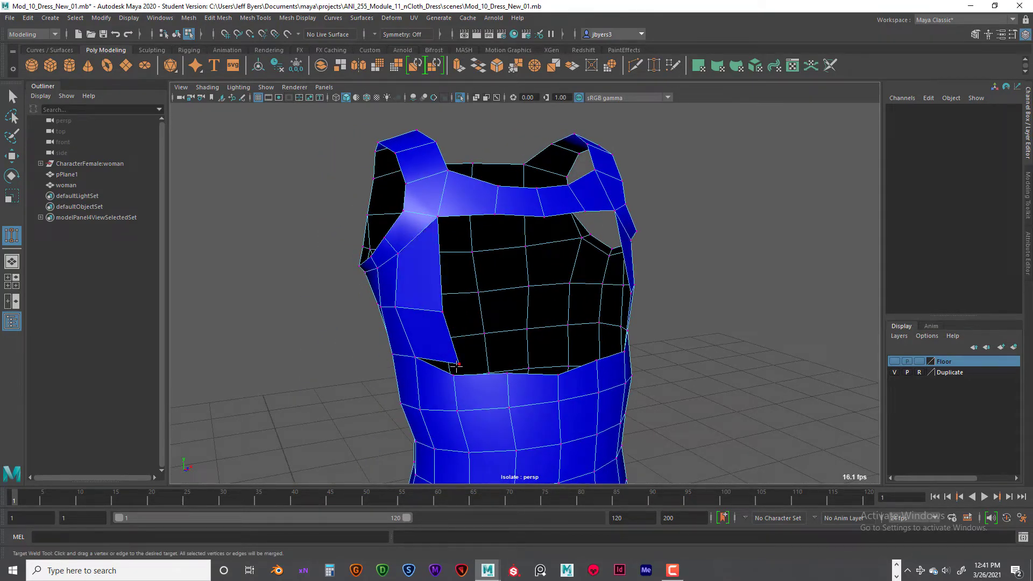
Weld the opposite strip's loose corner vertex to the border of the bust opening
{"action": "left_click_drag", "start_coordinate": [453, 375], "coordinate": [452, 375]}
{"action": "left_click_drag", "start_coordinate": [517, 387], "coordinate": [461, 313], "text": "alt"}
{"action": "left_click_drag", "start_coordinate": [437, 349], "coordinate": [445, 378], "text": "alt"}
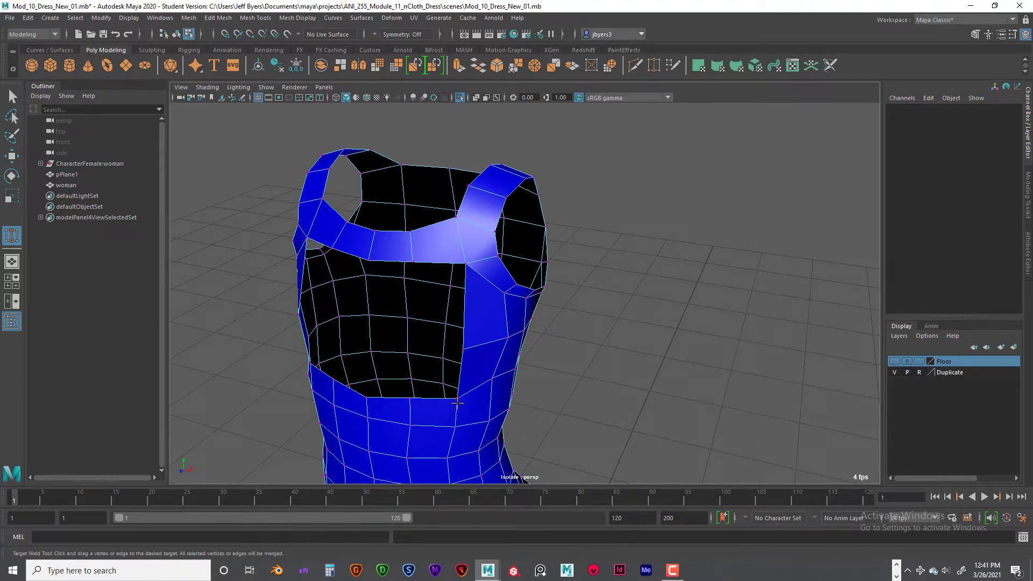
Select all the vertices around the border of the bust opening
{"action": "key", "text": "q"}
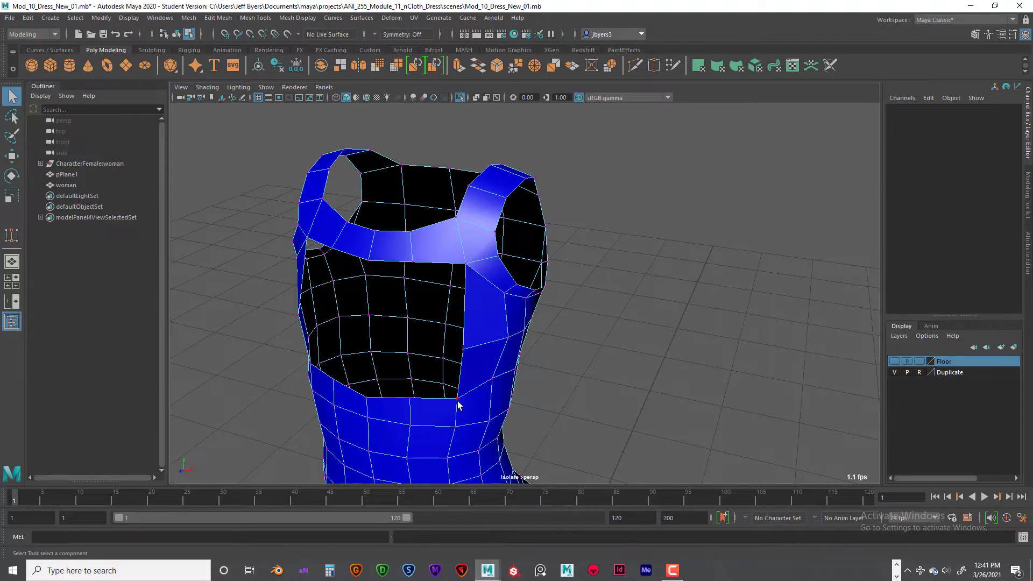
{"action": "left_click", "coordinate": [457, 399]}
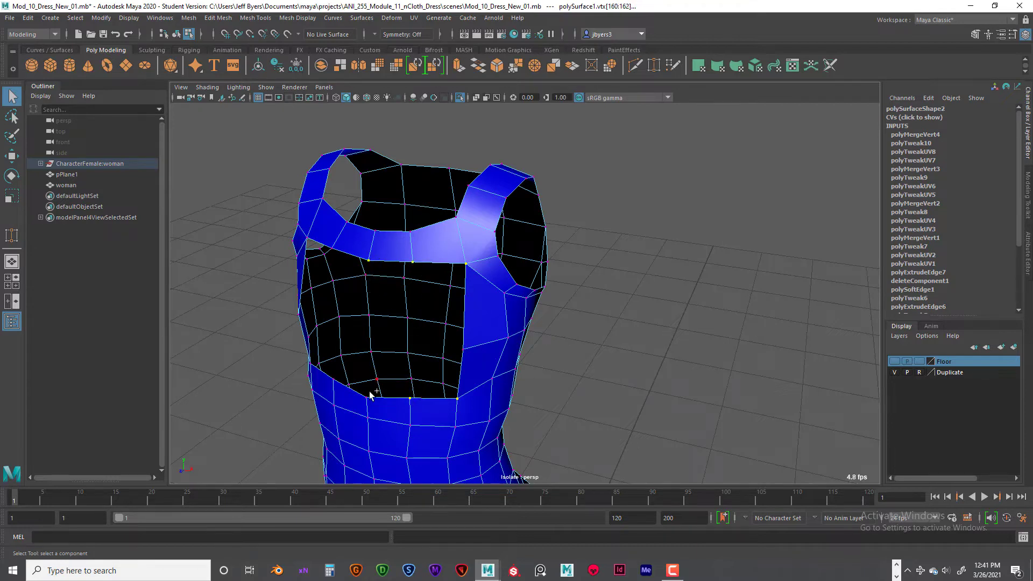
{"action": "left_click", "coordinate": [333, 249], "text": "shift"}
{"action": "left_click_drag", "start_coordinate": [394, 368], "coordinate": [416, 274], "text": "alt"}
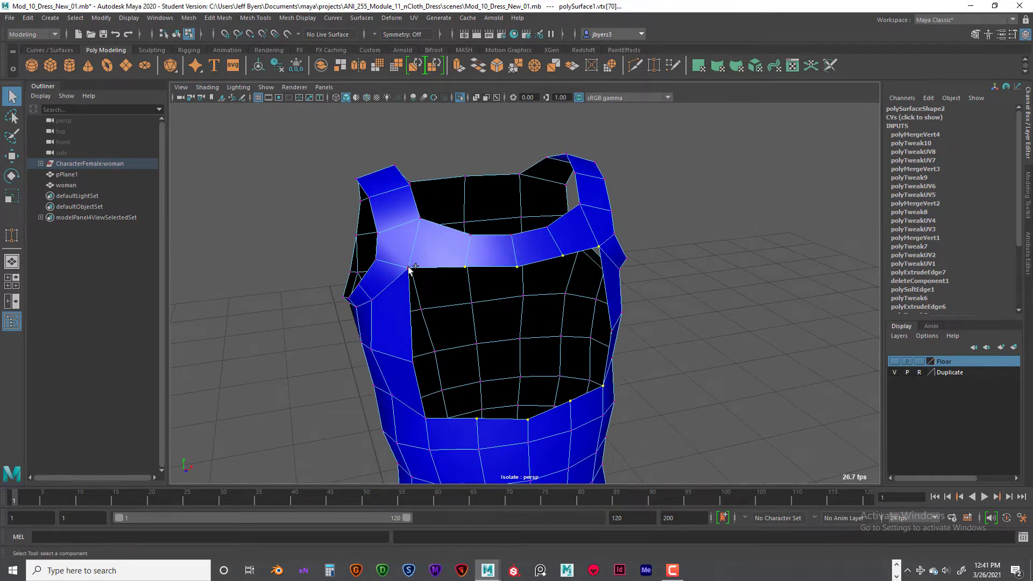
{"action": "left_click", "coordinate": [410, 267], "text": "shift"}
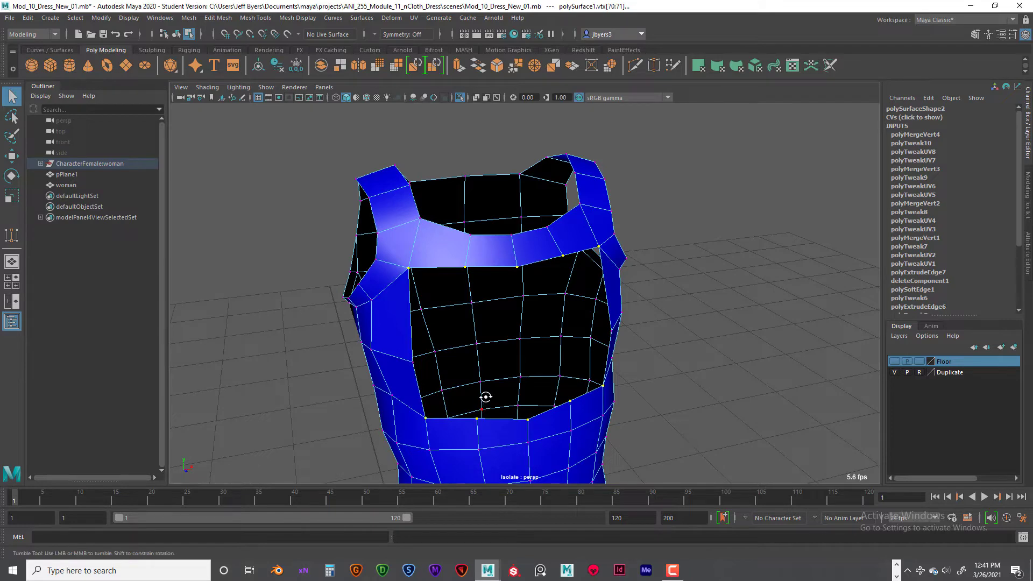
{"action": "left_click_drag", "start_coordinate": [484, 397], "coordinate": [487, 355], "text": "alt"}
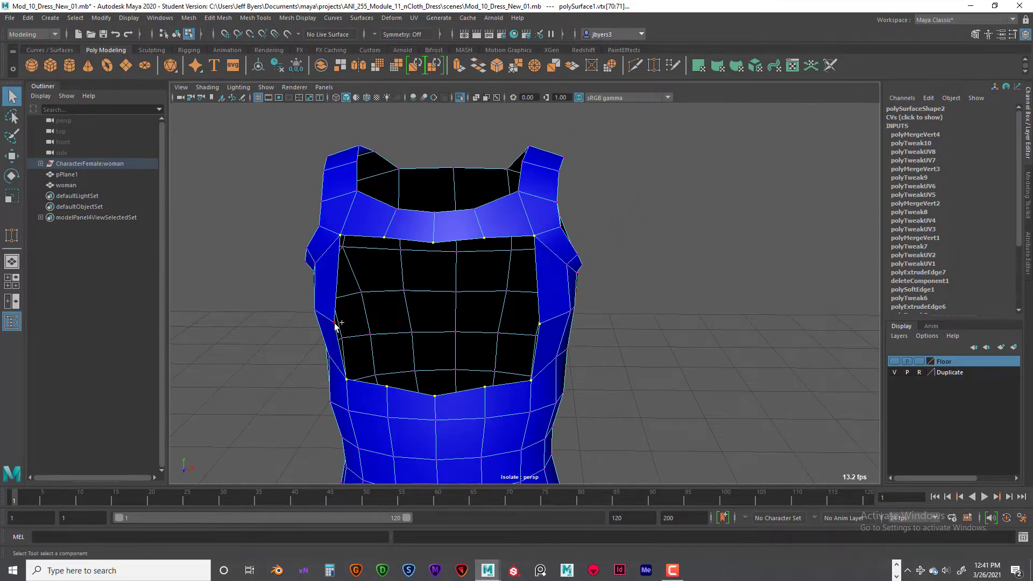
Check the vertex selection in wireframe, restore shading, and move the border vertices slightly forward
{"action": "mouse_move", "coordinate": [448, 366]}
{"action": "left_mouse_down", "text": "alt"}
{"action": "mouse_move", "coordinate": [444, 387]}
{"action": "mouse_move", "coordinate": [461, 334]}
{"action": "mouse_move", "coordinate": [440, 330]}
{"action": "mouse_move", "coordinate": [477, 363]}
{"action": "mouse_move", "coordinate": [346, 362]}
{"action": "mouse_move", "coordinate": [470, 366]}
{"action": "mouse_move", "coordinate": [454, 365]}
{"action": "mouse_move", "coordinate": [477, 394]}
{"action": "left_mouse_up", "text": "alt"}
{"action": "key", "text": "4"}
{"action": "key", "text": "5"}
{"action": "key", "text": "w"}
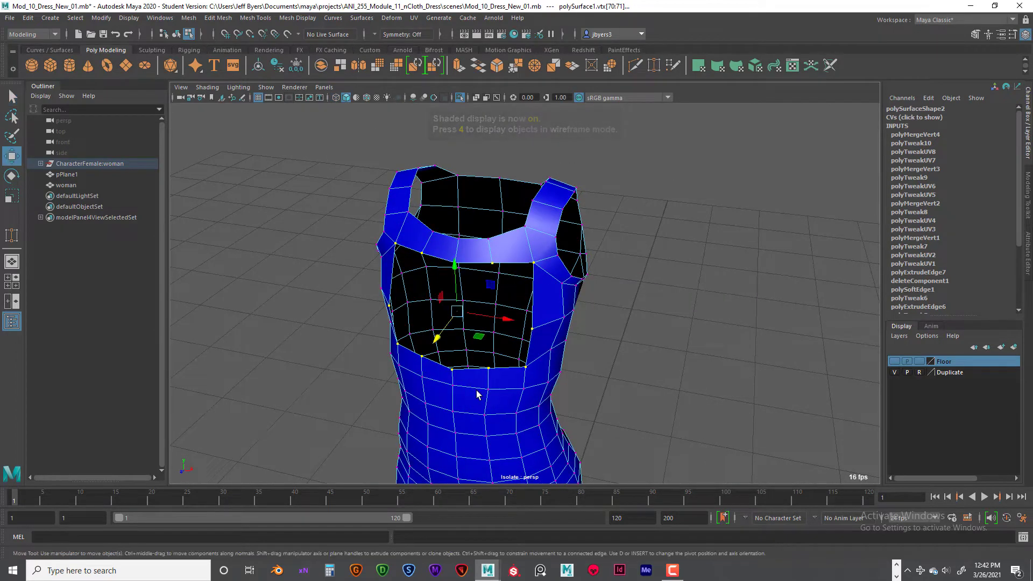
{"action": "middle_click_drag", "start_coordinate": [438, 340], "coordinate": [435, 340]}
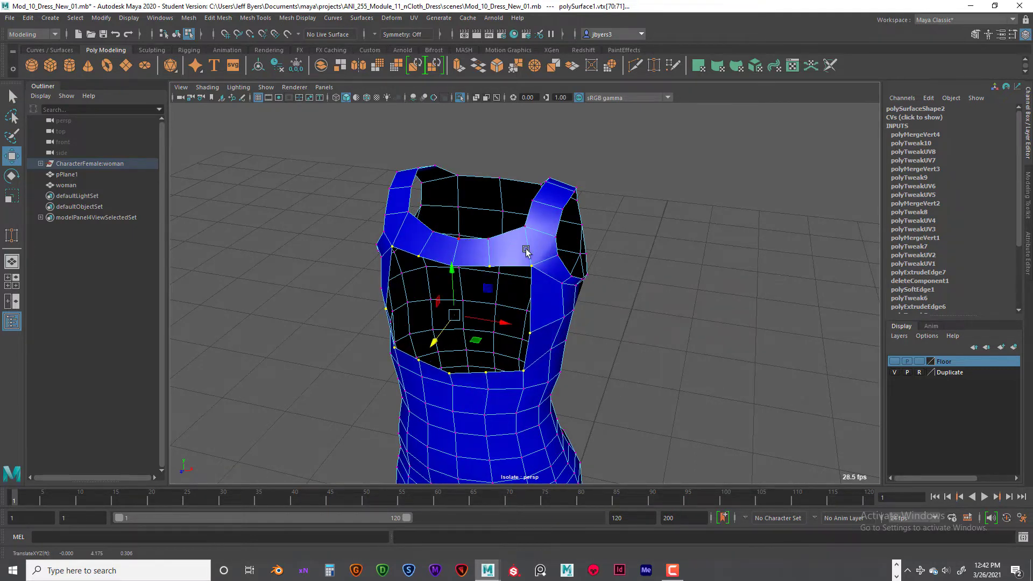
{"action": "left_click_drag", "start_coordinate": [432, 342], "coordinate": [432, 343]}
{"action": "left_click_drag", "start_coordinate": [538, 367], "coordinate": [538, 345], "text": "alt"}
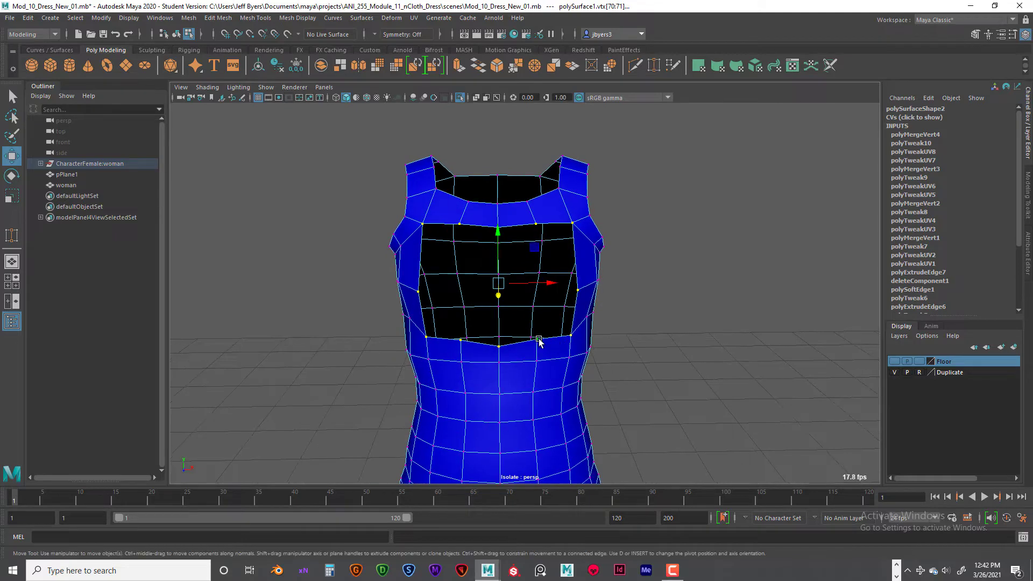
Select the two vertices flanking the centre of the opening's lower border and turn on the Poly Count display
{"action": "left_click", "coordinate": [537, 340]}
{"action": "left_click", "coordinate": [499, 340]}
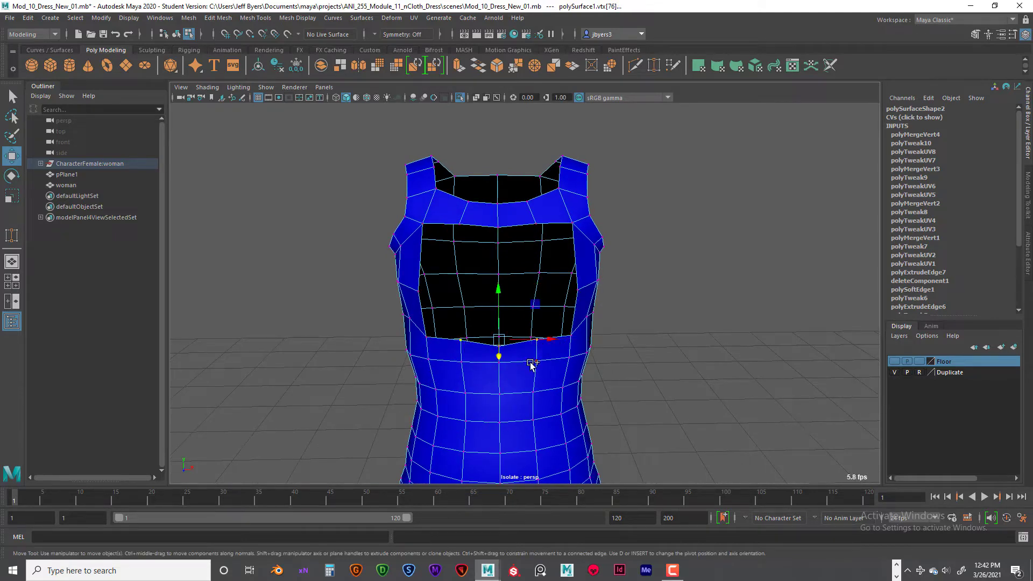
{"action": "left_click_drag", "start_coordinate": [531, 365], "coordinate": [498, 376], "text": "alt"}
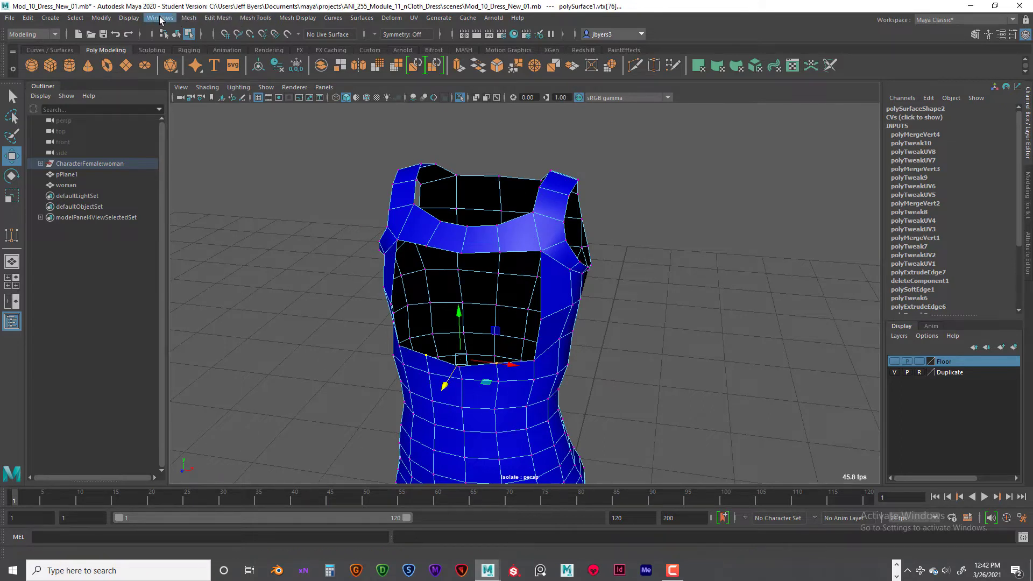
{"action": "left_click", "coordinate": [129, 18]}
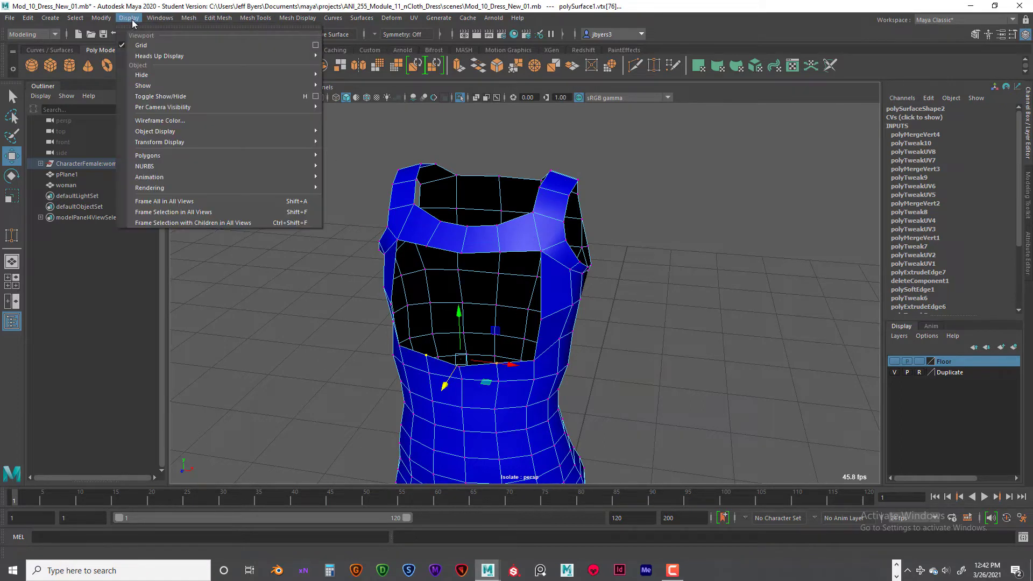
{"action": "mouse_move", "coordinate": [138, 57]}
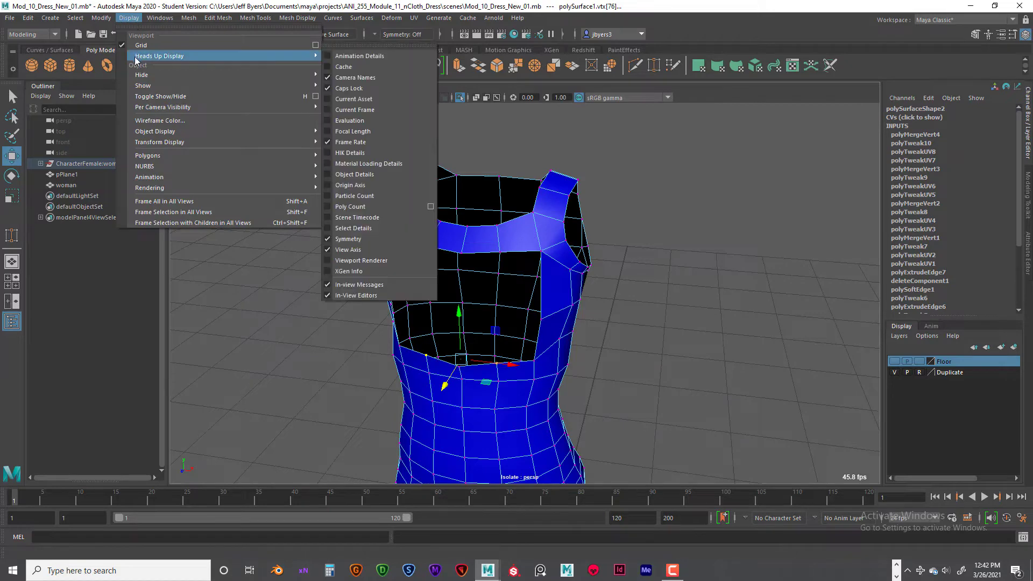
{"action": "left_click", "coordinate": [351, 209]}
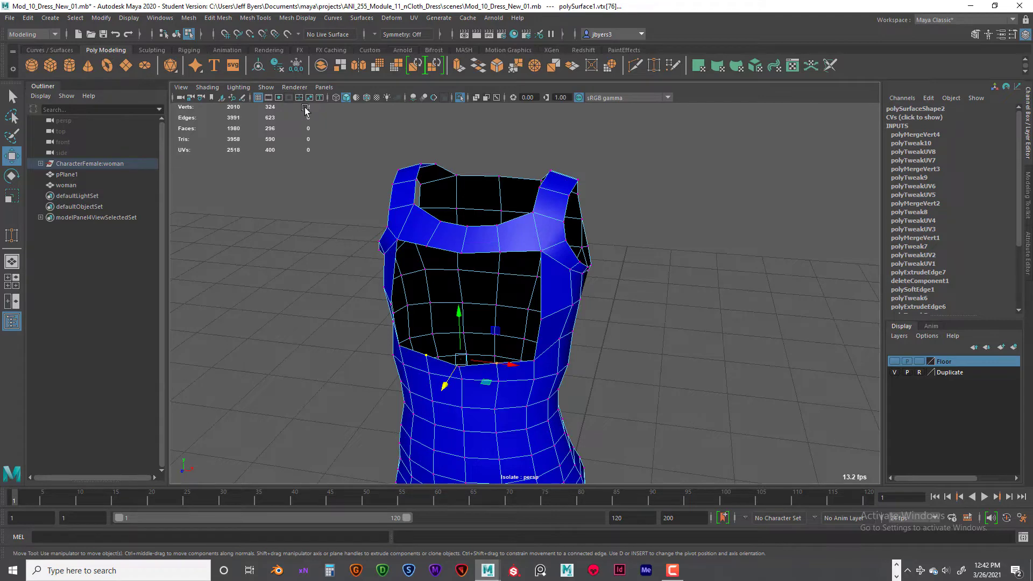
Lower the two selected vertices to level them with the centre of the opening's lower border
{"action": "left_click_drag", "start_coordinate": [543, 371], "coordinate": [500, 280], "text": "alt"}
{"action": "scroll", "coordinate": [514, 367], "scroll_direction": "up", "scroll_amount": 3}
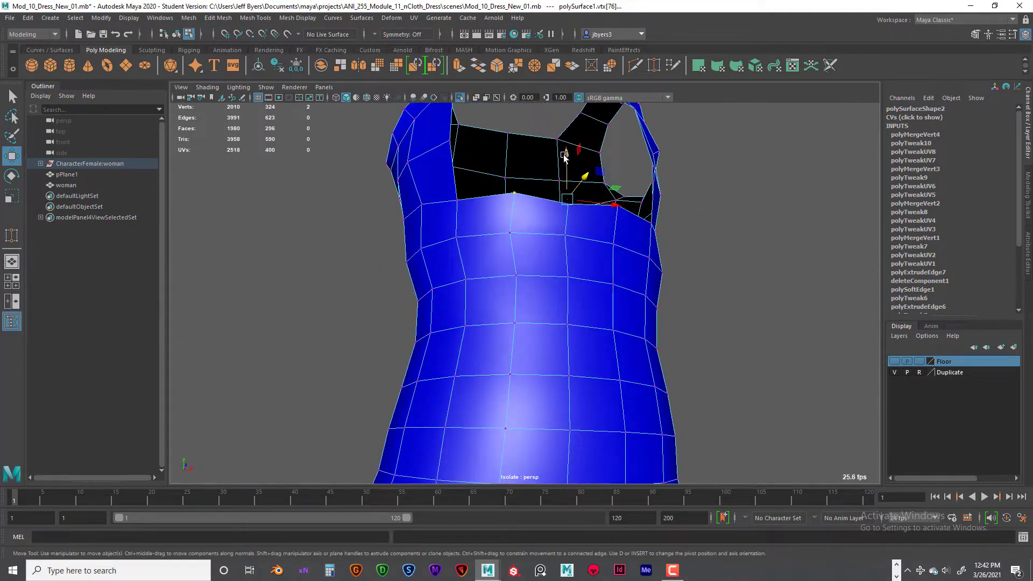
{"action": "left_click_drag", "start_coordinate": [563, 153], "coordinate": [517, 249]}
{"action": "left_click", "coordinate": [461, 195]}
In edge mode, select the two vertical border edges on each side of the bust opening
{"action": "right_click_drag", "start_coordinate": [637, 234], "coordinate": [630, 304]}
{"action": "left_click_drag", "start_coordinate": [629, 305], "coordinate": [641, 278], "text": "alt"}
{"action": "right_click_drag", "start_coordinate": [633, 276], "coordinate": [631, 264]}
{"action": "left_click", "coordinate": [632, 280]}
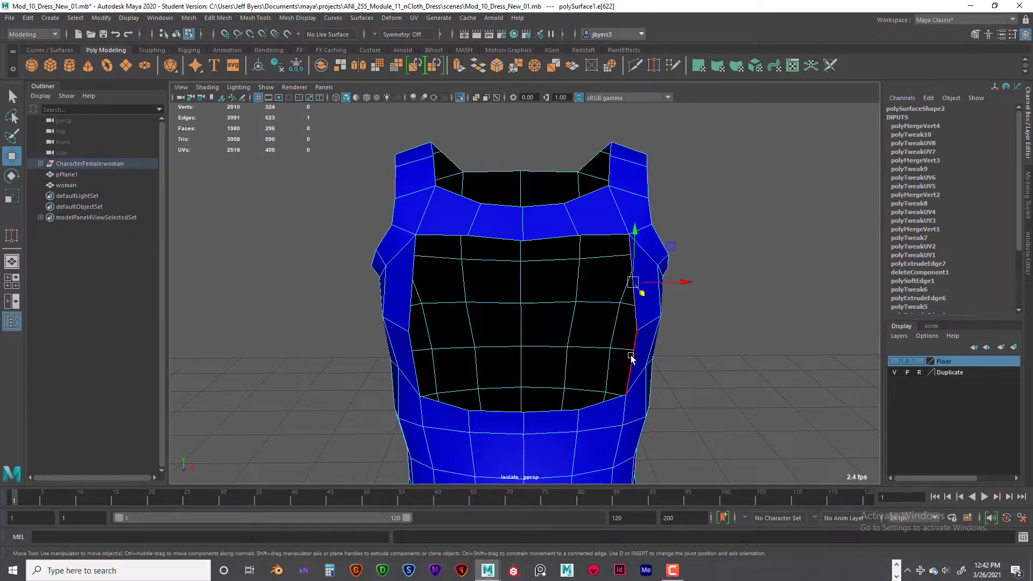
{"action": "key", "text": "q"}
{"action": "left_click", "coordinate": [633, 359], "text": "shift"}
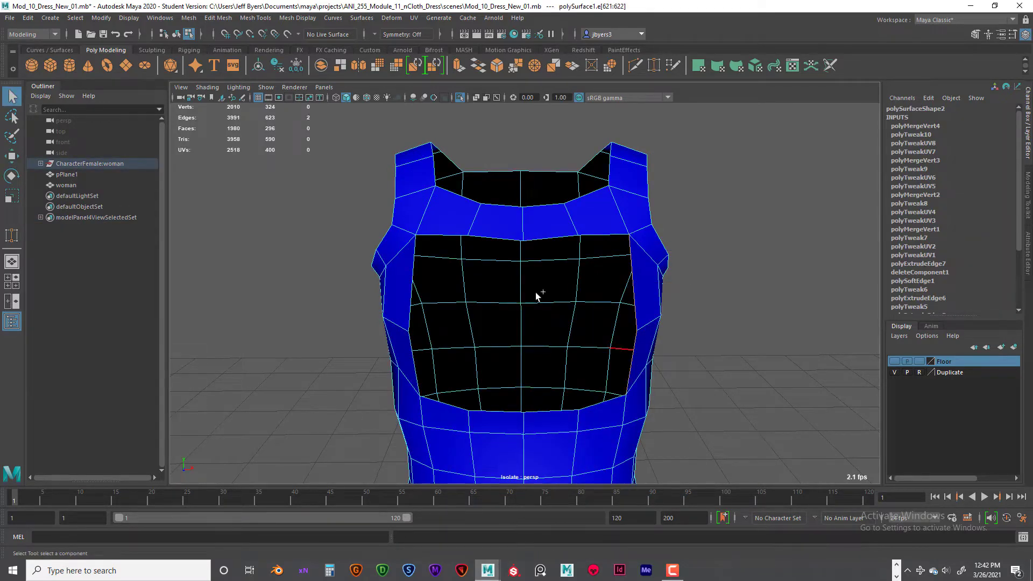
{"action": "left_click", "coordinate": [416, 273], "text": "shift"}
{"action": "left_click", "coordinate": [415, 353], "text": "shift"}
Extrude the four selected side edges, undo the oversized local offset, and scale the new edges inward
{"action": "key", "text": "ctrl+e"}
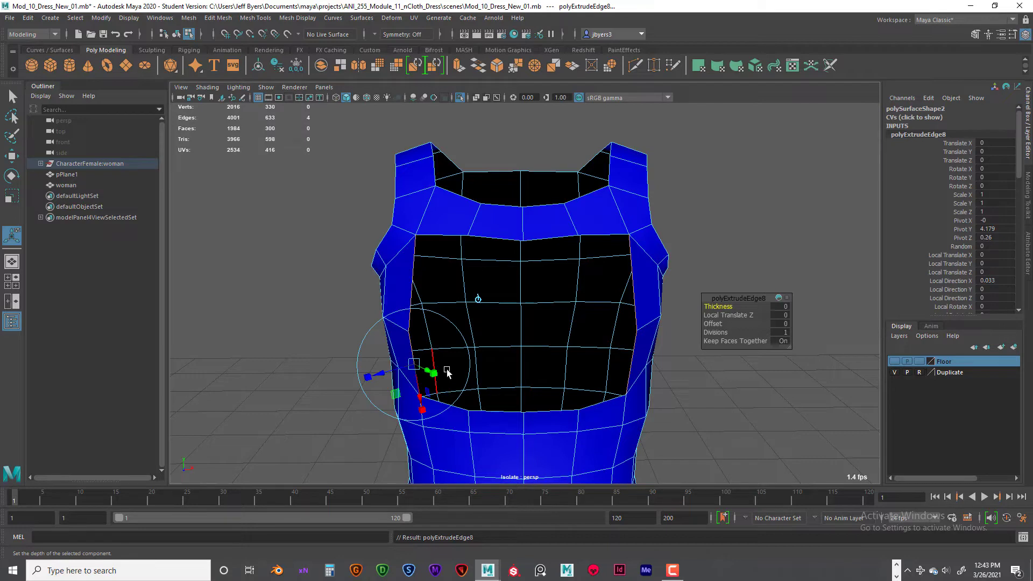
{"action": "left_click_drag", "start_coordinate": [383, 374], "coordinate": [519, 374]}
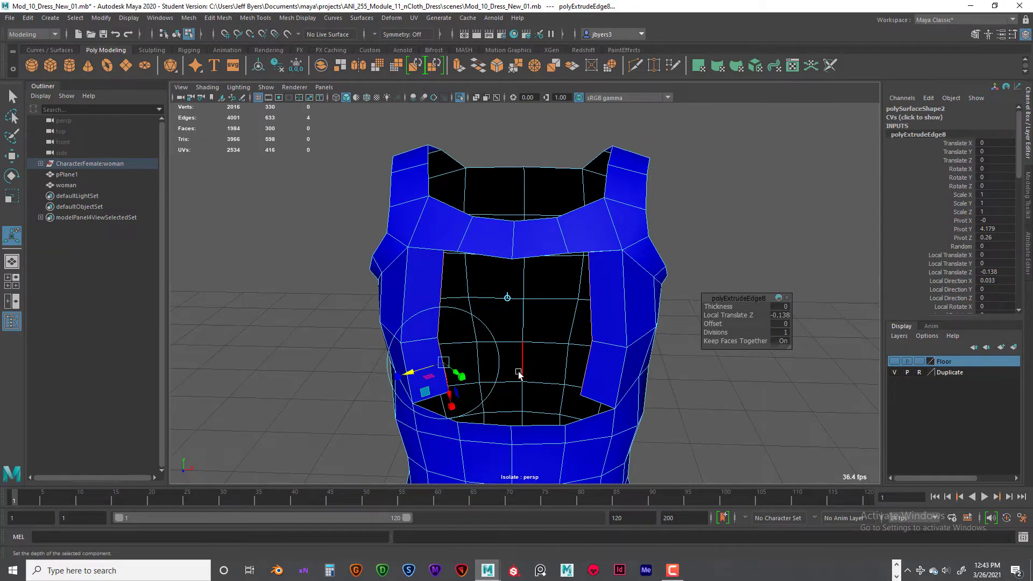
{"action": "key", "text": "ctrl+z"}
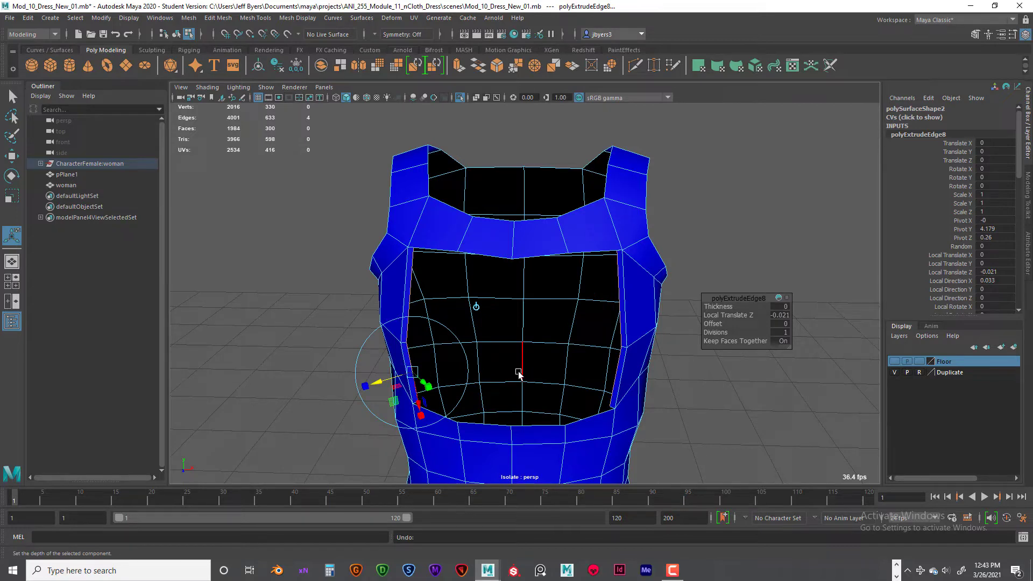
{"action": "key", "text": "e"}
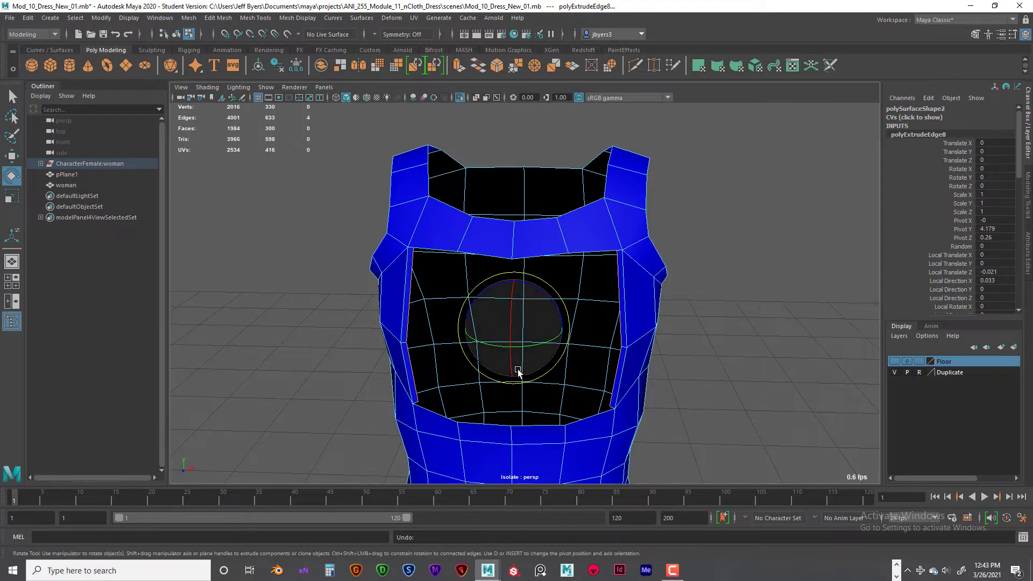
{"action": "key", "text": "r"}
{"action": "left_click_drag", "start_coordinate": [562, 329], "coordinate": [687, 374]}
Adjust the extruded edges' depth so the new strips follow the curve of the dress front
{"action": "key", "text": "w"}
{"action": "scroll", "coordinate": [533, 348], "scroll_direction": "up", "scroll_amount": 4}
{"action": "key", "text": "r"}
{"action": "mouse_move", "coordinate": [596, 385]}
{"action": "left_mouse_down", "text": "alt"}
{"action": "mouse_move", "coordinate": [646, 397]}
{"action": "mouse_move", "coordinate": [644, 369]}
{"action": "mouse_move", "coordinate": [599, 371]}
{"action": "left_mouse_up", "text": "alt"}
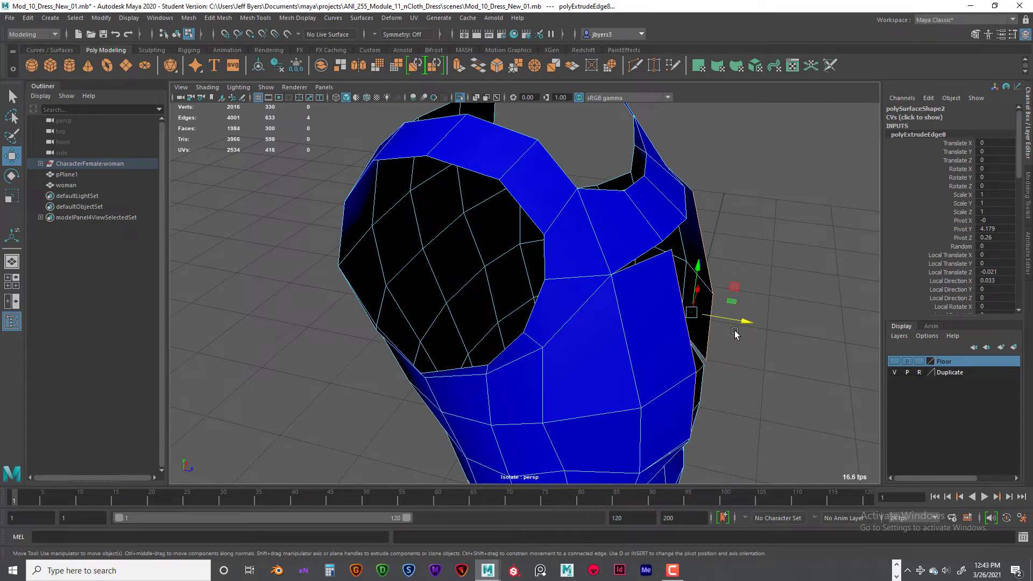
{"action": "left_click_drag", "start_coordinate": [743, 323], "coordinate": [736, 322]}
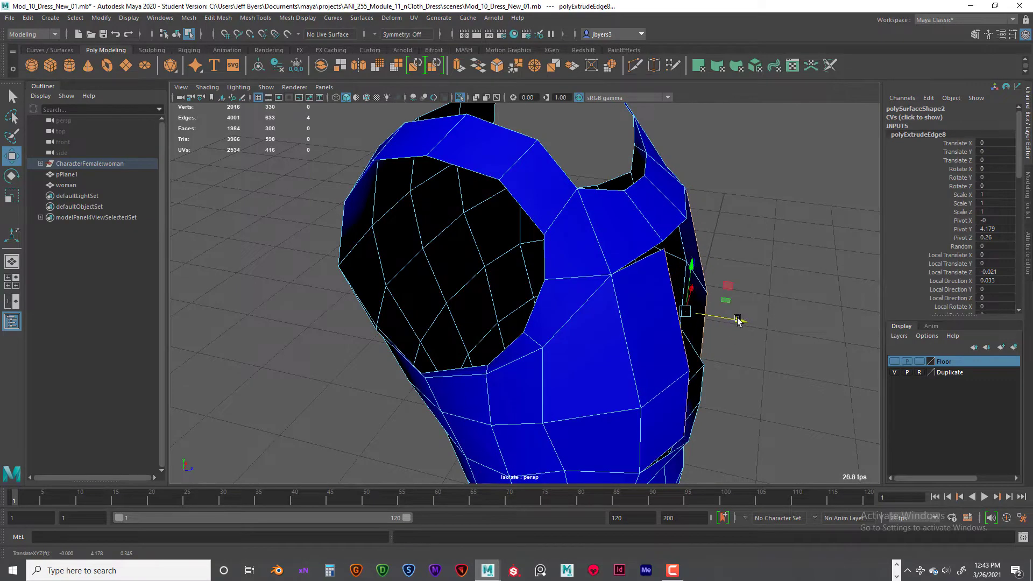
{"action": "left_click_drag", "start_coordinate": [691, 350], "coordinate": [610, 312], "text": "alt"}
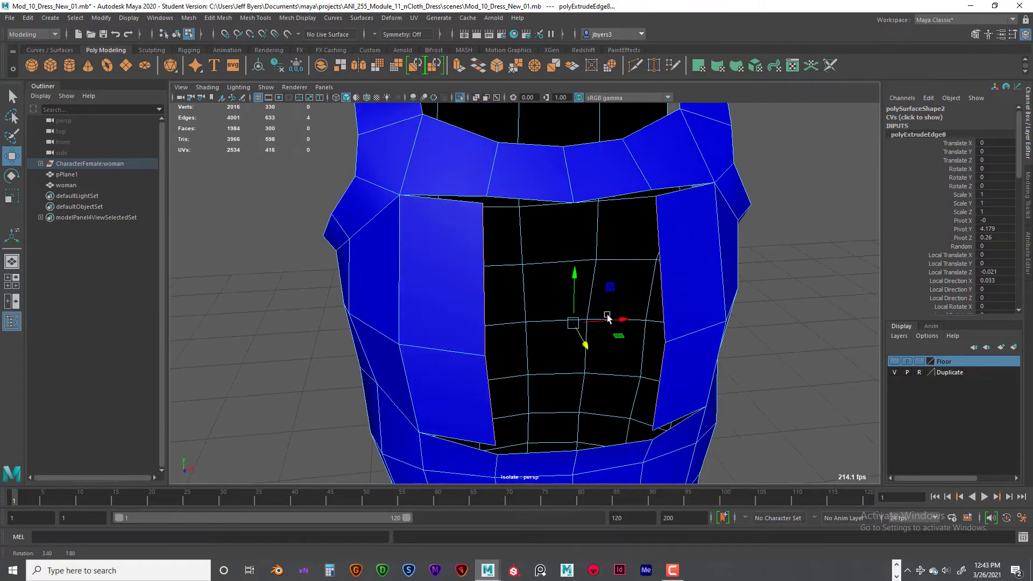
Use Target Weld to merge the inner corner vertices of one new strip to the adjacent neckline and waist vertices
{"action": "right_click", "coordinate": [711, 285]}
{"action": "left_click", "coordinate": [694, 326]}
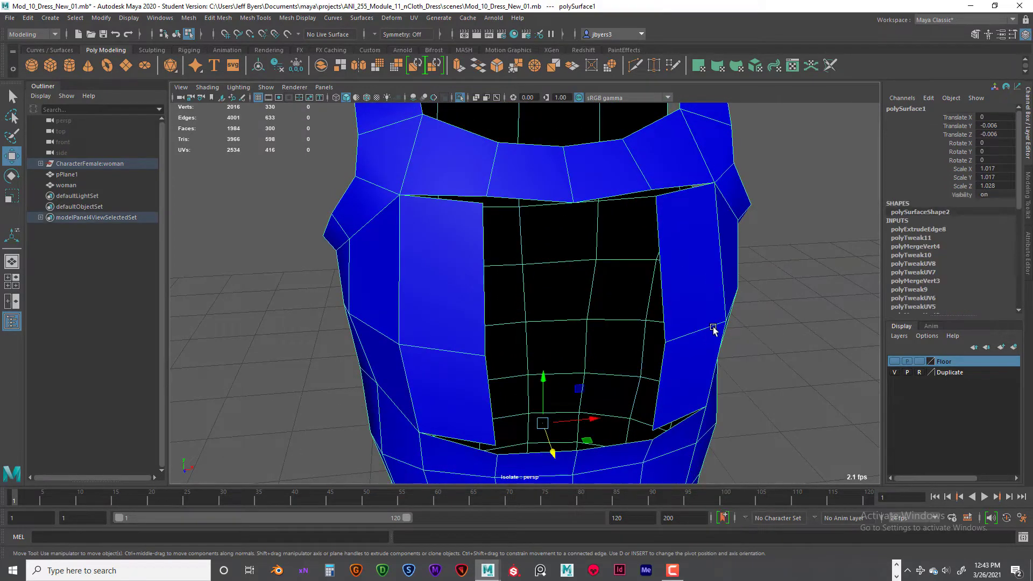
{"action": "left_click_drag", "start_coordinate": [694, 326], "coordinate": [668, 321], "text": "alt"}
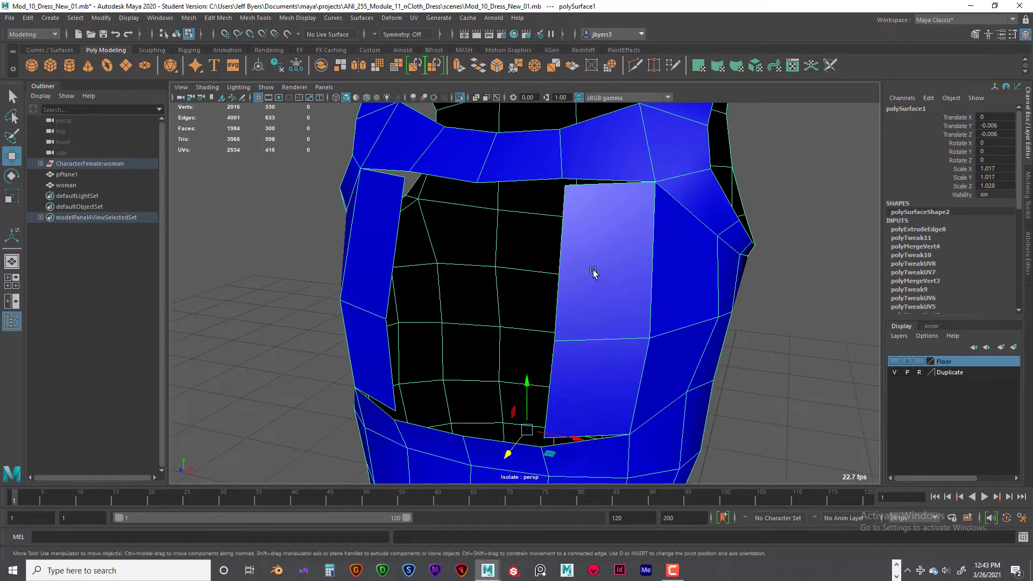
{"action": "right_click_drag", "start_coordinate": [626, 264], "coordinate": [627, 234], "text": "shift"}
{"action": "right_click", "coordinate": [606, 226]}
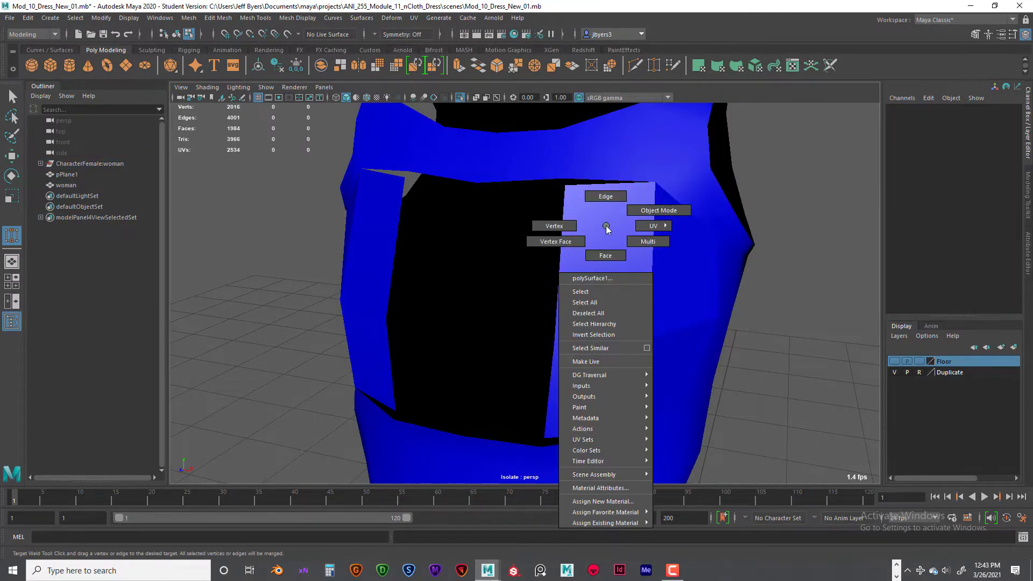
{"action": "left_click", "coordinate": [558, 226]}
{"action": "left_click_drag", "start_coordinate": [581, 208], "coordinate": [572, 260], "text": "alt"}
{"action": "middle_click_drag", "start_coordinate": [593, 288], "coordinate": [608, 183], "text": "alt"}
{"action": "left_click_drag", "start_coordinate": [569, 387], "coordinate": [567, 393]}
Weld the opposite new strip's inner corners to the opening's border and leave the Target Weld tool
{"action": "left_click_drag", "start_coordinate": [493, 390], "coordinate": [552, 367], "text": "alt"}
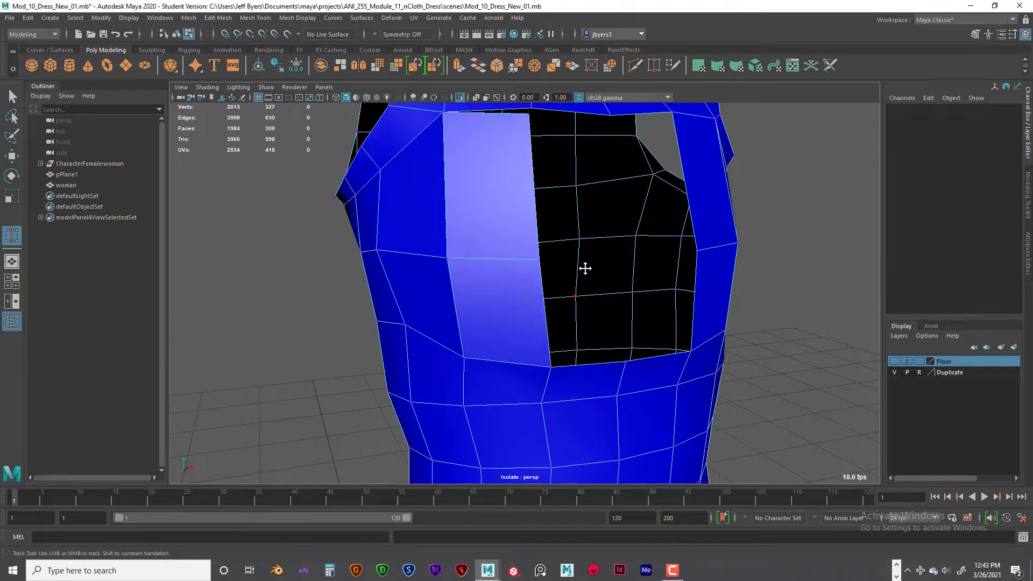
{"action": "middle_click_drag", "start_coordinate": [583, 268], "coordinate": [566, 373], "text": "alt"}
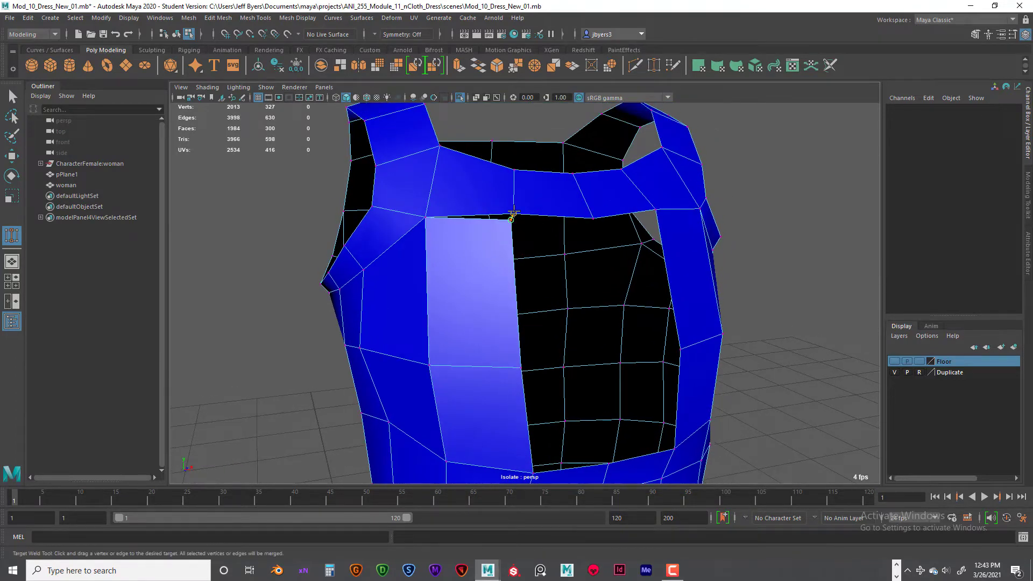
{"action": "left_click_drag", "start_coordinate": [512, 217], "coordinate": [514, 213]}
{"action": "left_click_drag", "start_coordinate": [514, 213], "coordinate": [522, 288], "text": "alt"}
{"action": "key", "text": "q"}
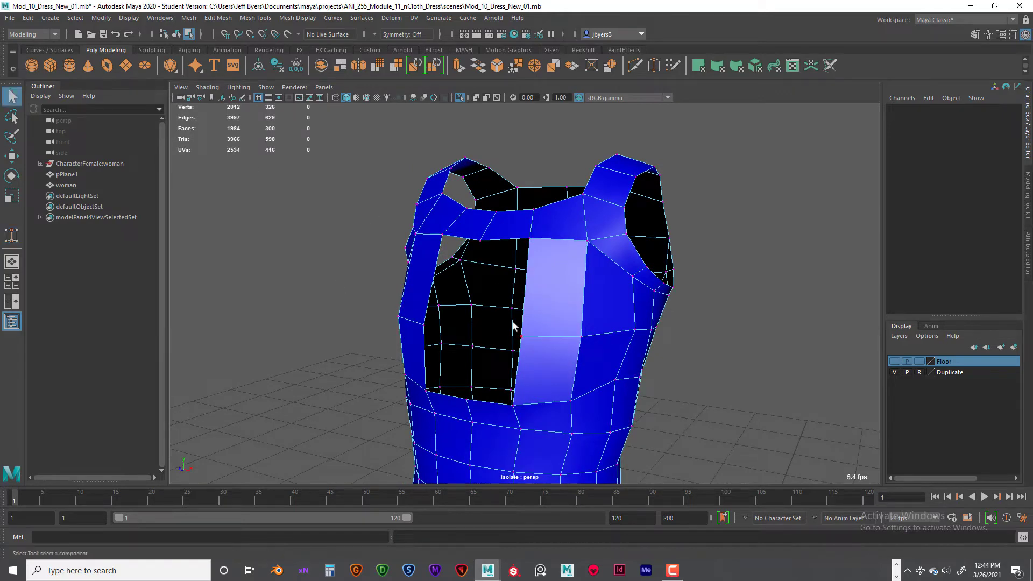
Extrude the four inner side edges of the dress's front opening and scale the new edges inward until the strips nearly meet
{"action": "right_click_drag", "start_coordinate": [530, 278], "coordinate": [526, 244]}
{"action": "left_click", "coordinate": [525, 284]}
{"action": "left_click_drag", "start_coordinate": [538, 331], "coordinate": [588, 315], "text": "alt"}
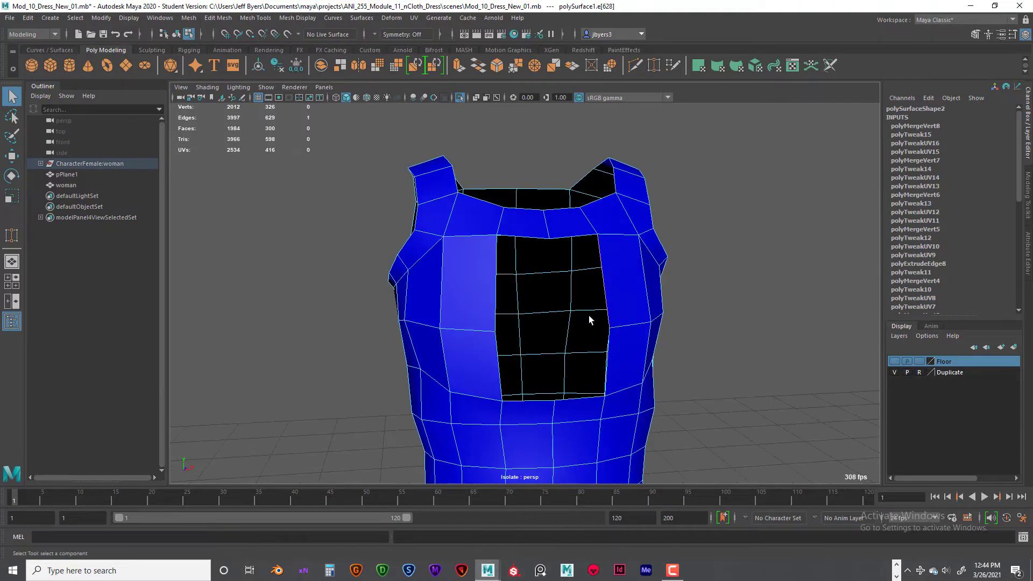
{"action": "left_click_drag", "start_coordinate": [569, 274], "coordinate": [510, 286], "text": "alt"}
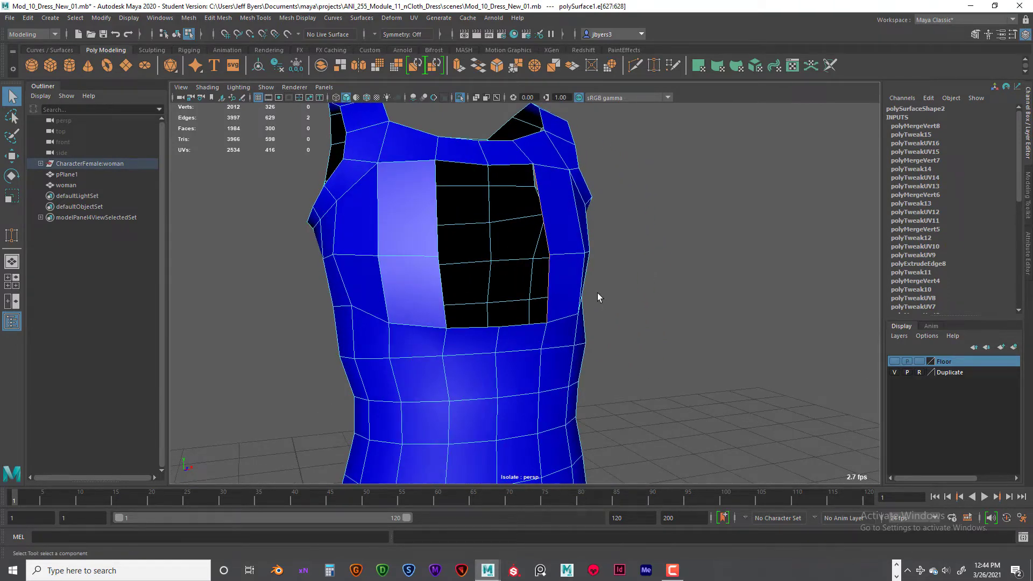
{"action": "left_click_drag", "start_coordinate": [597, 293], "coordinate": [514, 282], "text": "alt"}
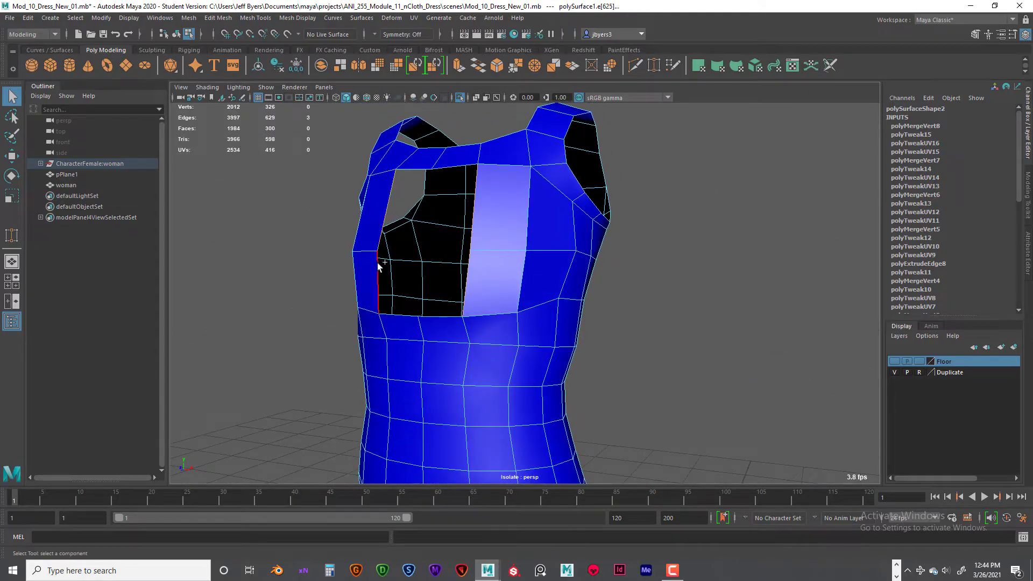
{"action": "mouse_move", "coordinate": [469, 290]}
{"action": "left_mouse_down", "text": "alt"}
{"action": "mouse_move", "coordinate": [556, 293]}
{"action": "mouse_move", "coordinate": [426, 290]}
{"action": "mouse_move", "coordinate": [572, 295]}
{"action": "mouse_move", "coordinate": [422, 291]}
{"action": "mouse_move", "coordinate": [522, 297]}
{"action": "mouse_move", "coordinate": [480, 295]}
{"action": "left_mouse_up", "text": "alt"}
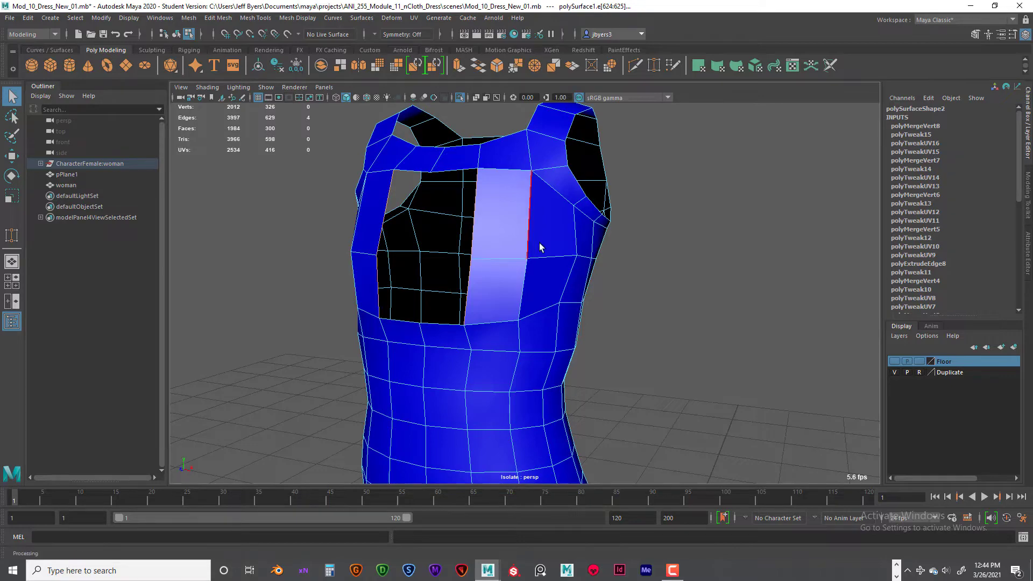
{"action": "left_click_drag", "start_coordinate": [577, 269], "coordinate": [566, 301], "text": "alt"}
{"action": "scroll", "coordinate": [551, 298], "scroll_direction": "up", "scroll_amount": 4}
{"action": "middle_click_drag", "start_coordinate": [540, 282], "coordinate": [512, 364], "text": "alt"}
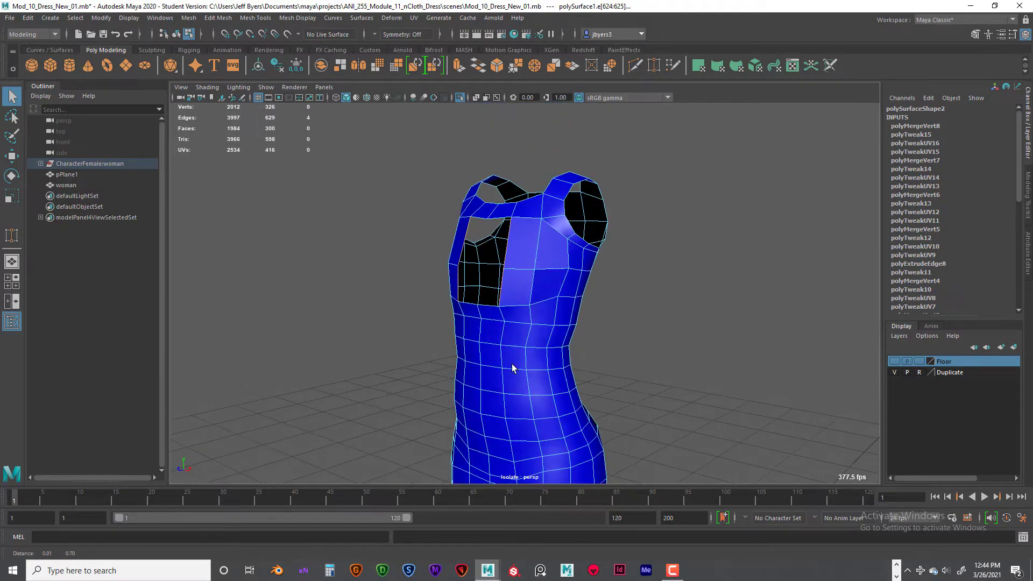
{"action": "mouse_move", "coordinate": [512, 364]}
{"action": "left_mouse_down", "text": "alt"}
{"action": "mouse_move", "coordinate": [549, 355]}
{"action": "mouse_move", "coordinate": [544, 341]}
{"action": "mouse_move", "coordinate": [539, 357]}
{"action": "left_mouse_up", "text": "alt"}
{"action": "scroll", "coordinate": [550, 359], "scroll_direction": "up", "scroll_amount": 3}
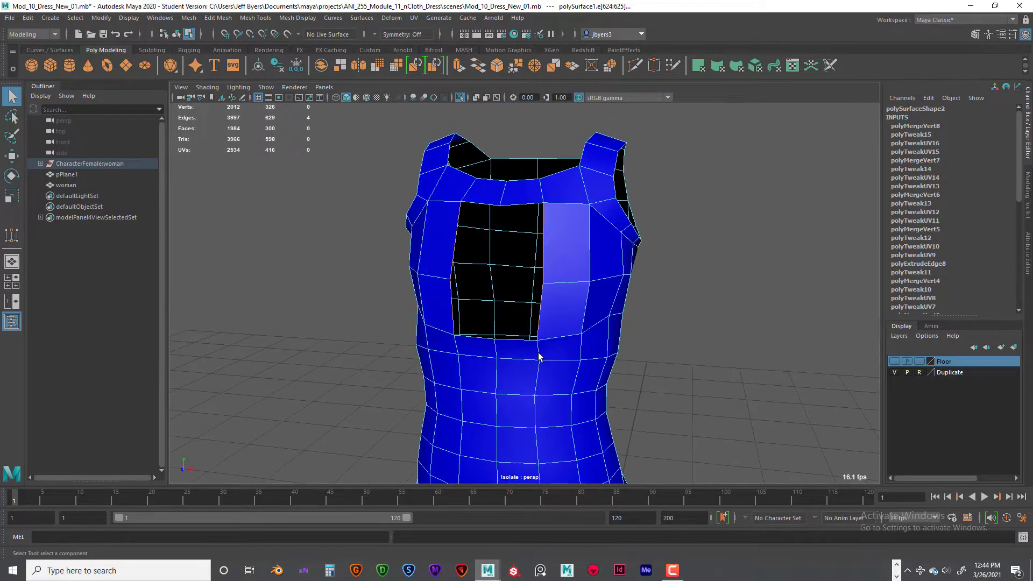
{"action": "key", "text": "ctrl+e"}
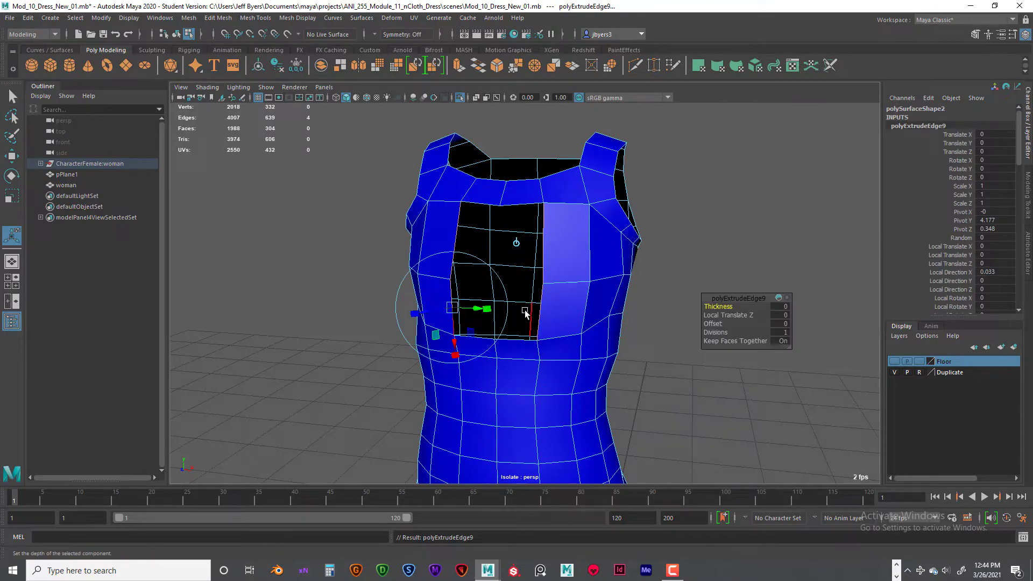
{"action": "key", "text": "r"}
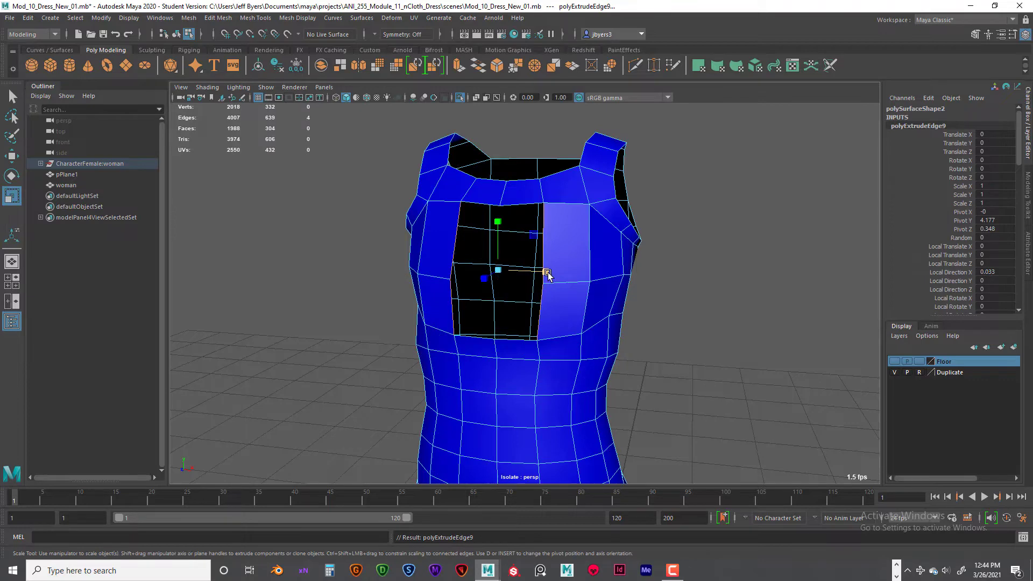
{"action": "left_click_drag", "start_coordinate": [546, 272], "coordinate": [502, 287]}
Move the extruded edges in depth to follow the front's curve and scale them slightly shorter vertically
{"action": "left_click_drag", "start_coordinate": [496, 325], "coordinate": [542, 329], "text": "alt"}
{"action": "scroll", "coordinate": [523, 336], "scroll_direction": "up", "scroll_amount": 3}
{"action": "key", "text": "w"}
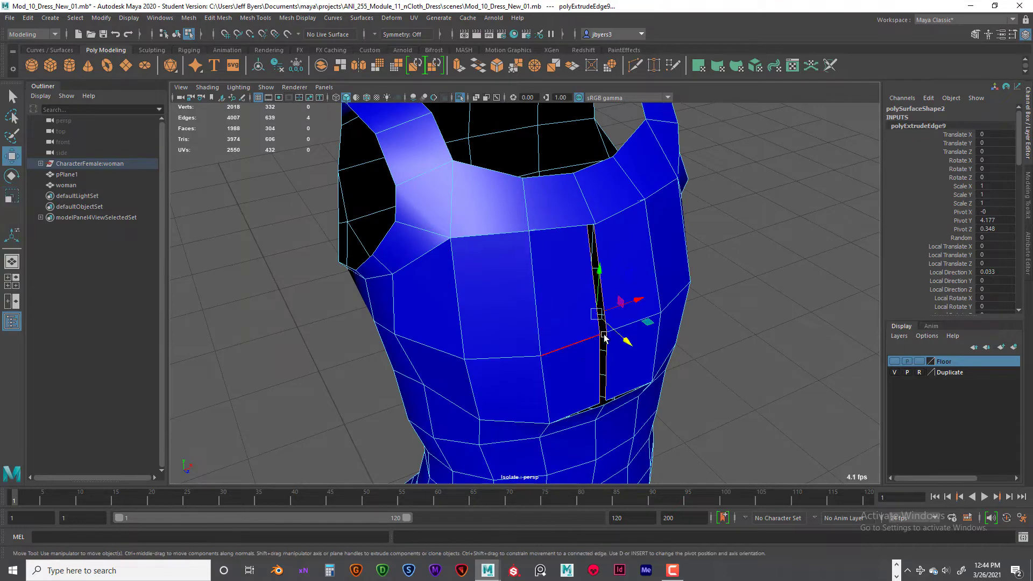
{"action": "left_click_drag", "start_coordinate": [626, 340], "coordinate": [577, 373]}
{"action": "key", "text": "super"}
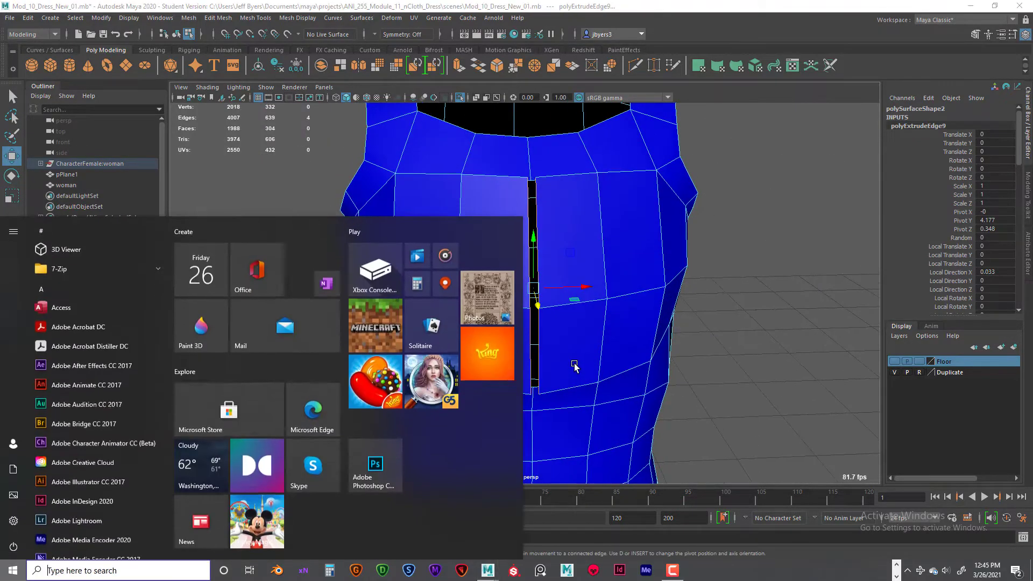
{"action": "key", "text": "Escape"}
{"action": "key", "text": "r"}
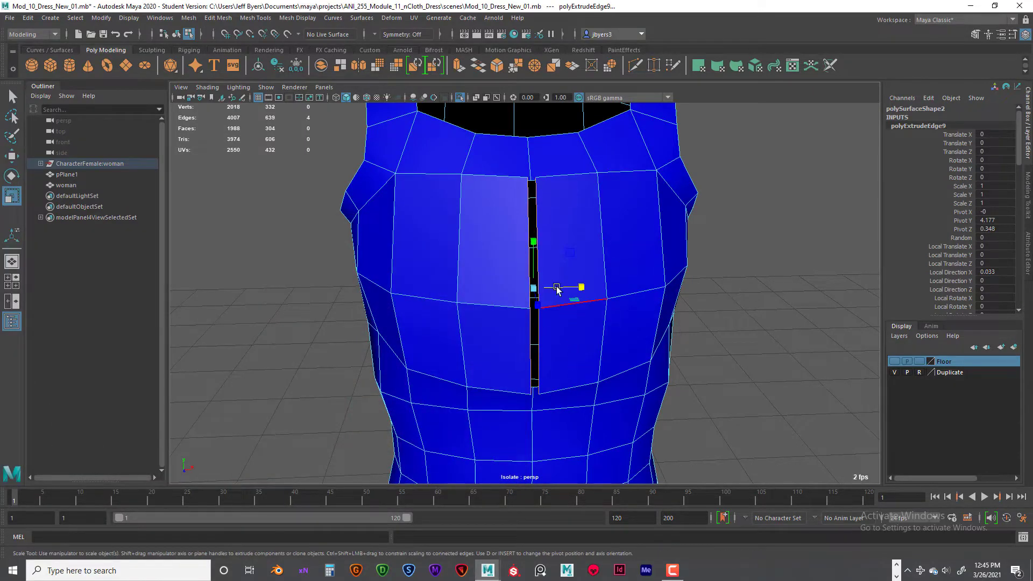
{"action": "left_click_drag", "start_coordinate": [533, 242], "coordinate": [533, 245]}
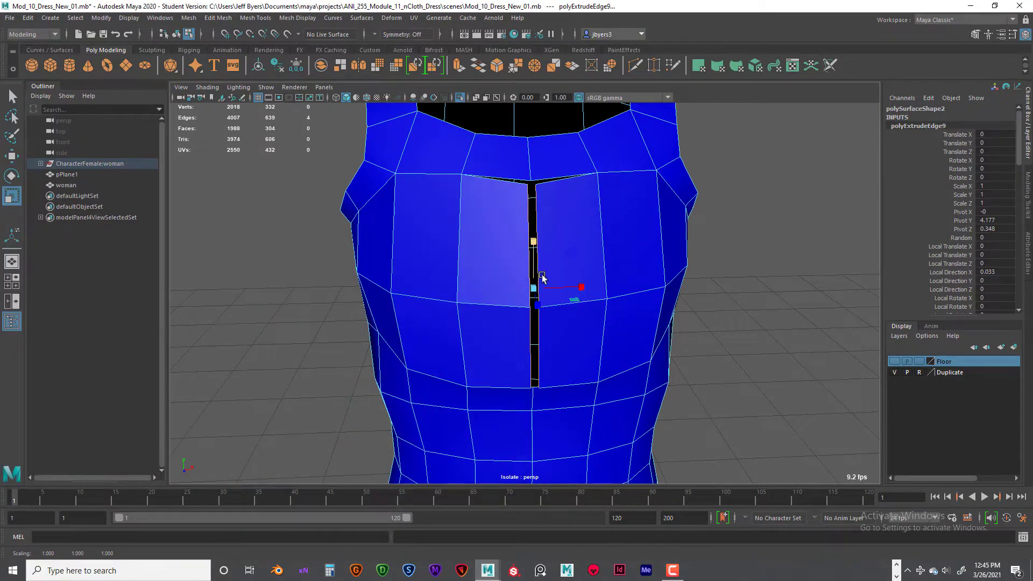
Use Target Weld to merge the new strips' upper corners to the neckline centre vertex and their lower corners to the waist centre vertex
{"action": "left_click_drag", "start_coordinate": [536, 293], "coordinate": [499, 383], "text": "alt"}
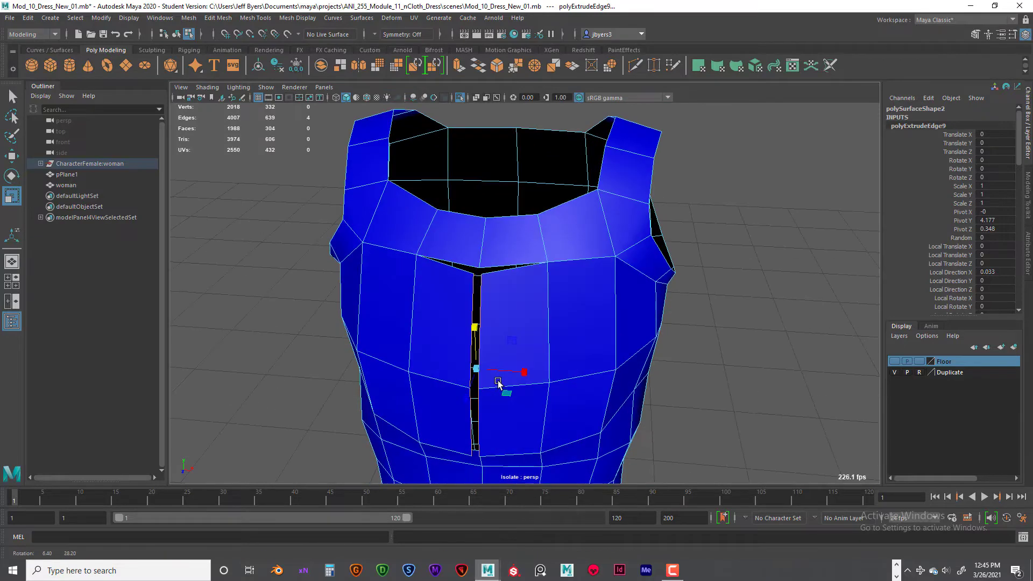
{"action": "scroll", "coordinate": [498, 384], "scroll_direction": "up", "scroll_amount": 5}
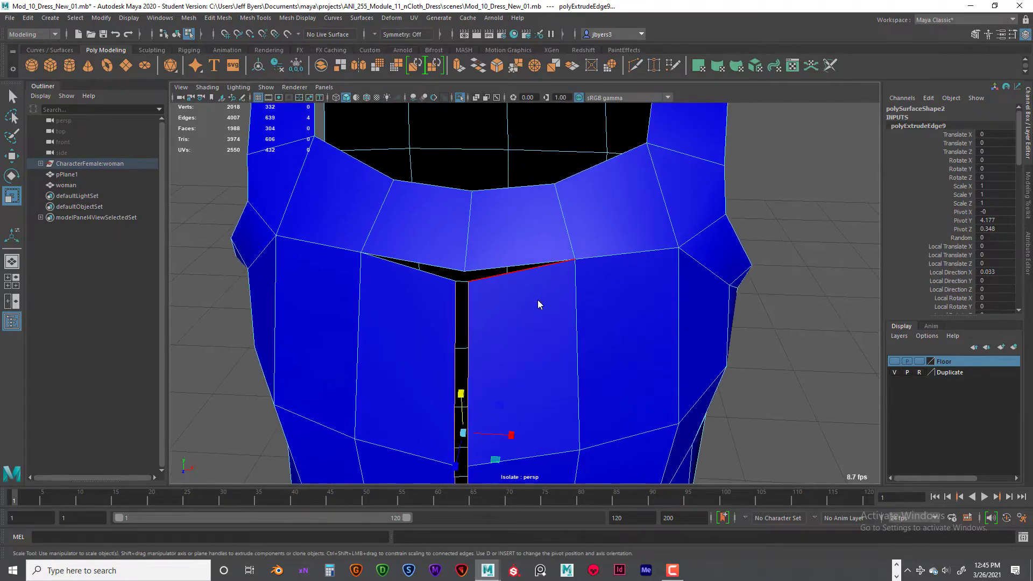
{"action": "right_click_drag", "start_coordinate": [538, 305], "coordinate": [554, 253]}
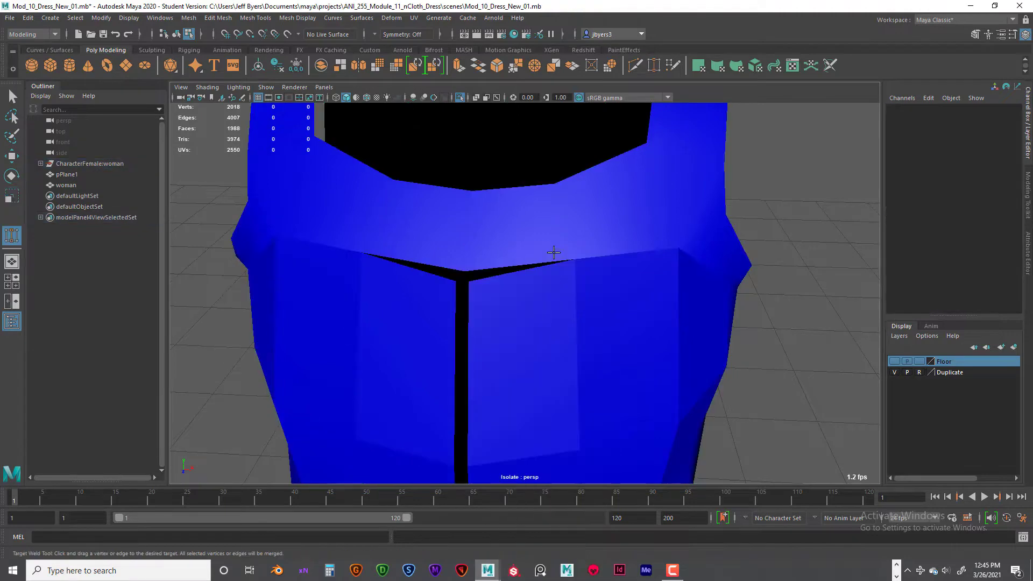
{"action": "right_click_drag", "start_coordinate": [489, 289], "coordinate": [481, 289]}
{"action": "left_click_drag", "start_coordinate": [466, 273], "coordinate": [465, 272]}
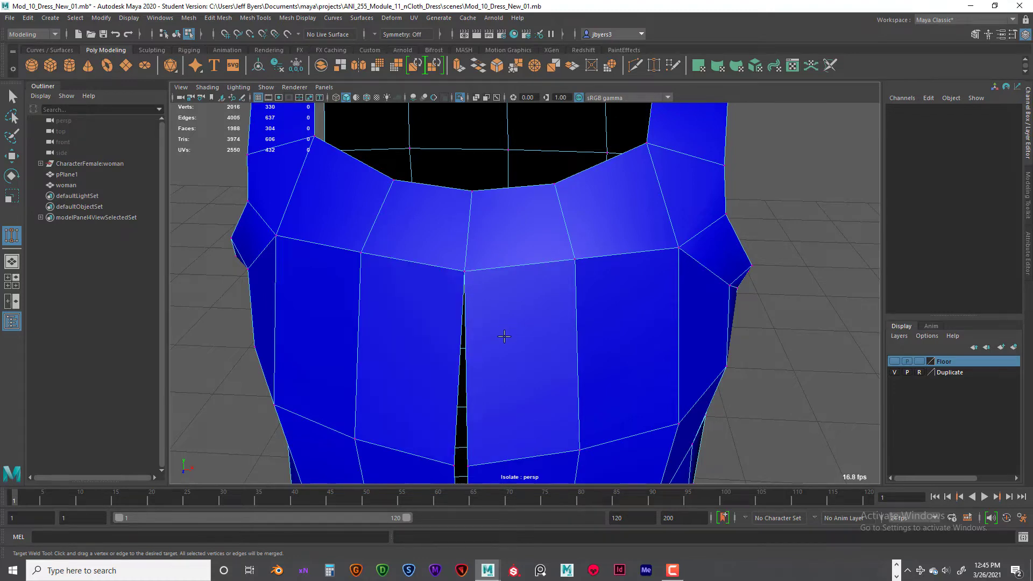
{"action": "mouse_move", "coordinate": [505, 336]}
{"action": "left_mouse_down", "text": "alt"}
{"action": "mouse_move", "coordinate": [502, 323]}
{"action": "mouse_move", "coordinate": [479, 346]}
{"action": "mouse_move", "coordinate": [498, 325]}
{"action": "mouse_move", "coordinate": [506, 352]}
{"action": "left_mouse_up", "text": "alt"}
{"action": "key", "text": "q"}
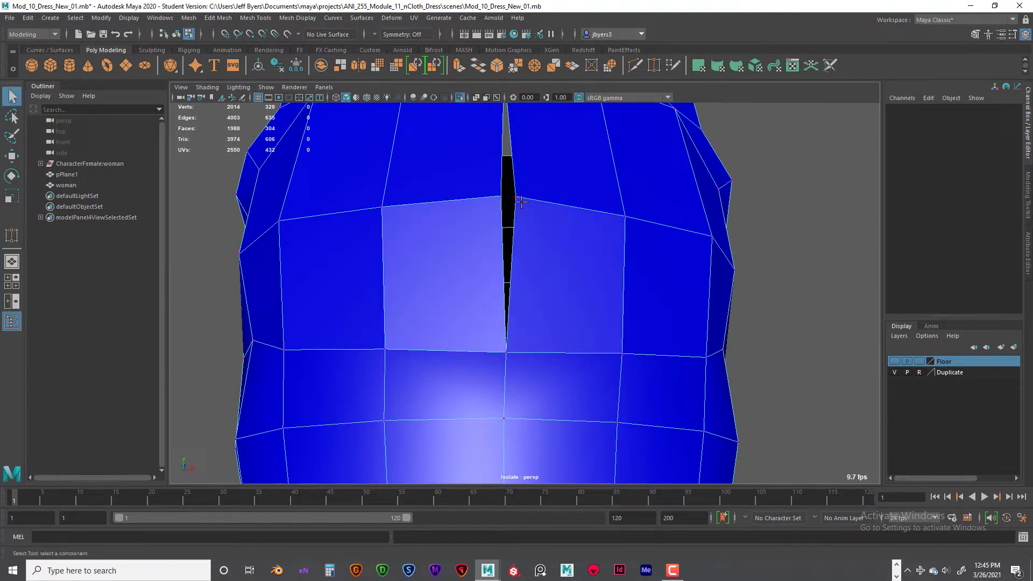
Merge the two middle vertices of the remaining centre slit to their centre point and return to object mode
{"action": "left_click_drag", "start_coordinate": [537, 232], "coordinate": [513, 269], "text": "alt"}
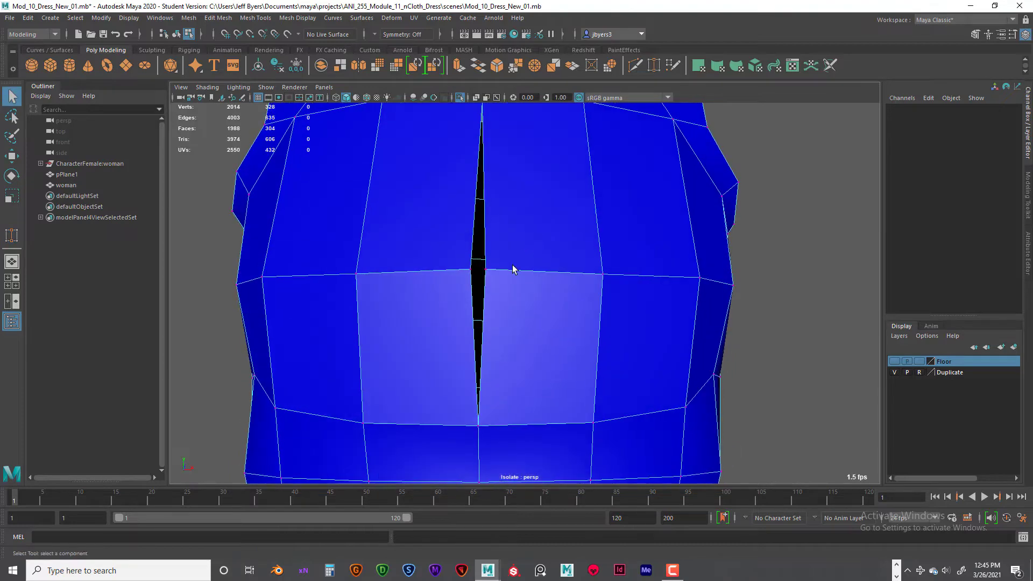
{"action": "key", "text": "super"}
{"action": "key", "text": "super"}
{"action": "left_click", "coordinate": [485, 269]}
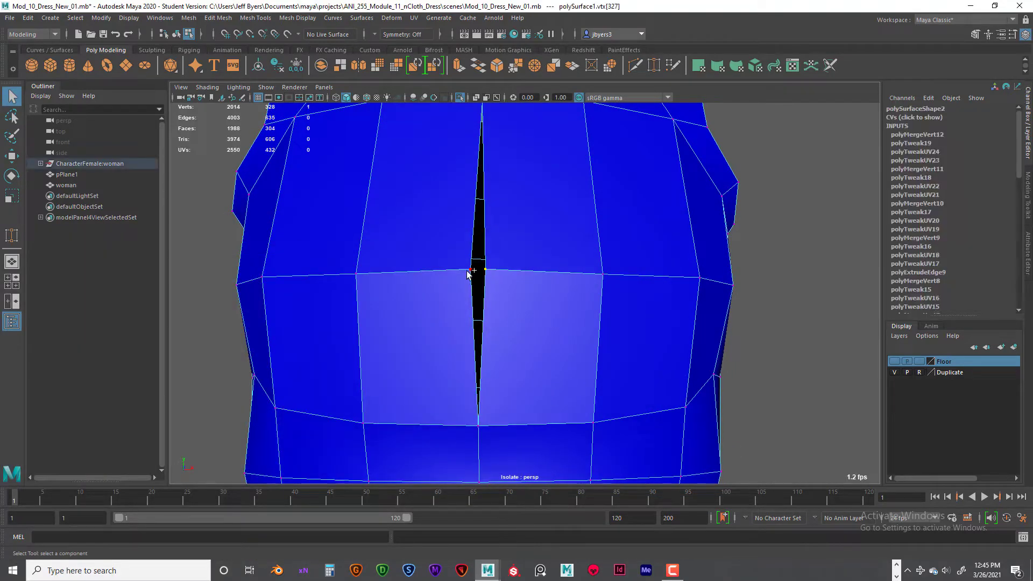
{"action": "key", "text": "space"}
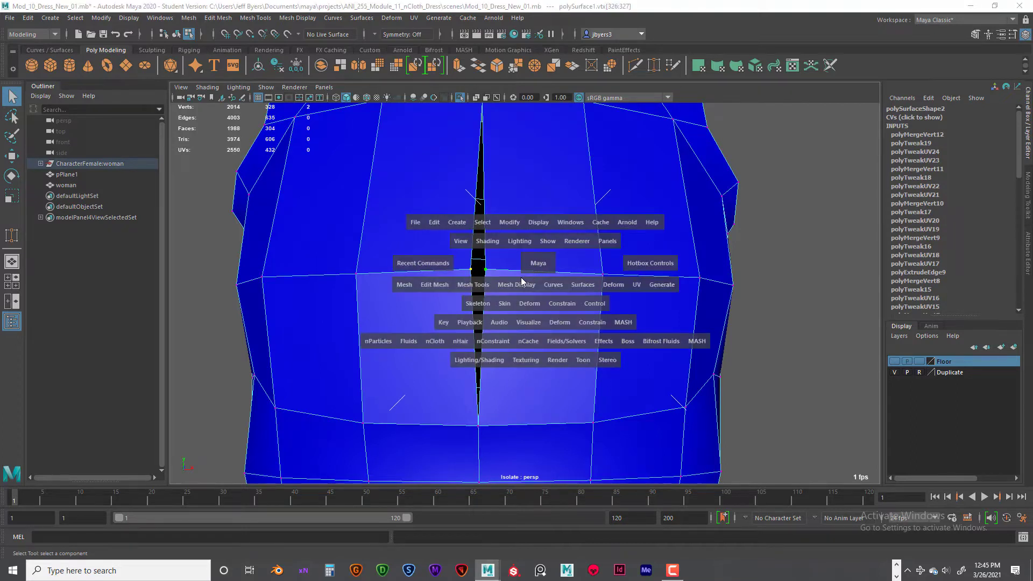
{"action": "left_click", "coordinate": [445, 289]}
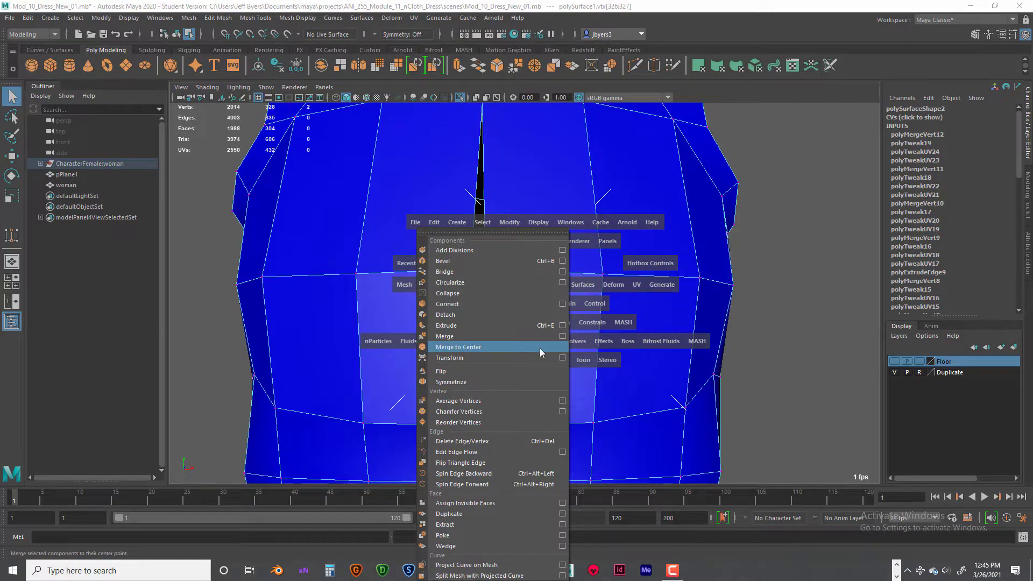
{"action": "left_click", "coordinate": [499, 347]}
{"action": "scroll", "coordinate": [550, 331], "scroll_direction": "down", "scroll_amount": 5}
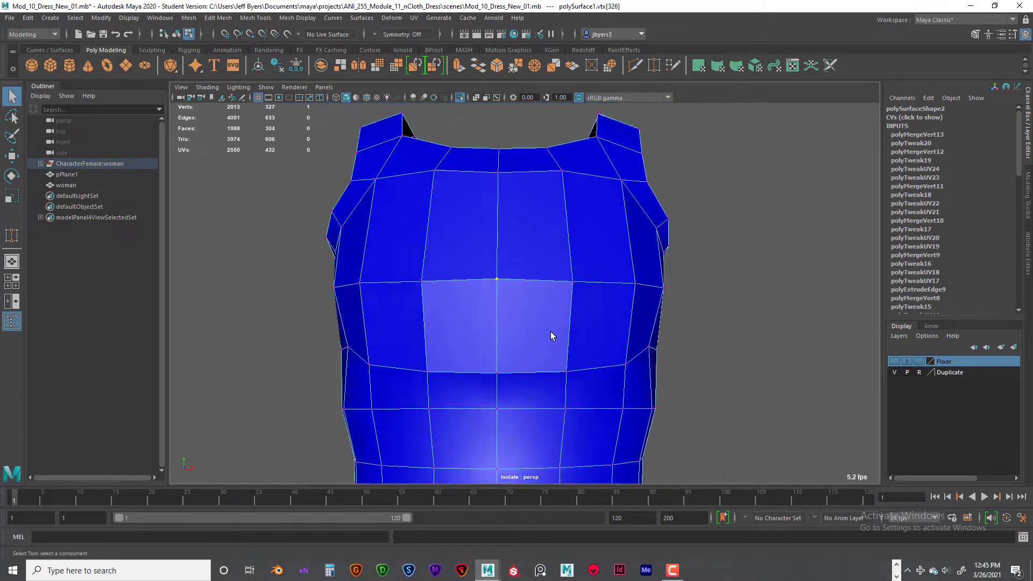
{"action": "left_click_drag", "start_coordinate": [550, 331], "coordinate": [507, 312], "text": "alt"}
{"action": "right_click_drag", "start_coordinate": [508, 273], "coordinate": [508, 339]}
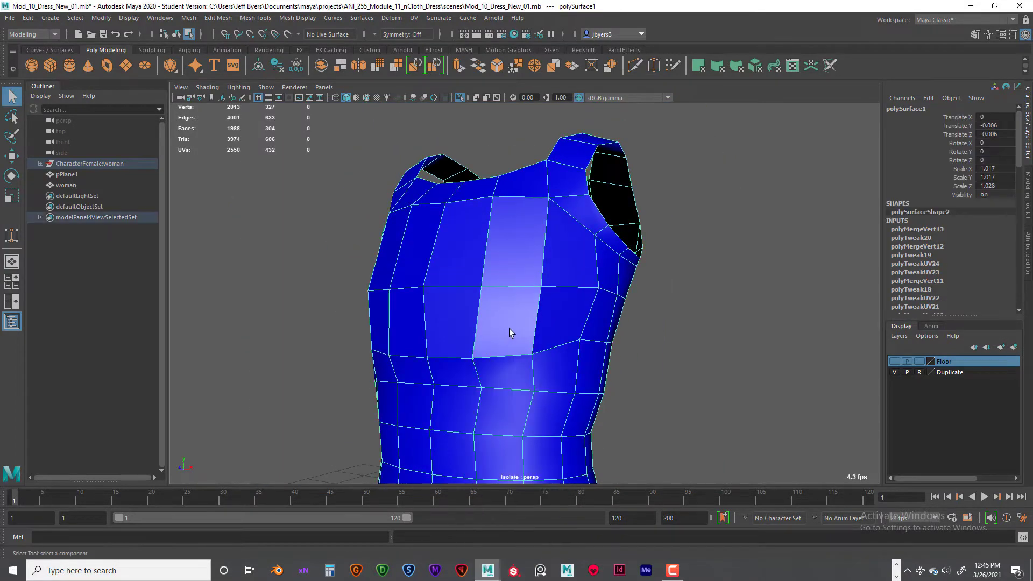
Select all edges of the dress, apply Soften Edge, and return to object mode
{"action": "scroll", "coordinate": [521, 330], "scroll_direction": "down", "scroll_amount": 4}
{"action": "left_click_drag", "start_coordinate": [530, 338], "coordinate": [556, 344], "text": "alt"}
{"action": "right_click_drag", "start_coordinate": [568, 274], "coordinate": [569, 246]}
{"action": "scroll", "coordinate": [545, 237], "scroll_direction": "down", "scroll_amount": 5}
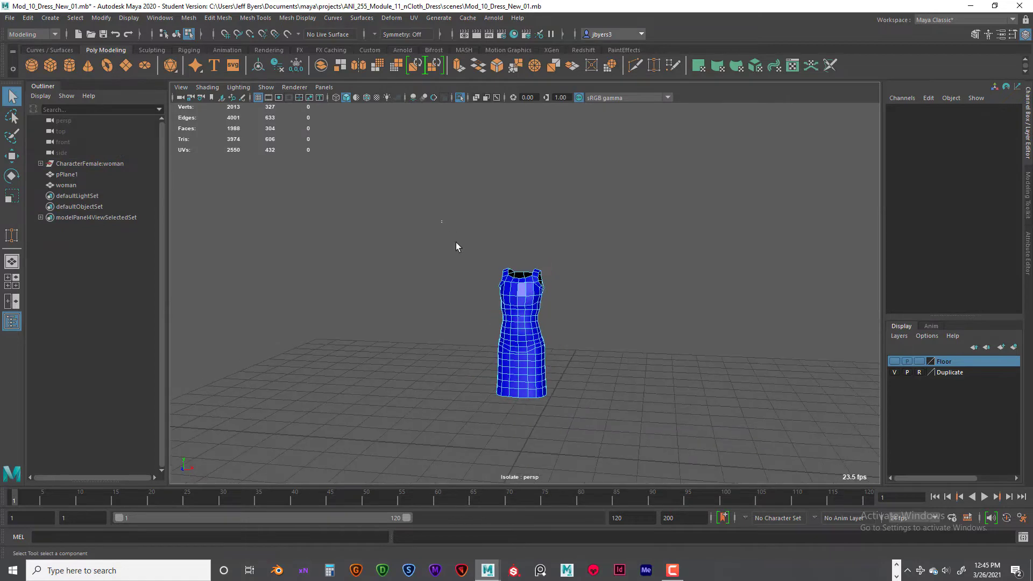
{"action": "key", "text": "space"}
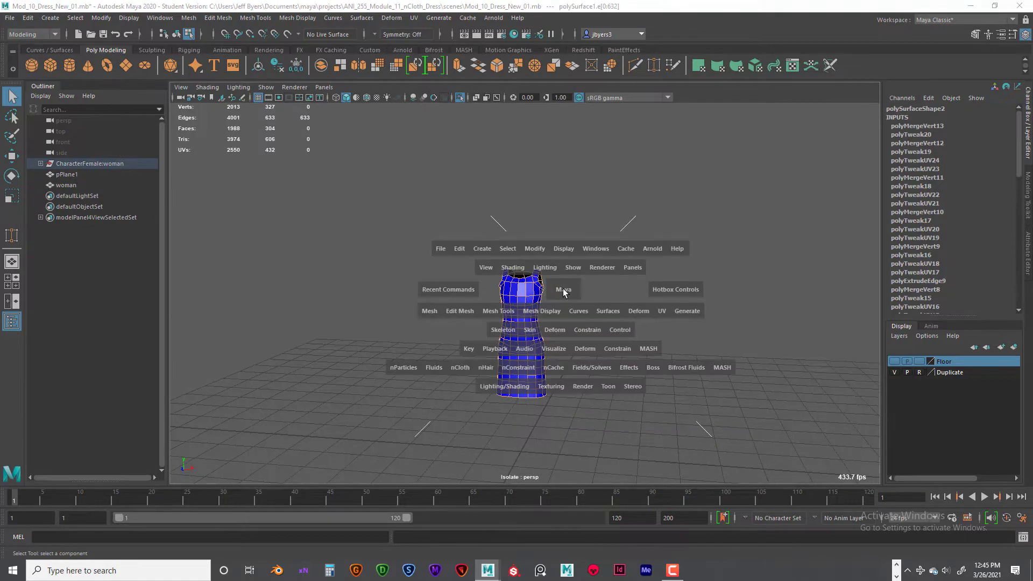
{"action": "left_click", "coordinate": [561, 311]}
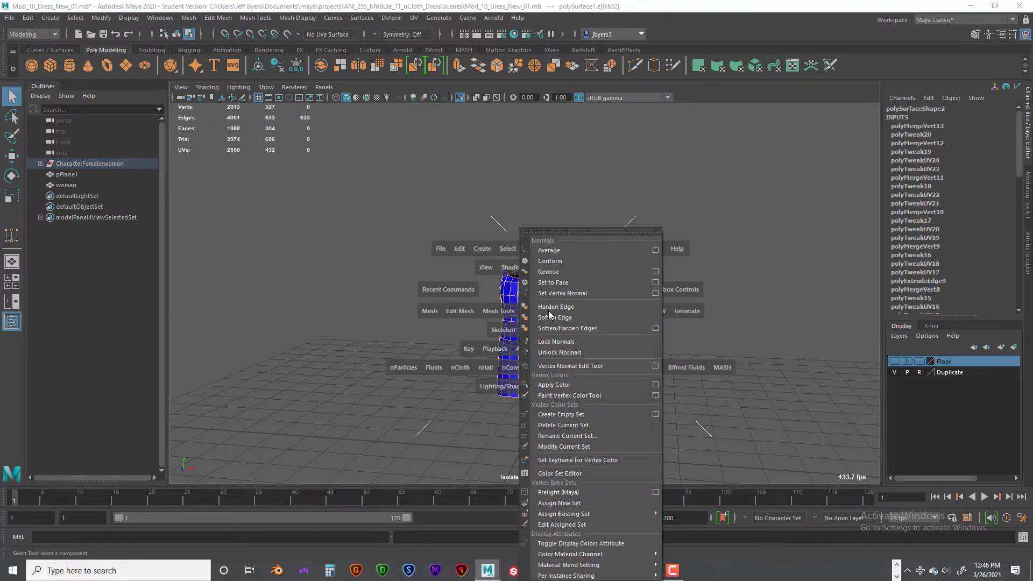
{"action": "left_click", "coordinate": [553, 318]}
{"action": "scroll", "coordinate": [554, 329], "scroll_direction": "up", "scroll_amount": 6}
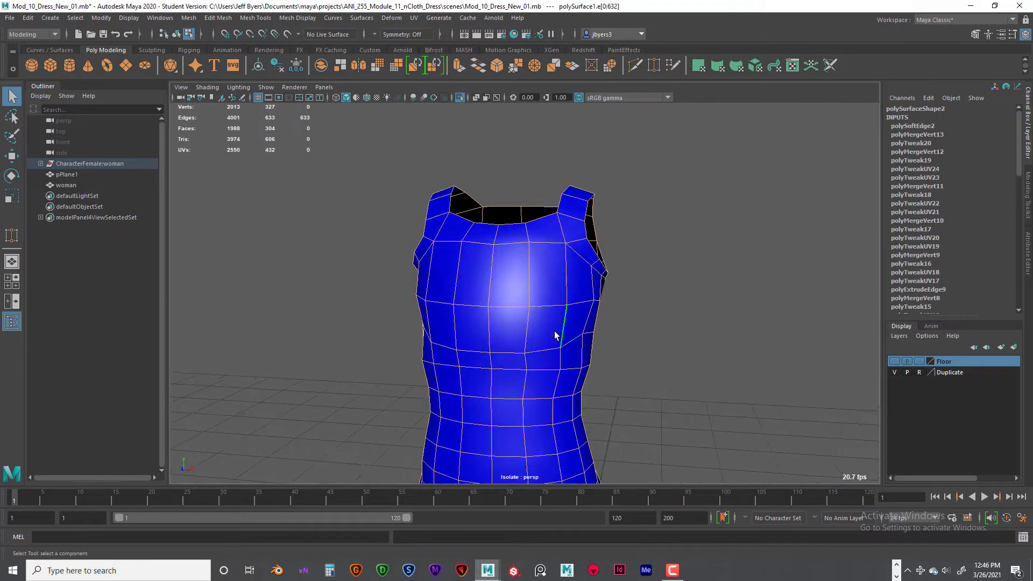
{"action": "left_click_drag", "start_coordinate": [576, 335], "coordinate": [528, 338], "text": "alt"}
{"action": "right_click_drag", "start_coordinate": [506, 302], "coordinate": [538, 285]}
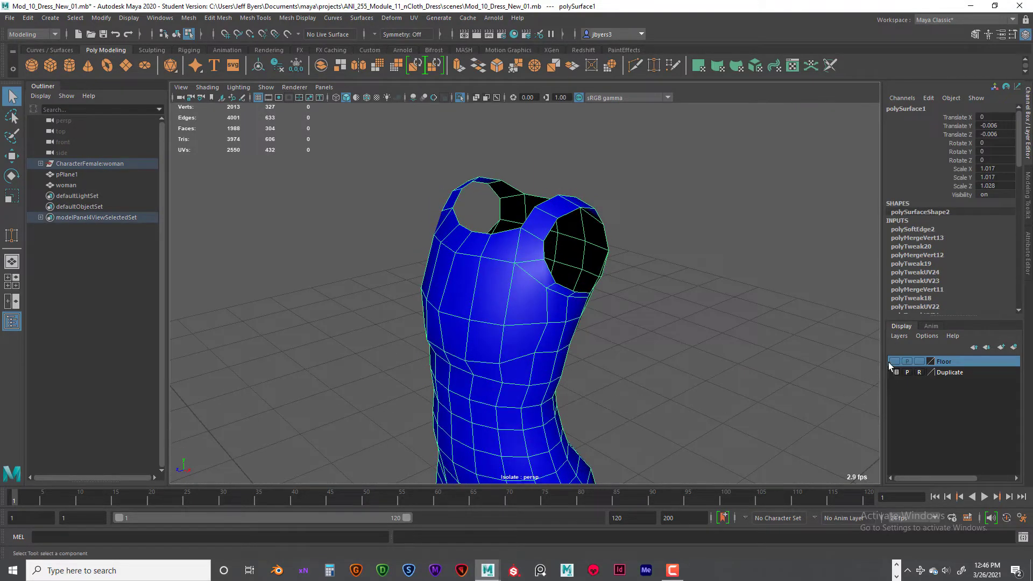
Turn off isolate selection to show the character inside the dress, and check where the bust pokes through the rebuilt front
{"action": "left_click_drag", "start_coordinate": [761, 366], "coordinate": [741, 364], "text": "alt"}
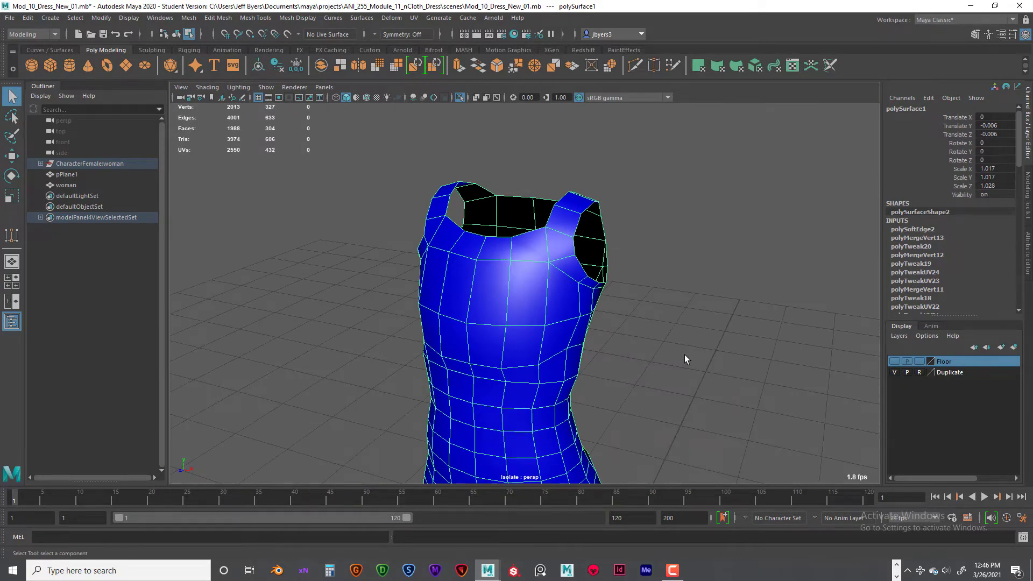
{"action": "key", "text": "1"}
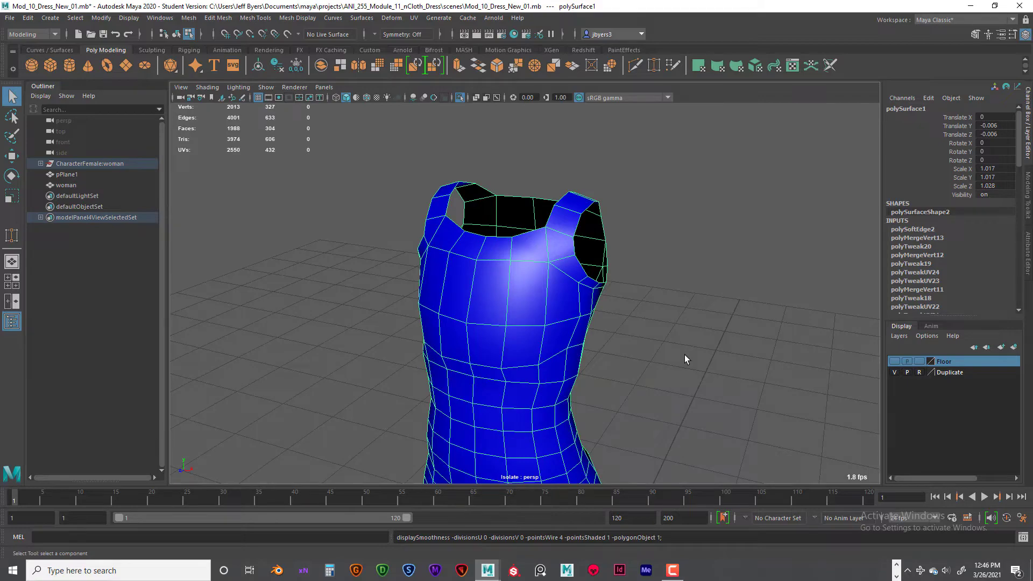
{"action": "key", "text": "ctrl+1"}
{"action": "left_click_drag", "start_coordinate": [663, 356], "coordinate": [634, 357], "text": "alt"}
{"action": "left_click", "coordinate": [546, 338]}
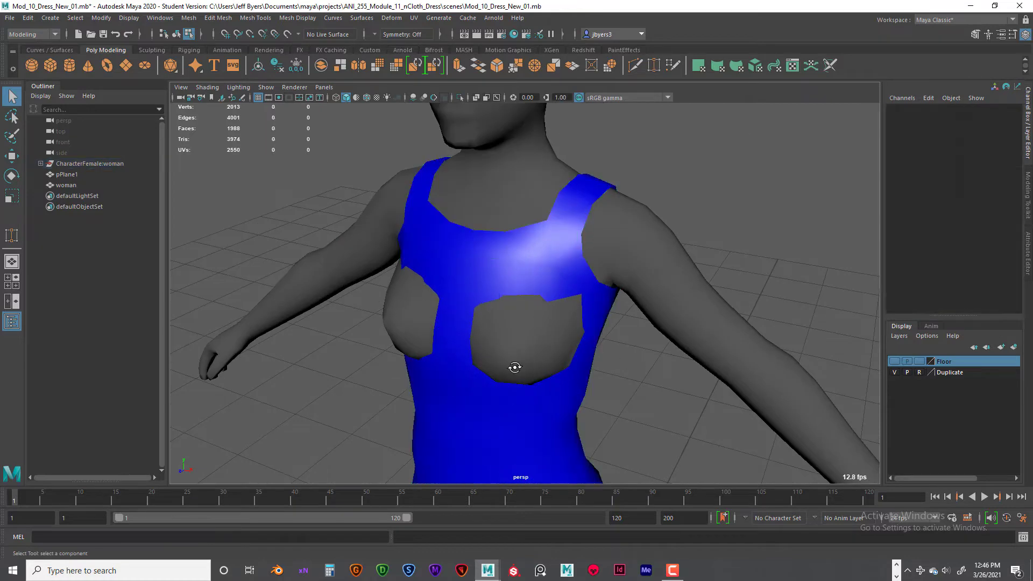
{"action": "left_click_drag", "start_coordinate": [511, 364], "coordinate": [493, 341], "text": "alt"}
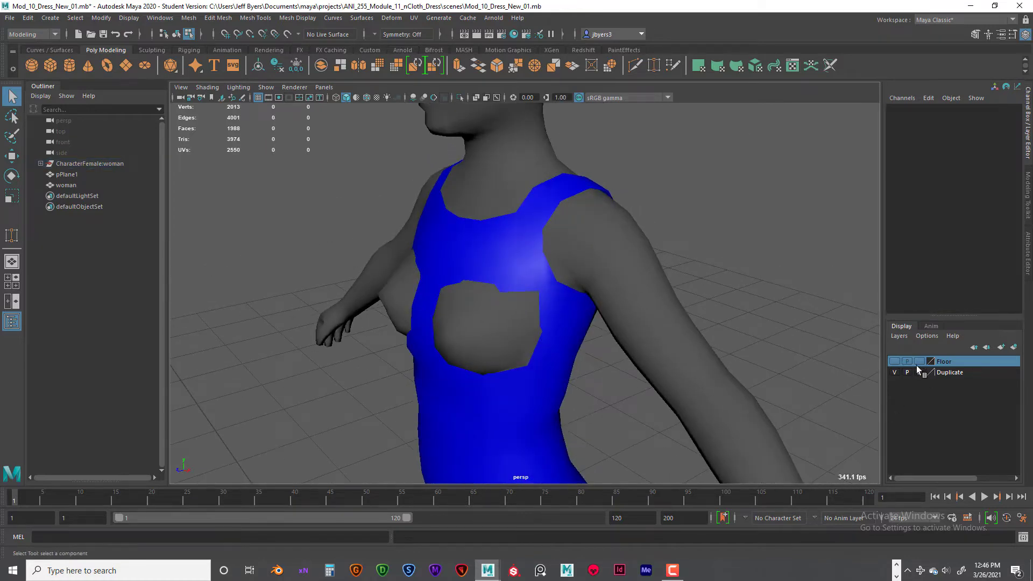
Select the two bust apex vertices on the woman body mesh and move them back toward the chest and slightly down
{"action": "left_click", "coordinate": [638, 270]}
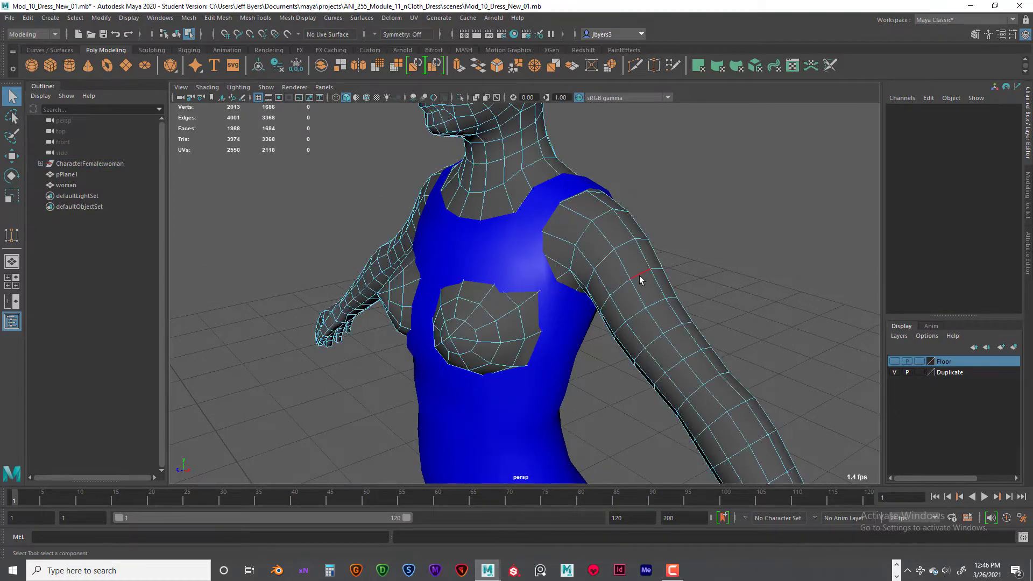
{"action": "left_click_drag", "start_coordinate": [627, 267], "coordinate": [584, 308], "text": "alt"}
{"action": "scroll", "coordinate": [635, 274], "scroll_direction": "up", "scroll_amount": 5}
{"action": "middle_click_drag", "start_coordinate": [584, 307], "coordinate": [580, 293], "text": "alt"}
{"action": "scroll", "coordinate": [590, 279], "scroll_direction": "down", "scroll_amount": 3}
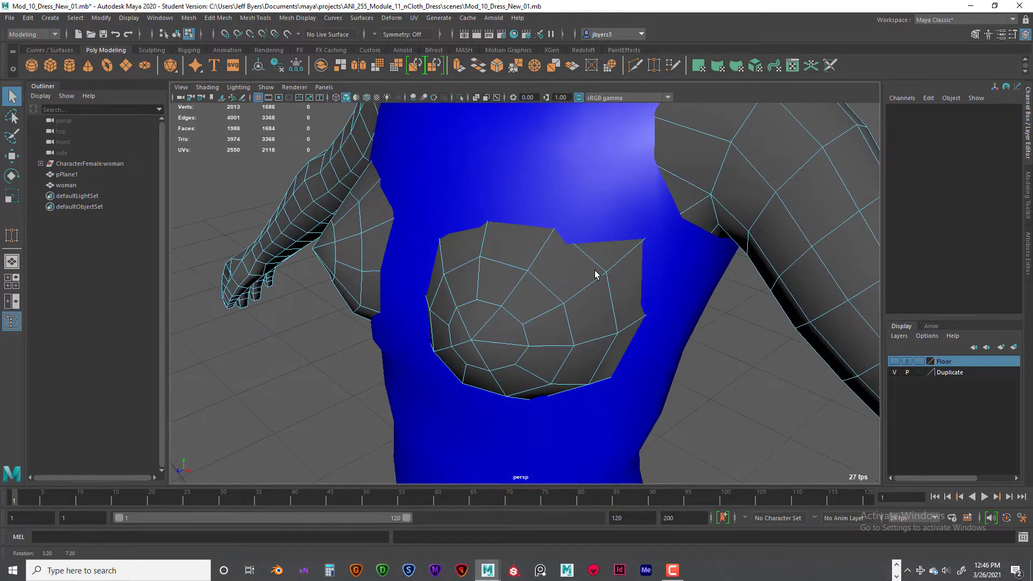
{"action": "right_click_drag", "start_coordinate": [517, 273], "coordinate": [493, 276]}
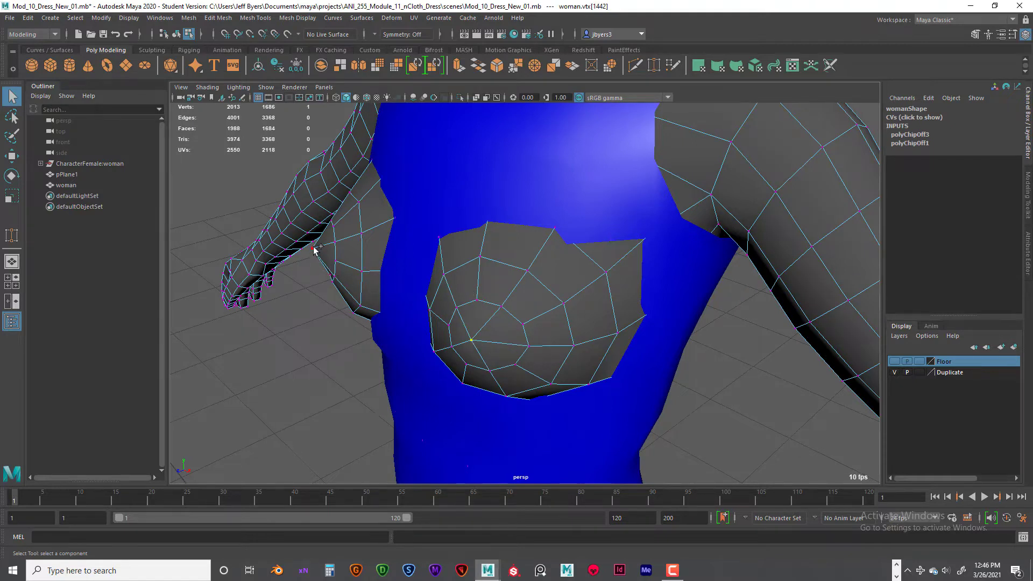
{"action": "key", "text": "w"}
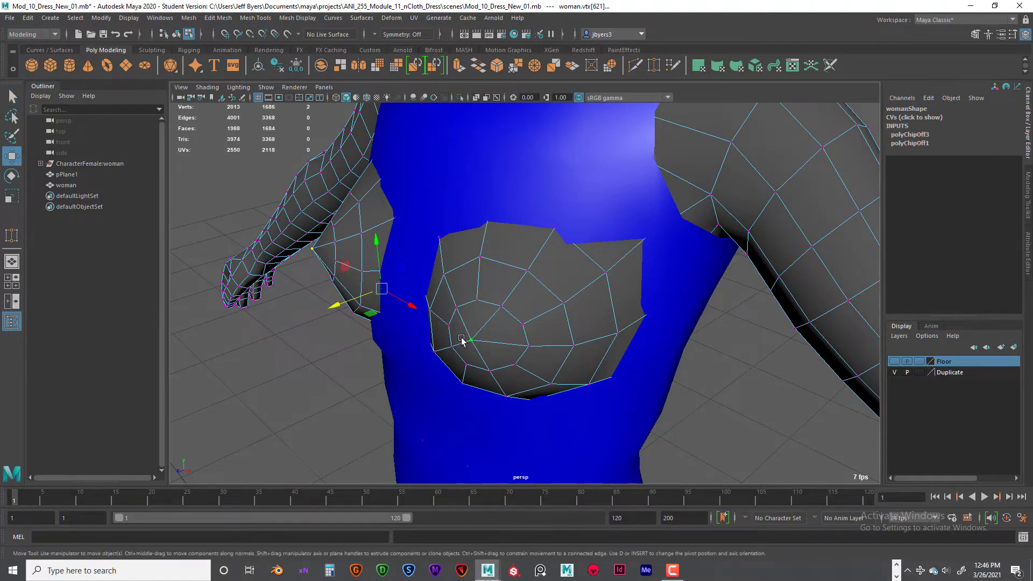
{"action": "left_click_drag", "start_coordinate": [337, 308], "coordinate": [357, 308]}
{"action": "left_click_drag", "start_coordinate": [393, 272], "coordinate": [397, 207], "text": "alt"}
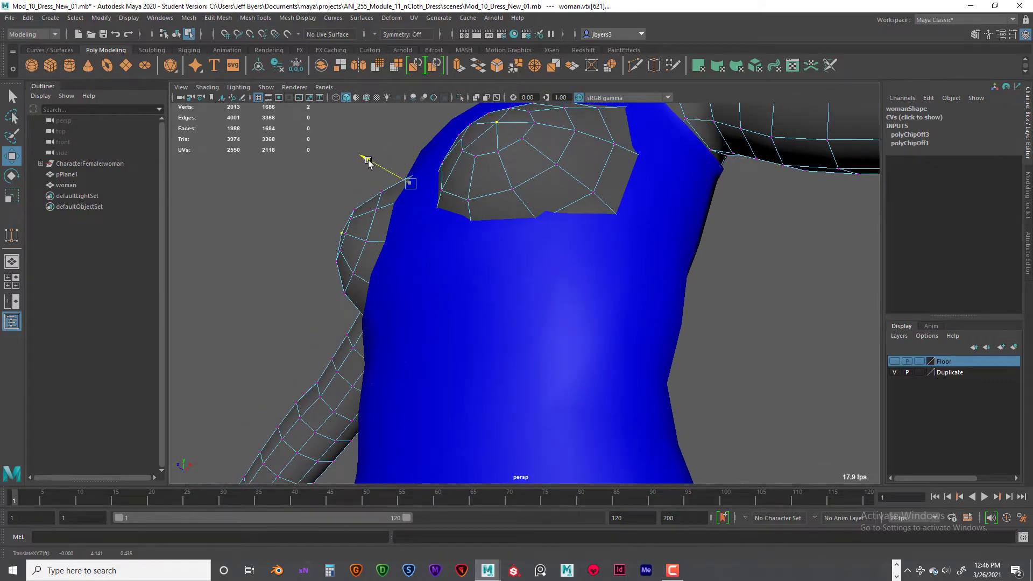
{"action": "left_click_drag", "start_coordinate": [377, 164], "coordinate": [572, 225], "text": "alt"}
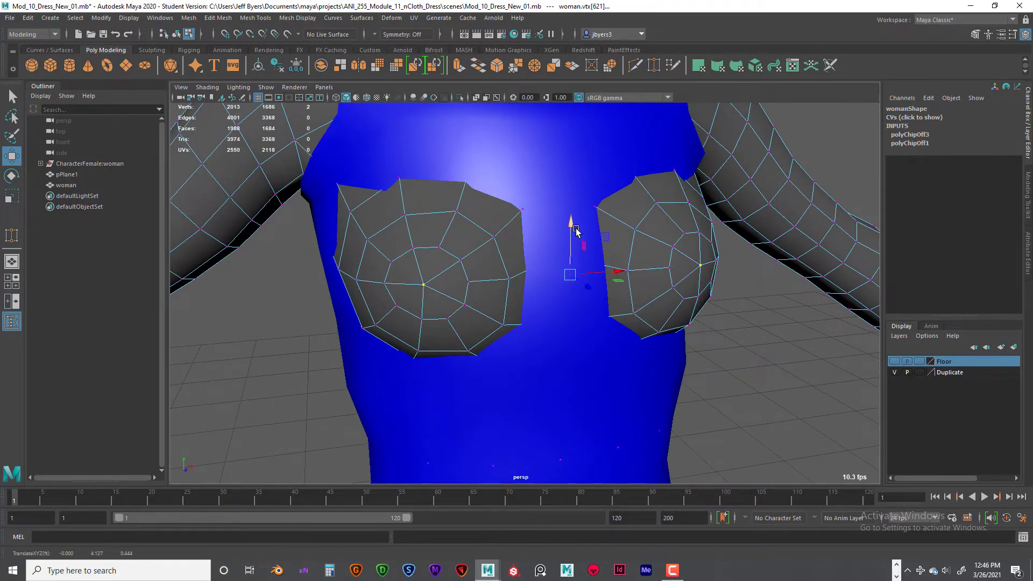
{"action": "left_click_drag", "start_coordinate": [612, 279], "coordinate": [464, 311], "text": "alt"}
{"action": "scroll", "coordinate": [542, 300], "scroll_direction": "down", "scroll_amount": 5}
{"action": "left_click_drag", "start_coordinate": [447, 311], "coordinate": [504, 309], "text": "alt"}
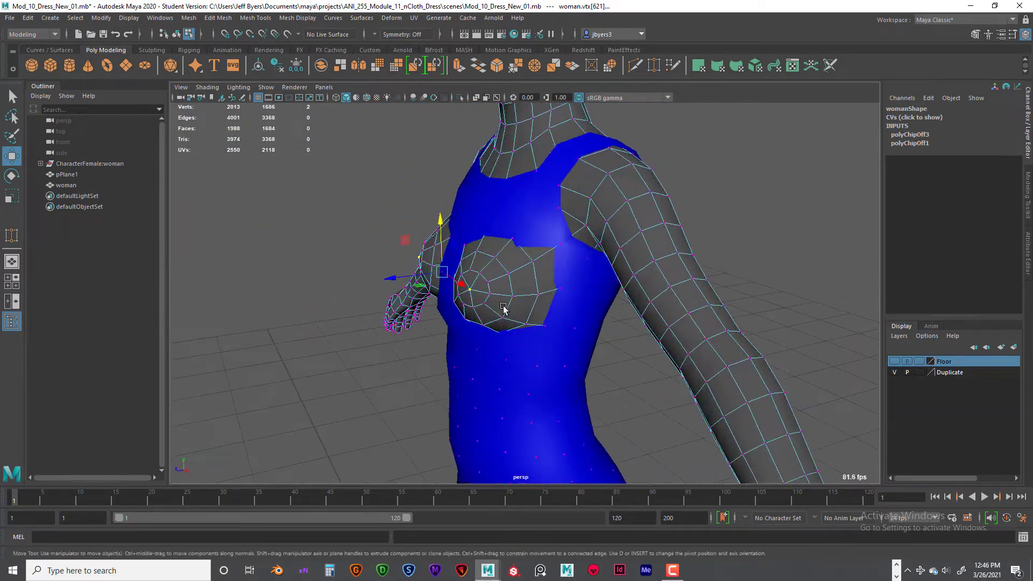
Return the body mesh to object mode and set the Duplicate display layer to Template
{"action": "right_click_drag", "start_coordinate": [514, 274], "coordinate": [510, 341]}
{"action": "left_click", "coordinate": [603, 365]}
{"action": "right_click_drag", "start_coordinate": [603, 365], "coordinate": [545, 352], "text": "alt"}
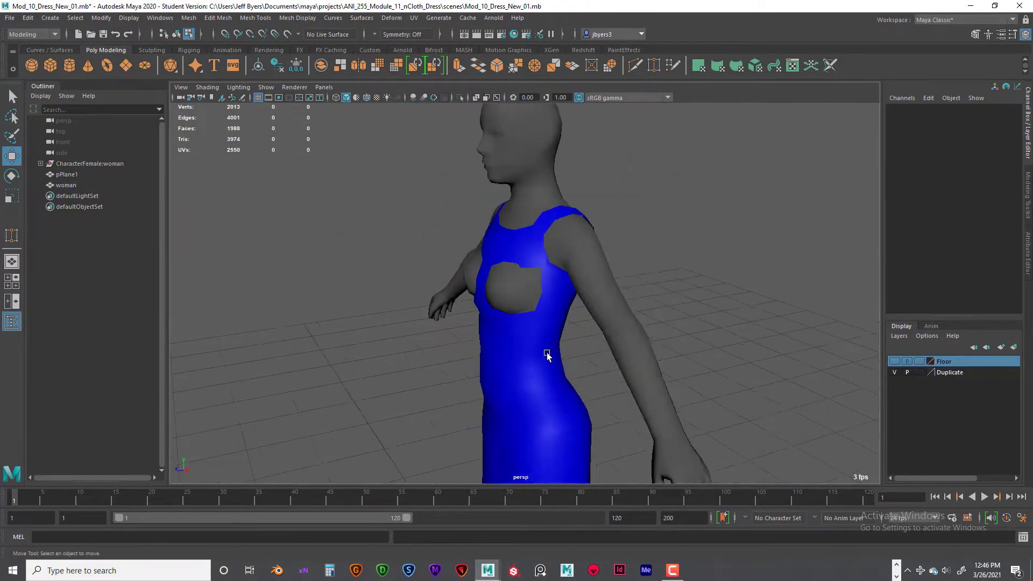
{"action": "left_click_drag", "start_coordinate": [506, 345], "coordinate": [556, 364], "text": "alt"}
{"action": "left_click", "coordinate": [532, 264]}
{"action": "right_click_drag", "start_coordinate": [532, 265], "coordinate": [547, 311], "text": "alt"}
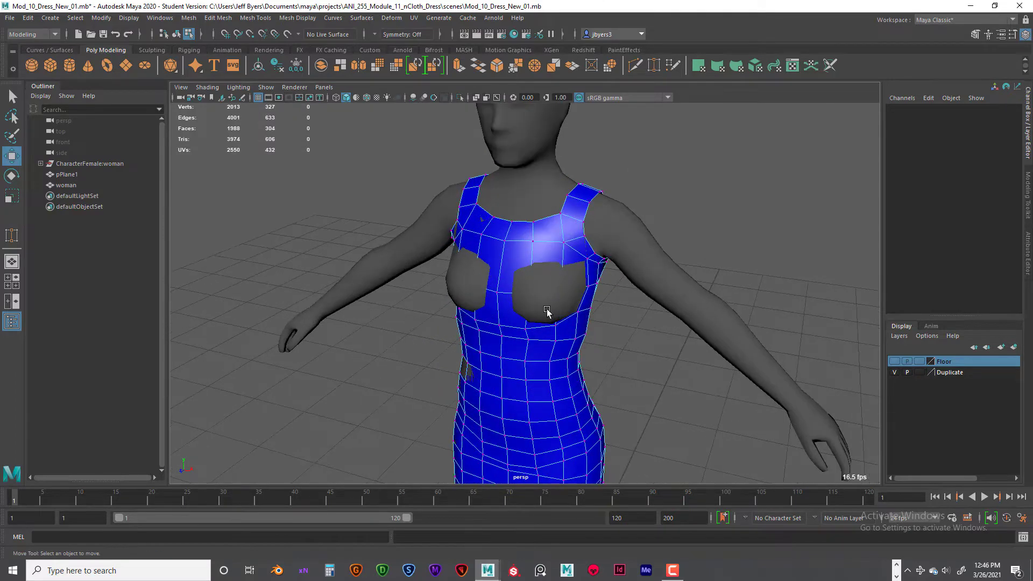
{"action": "left_click_drag", "start_coordinate": [511, 288], "coordinate": [528, 282], "text": "alt"}
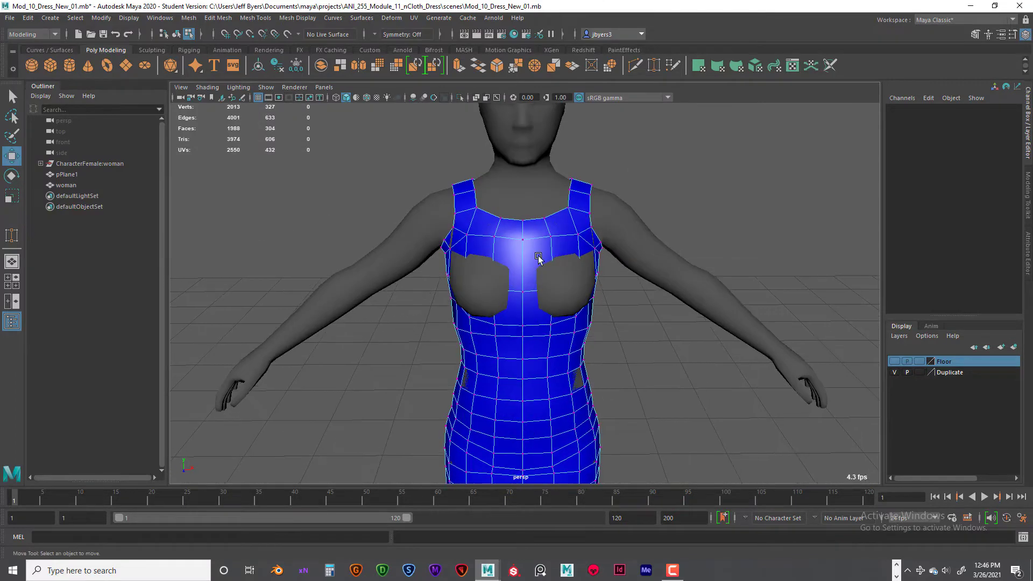
{"action": "right_click", "coordinate": [521, 250]}
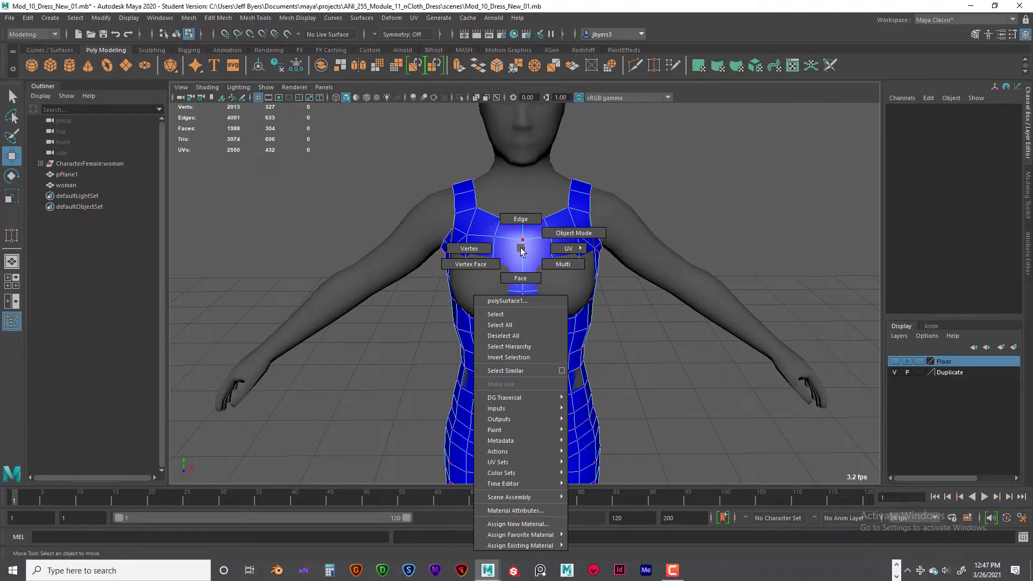
{"action": "left_click", "coordinate": [677, 332]}
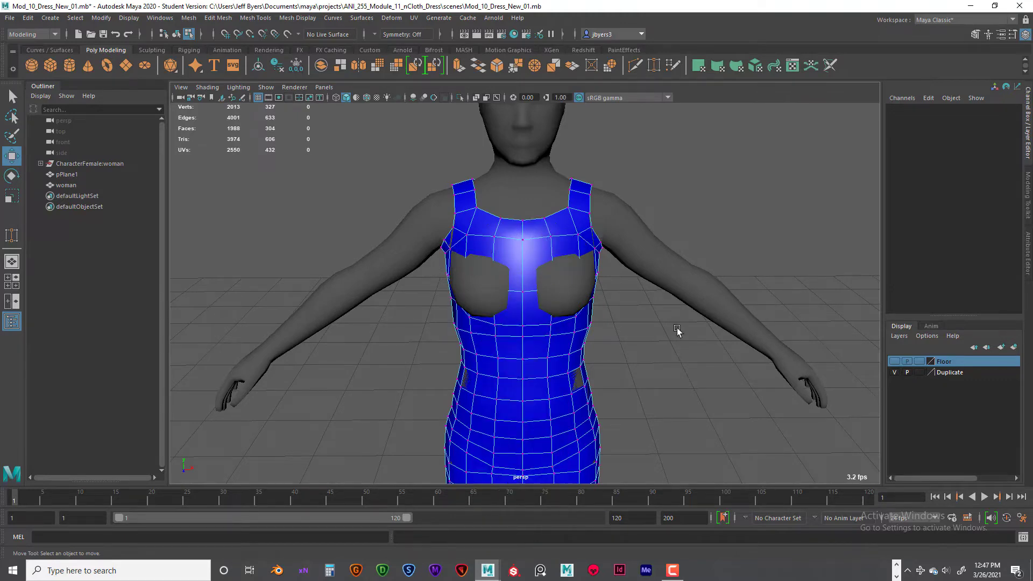
{"action": "left_click", "coordinate": [918, 373]}
Select the four front vertices across the dress's bust row and pull them forward to cover the bust
{"action": "left_click_drag", "start_coordinate": [617, 353], "coordinate": [563, 327], "text": "alt"}
{"action": "left_click", "coordinate": [566, 216]}
{"action": "left_click_drag", "start_coordinate": [526, 297], "coordinate": [556, 307], "text": "alt"}
{"action": "left_click", "coordinate": [556, 244]}
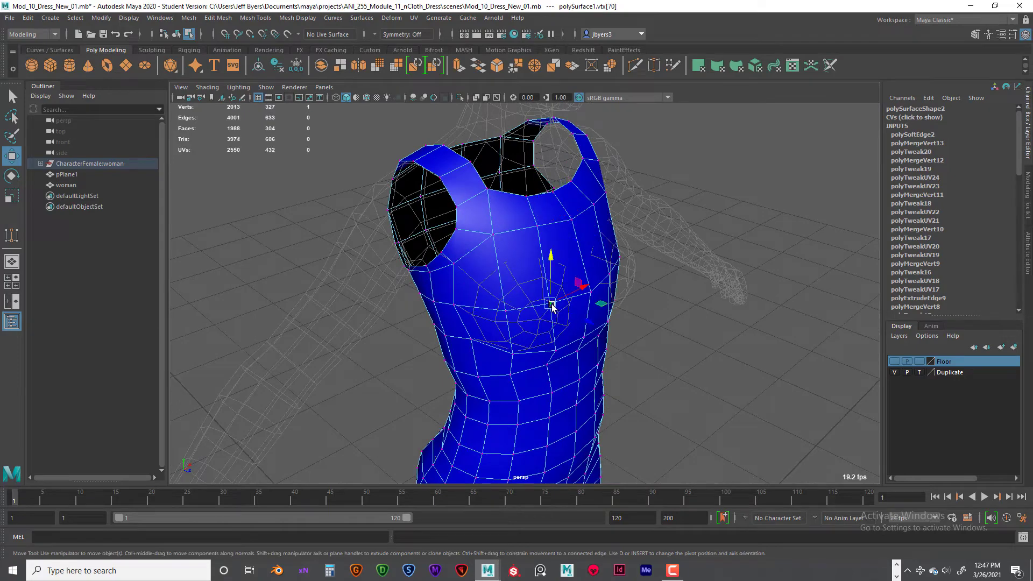
{"action": "left_click", "coordinate": [506, 312], "text": "shift"}
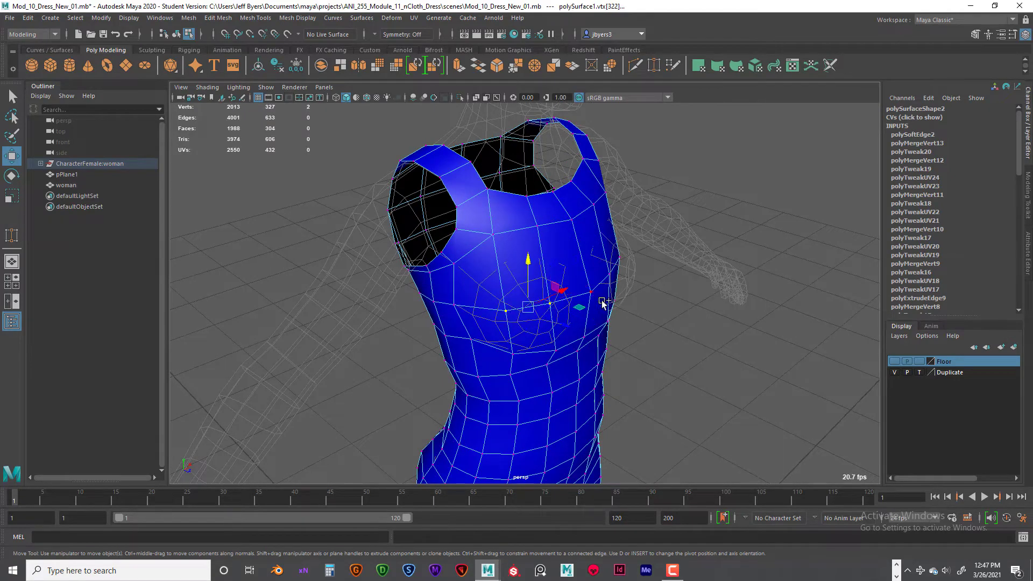
{"action": "left_click_drag", "start_coordinate": [599, 338], "coordinate": [543, 314], "text": "alt"}
{"action": "left_click_drag", "start_coordinate": [586, 340], "coordinate": [547, 325], "text": "alt"}
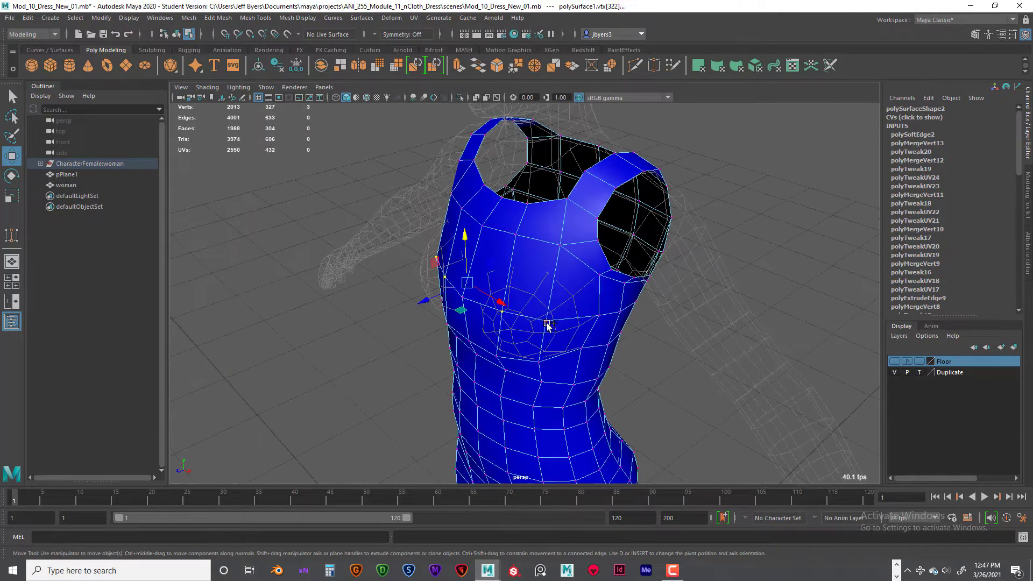
{"action": "left_click_drag", "start_coordinate": [585, 357], "coordinate": [639, 362], "text": "alt"}
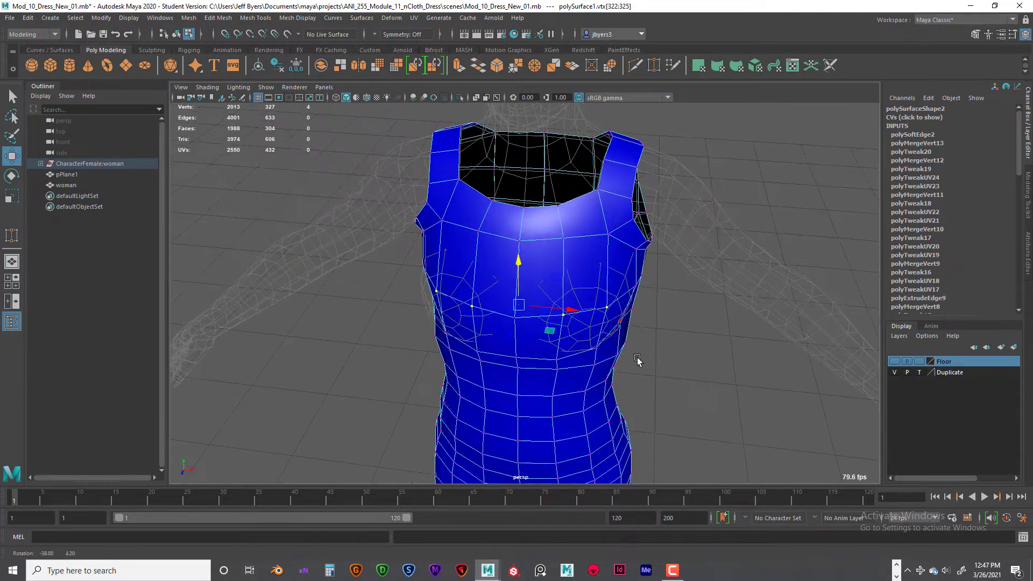
{"action": "mouse_move", "coordinate": [511, 337]}
{"action": "left_mouse_down"}
{"action": "mouse_move", "coordinate": [503, 350]}
{"action": "mouse_move", "coordinate": [549, 314]}
{"action": "mouse_move", "coordinate": [608, 315]}
{"action": "mouse_move", "coordinate": [510, 321]}
{"action": "left_mouse_up"}
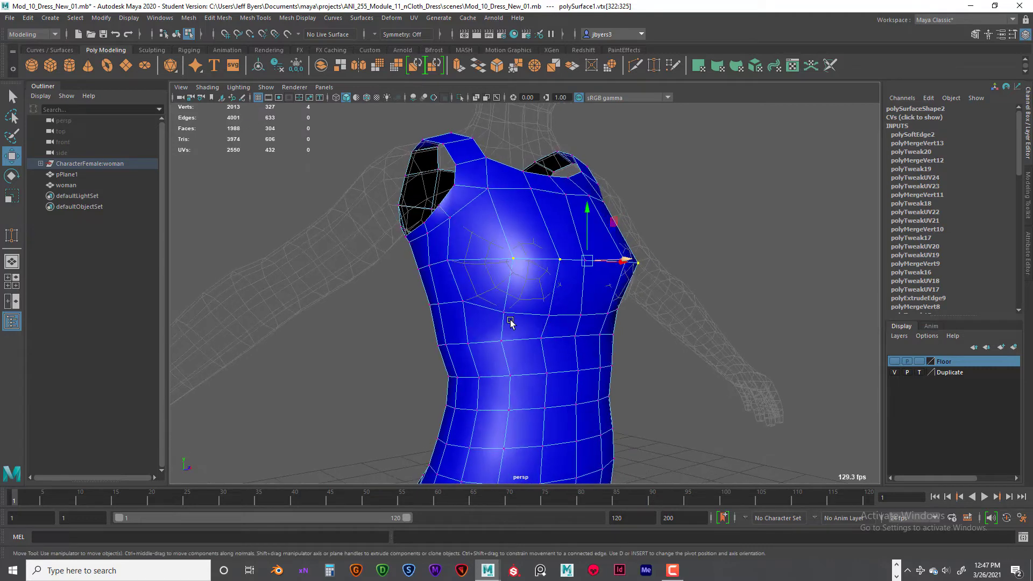
Select the five front vertices in the dress row just below the bust and move them forward
{"action": "left_click", "coordinate": [506, 315]}
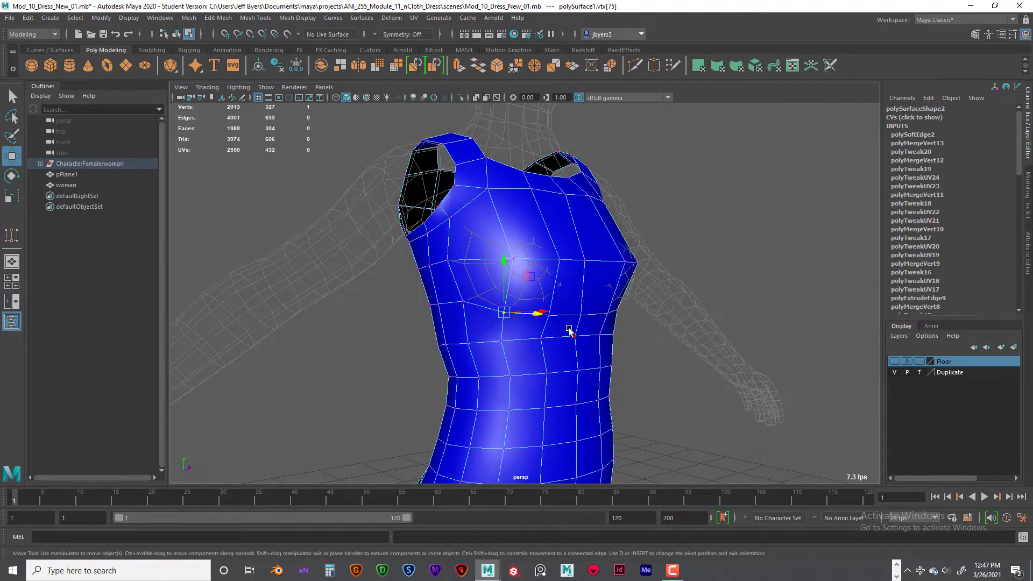
{"action": "key", "text": "q"}
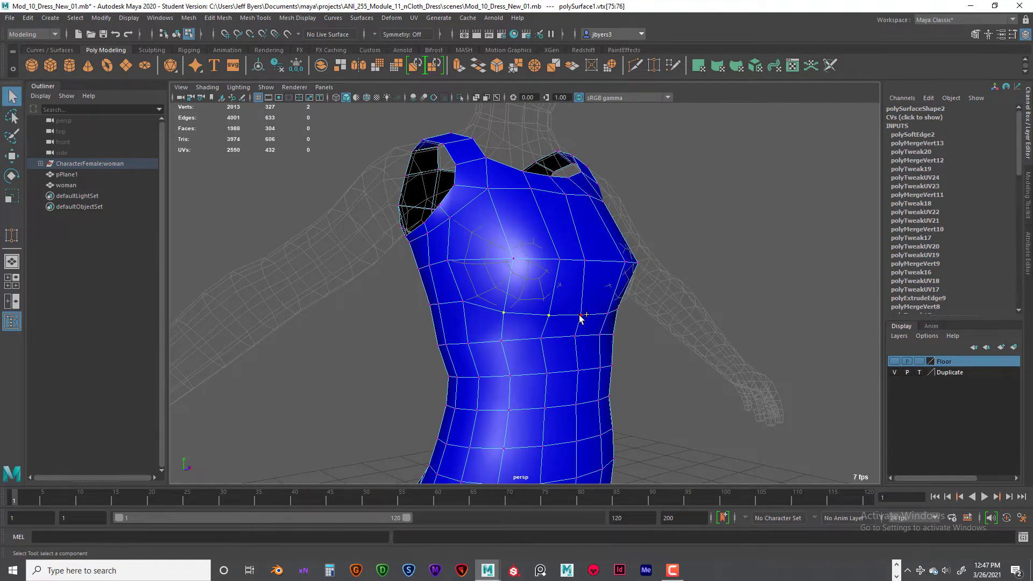
{"action": "left_click", "coordinate": [581, 316], "text": "shift"}
{"action": "left_click_drag", "start_coordinate": [622, 344], "coordinate": [547, 361], "text": "alt"}
{"action": "left_click", "coordinate": [599, 316], "text": "shift"}
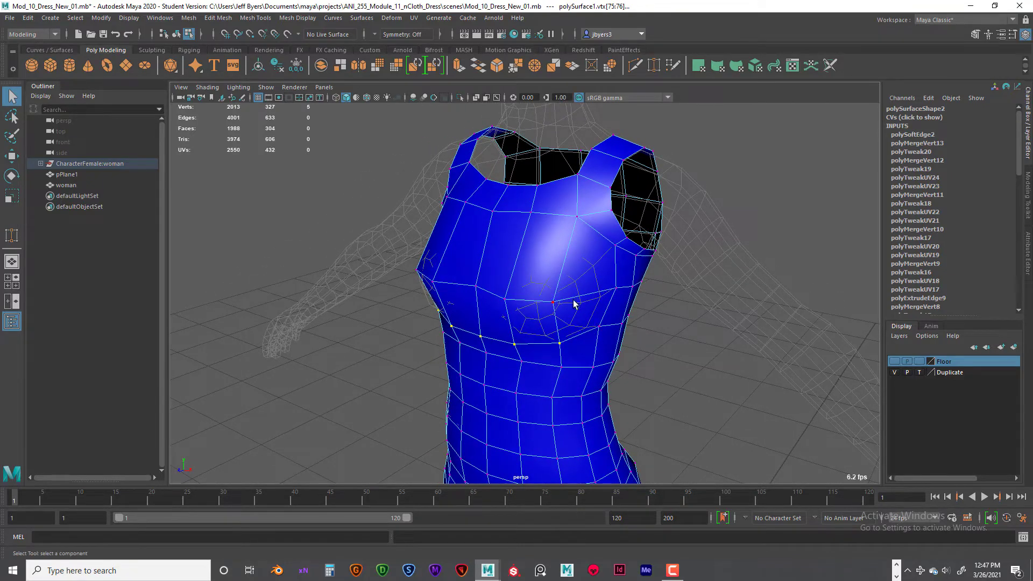
{"action": "key", "text": "4"}
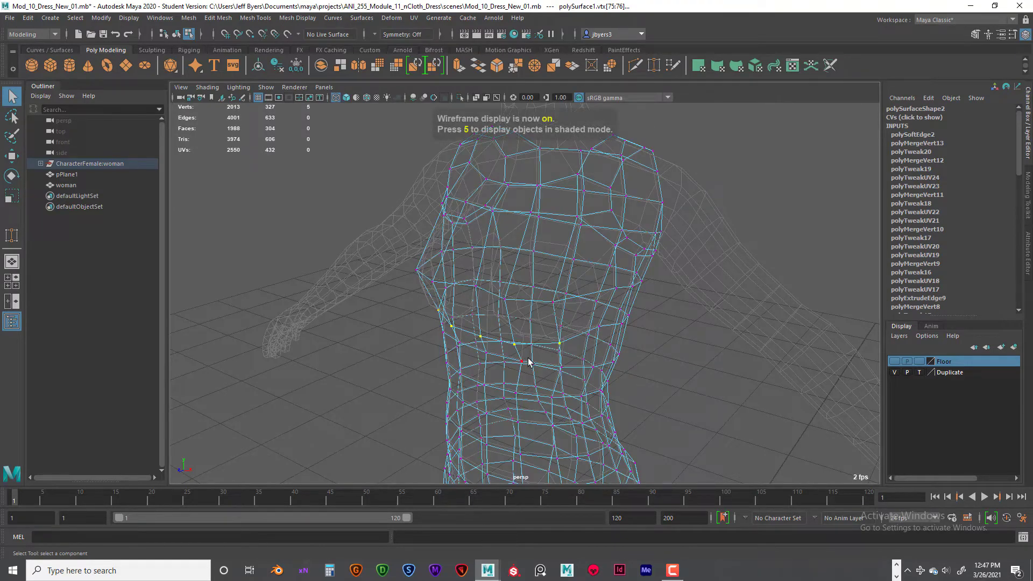
{"action": "left_click_drag", "start_coordinate": [450, 333], "coordinate": [544, 355], "text": "alt"}
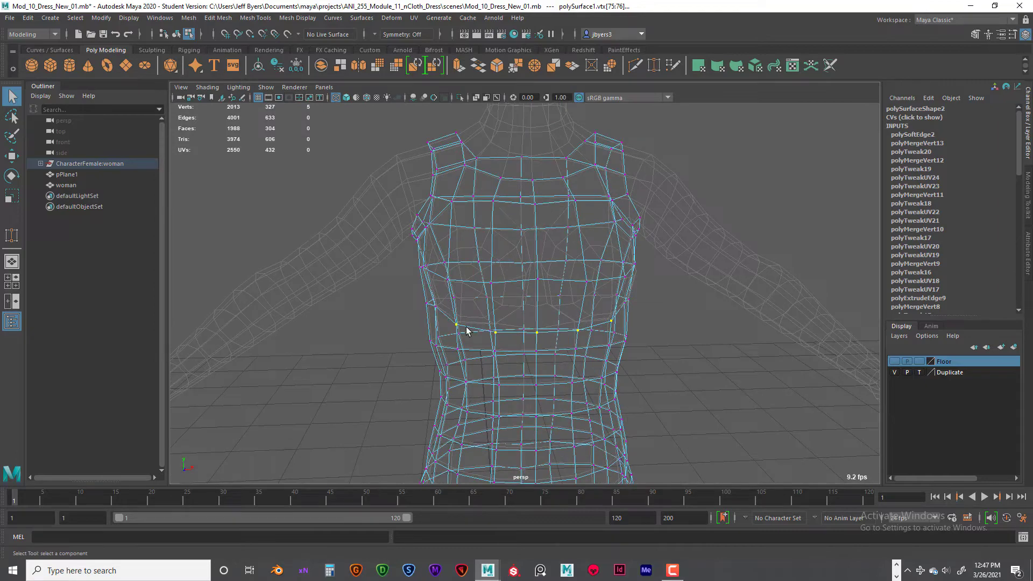
{"action": "left_click_drag", "start_coordinate": [601, 337], "coordinate": [558, 345], "text": "alt"}
{"action": "key", "text": "5"}
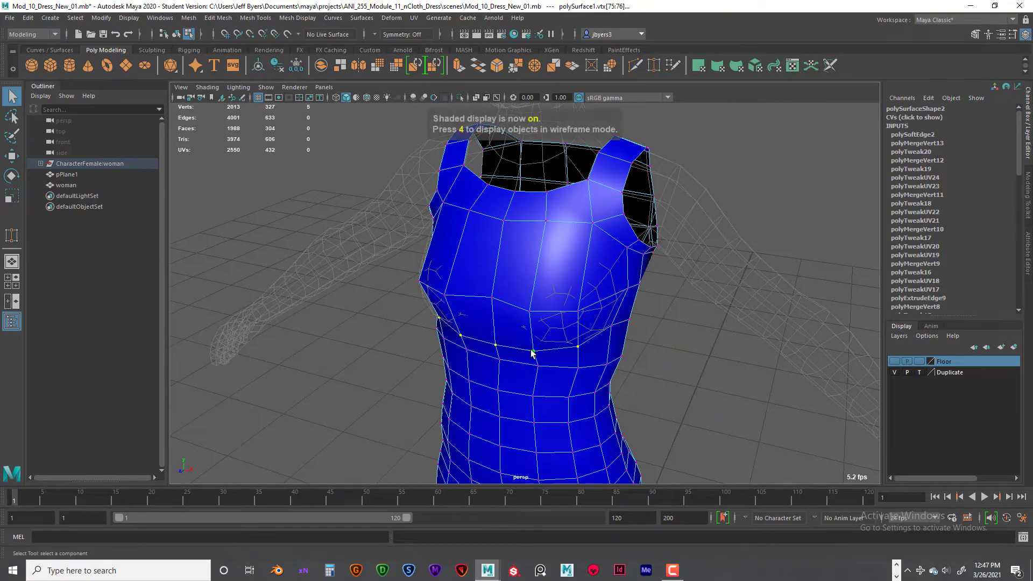
{"action": "key", "text": "w"}
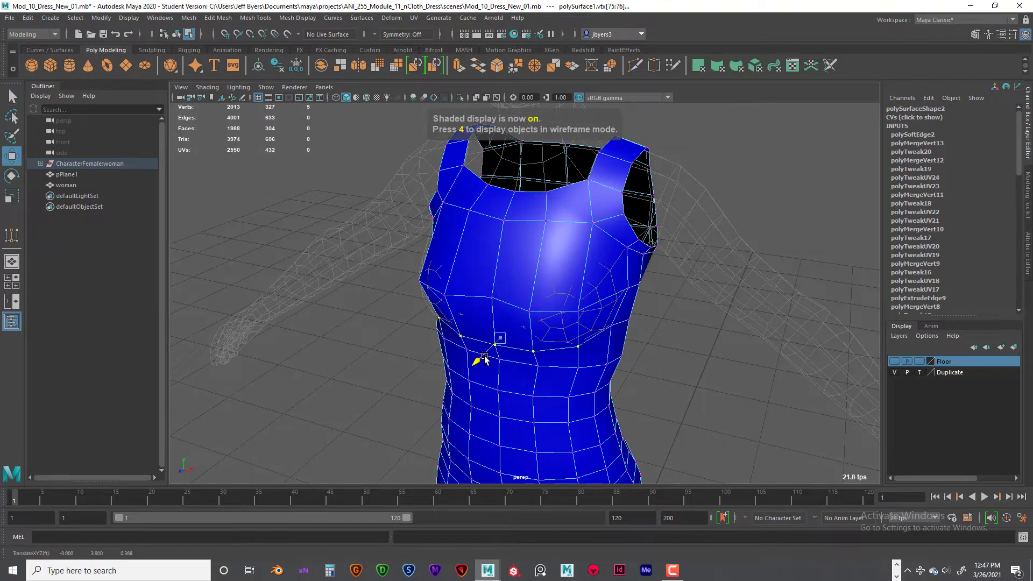
{"action": "left_click_drag", "start_coordinate": [473, 355], "coordinate": [473, 357]}
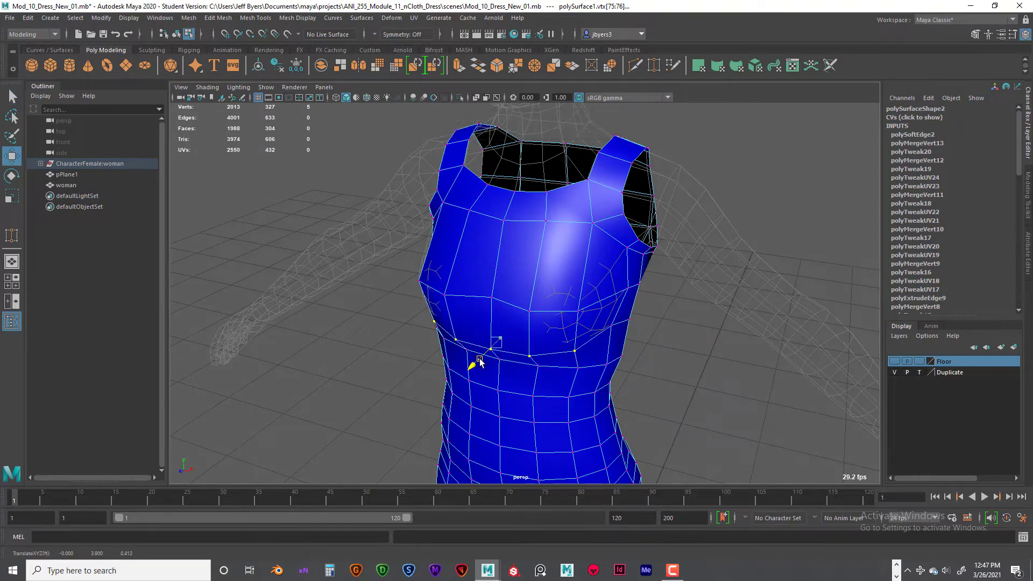
Select the outer dress vertices on both sides of the bust and scale them outward along X
{"action": "left_click_drag", "start_coordinate": [590, 365], "coordinate": [484, 326], "text": "alt"}
{"action": "left_click", "coordinate": [588, 359]}
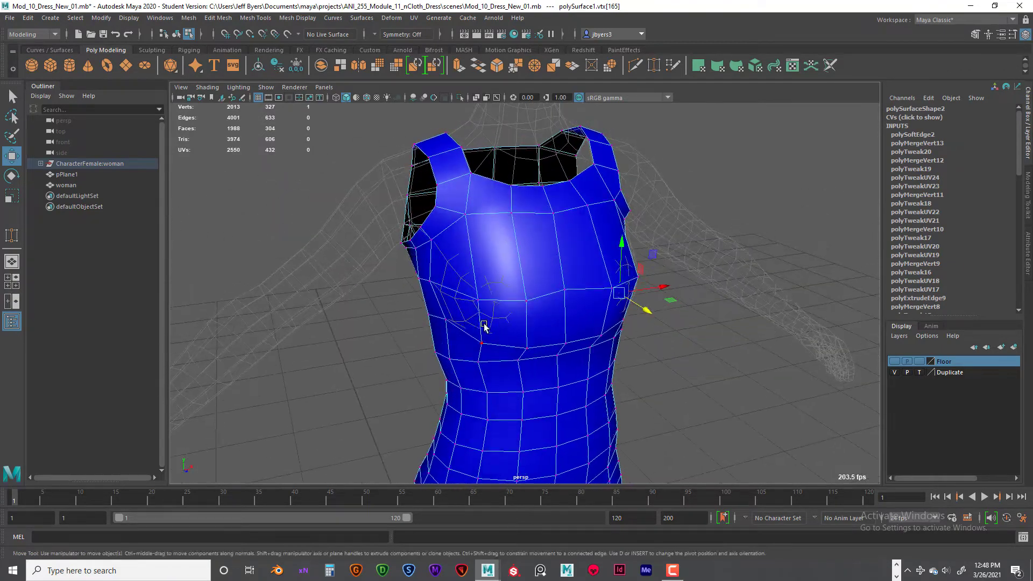
{"action": "left_click", "coordinate": [446, 320], "text": "shift"}
{"action": "key", "text": "e"}
{"action": "key", "text": "r"}
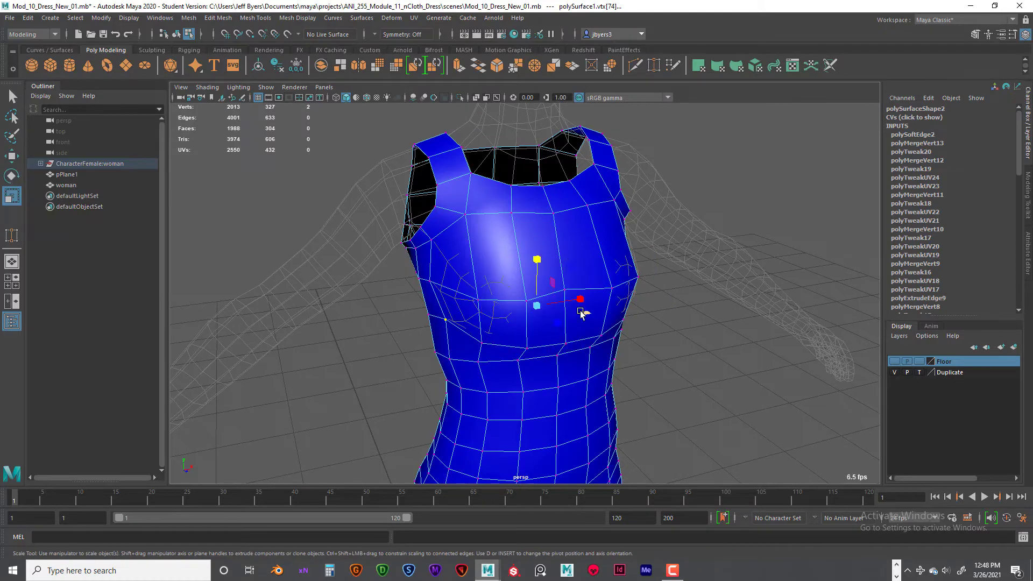
{"action": "left_click_drag", "start_coordinate": [580, 299], "coordinate": [521, 351]}
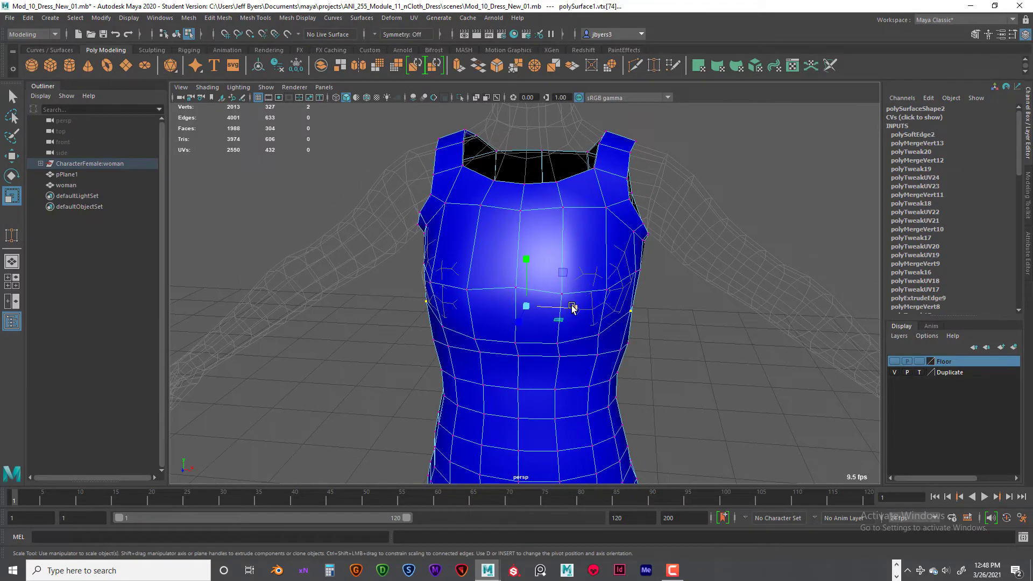
{"action": "left_click_drag", "start_coordinate": [572, 308], "coordinate": [537, 345]}
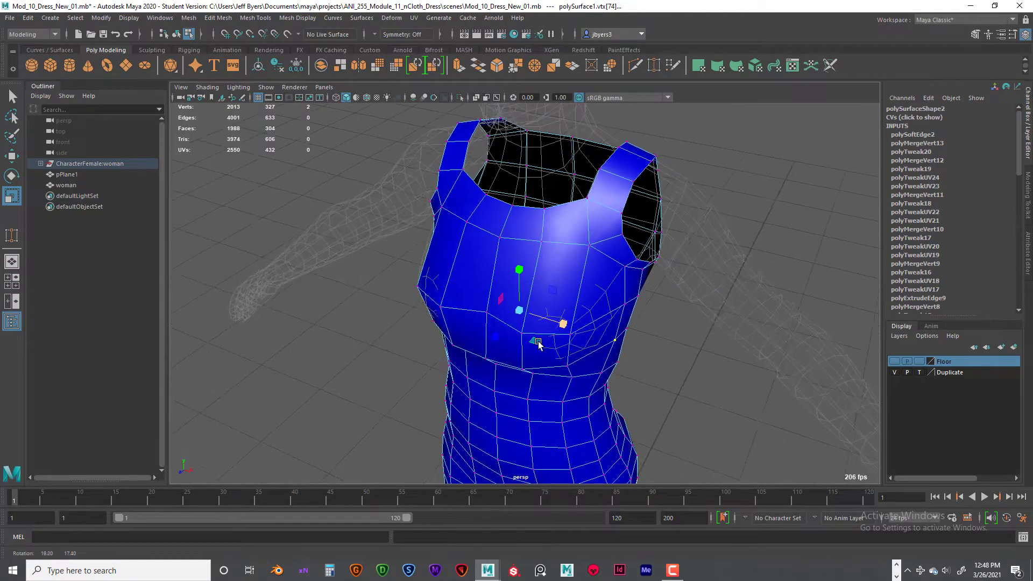
Move the dress vertex over each bust apex outward to its own side and slightly forward, keeping both sides matched
{"action": "left_click", "coordinate": [570, 334]}
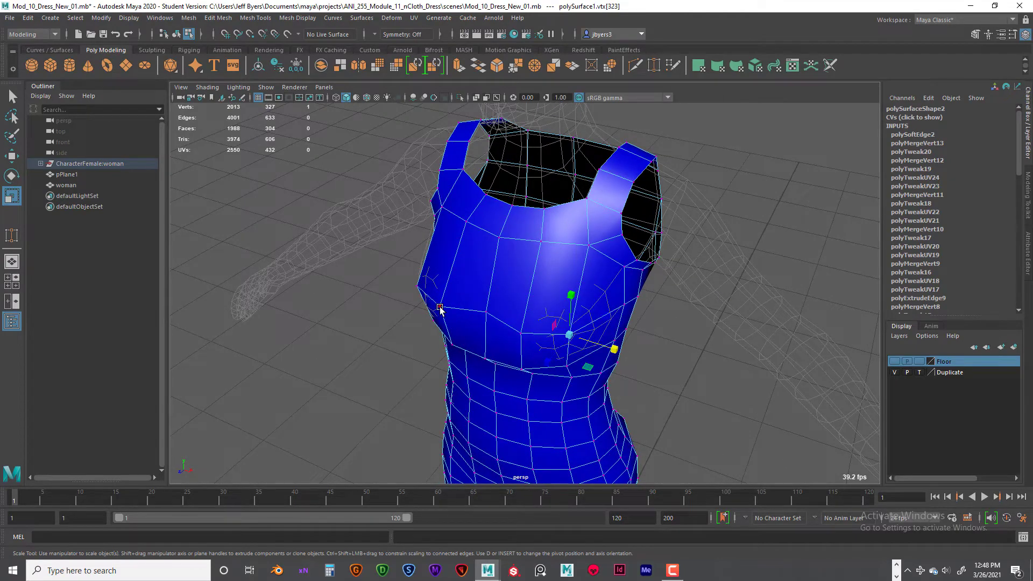
{"action": "left_click_drag", "start_coordinate": [474, 327], "coordinate": [544, 327], "text": "alt"}
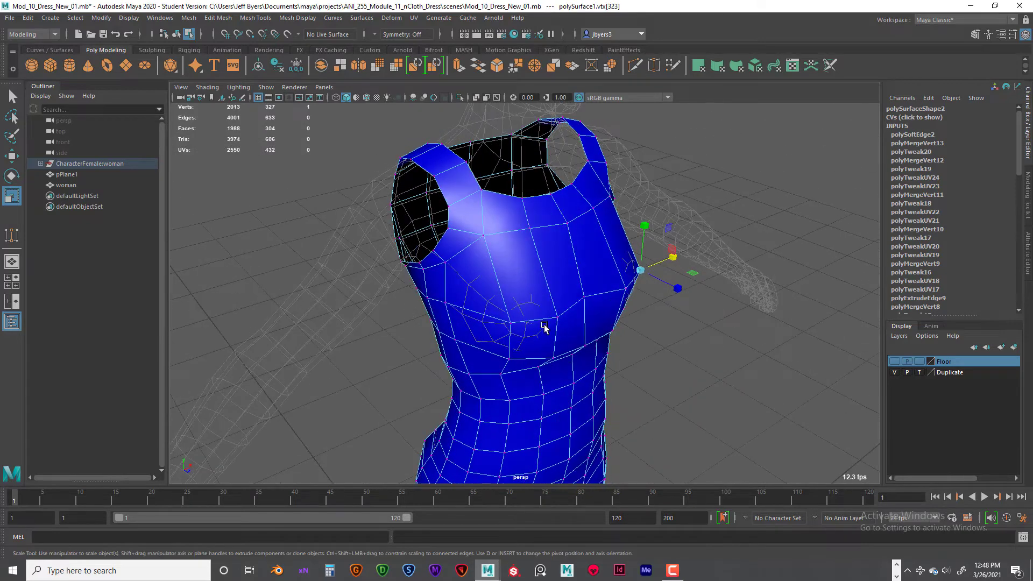
{"action": "left_click", "coordinate": [509, 323]}
{"action": "key", "text": "w"}
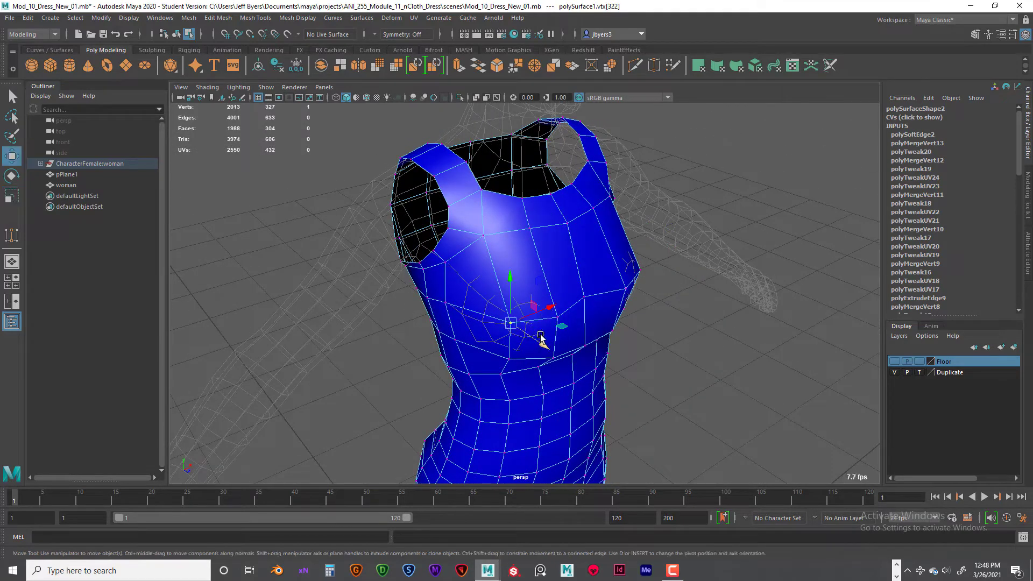
{"action": "left_click_drag", "start_coordinate": [548, 308], "coordinate": [537, 315]}
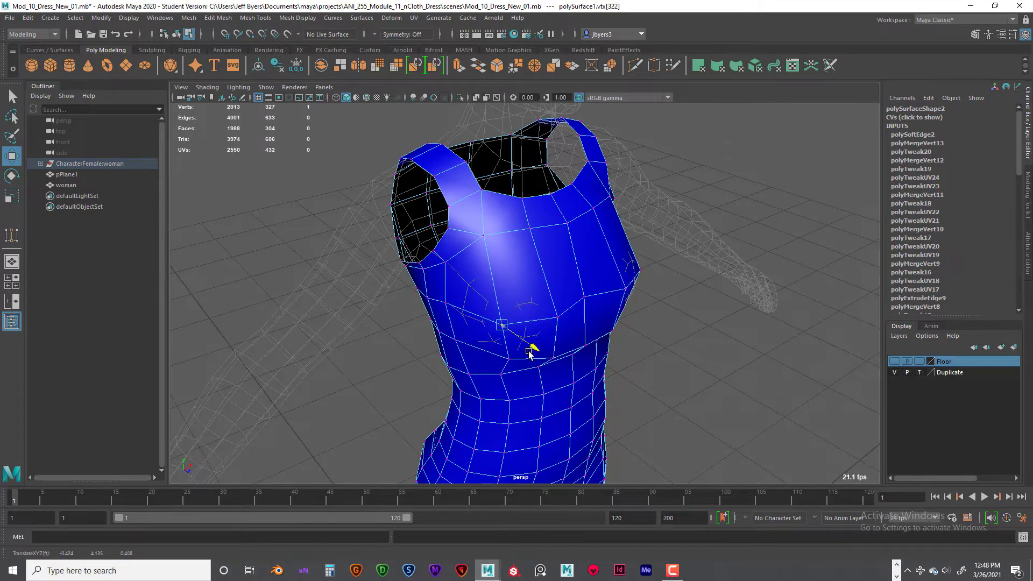
{"action": "left_click_drag", "start_coordinate": [529, 352], "coordinate": [535, 360]}
{"action": "left_click_drag", "start_coordinate": [557, 370], "coordinate": [446, 367], "text": "alt"}
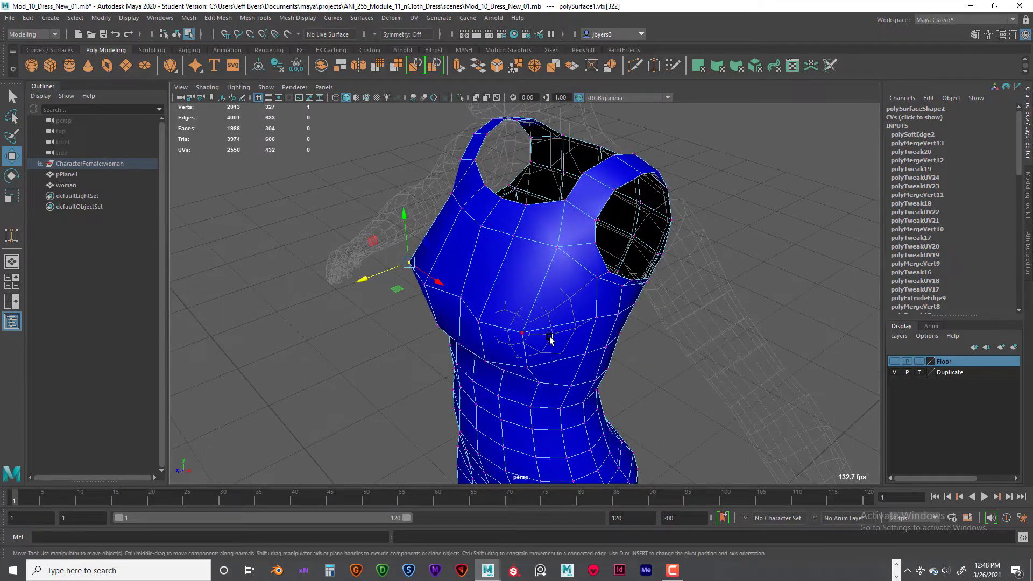
{"action": "left_click", "coordinate": [524, 335]}
{"action": "left_click_drag", "start_coordinate": [546, 347], "coordinate": [511, 355]}
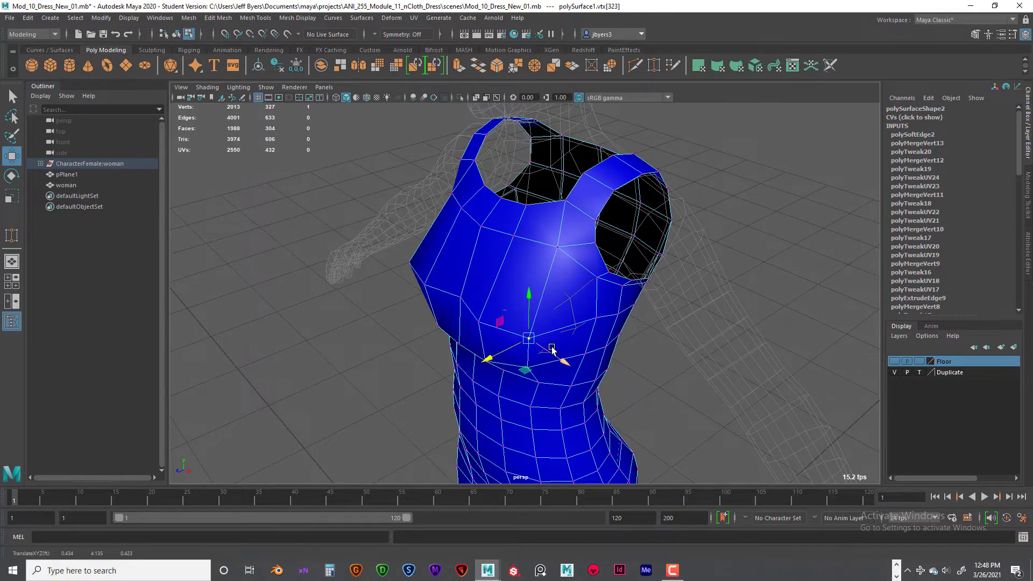
Move the dress vertices at the sides of the bust below the armholes outward, matching both sides
{"action": "left_click", "coordinate": [597, 319]}
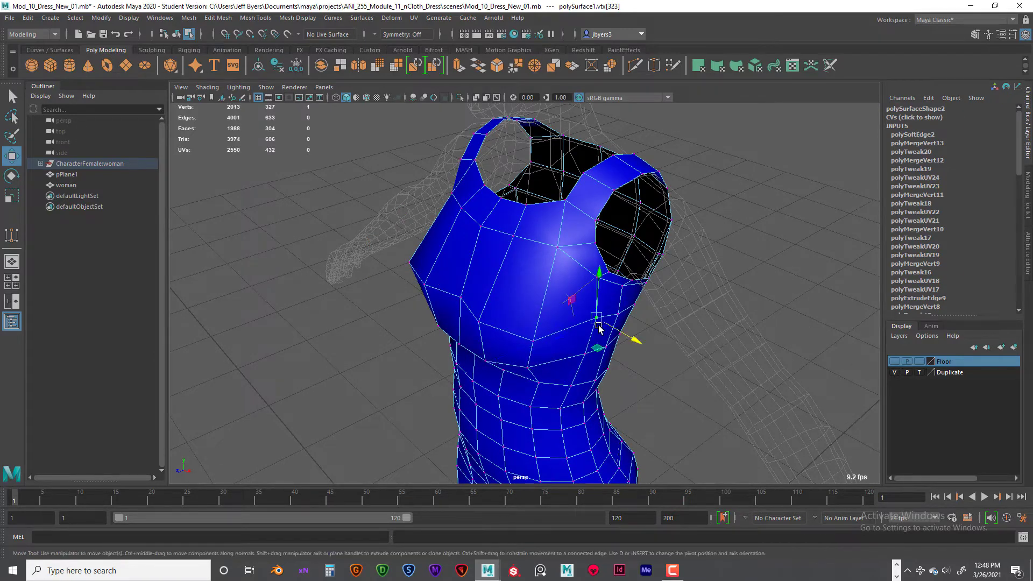
{"action": "left_click_drag", "start_coordinate": [614, 329], "coordinate": [648, 306]}
{"action": "left_click", "coordinate": [620, 291]}
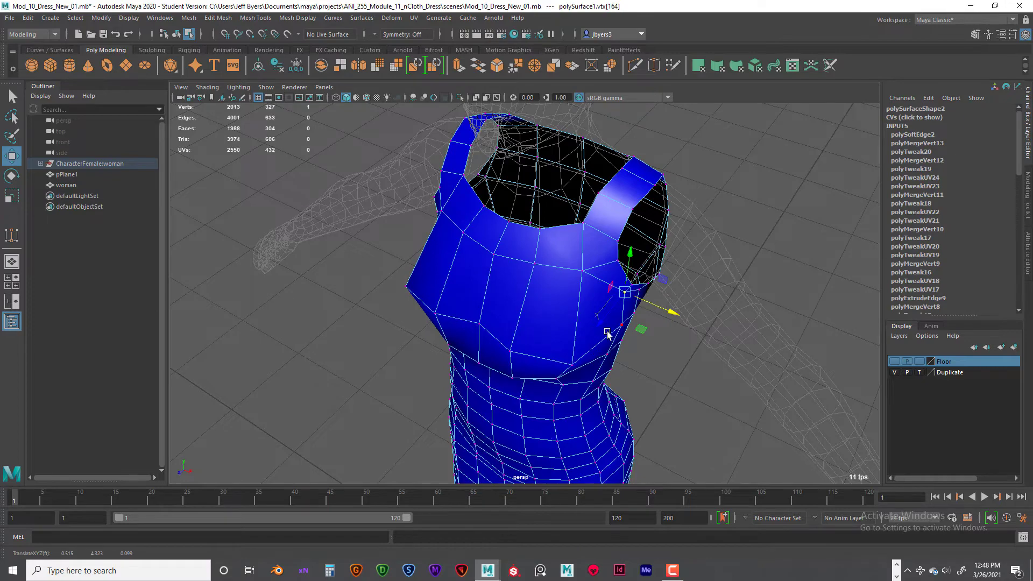
{"action": "left_click_drag", "start_coordinate": [607, 334], "coordinate": [569, 324], "text": "alt"}
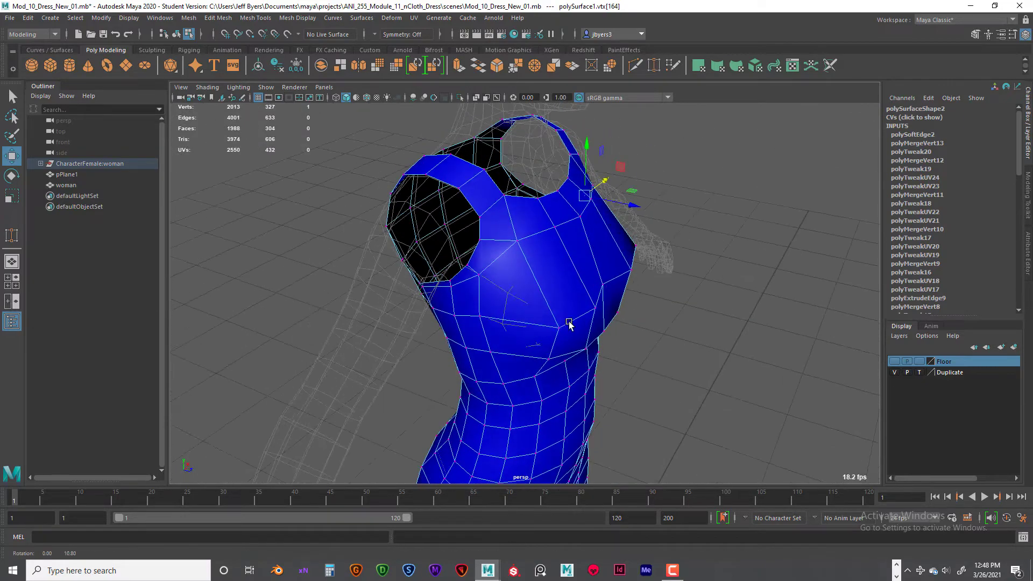
{"action": "left_click", "coordinate": [480, 318]}
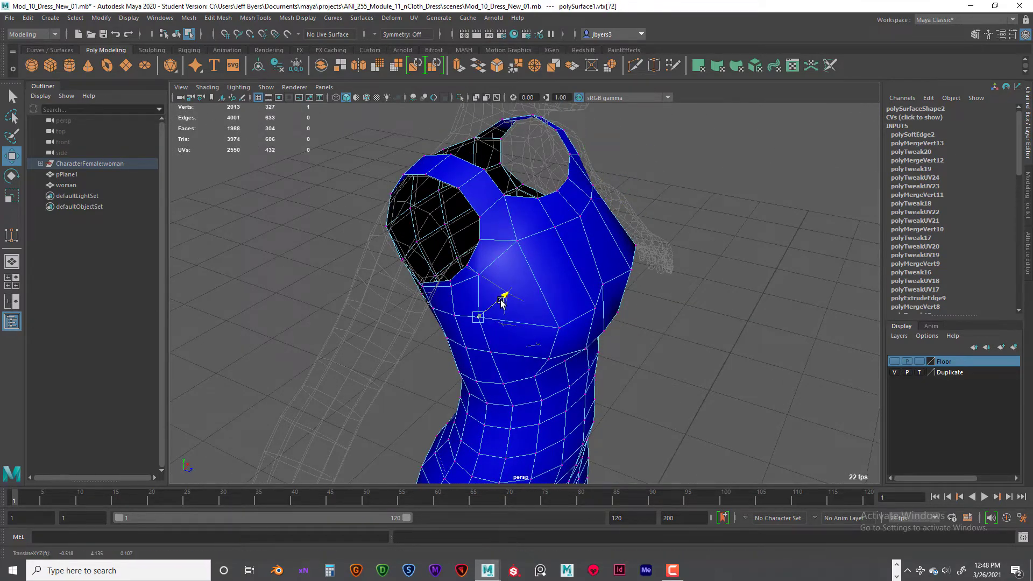
{"action": "left_click_drag", "start_coordinate": [500, 302], "coordinate": [567, 298], "text": "alt"}
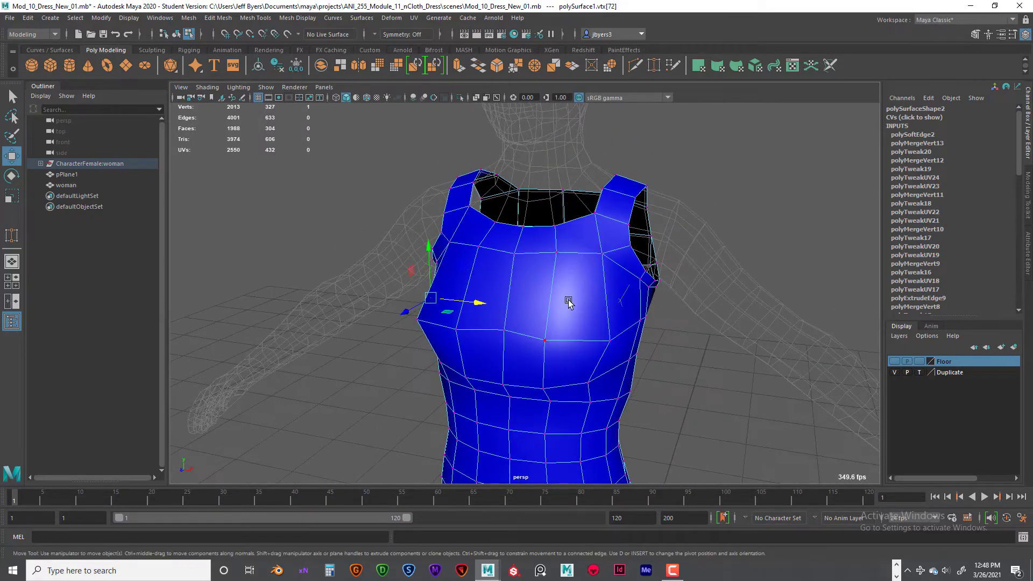
Return the dress to object mode and insert a horizontal edge loop across the bust, midway between the existing rows
{"action": "right_click_drag", "start_coordinate": [569, 274], "coordinate": [555, 326]}
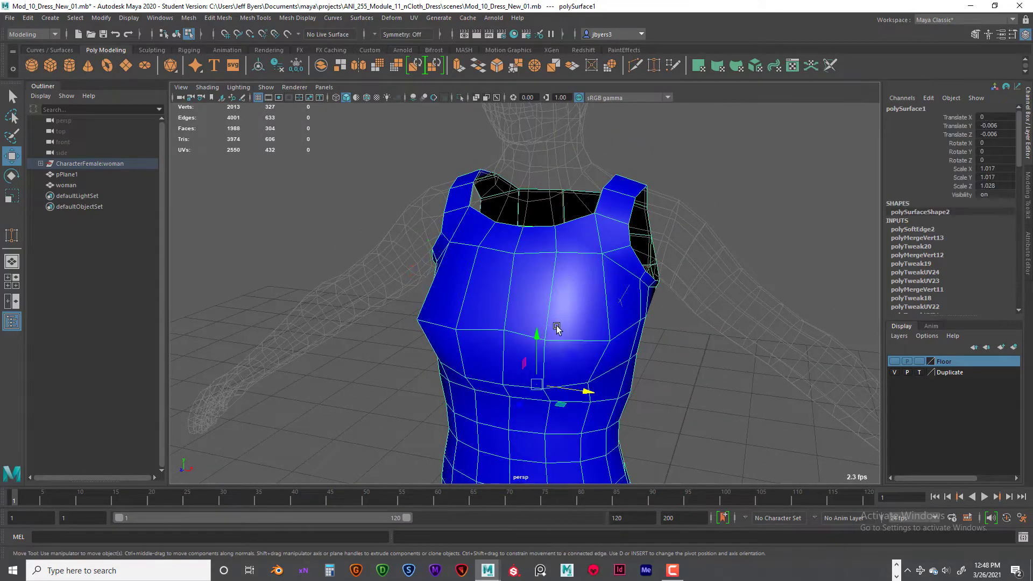
{"action": "left_click_drag", "start_coordinate": [555, 326], "coordinate": [443, 321], "text": "alt"}
{"action": "left_click_drag", "start_coordinate": [516, 300], "coordinate": [604, 312], "text": "alt"}
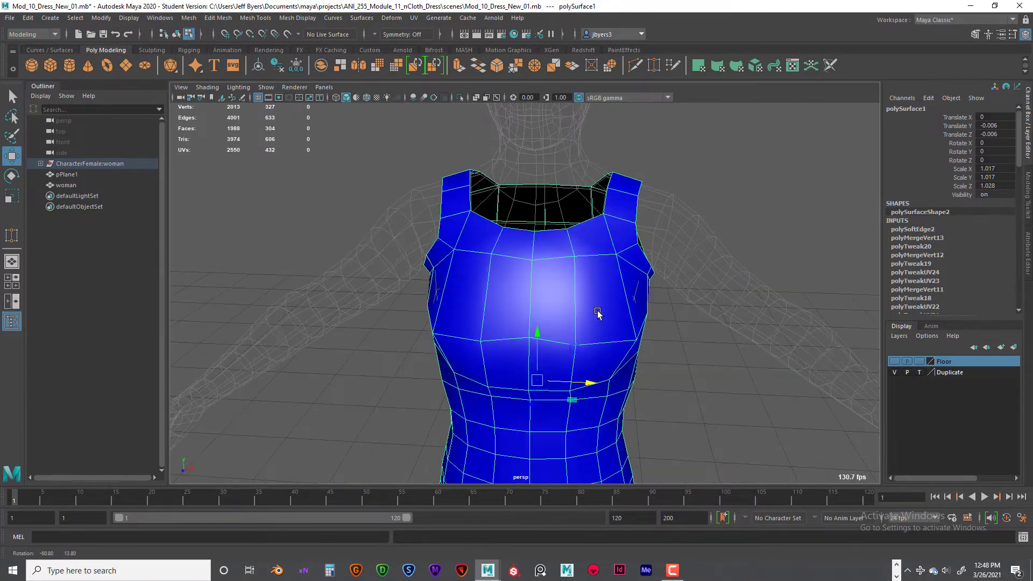
{"action": "right_click_drag", "start_coordinate": [597, 296], "coordinate": [535, 295], "text": "shift"}
{"action": "left_click_drag", "start_coordinate": [531, 302], "coordinate": [531, 301]}
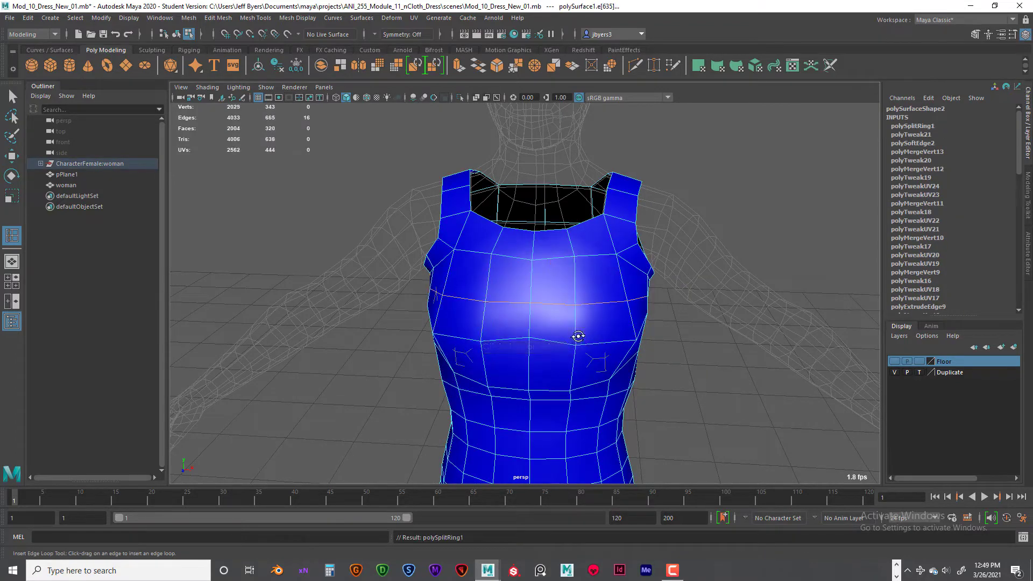
Return to object mode and examine the whole dress from the front and side for fit on the body
{"action": "left_click_drag", "start_coordinate": [577, 339], "coordinate": [550, 306], "text": "alt"}
{"action": "right_click_drag", "start_coordinate": [550, 274], "coordinate": [542, 361]}
{"action": "scroll", "coordinate": [607, 350], "scroll_direction": "down", "scroll_amount": 5}
{"action": "left_click_drag", "start_coordinate": [589, 361], "coordinate": [567, 318], "text": "alt"}
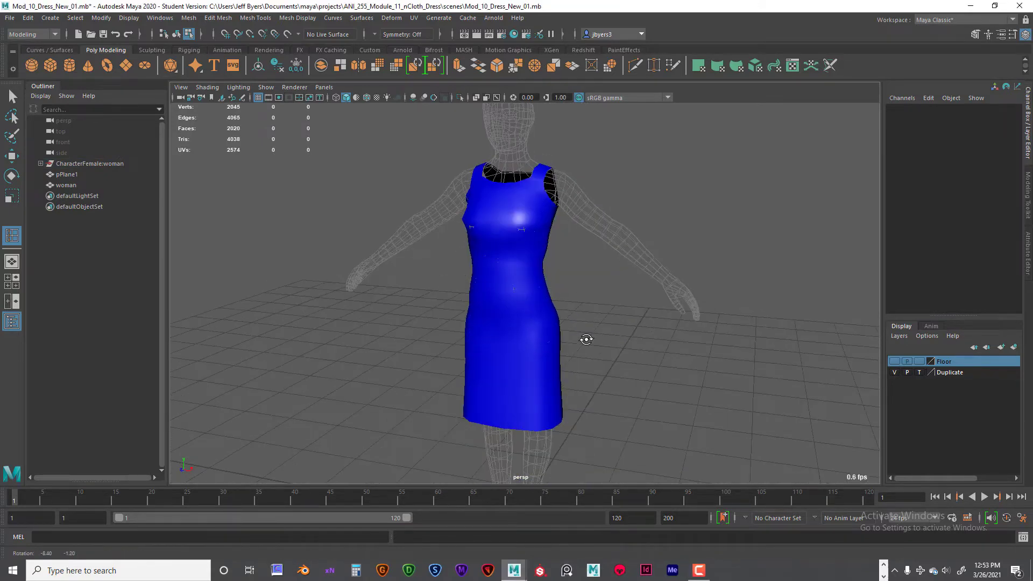
{"action": "left_click_drag", "start_coordinate": [586, 339], "coordinate": [604, 330], "text": "alt"}
{"action": "scroll", "coordinate": [561, 311], "scroll_direction": "up", "scroll_amount": 3}
{"action": "scroll", "coordinate": [551, 309], "scroll_direction": "up", "scroll_amount": 3}
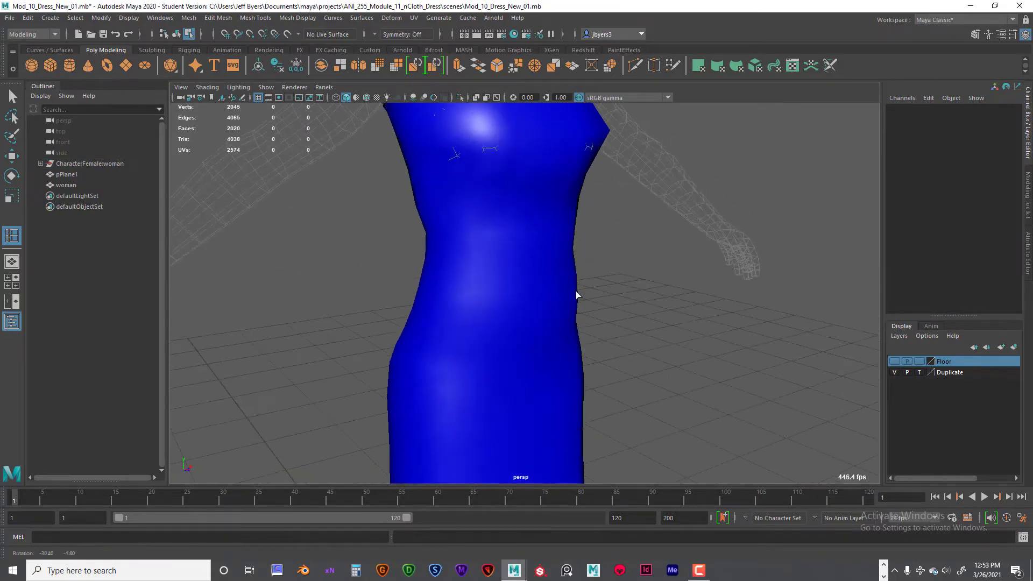
{"action": "scroll", "coordinate": [579, 357], "scroll_direction": "down", "scroll_amount": 3}
Put the dress in edge editing mode and undo the extra edge loop inserted just below the bust
{"action": "left_click", "coordinate": [552, 280]}
{"action": "mouse_move", "coordinate": [554, 316]}
{"action": "left_mouse_down", "text": "alt"}
{"action": "mouse_move", "coordinate": [542, 346]}
{"action": "mouse_move", "coordinate": [553, 325]}
{"action": "left_mouse_up", "text": "alt"}
{"action": "right_click_drag", "start_coordinate": [554, 325], "coordinate": [560, 249]}
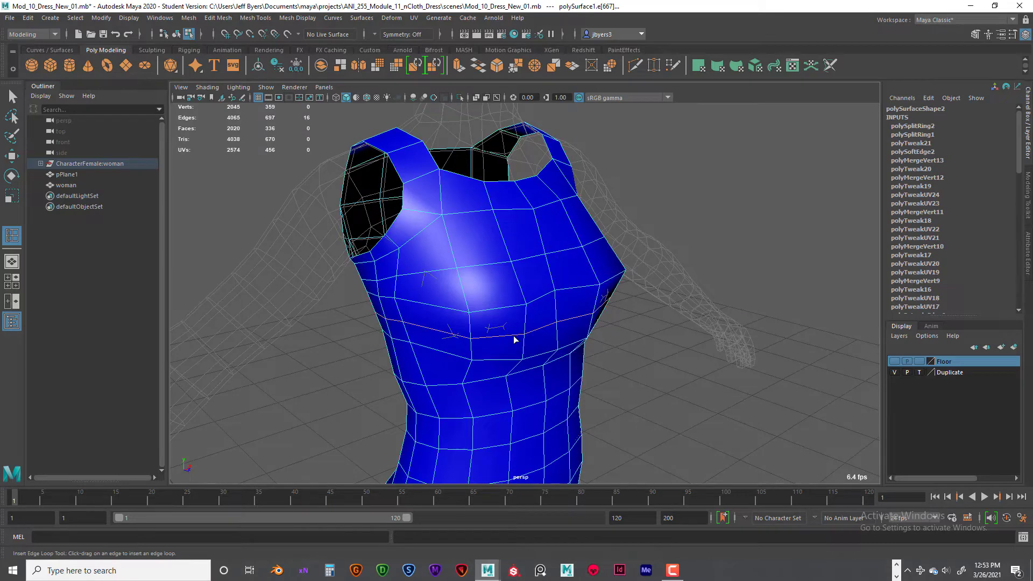
{"action": "left_click", "coordinate": [514, 337]}
{"action": "key", "text": "ctrl+z"}
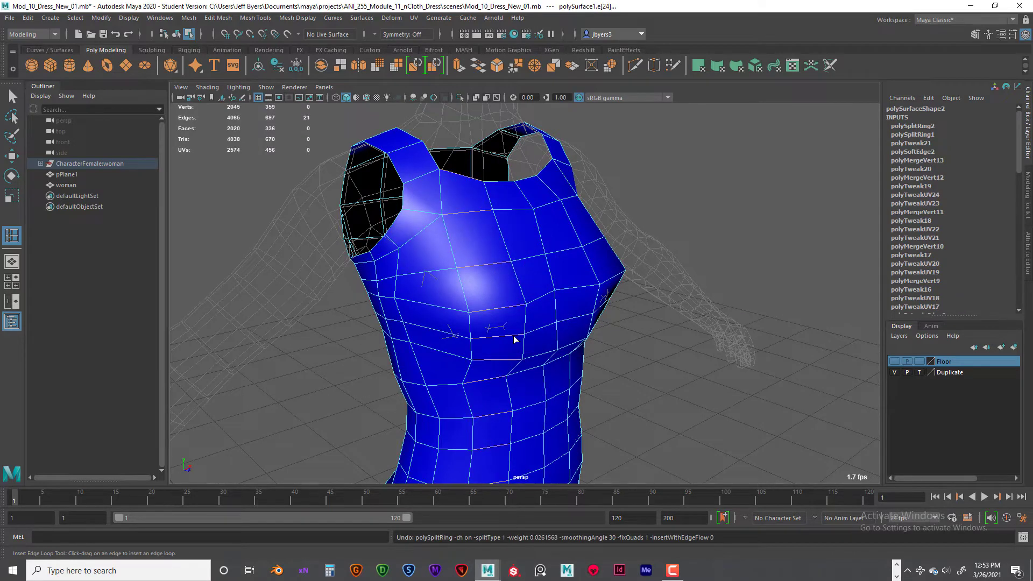
{"action": "key", "text": "q"}
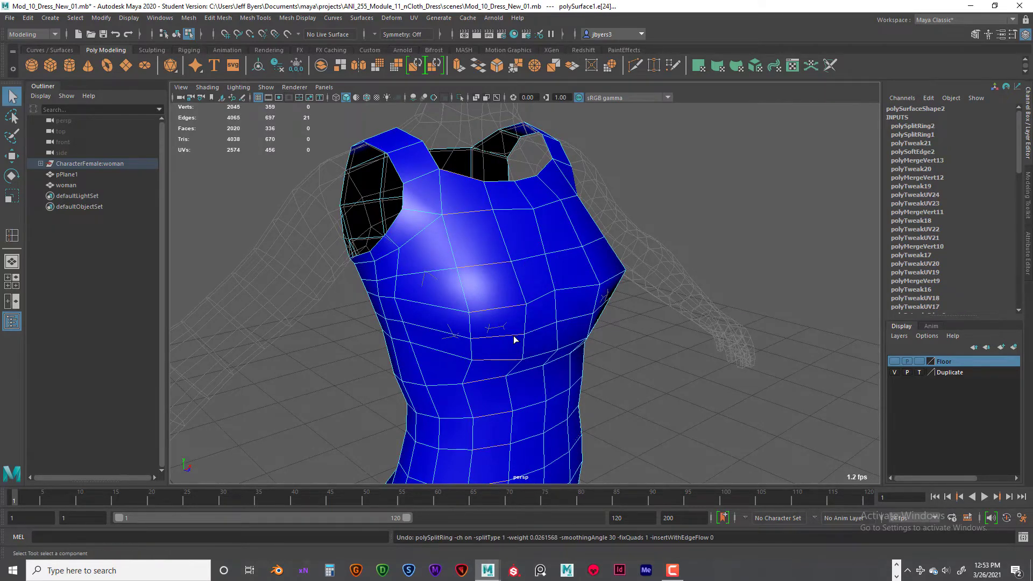
Select individual front edges in the dress row under the bust and move them forward to round out the underside
{"action": "left_click", "coordinate": [538, 343]}
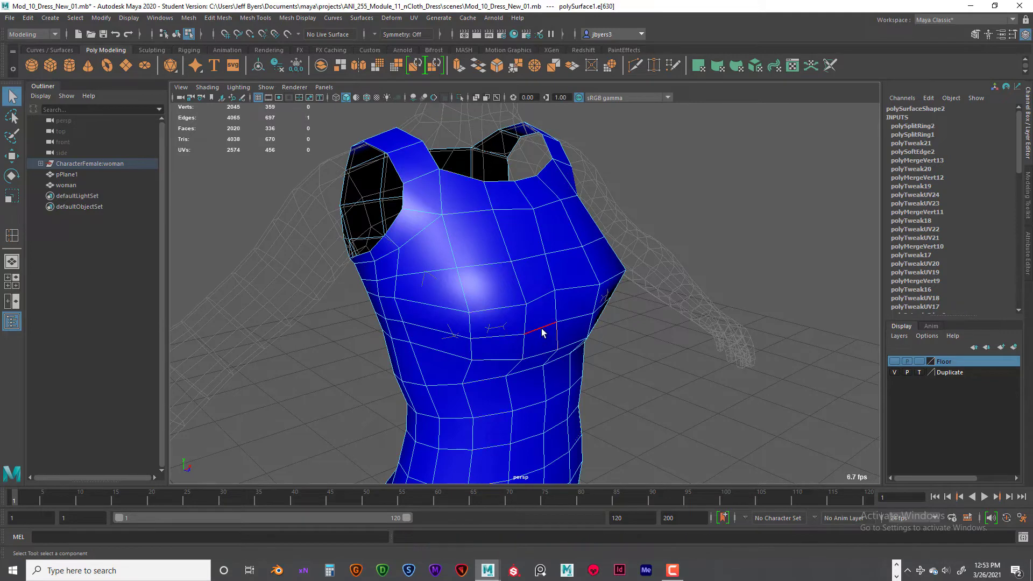
{"action": "left_click", "coordinate": [649, 357]}
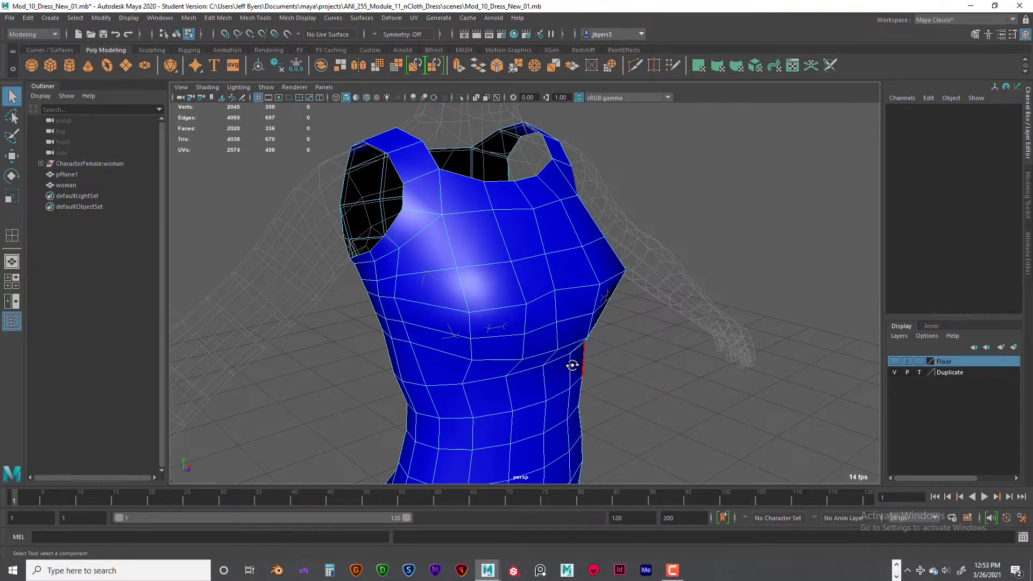
{"action": "left_click_drag", "start_coordinate": [572, 363], "coordinate": [450, 346], "text": "alt"}
{"action": "left_click", "coordinate": [448, 339]}
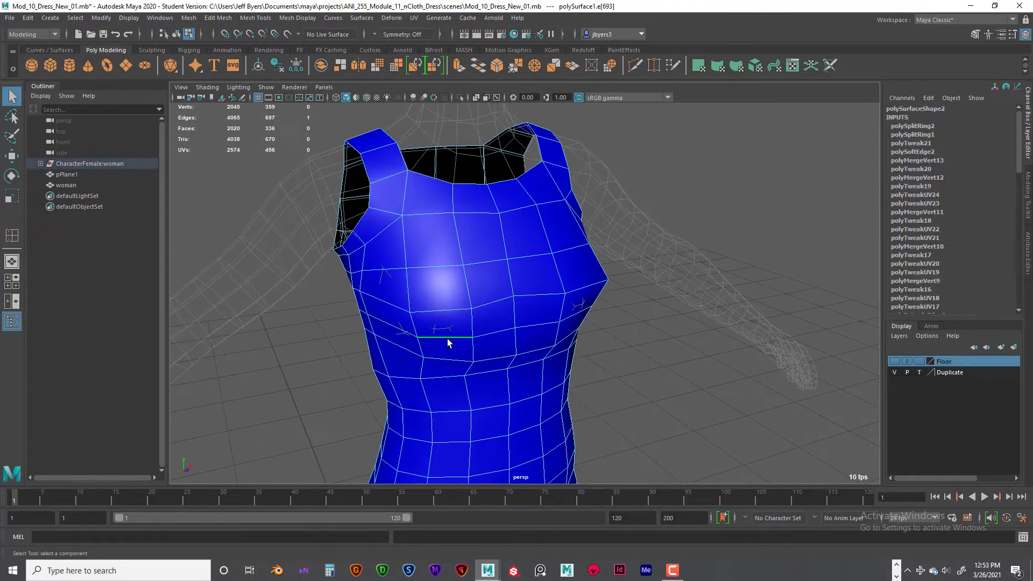
{"action": "key", "text": "w"}
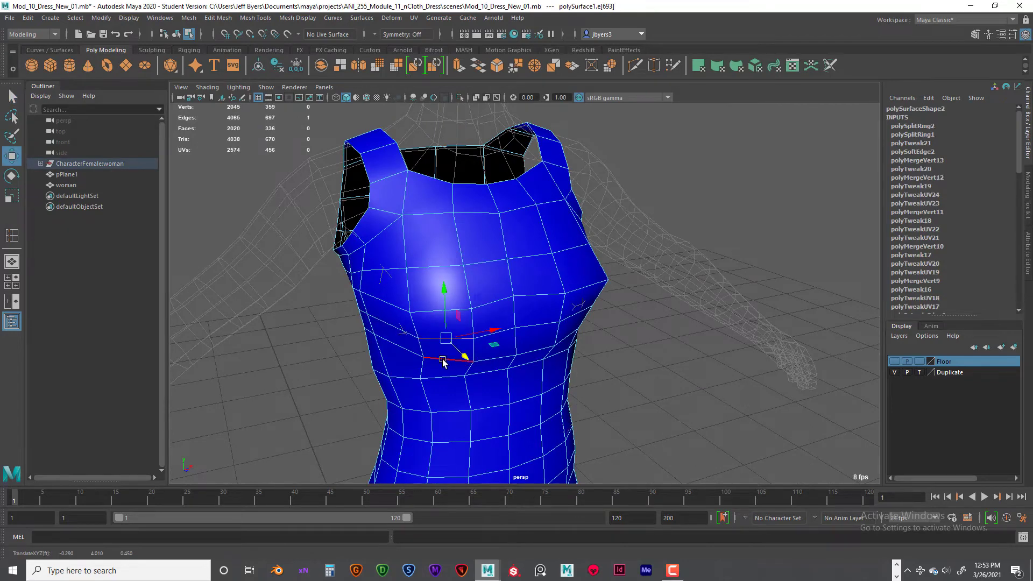
{"action": "mouse_move", "coordinate": [491, 332]}
{"action": "left_mouse_down"}
{"action": "mouse_move", "coordinate": [535, 373]}
{"action": "mouse_move", "coordinate": [477, 331]}
{"action": "mouse_move", "coordinate": [529, 322]}
{"action": "mouse_move", "coordinate": [574, 337]}
{"action": "mouse_move", "coordinate": [603, 328]}
{"action": "mouse_move", "coordinate": [612, 340]}
{"action": "left_mouse_up"}
{"action": "left_click", "coordinate": [486, 317]}
{"action": "left_click_drag", "start_coordinate": [456, 275], "coordinate": [564, 267], "text": "alt"}
{"action": "left_click", "coordinate": [431, 321]}
{"action": "left_click", "coordinate": [540, 264]}
{"action": "left_click_drag", "start_coordinate": [564, 266], "coordinate": [537, 297], "text": "alt"}
{"action": "left_click", "coordinate": [539, 295]}
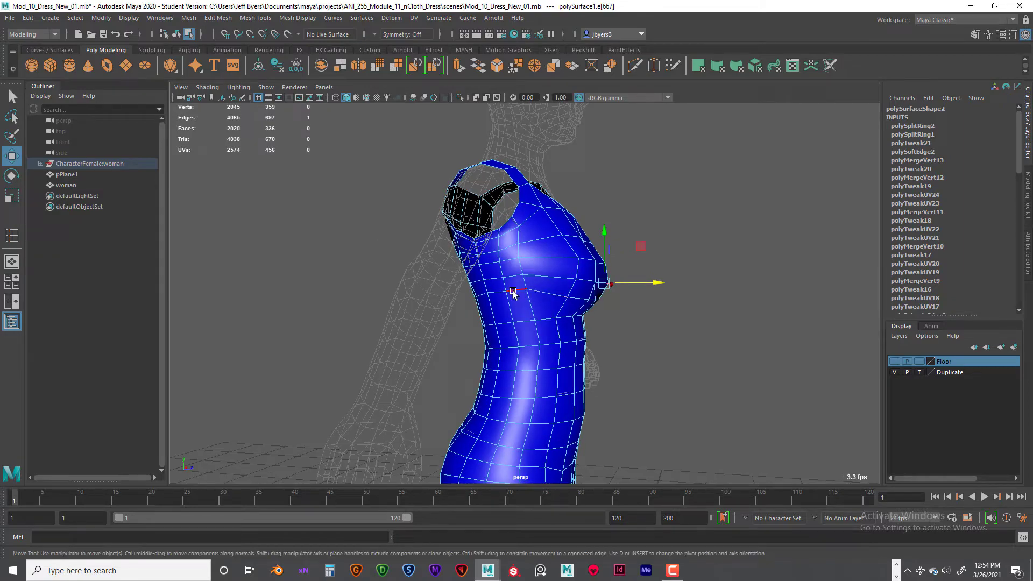
Select the horizontal edges running around the dress's sides and back in the row below the armholes
{"action": "left_click_drag", "start_coordinate": [513, 293], "coordinate": [600, 293], "text": "alt"}
{"action": "left_click_drag", "start_coordinate": [546, 292], "coordinate": [596, 296], "text": "alt"}
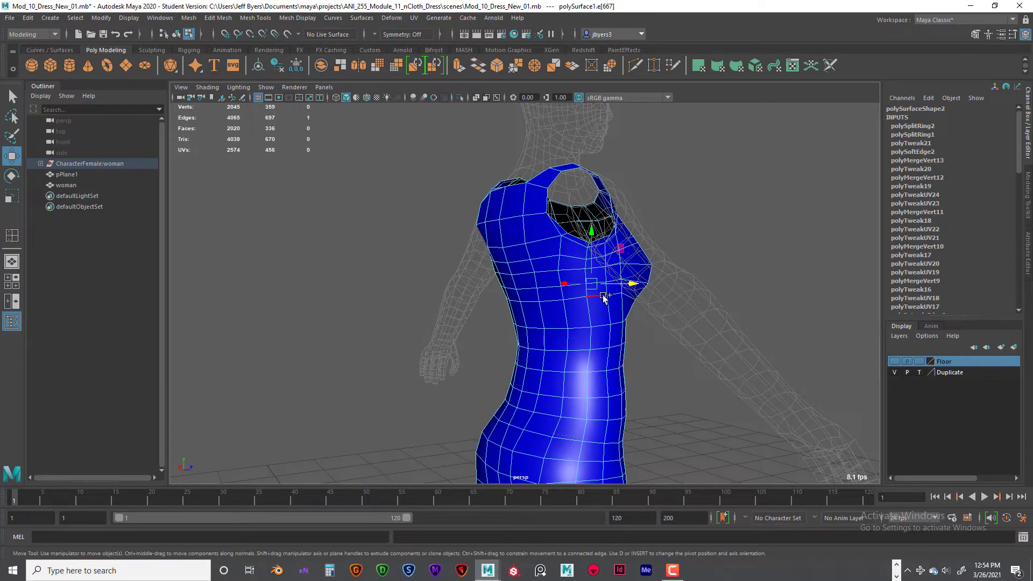
{"action": "key", "text": "q"}
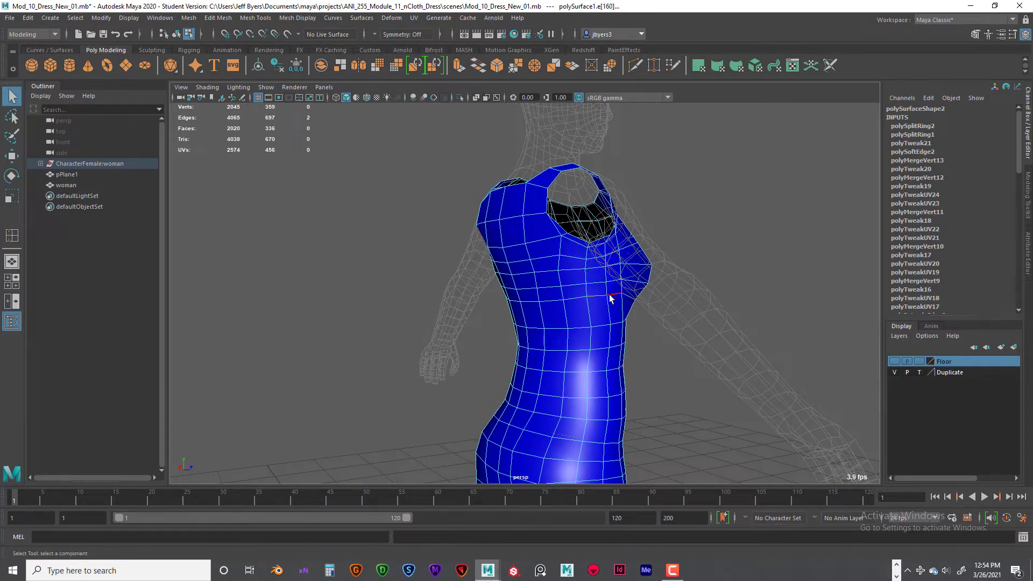
{"action": "left_click", "coordinate": [610, 299]}
{"action": "left_click_drag", "start_coordinate": [610, 298], "coordinate": [573, 324], "text": "alt"}
{"action": "left_click", "coordinate": [568, 305], "text": "shift"}
{"action": "left_click", "coordinate": [528, 297], "text": "shift"}
{"action": "left_click_drag", "start_coordinate": [528, 297], "coordinate": [555, 309], "text": "alt"}
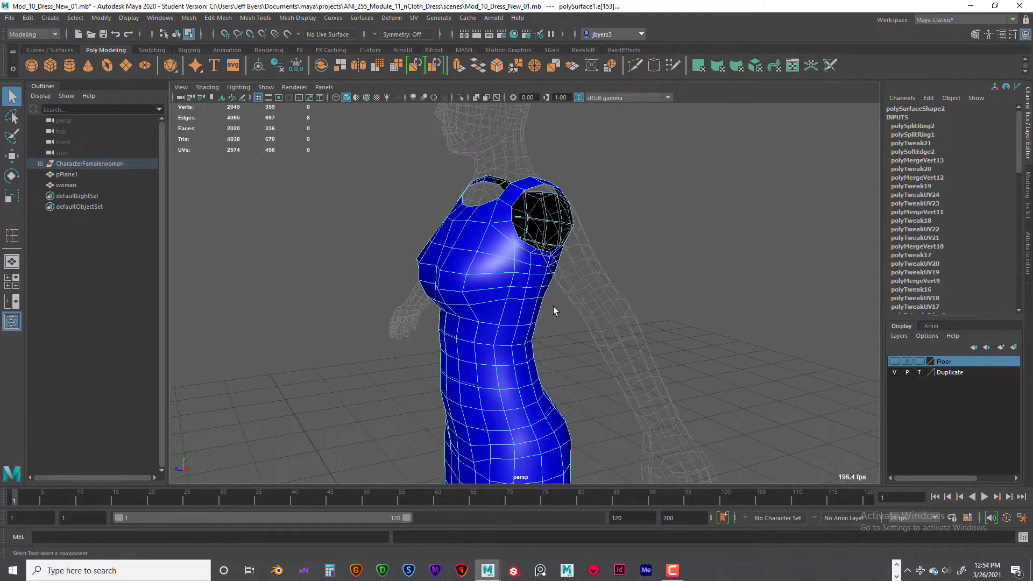
{"action": "key", "text": "ctrl+z"}
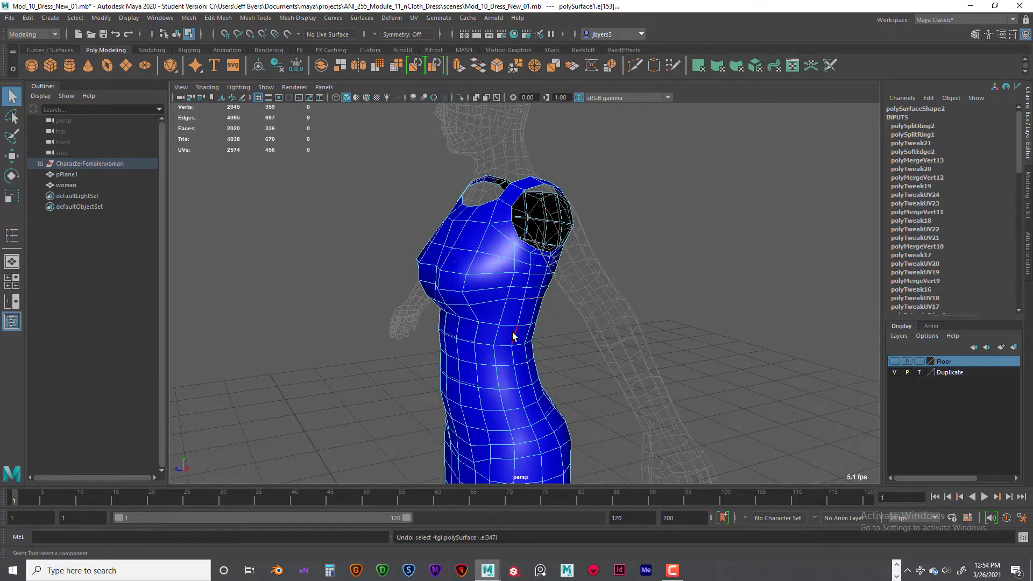
{"action": "left_click", "coordinate": [496, 330], "text": "shift"}
{"action": "left_click_drag", "start_coordinate": [496, 330], "coordinate": [599, 363], "text": "alt"}
Try to move the selected edges vertically using a Custom axis orientation and the Edge transform constraint
{"action": "double_click", "coordinate": [12, 156]}
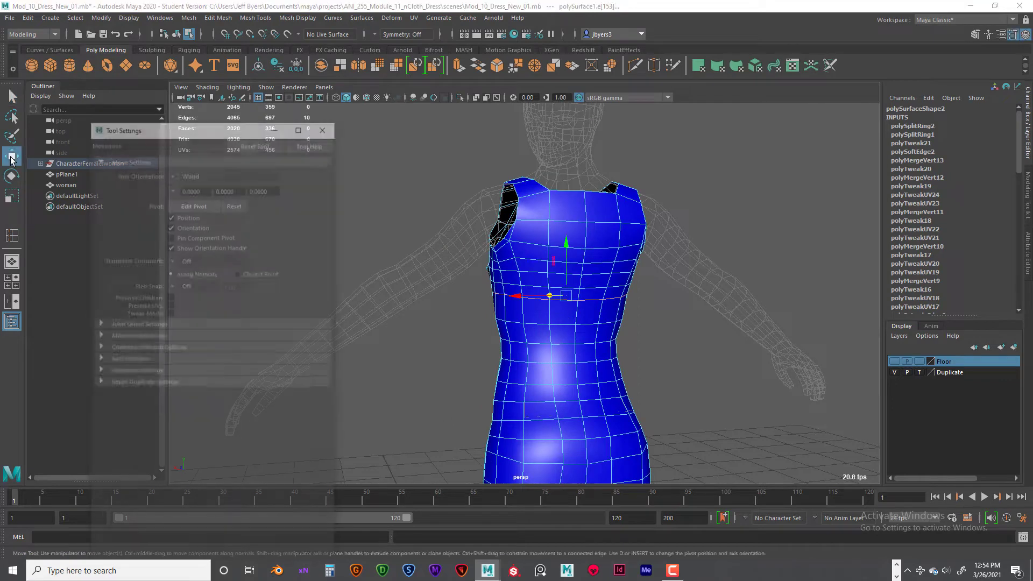
{"action": "left_click", "coordinate": [171, 174]}
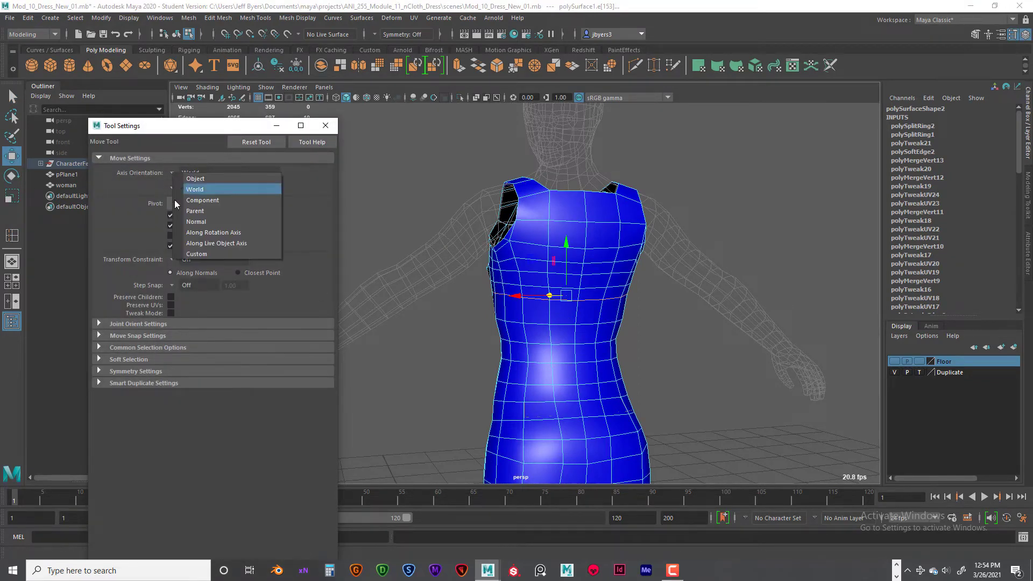
{"action": "left_click", "coordinate": [194, 254]}
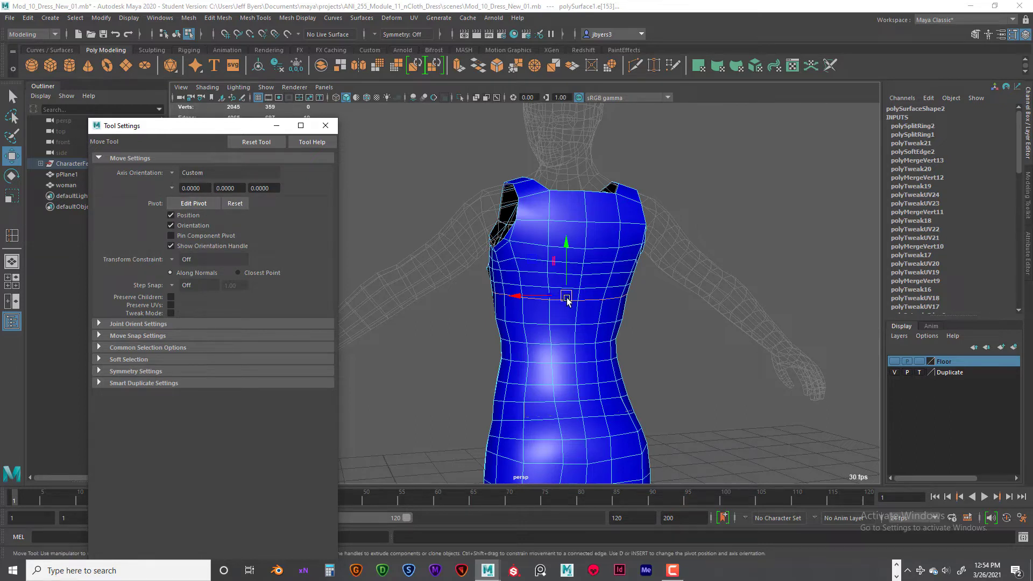
{"action": "left_click_drag", "start_coordinate": [568, 280], "coordinate": [543, 338]}
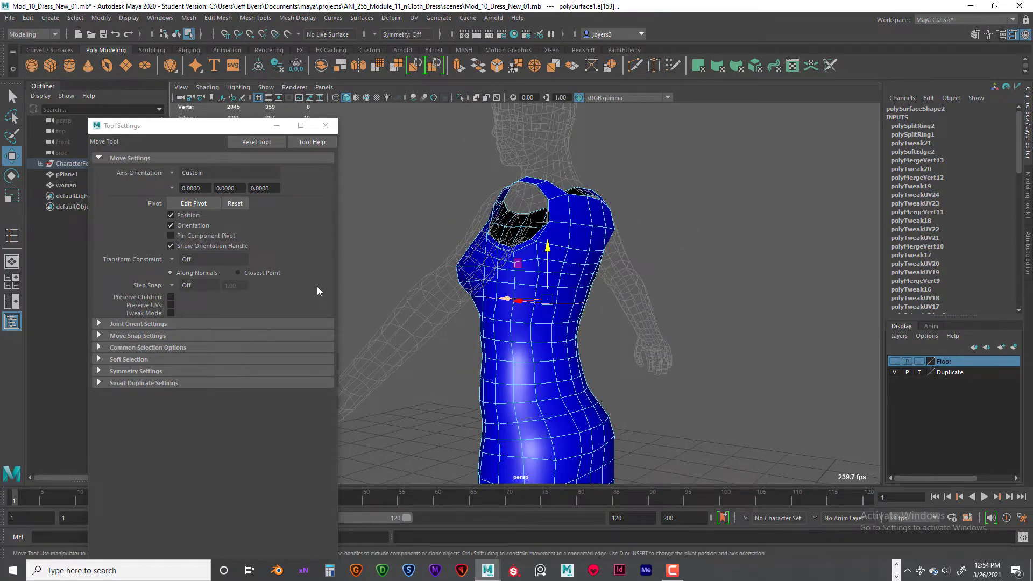
{"action": "left_click", "coordinate": [173, 259]}
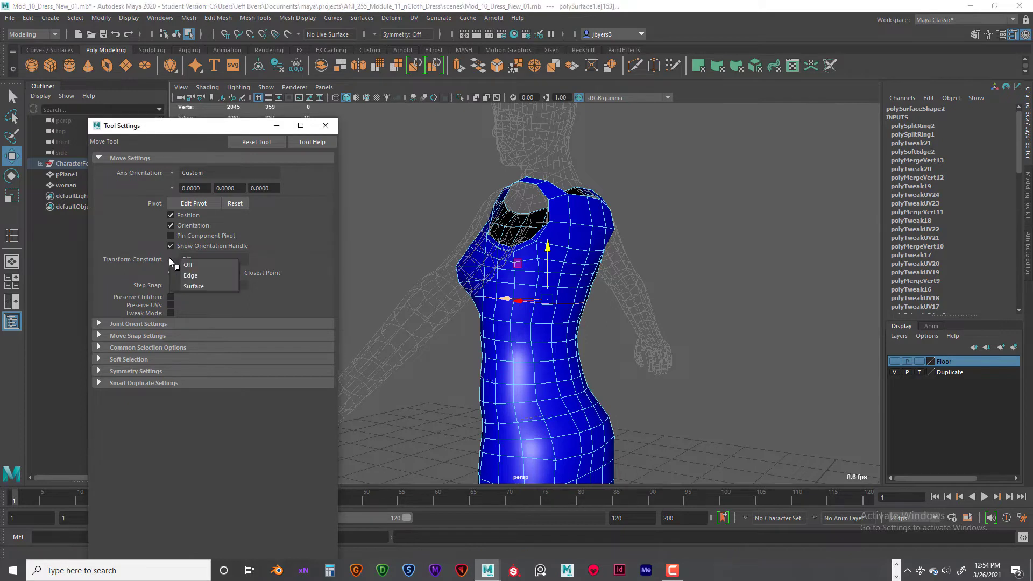
{"action": "left_click", "coordinate": [192, 276]}
{"action": "left_click_drag", "start_coordinate": [547, 262], "coordinate": [550, 260]}
Undo the constrained edge move and the Move tool's axis and constraint changes
{"action": "key", "text": "ctrl+z"}
{"action": "key", "text": "ctrl+z"}
{"action": "key", "text": "ctrl+z"}
{"action": "key", "text": "ctrl+z"}
{"action": "key", "text": "ctrl+z"}
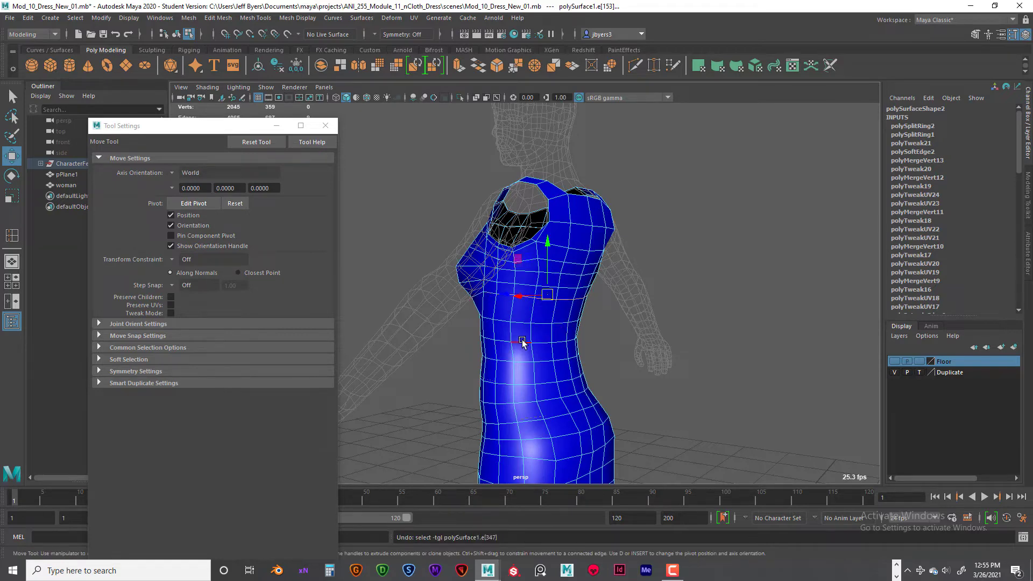
Add edges at the waist on the side of the dress to the selected row of edges
{"action": "key", "text": "q"}
{"action": "left_click_drag", "start_coordinate": [511, 365], "coordinate": [534, 366]}
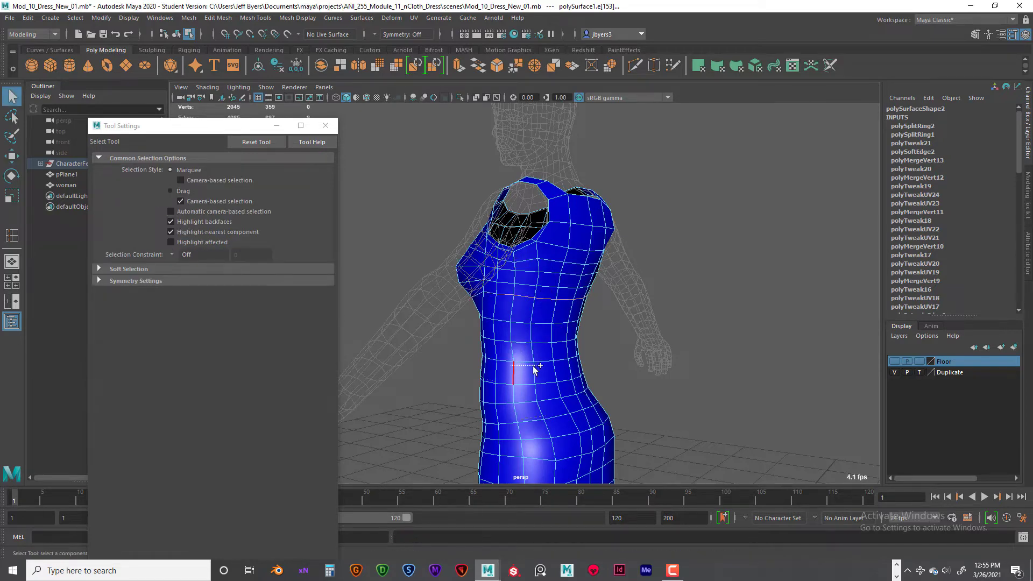
{"action": "left_click_drag", "start_coordinate": [455, 389], "coordinate": [559, 388], "text": "alt"}
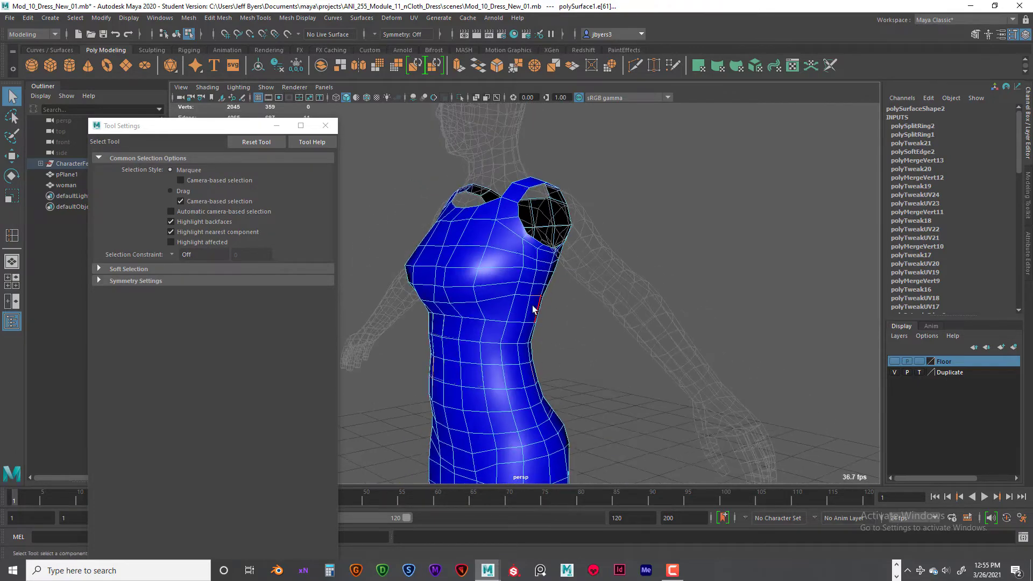
{"action": "left_click_drag", "start_coordinate": [530, 306], "coordinate": [422, 309], "text": "alt"}
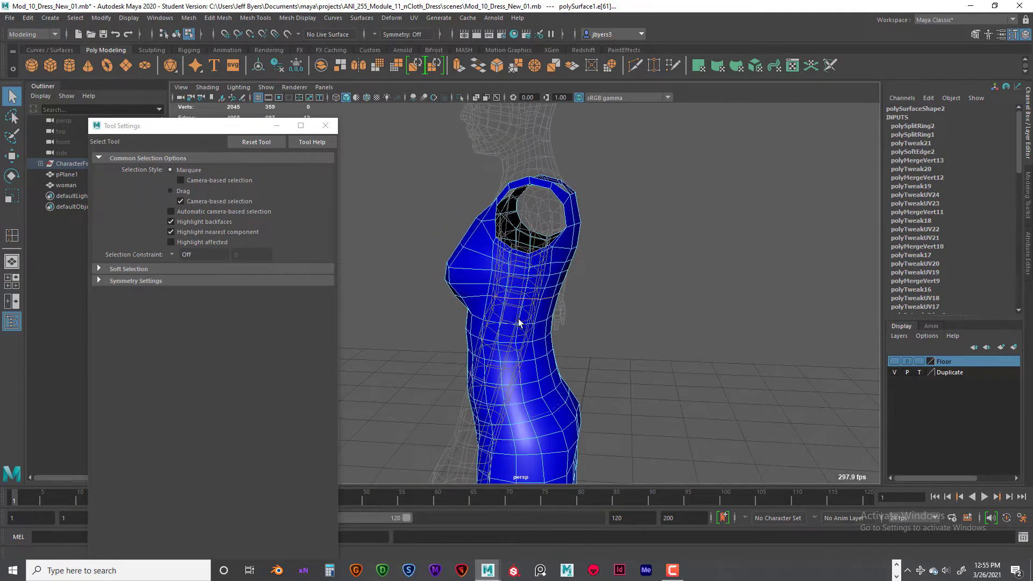
{"action": "left_click_drag", "start_coordinate": [560, 322], "coordinate": [490, 318], "text": "alt"}
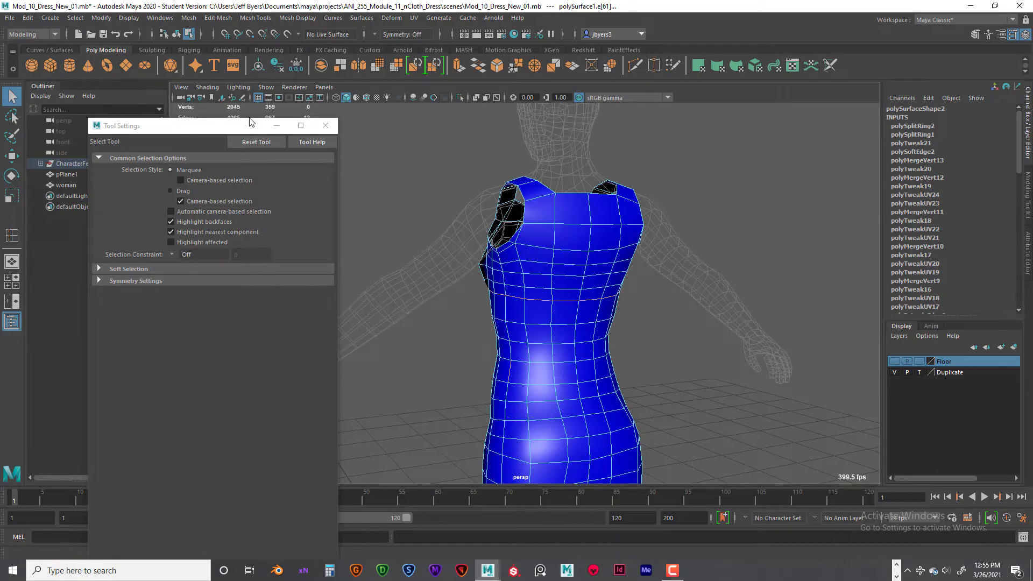
Reopen the Move tool's settings and set its axis orientation to Custom
{"action": "left_click", "coordinate": [325, 125]}
{"action": "double_click", "coordinate": [12, 157]}
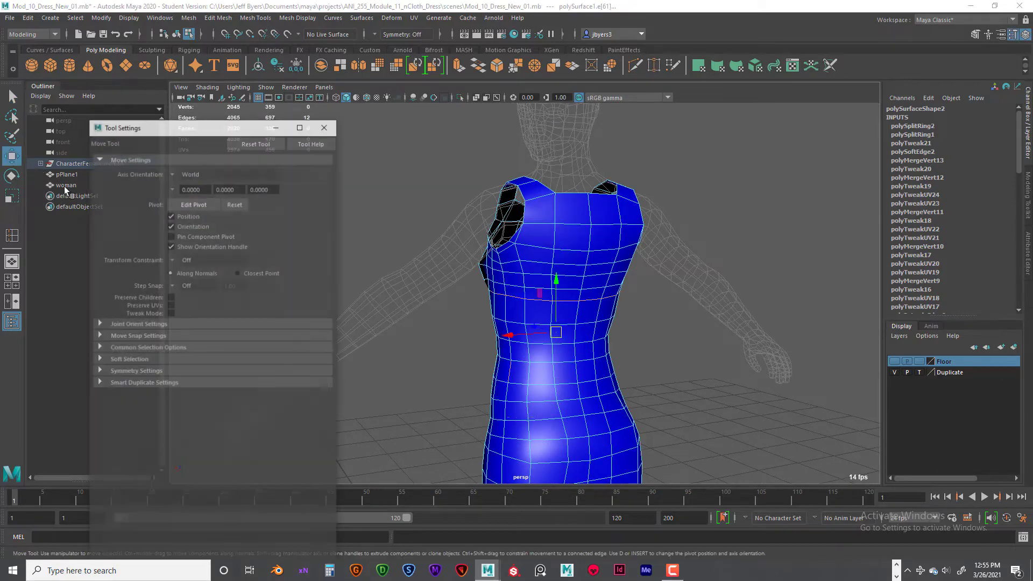
{"action": "left_click", "coordinate": [176, 171]}
{"action": "left_click", "coordinate": [194, 253]}
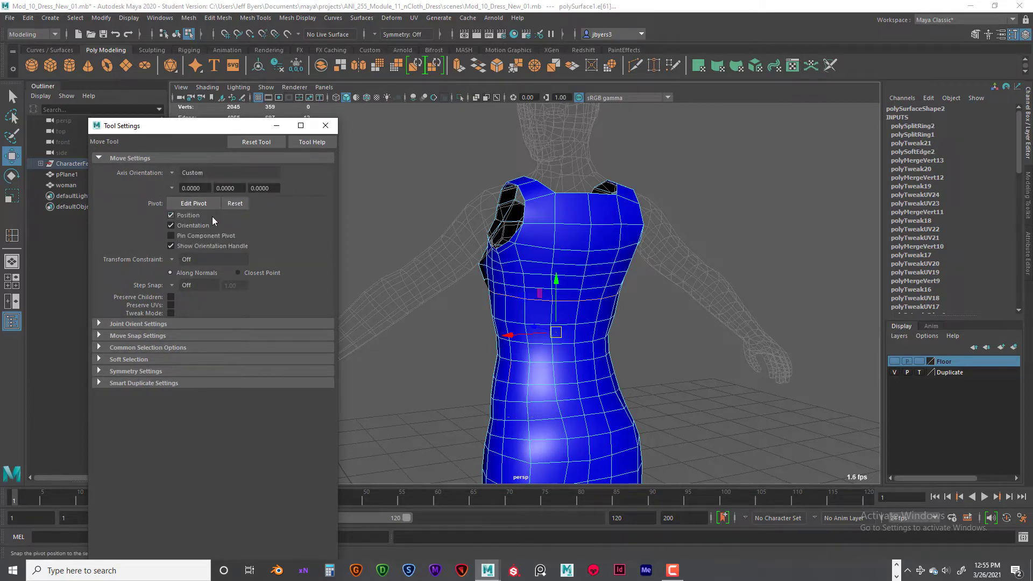
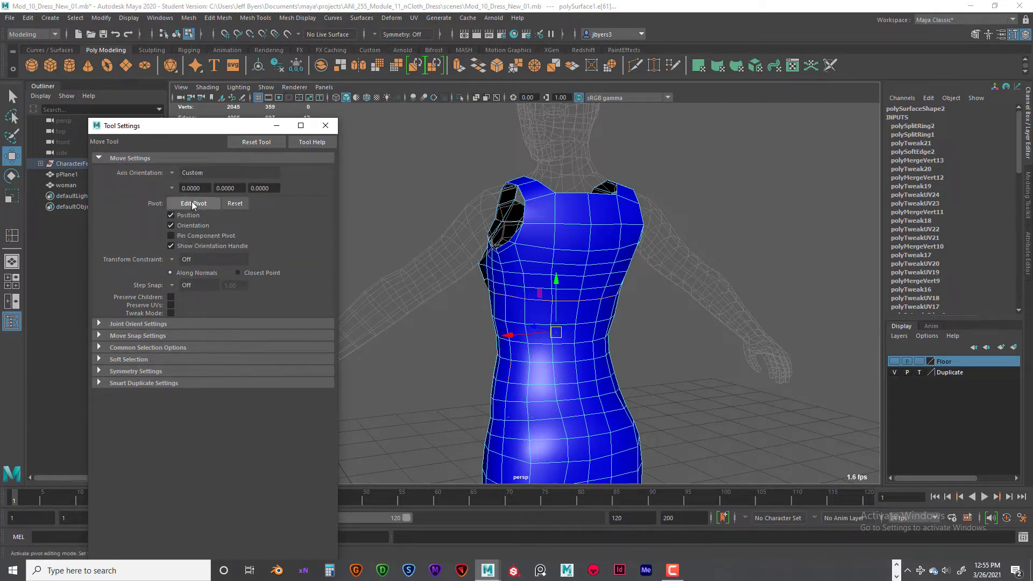
Set the Move tool's transform constraint to Edge and slide the selected waist edge row vertically along the dress surface
{"action": "left_click", "coordinate": [172, 260]}
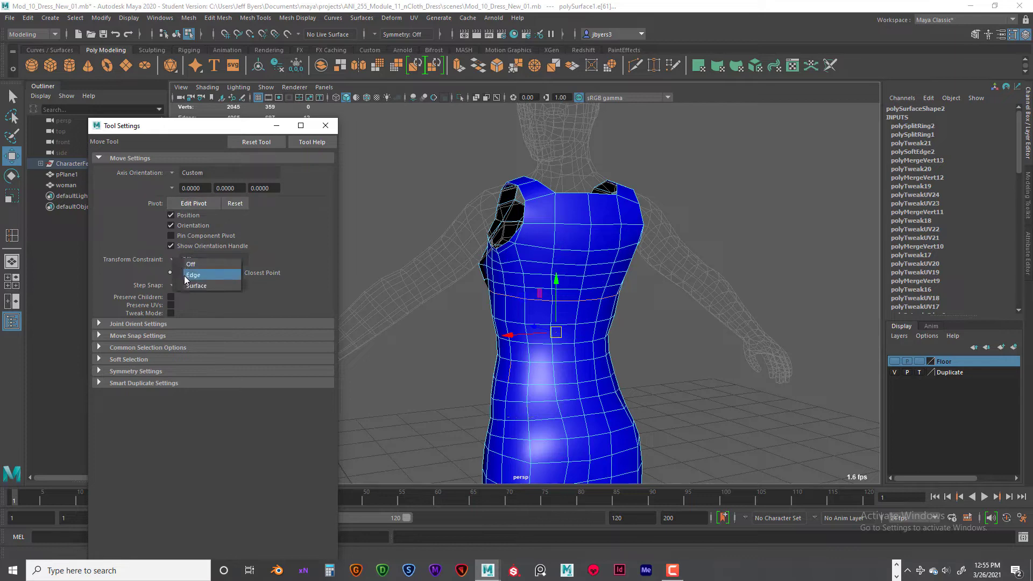
{"action": "left_click", "coordinate": [189, 272]}
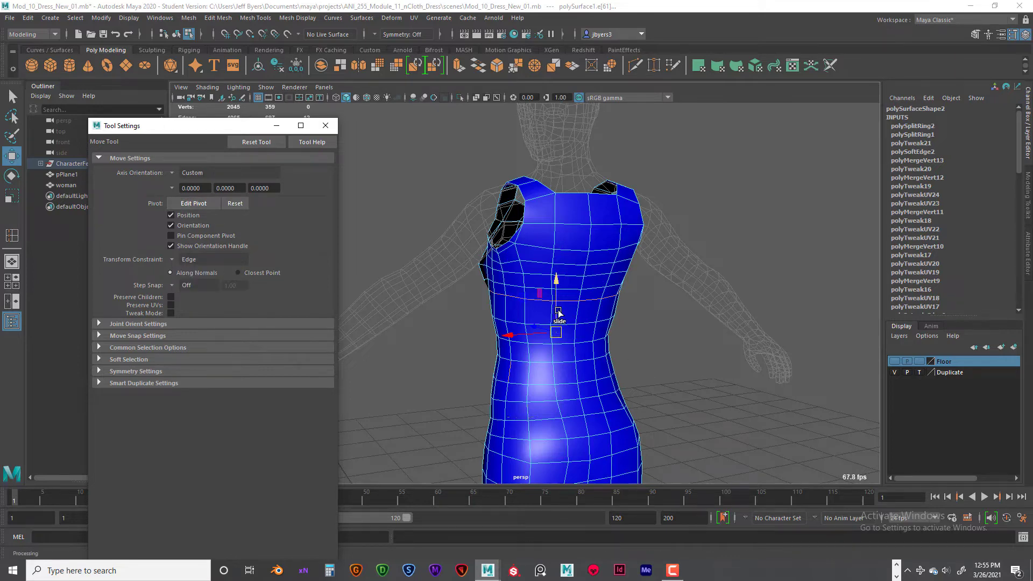
{"action": "left_click_drag", "start_coordinate": [559, 314], "coordinate": [528, 299], "text": "alt"}
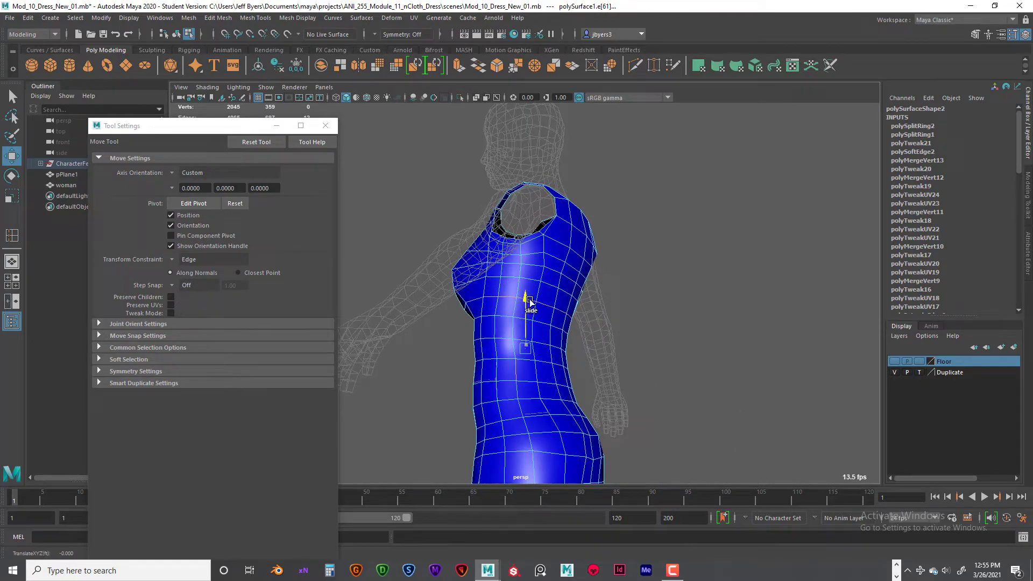
Examine the dress's edge rows and fit around the bust, waist and skirt from the front and both sides
{"action": "left_click_drag", "start_coordinate": [589, 320], "coordinate": [451, 342], "text": "alt"}
{"action": "scroll", "coordinate": [470, 361], "scroll_direction": "down", "scroll_amount": 6}
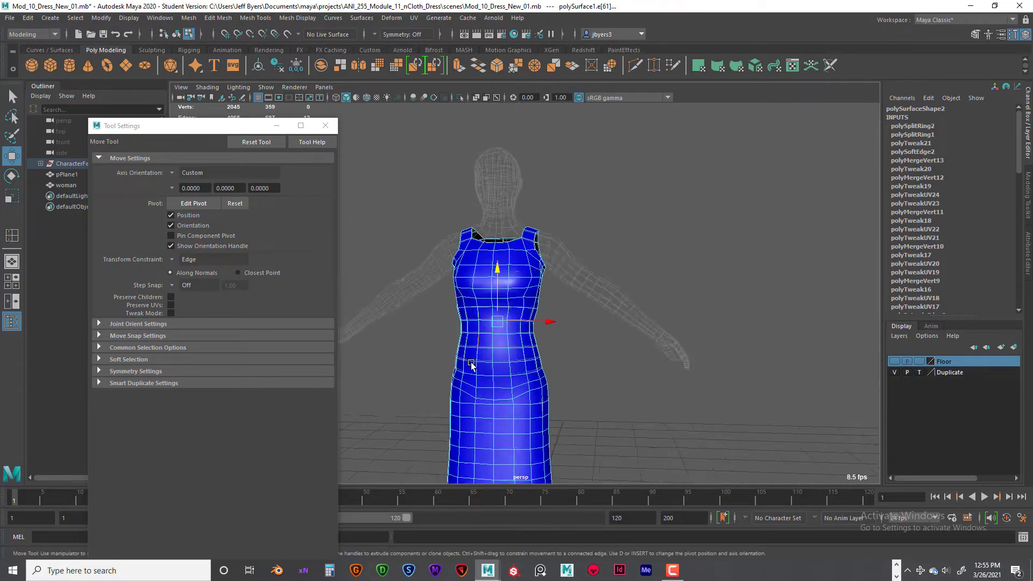
{"action": "middle_click_drag", "start_coordinate": [482, 357], "coordinate": [476, 311], "text": "alt"}
{"action": "left_click_drag", "start_coordinate": [476, 311], "coordinate": [503, 300], "text": "alt"}
{"action": "middle_click_drag", "start_coordinate": [502, 299], "coordinate": [518, 353], "text": "alt"}
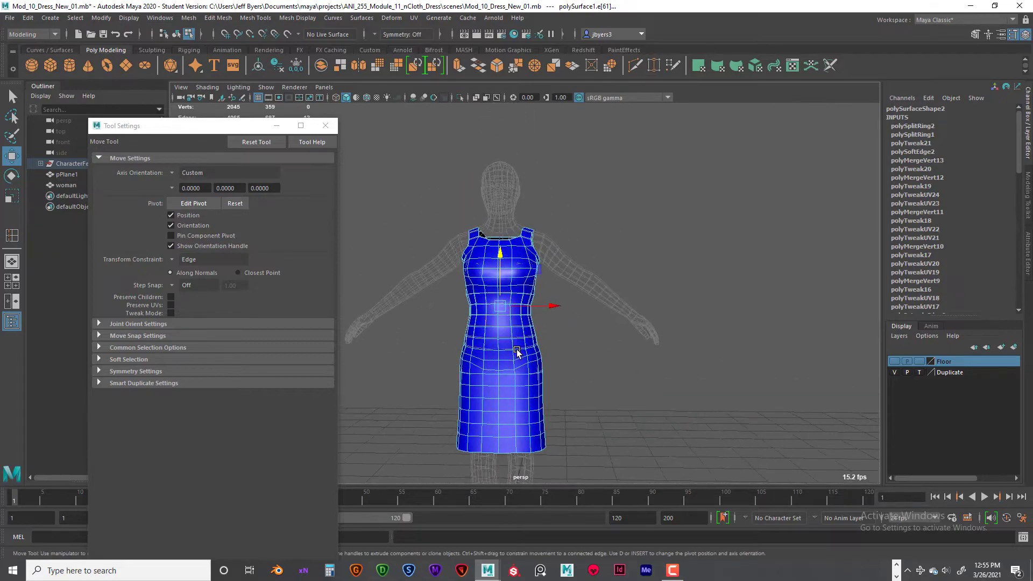
{"action": "scroll", "coordinate": [519, 353], "scroll_direction": "up", "scroll_amount": 4}
{"action": "left_click_drag", "start_coordinate": [520, 352], "coordinate": [562, 319], "text": "alt"}
{"action": "scroll", "coordinate": [503, 354], "scroll_direction": "up", "scroll_amount": 5}
{"action": "scroll", "coordinate": [566, 351], "scroll_direction": "down", "scroll_amount": 4}
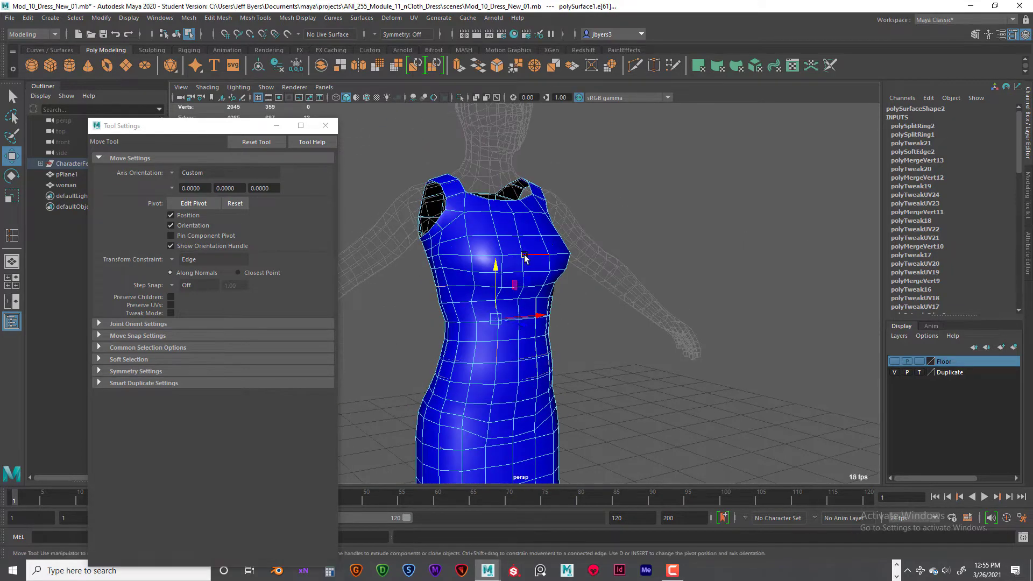
{"action": "right_click_drag", "start_coordinate": [523, 256], "coordinate": [517, 322]}
{"action": "scroll", "coordinate": [585, 348], "scroll_direction": "down", "scroll_amount": 5}
{"action": "left_click", "coordinate": [597, 362]}
{"action": "left_click_drag", "start_coordinate": [584, 362], "coordinate": [500, 315], "text": "alt"}
{"action": "scroll", "coordinate": [476, 368], "scroll_direction": "up", "scroll_amount": 4}
{"action": "left_click", "coordinate": [502, 295]}
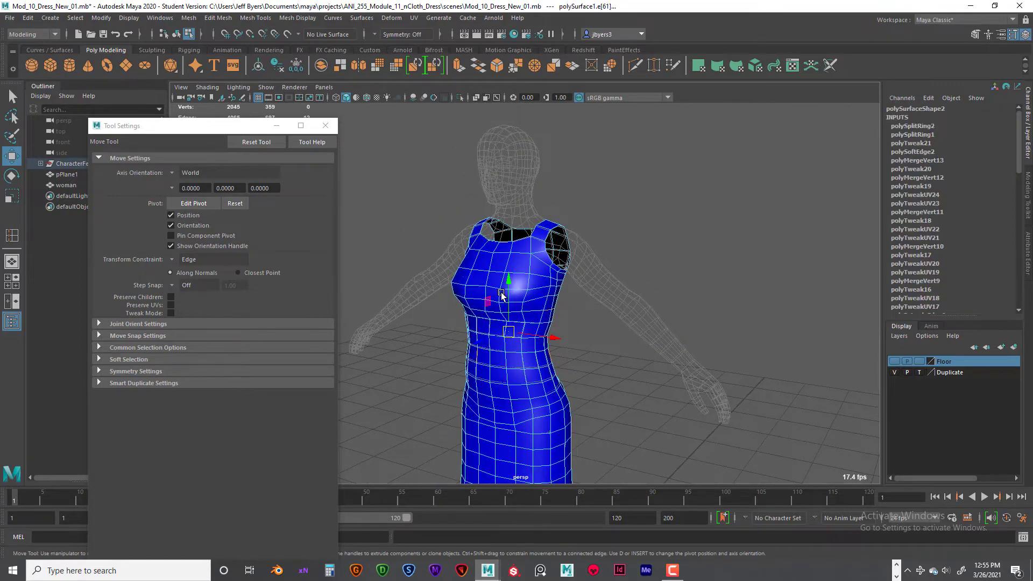
Select all edges of the dress mesh and apply Soften Edge to them
{"action": "right_click_drag", "start_coordinate": [513, 259], "coordinate": [513, 323]}
{"action": "scroll", "coordinate": [528, 303], "scroll_direction": "down", "scroll_amount": 5}
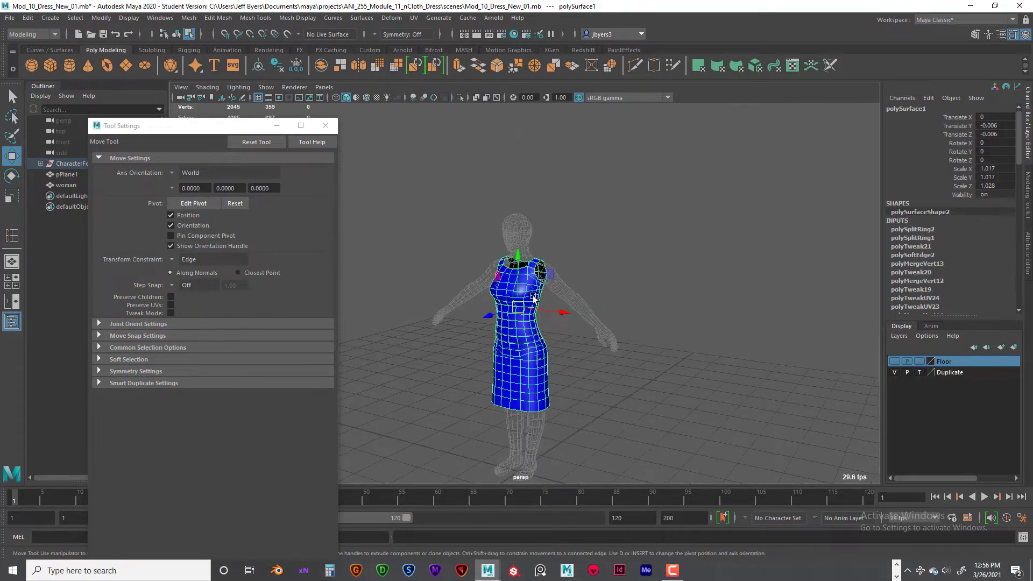
{"action": "right_click_drag", "start_coordinate": [584, 234], "coordinate": [584, 207]}
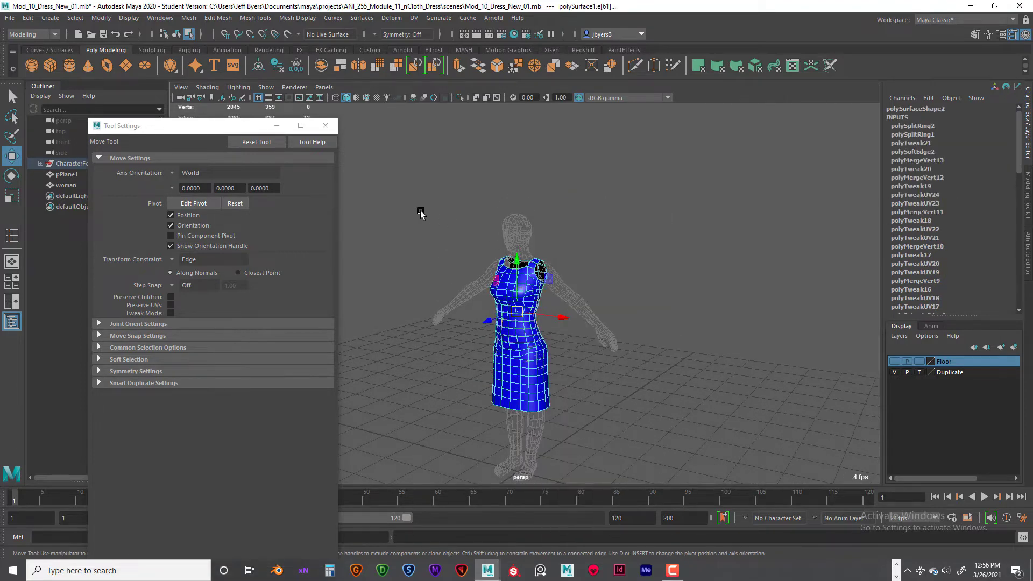
{"action": "key", "text": "space"}
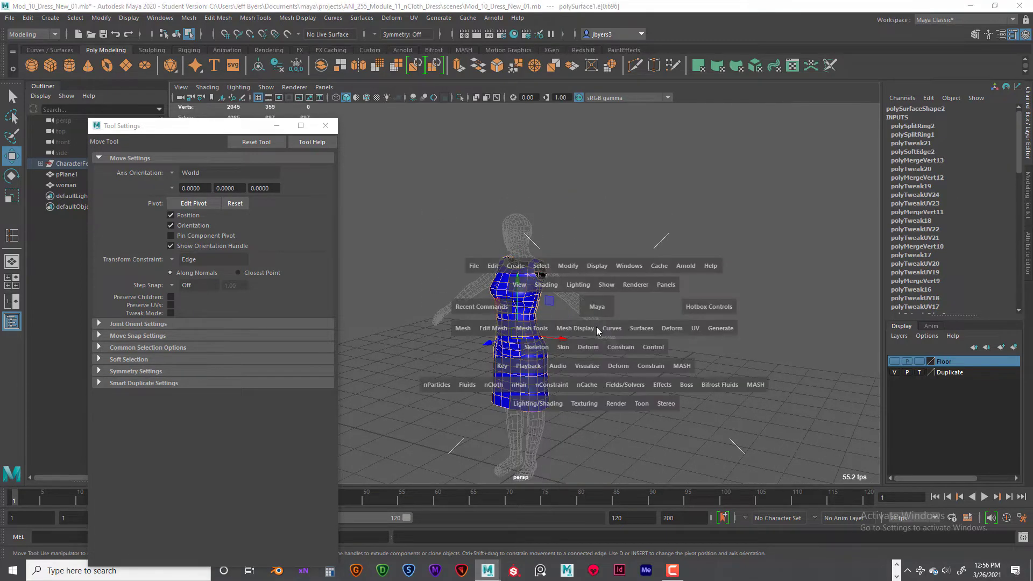
{"action": "left_click", "coordinate": [588, 330]}
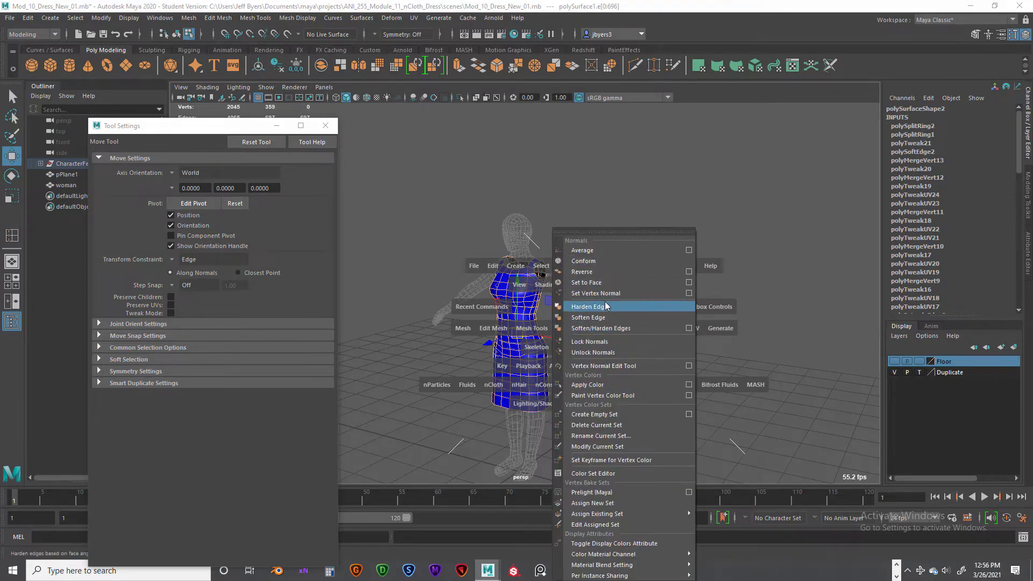
{"action": "left_click", "coordinate": [598, 319]}
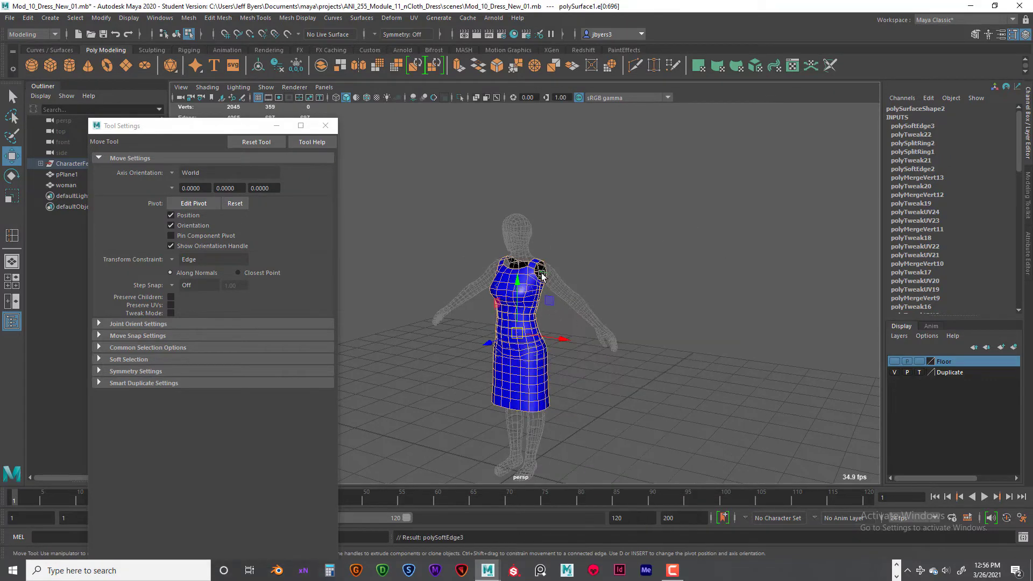
Deselect the dress in object mode and examine its smoothed shading and silhouette from the bust down to the hem
{"action": "right_click_drag", "start_coordinate": [542, 275], "coordinate": [543, 340]}
{"action": "left_click", "coordinate": [592, 362]}
{"action": "scroll", "coordinate": [599, 372], "scroll_direction": "up", "scroll_amount": 3}
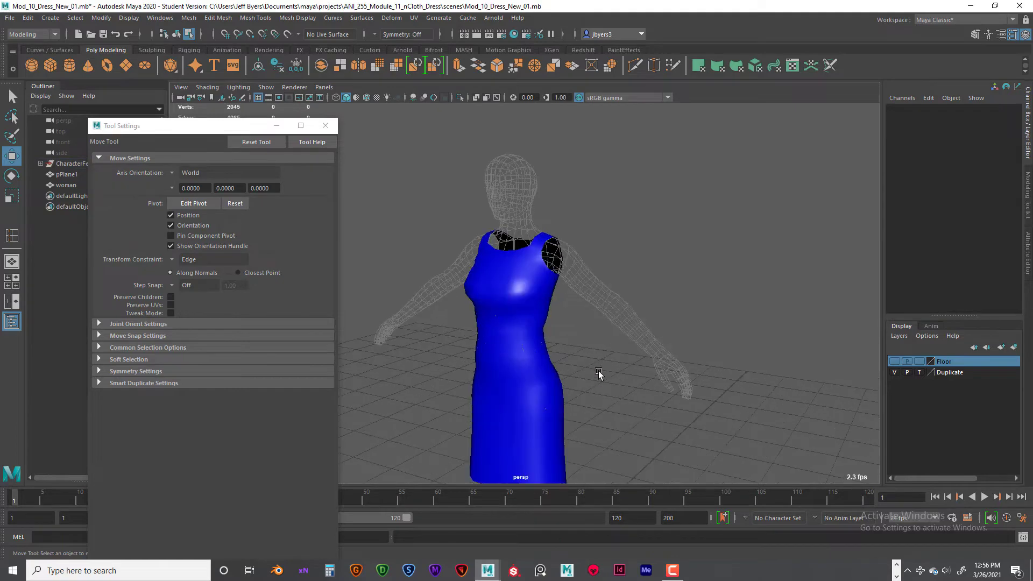
{"action": "scroll", "coordinate": [599, 373], "scroll_direction": "up", "scroll_amount": 5}
{"action": "left_click_drag", "start_coordinate": [596, 374], "coordinate": [547, 362], "text": "alt"}
{"action": "middle_click_drag", "start_coordinate": [589, 393], "coordinate": [595, 286], "text": "alt"}
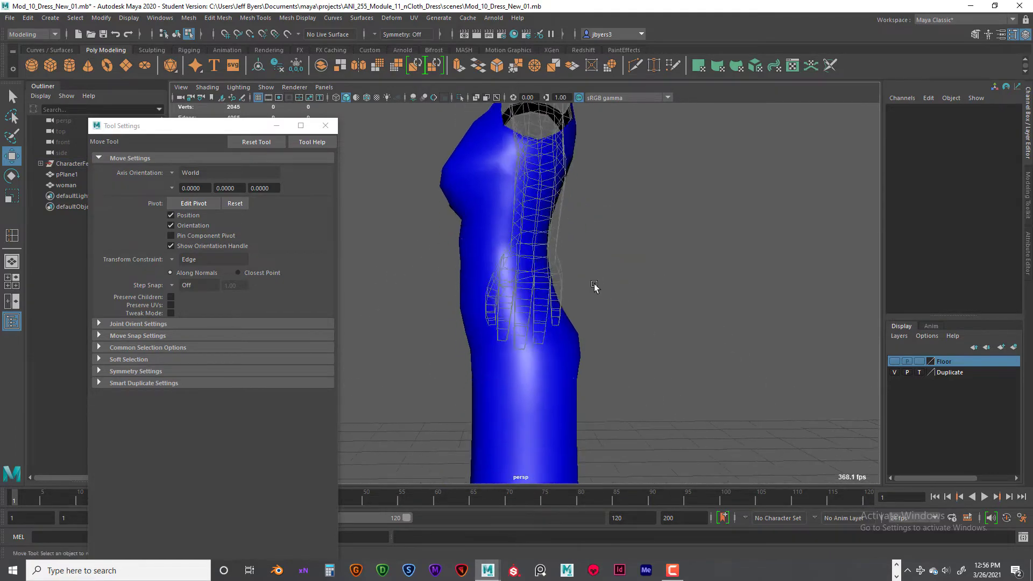
{"action": "left_click_drag", "start_coordinate": [594, 286], "coordinate": [541, 291], "text": "alt"}
{"action": "scroll", "coordinate": [579, 293], "scroll_direction": "down", "scroll_amount": 5}
{"action": "mouse_move", "coordinate": [537, 337]}
{"action": "left_mouse_down", "text": "alt"}
{"action": "mouse_move", "coordinate": [557, 341]}
{"action": "mouse_move", "coordinate": [357, 325]}
{"action": "mouse_move", "coordinate": [561, 342]}
{"action": "mouse_move", "coordinate": [533, 332]}
{"action": "mouse_move", "coordinate": [547, 351]}
{"action": "left_mouse_up", "text": "alt"}
{"action": "scroll", "coordinate": [546, 352], "scroll_direction": "up", "scroll_amount": 4}
{"action": "double_click", "coordinate": [560, 383]}
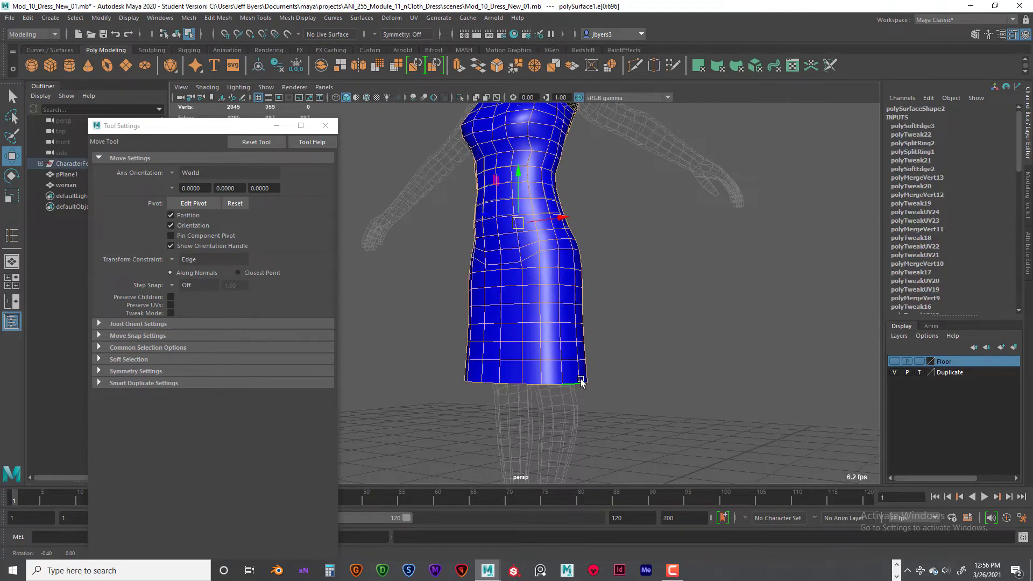
{"action": "left_click_drag", "start_coordinate": [581, 381], "coordinate": [593, 372], "text": "alt"}
{"action": "middle_click_drag", "start_coordinate": [579, 351], "coordinate": [570, 309], "text": "alt"}
Clear the all-edges selection and return the dress to edge component mode at the front of the hips
{"action": "right_click_drag", "start_coordinate": [553, 274], "coordinate": [554, 303]}
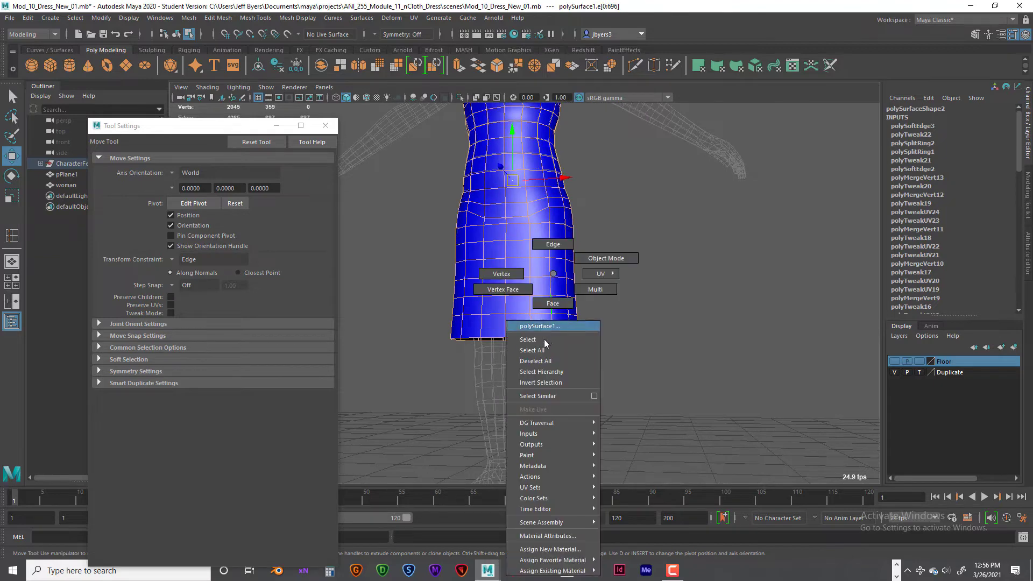
{"action": "right_click_drag", "start_coordinate": [544, 339], "coordinate": [514, 275]}
{"action": "right_click_drag", "start_coordinate": [556, 249], "coordinate": [558, 242]}
{"action": "left_click_drag", "start_coordinate": [574, 328], "coordinate": [551, 357], "text": "alt"}
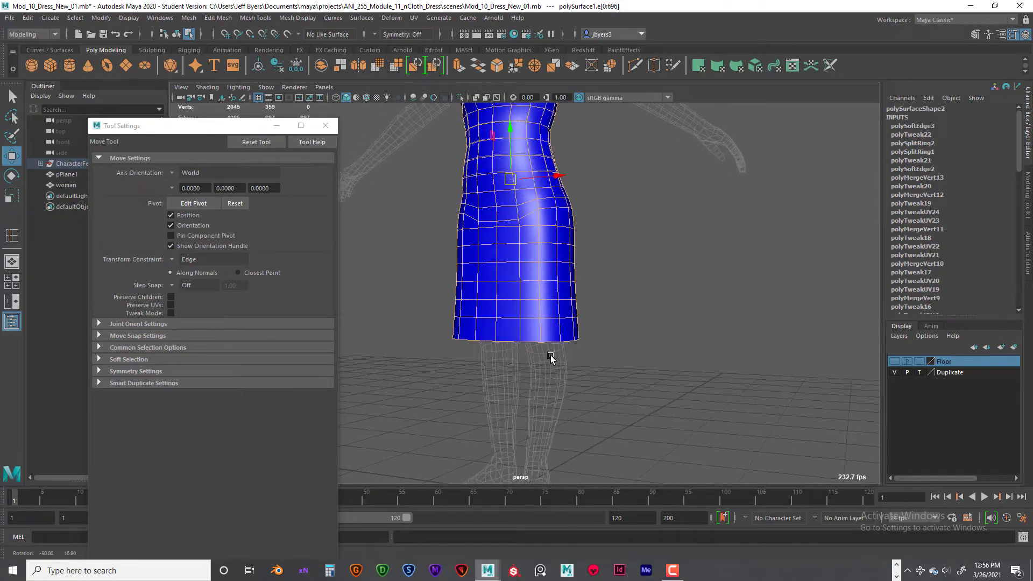
{"action": "right_click_drag", "start_coordinate": [544, 293], "coordinate": [537, 294]}
{"action": "left_click_drag", "start_coordinate": [536, 293], "coordinate": [554, 272], "text": "alt"}
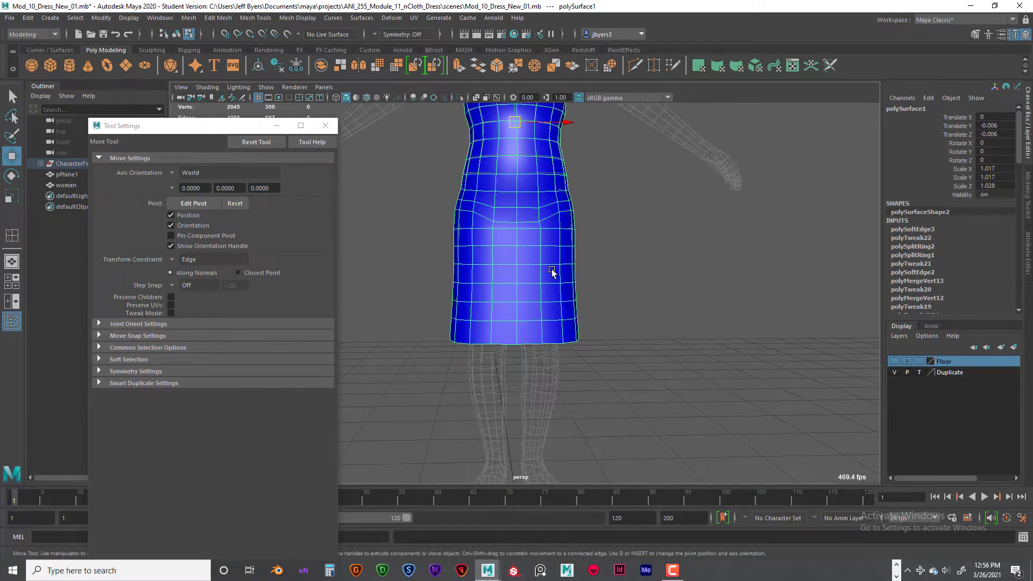
{"action": "scroll", "coordinate": [529, 343], "scroll_direction": "up", "scroll_amount": 5}
{"action": "right_click", "coordinate": [523, 318]}
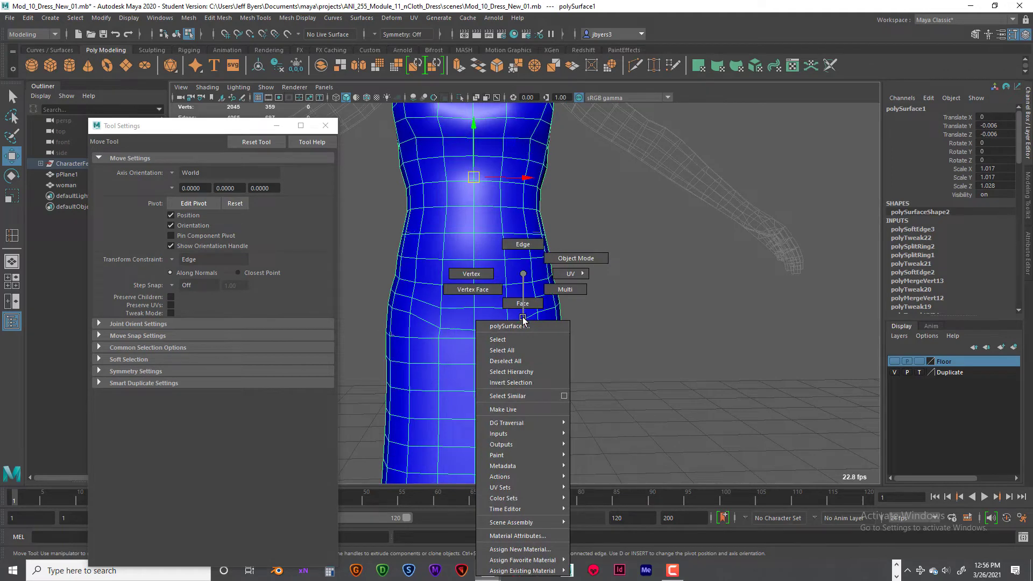
{"action": "right_click_drag", "start_coordinate": [523, 319], "coordinate": [523, 247]}
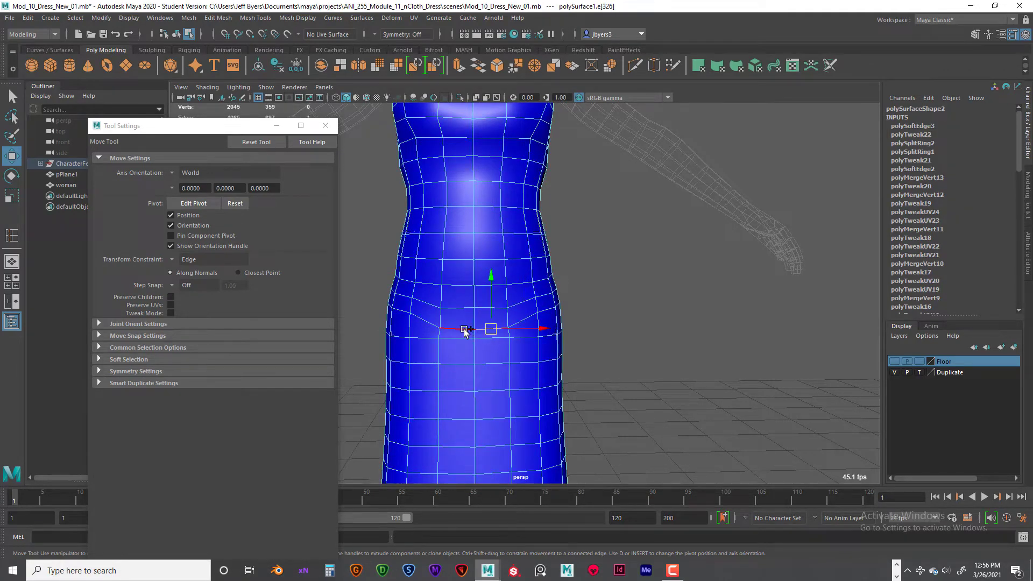
Slide the center edge pair of the dipping front hip row upward, followed by the center pair in the row above
{"action": "left_click", "coordinate": [474, 296]}
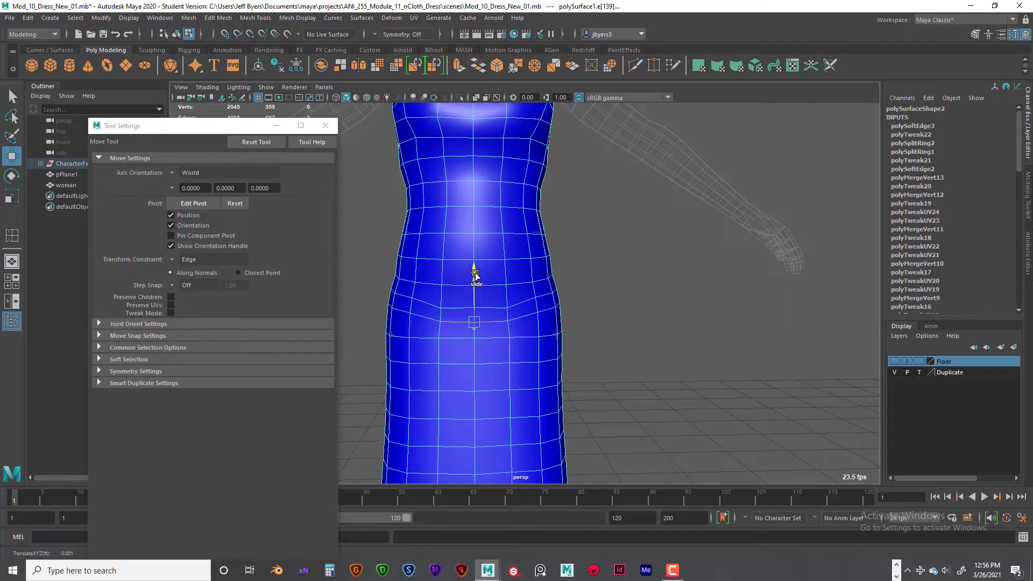
{"action": "left_click", "coordinate": [451, 311]}
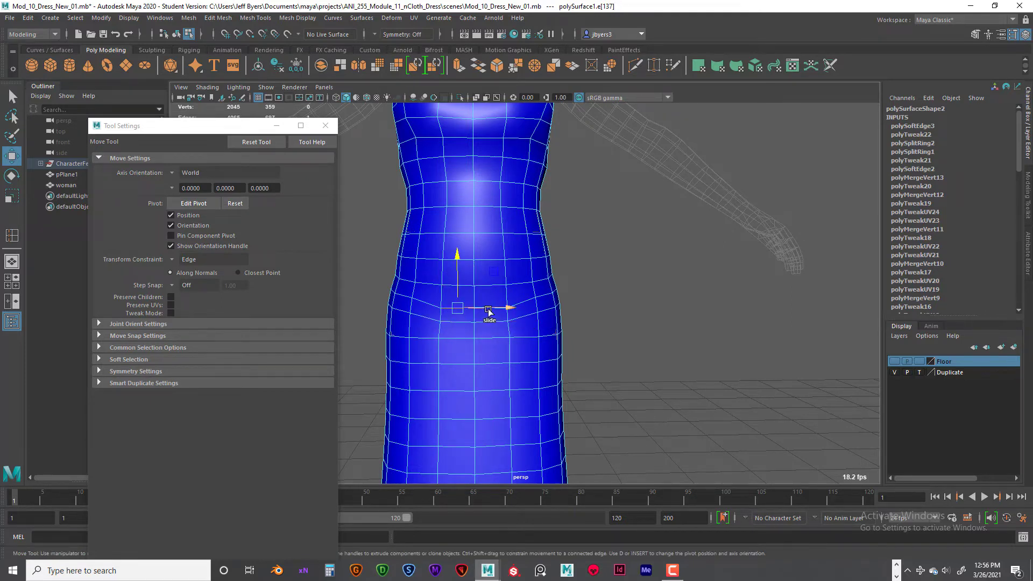
{"action": "key", "text": "q"}
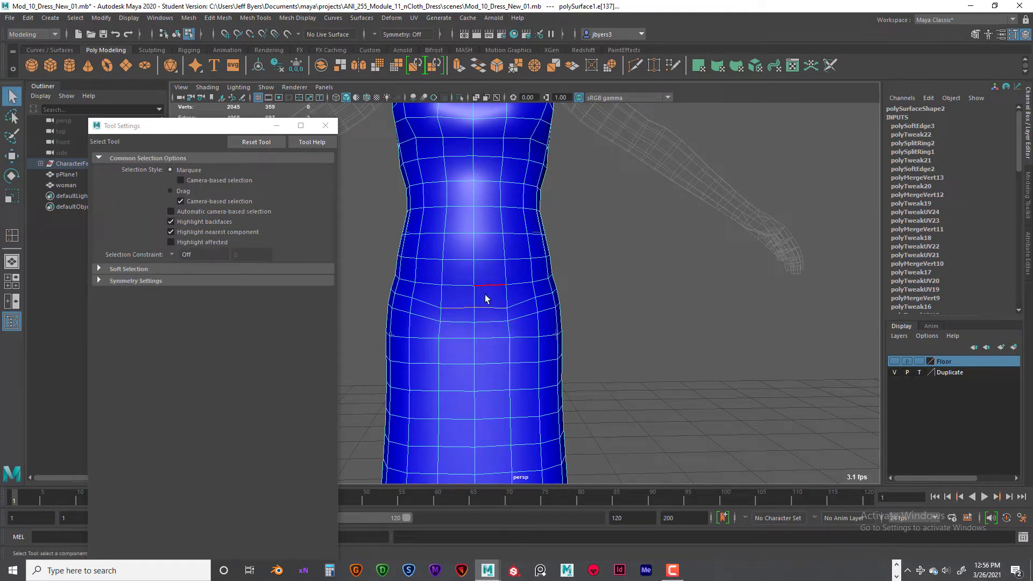
{"action": "key", "text": "w"}
{"action": "left_click_drag", "start_coordinate": [478, 260], "coordinate": [476, 251]}
Reselect the two center edges of the lower front hip row and slide them slightly higher to even the spacing
{"action": "left_click", "coordinate": [457, 323]}
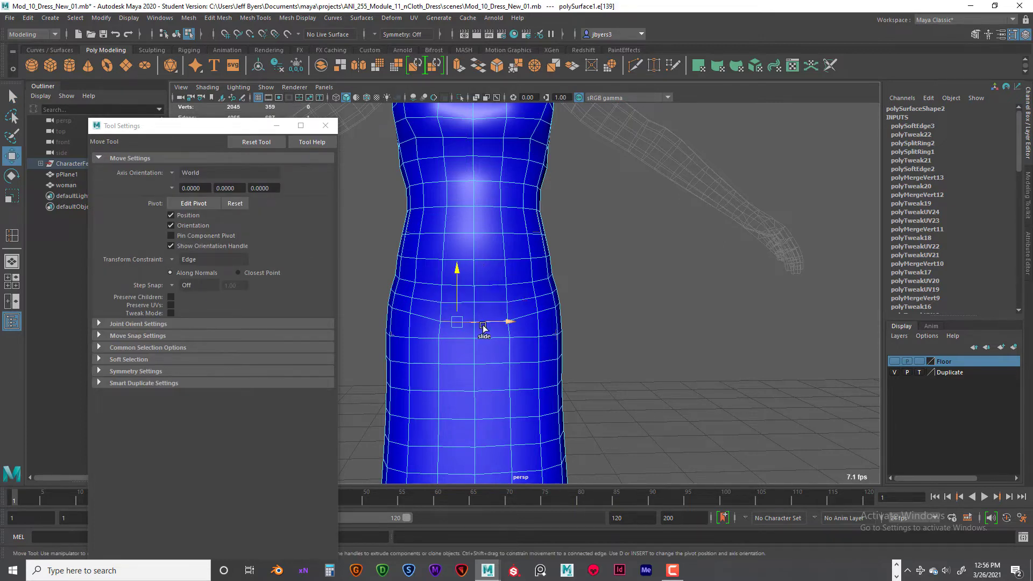
{"action": "key", "text": "q"}
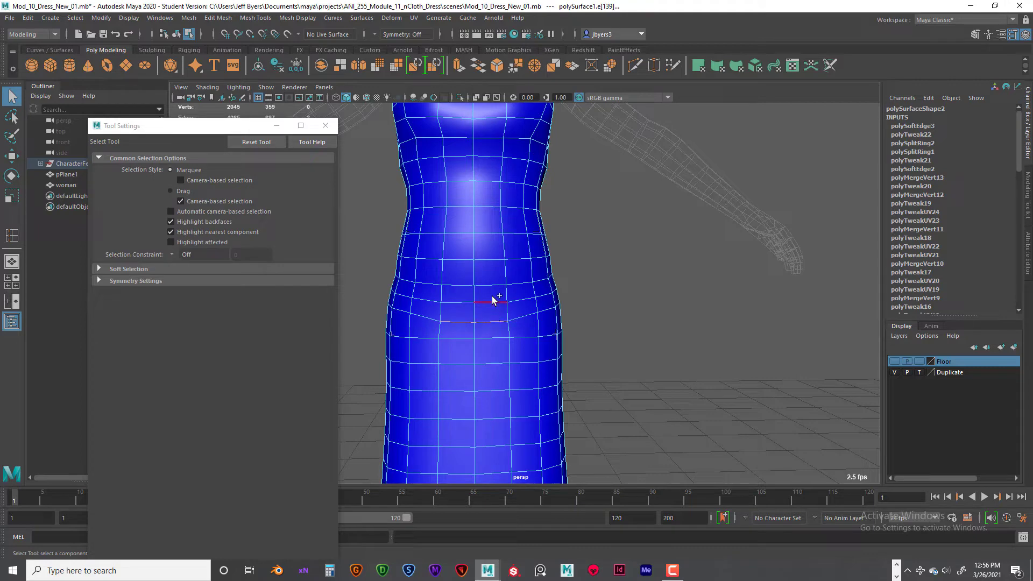
{"action": "key", "text": "w"}
{"action": "left_click_drag", "start_coordinate": [477, 269], "coordinate": [477, 268]}
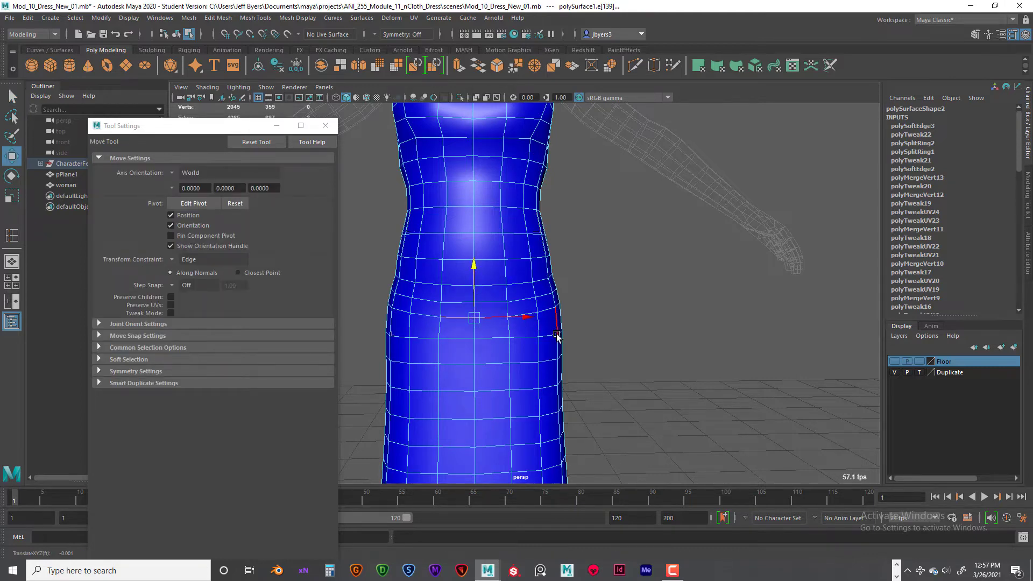
Select neighboring edges of the uneven row at the back of the hips and slide them to even its spacing
{"action": "left_click_drag", "start_coordinate": [557, 336], "coordinate": [508, 350], "text": "alt"}
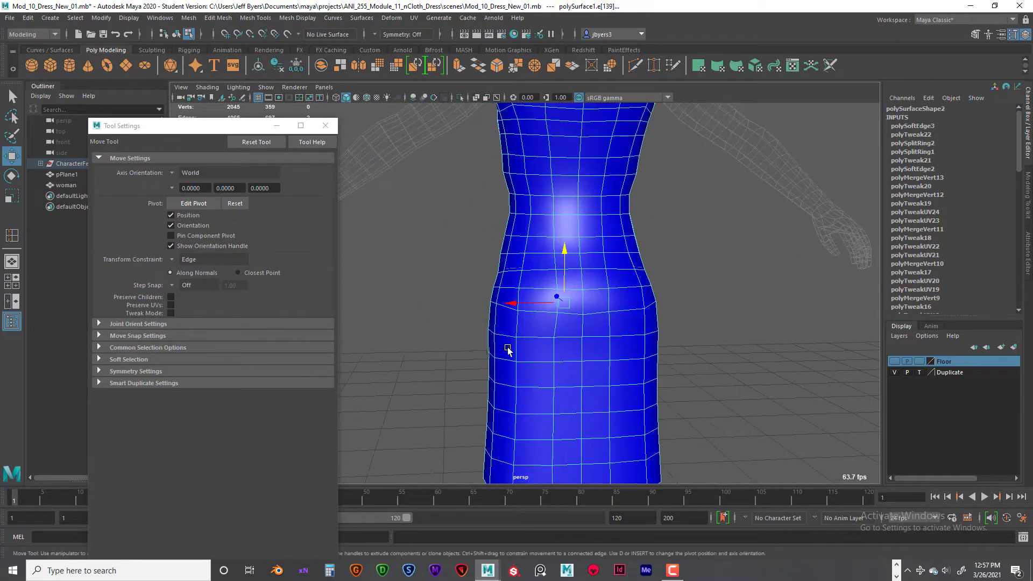
{"action": "left_click", "coordinate": [545, 315]}
{"action": "left_click_drag", "start_coordinate": [581, 350], "coordinate": [553, 347], "text": "shift"}
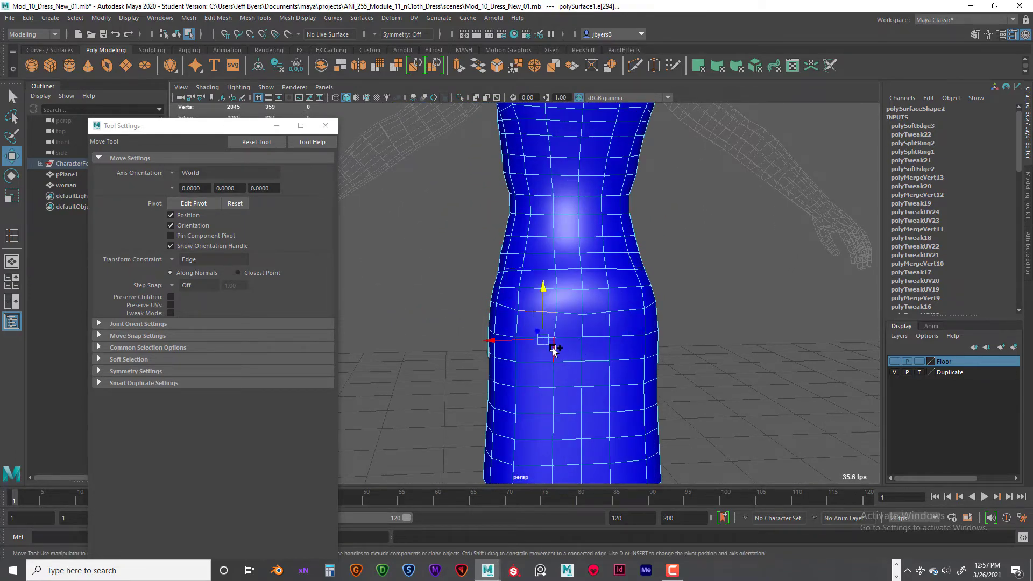
{"action": "left_click", "coordinate": [532, 315]}
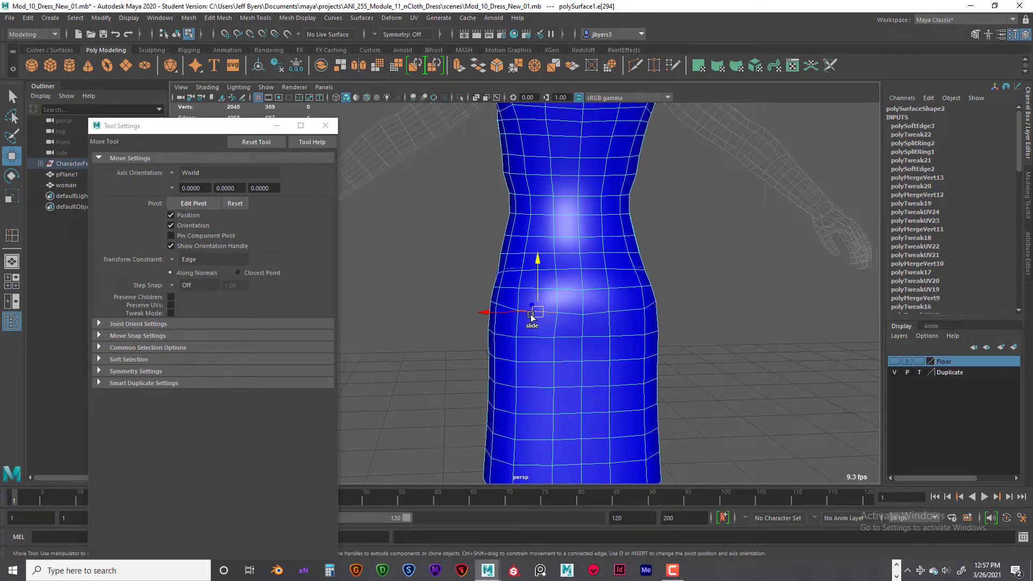
Select the edges of the hip row around both sides and the back of the dress with the Select tool
{"action": "left_click_drag", "start_coordinate": [533, 337], "coordinate": [549, 318], "text": "alt"}
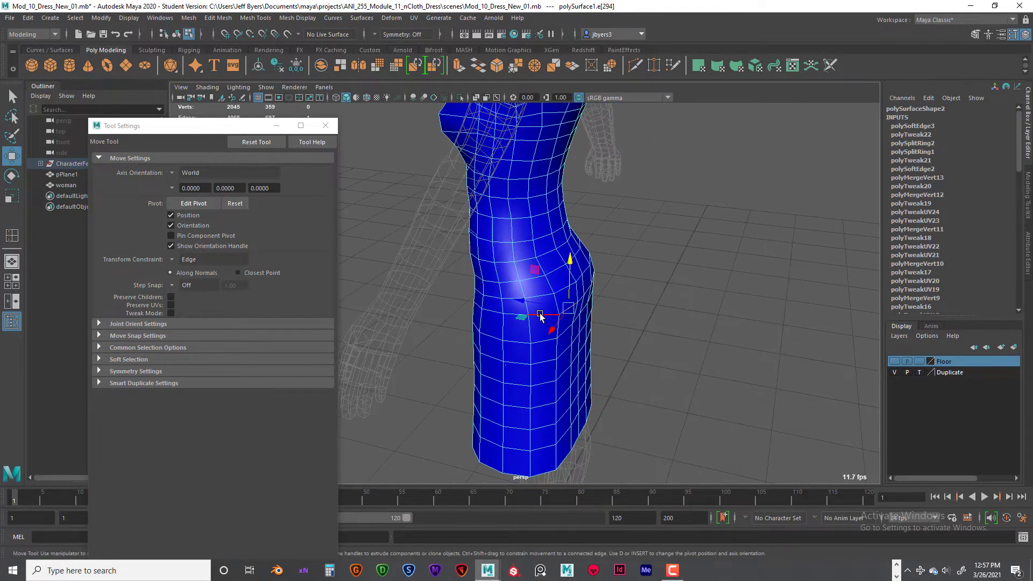
{"action": "key", "text": "q"}
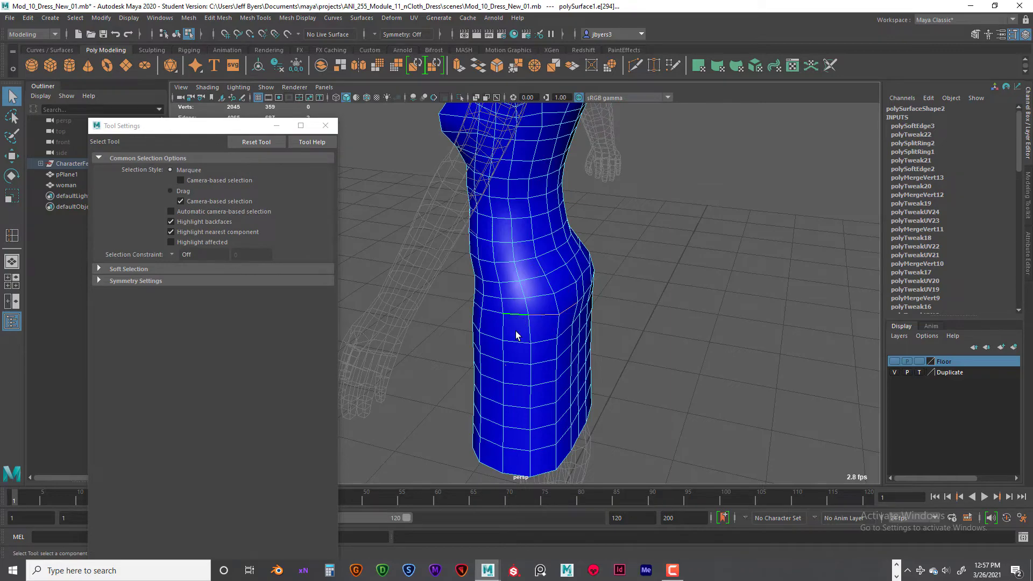
{"action": "left_click_drag", "start_coordinate": [516, 335], "coordinate": [572, 336], "text": "alt"}
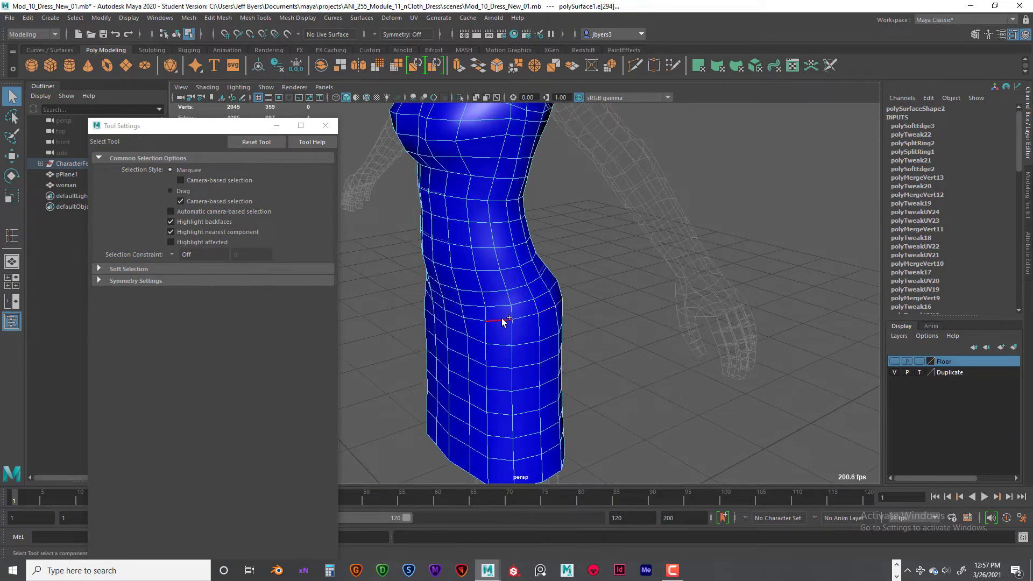
{"action": "left_click_drag", "start_coordinate": [503, 321], "coordinate": [546, 353], "text": "alt"}
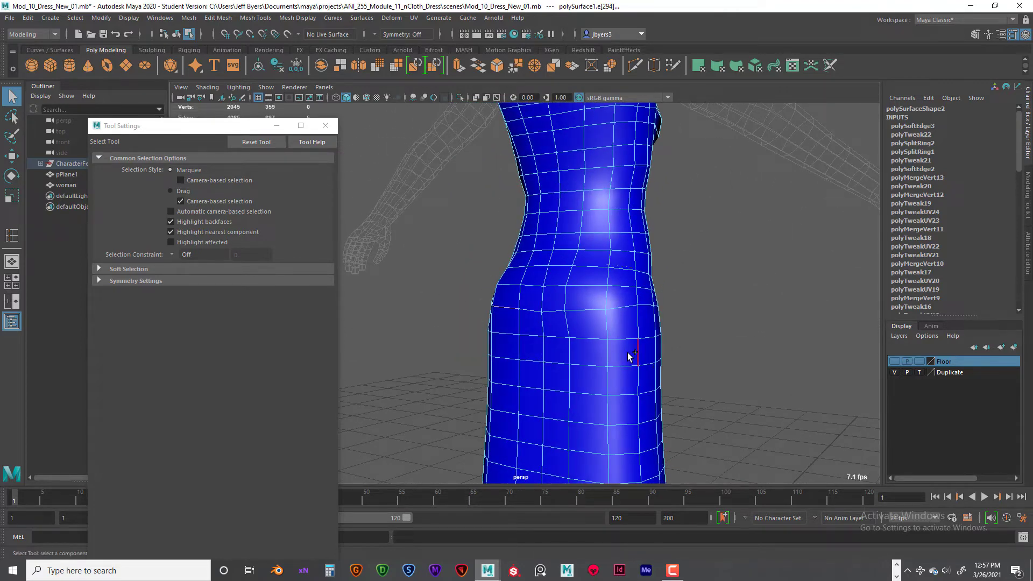
{"action": "left_click_drag", "start_coordinate": [628, 353], "coordinate": [496, 334], "text": "alt"}
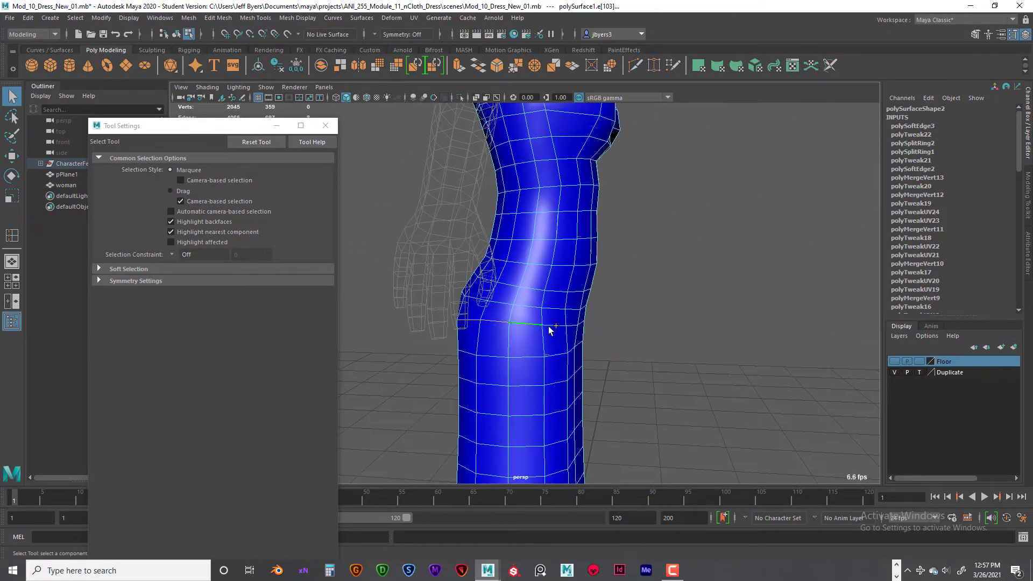
{"action": "left_click_drag", "start_coordinate": [580, 364], "coordinate": [482, 337], "text": "alt"}
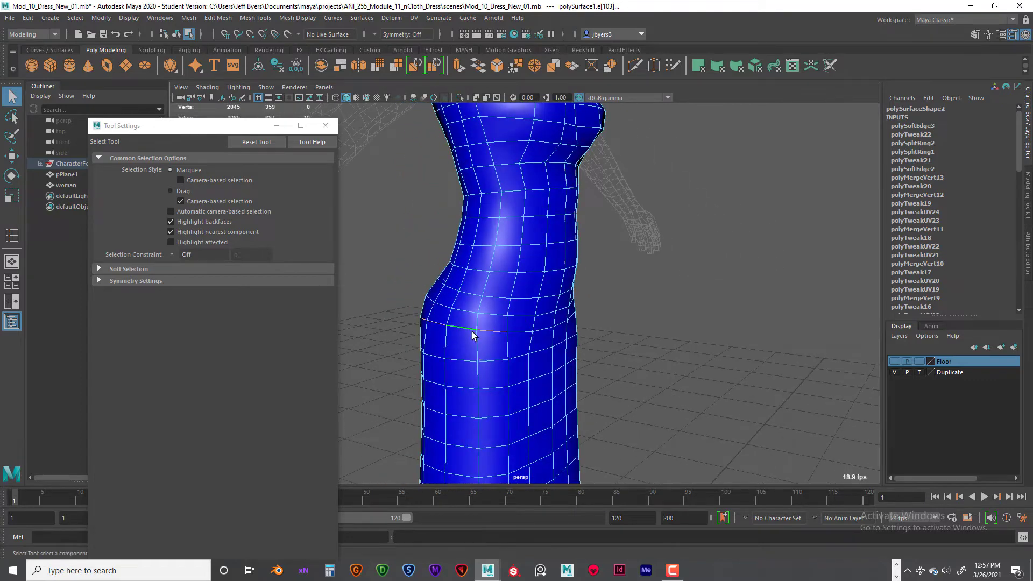
Slide the selected hip edge row slightly upward along the dress surface, fine-tuning it from the back
{"action": "key", "text": "w"}
{"action": "left_click_drag", "start_coordinate": [499, 281], "coordinate": [484, 252]}
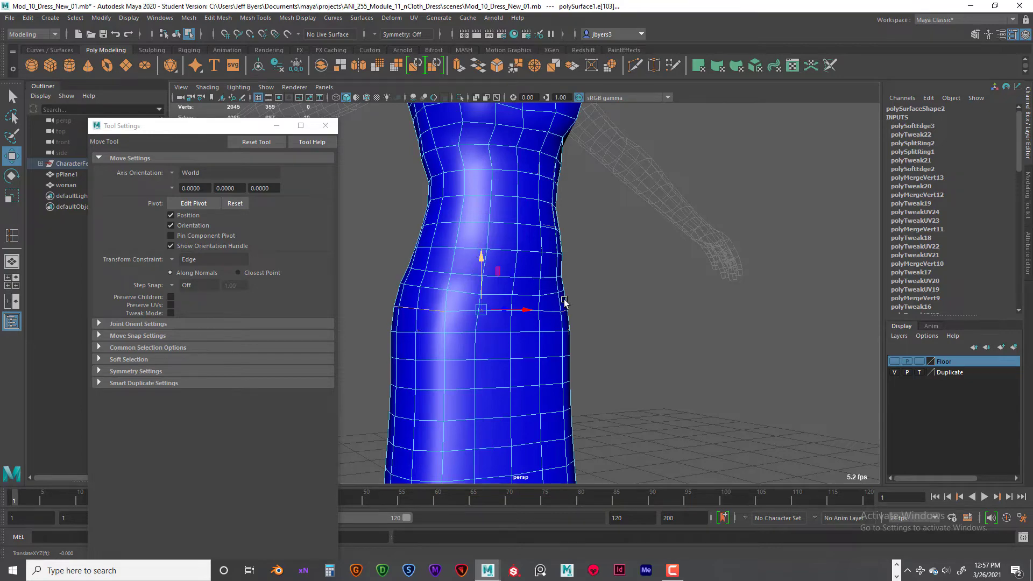
{"action": "left_click_drag", "start_coordinate": [565, 303], "coordinate": [477, 333], "text": "alt"}
{"action": "left_click_drag", "start_coordinate": [574, 259], "coordinate": [575, 260]}
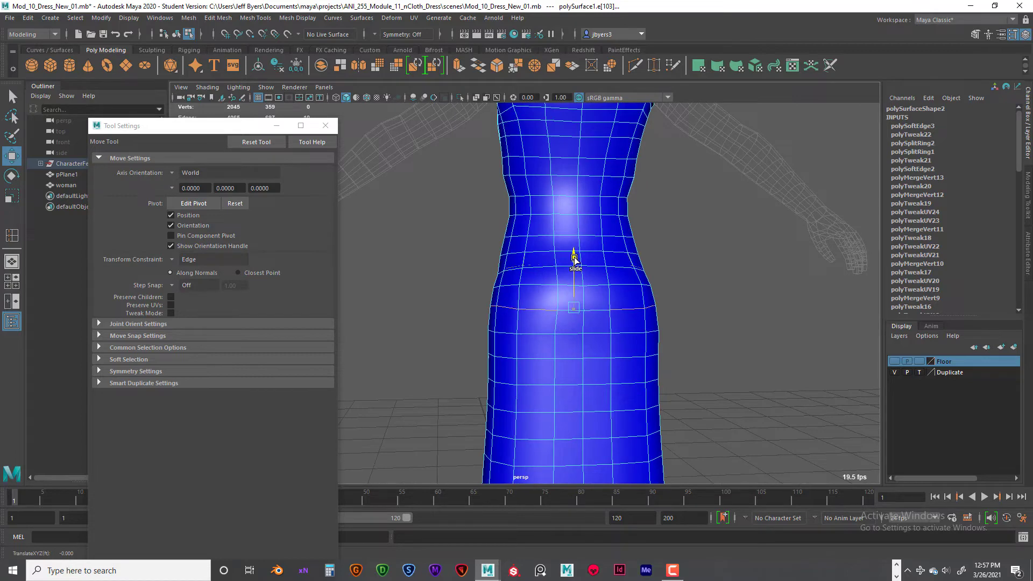
{"action": "left_click_drag", "start_coordinate": [626, 288], "coordinate": [457, 302], "text": "alt"}
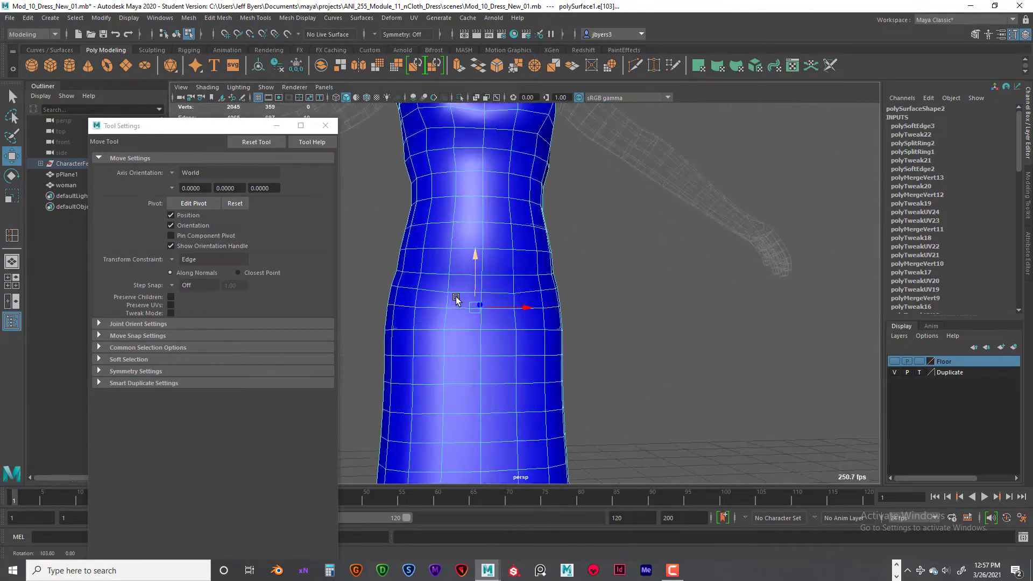
Return the dress to object mode and examine its overall silhouette and the edge flow around the waist and hips
{"action": "scroll", "coordinate": [518, 303], "scroll_direction": "down", "scroll_amount": 3}
{"action": "scroll", "coordinate": [519, 303], "scroll_direction": "down", "scroll_amount": 3}
{"action": "left_click_drag", "start_coordinate": [538, 325], "coordinate": [474, 353], "text": "alt"}
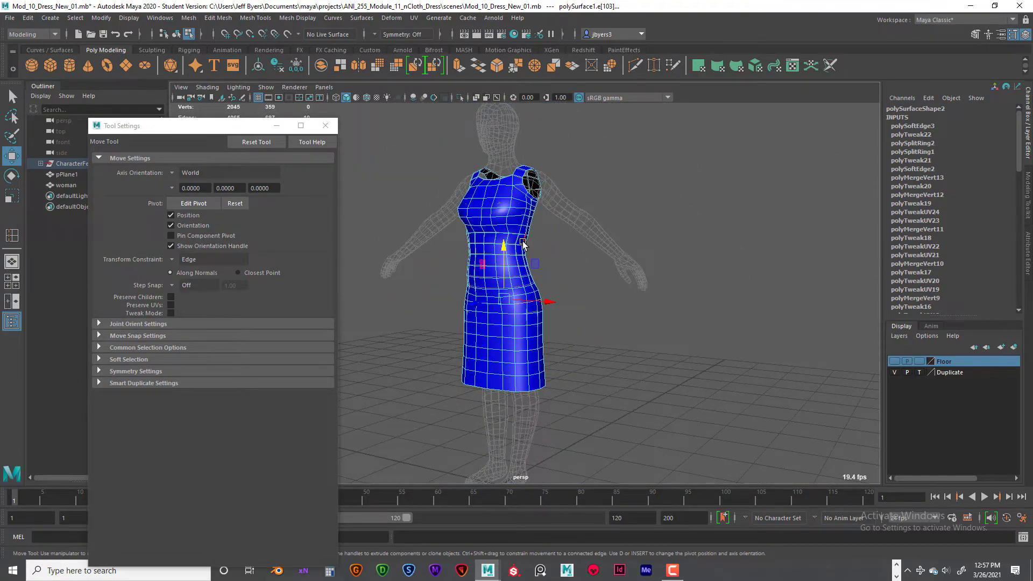
{"action": "right_click_drag", "start_coordinate": [524, 242], "coordinate": [513, 309]}
{"action": "left_click", "coordinate": [586, 321]}
{"action": "left_click_drag", "start_coordinate": [586, 323], "coordinate": [459, 312], "text": "alt"}
{"action": "scroll", "coordinate": [574, 300], "scroll_direction": "up", "scroll_amount": 5}
{"action": "key", "text": "ctrl+z"}
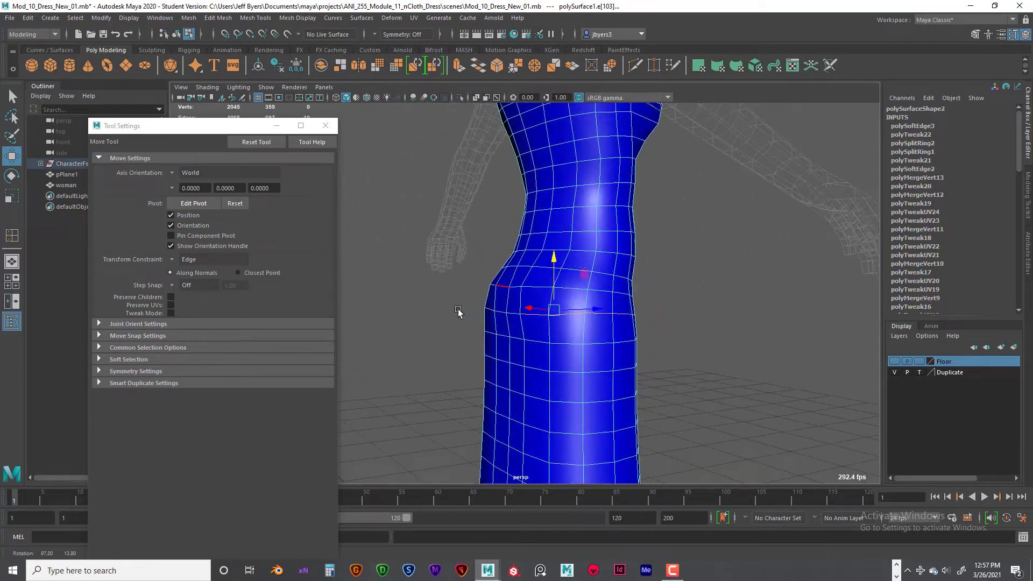
{"action": "left_click_drag", "start_coordinate": [557, 295], "coordinate": [612, 292], "text": "alt"}
{"action": "scroll", "coordinate": [521, 316], "scroll_direction": "up", "scroll_amount": 2}
{"action": "right_click_drag", "start_coordinate": [613, 291], "coordinate": [599, 342]}
{"action": "scroll", "coordinate": [640, 340], "scroll_direction": "down", "scroll_amount": 3}
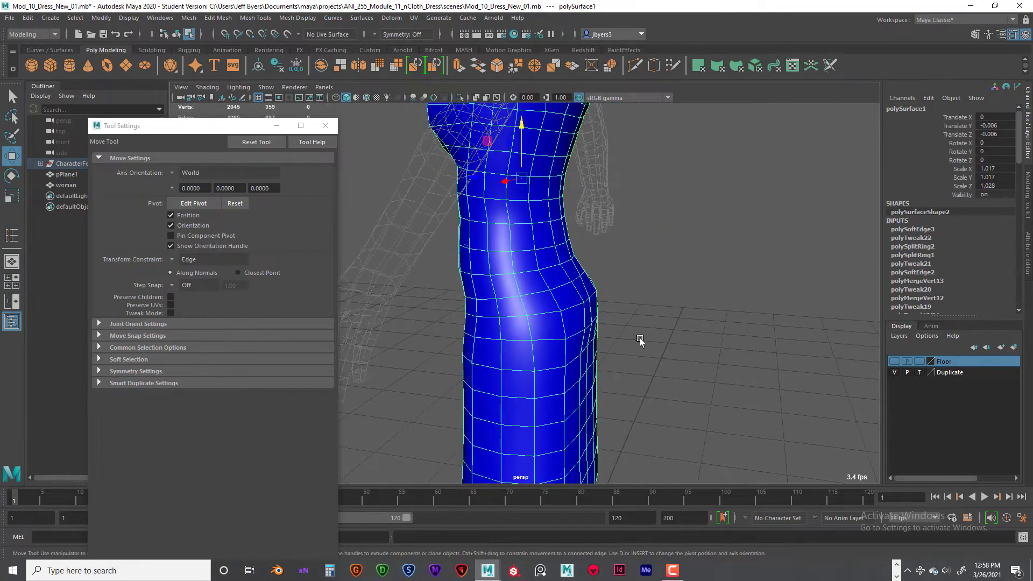
{"action": "mouse_move", "coordinate": [633, 333]}
{"action": "left_mouse_down", "text": "alt"}
{"action": "mouse_move", "coordinate": [586, 329]}
{"action": "mouse_move", "coordinate": [604, 312]}
{"action": "mouse_move", "coordinate": [613, 334]}
{"action": "left_mouse_up", "text": "alt"}
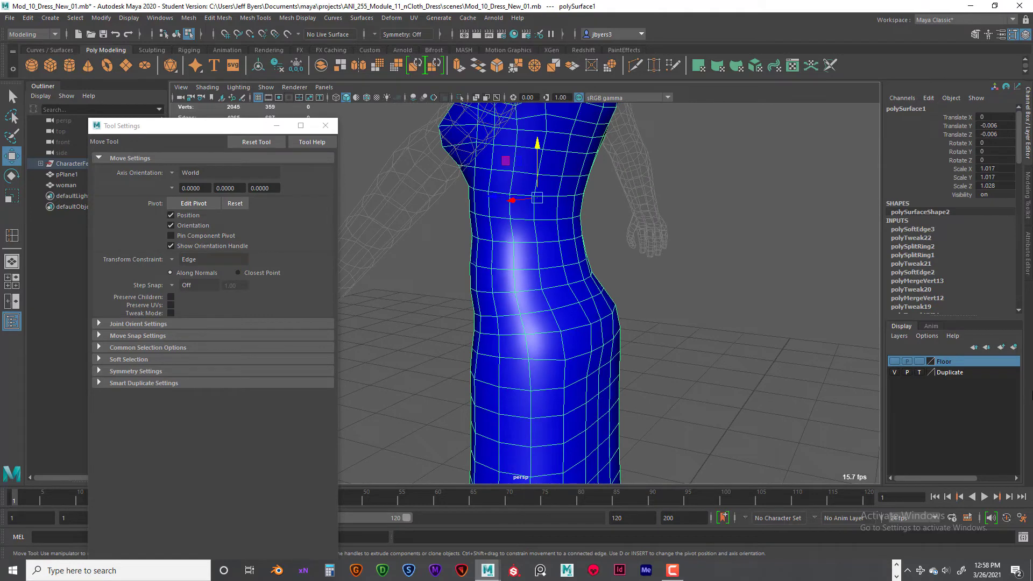
Turn off the template display type of the Duplicate layer holding the character
{"action": "left_click", "coordinate": [920, 372]}
{"action": "left_click_drag", "start_coordinate": [800, 380], "coordinate": [946, 382], "text": "alt"}
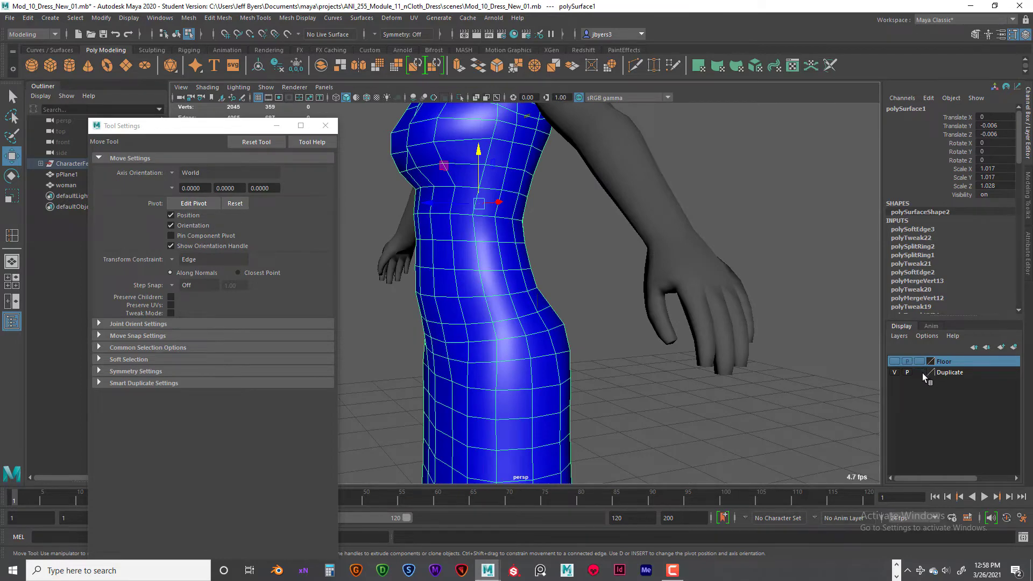
{"action": "left_click", "coordinate": [920, 373]}
{"action": "left_click", "coordinate": [920, 373]}
Examine in wireframe display how the dress lies against the body at the back hips, picking a dress face there
{"action": "left_click_drag", "start_coordinate": [750, 386], "coordinate": [640, 359], "text": "alt"}
{"action": "key", "text": "4"}
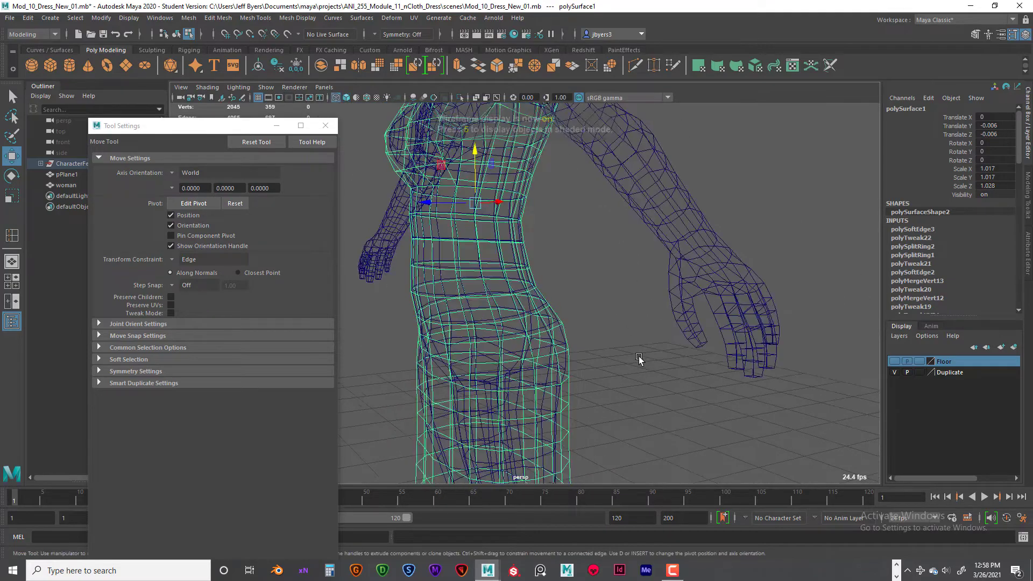
{"action": "scroll", "coordinate": [627, 363], "scroll_direction": "up", "scroll_amount": 5}
{"action": "left_click_drag", "start_coordinate": [633, 371], "coordinate": [612, 344], "text": "alt"}
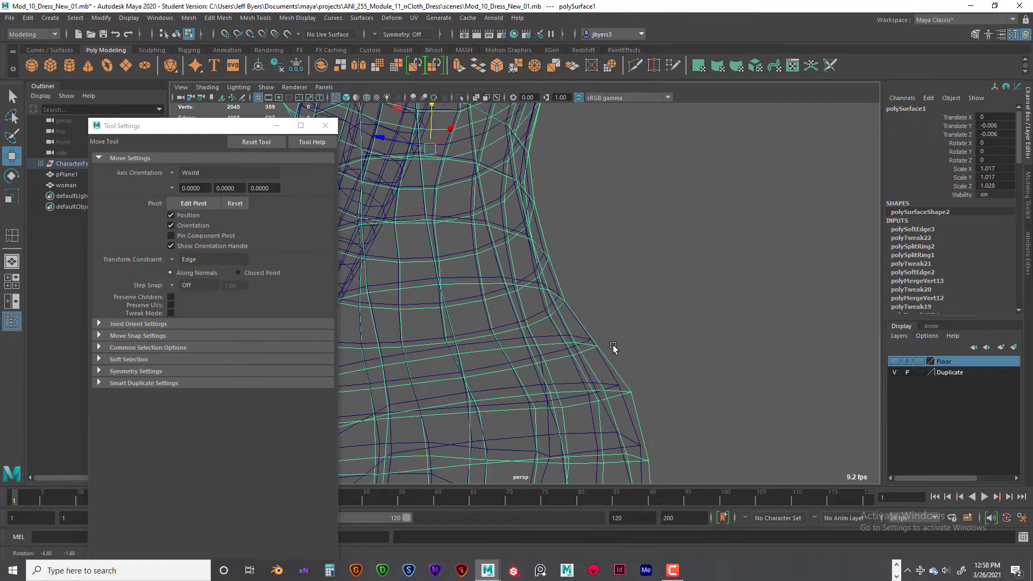
{"action": "right_click", "coordinate": [584, 328]}
{"action": "left_click", "coordinate": [589, 310]}
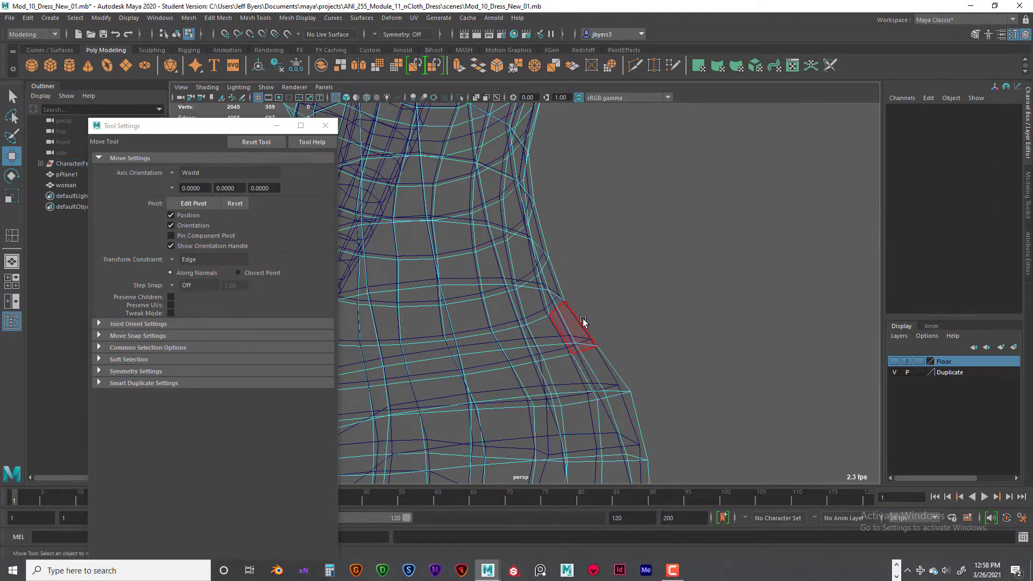
{"action": "left_click", "coordinate": [583, 321]}
{"action": "left_click_drag", "start_coordinate": [626, 347], "coordinate": [740, 336], "text": "alt"}
{"action": "scroll", "coordinate": [694, 329], "scroll_direction": "down", "scroll_amount": 4}
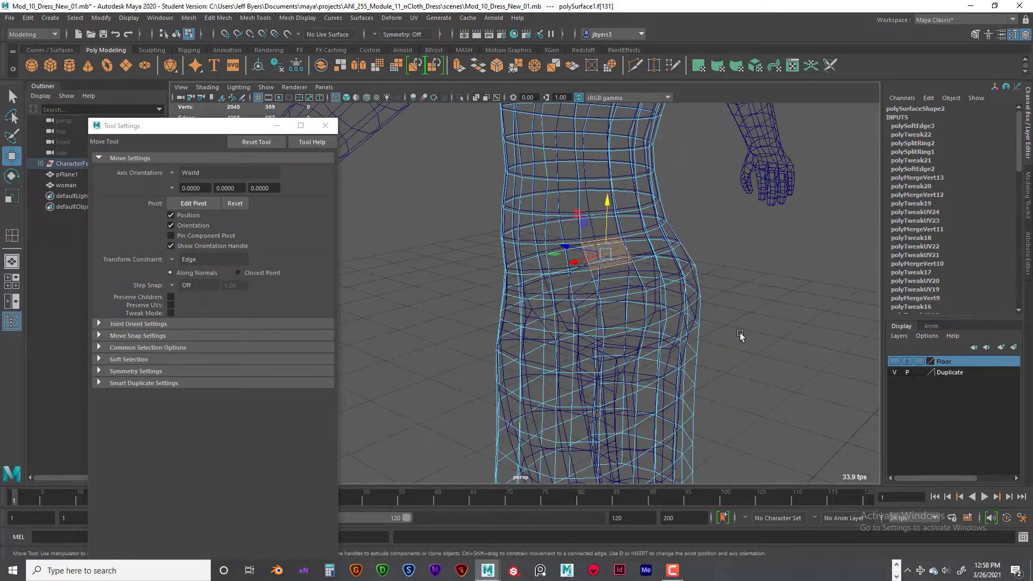
Return to shaded display and select the row of faces across the upper back of the hips
{"action": "key", "text": "5"}
{"action": "left_click_drag", "start_coordinate": [693, 365], "coordinate": [662, 388], "text": "alt"}
{"action": "scroll", "coordinate": [662, 386], "scroll_direction": "down", "scroll_amount": 10}
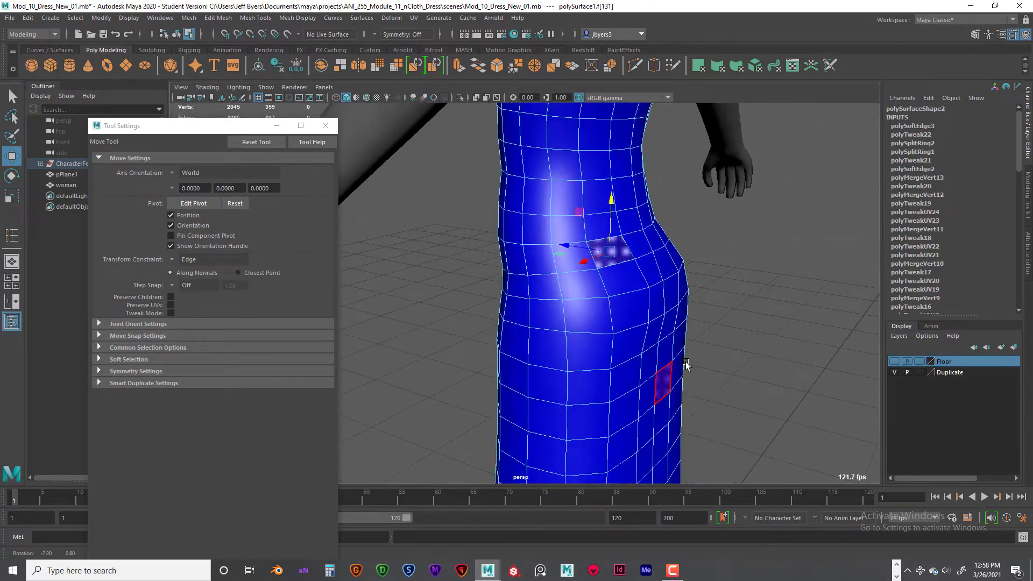
{"action": "scroll", "coordinate": [654, 377], "scroll_direction": "up", "scroll_amount": 10}
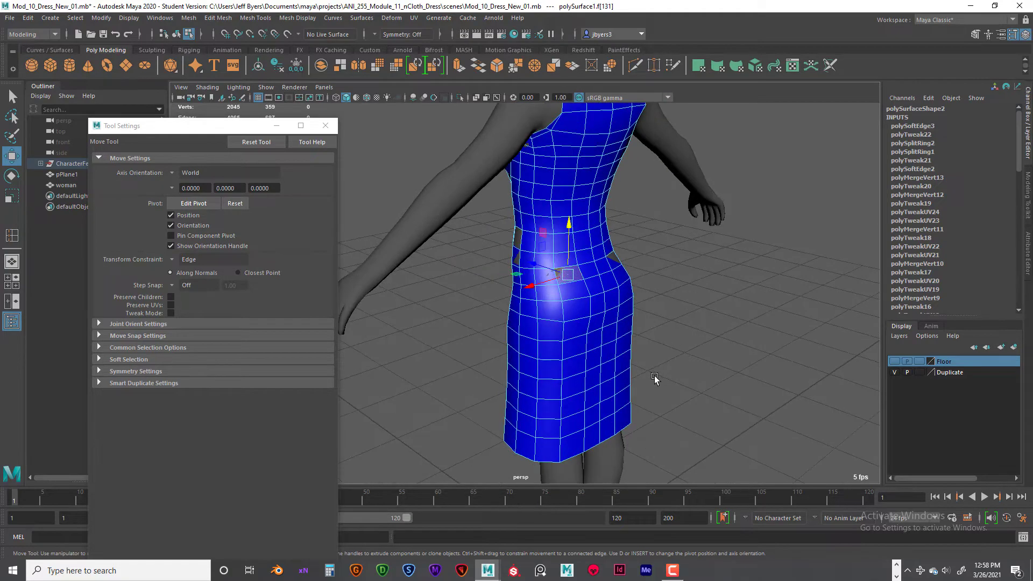
{"action": "left_click_drag", "start_coordinate": [646, 365], "coordinate": [683, 364], "text": "alt"}
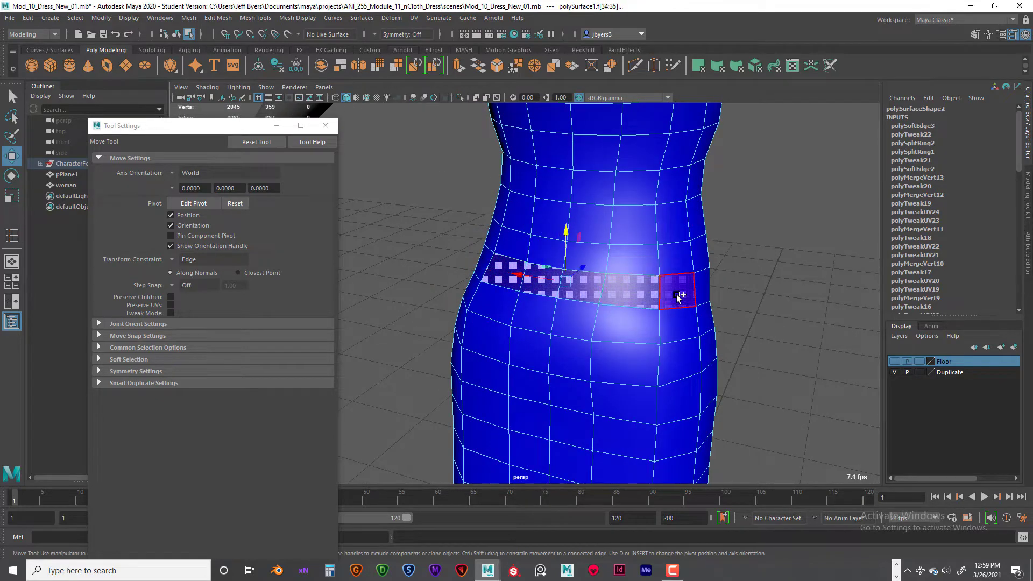
Undo the edge-constrained move of the back hip faces and reset the Move tool to set its transform constraint to Off
{"action": "left_click_drag", "start_coordinate": [596, 357], "coordinate": [569, 278], "text": "alt"}
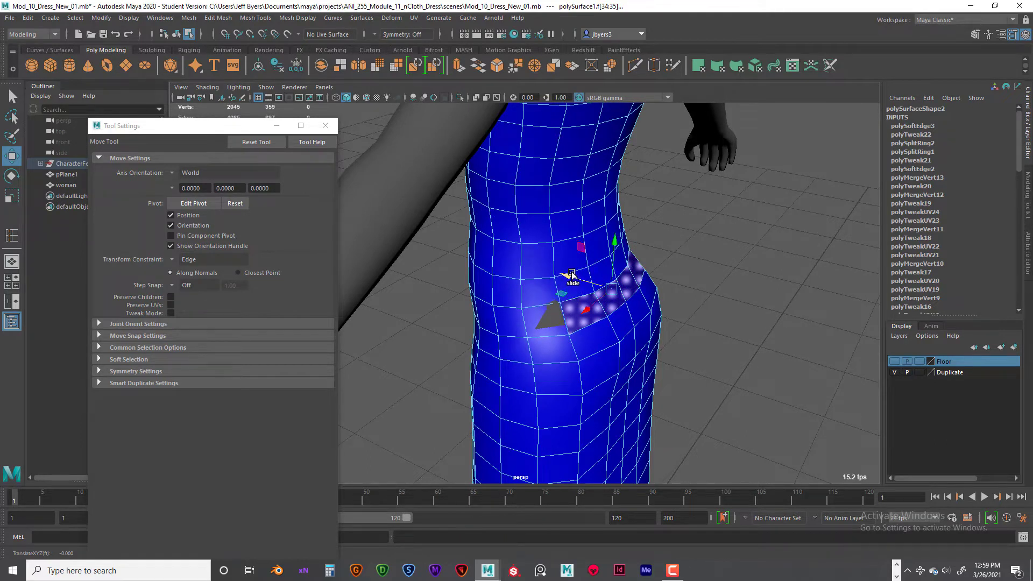
{"action": "key", "text": "ctrl+z"}
{"action": "left_click_drag", "start_coordinate": [572, 276], "coordinate": [580, 279]}
{"action": "left_click", "coordinate": [274, 143]}
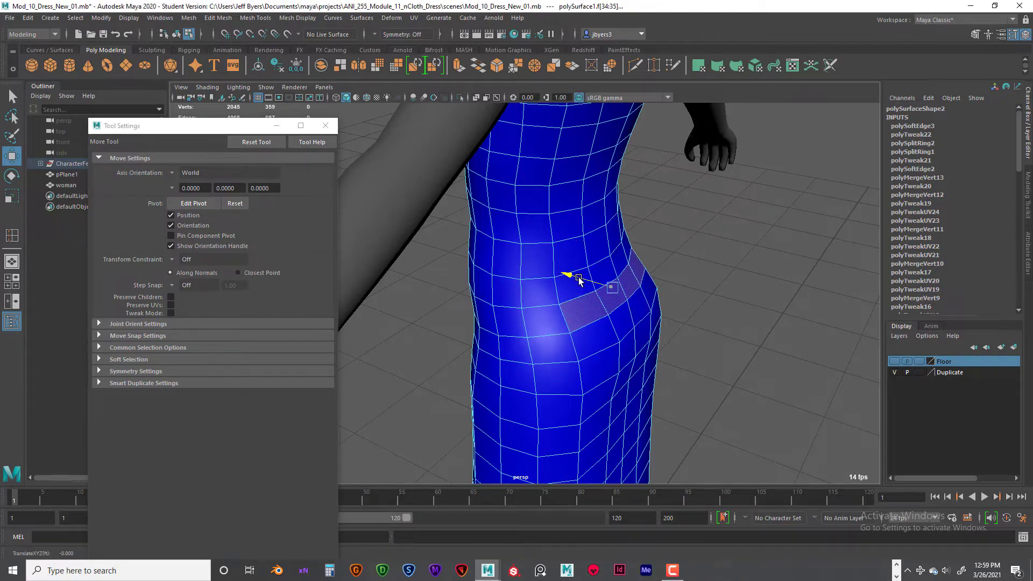
Move the selected upper back hip faces slightly backward, away from the body
{"action": "left_click_drag", "start_coordinate": [664, 341], "coordinate": [619, 323], "text": "alt"}
{"action": "key", "text": "r"}
{"action": "key", "text": "w"}
{"action": "left_click_drag", "start_coordinate": [572, 277], "coordinate": [573, 278]}
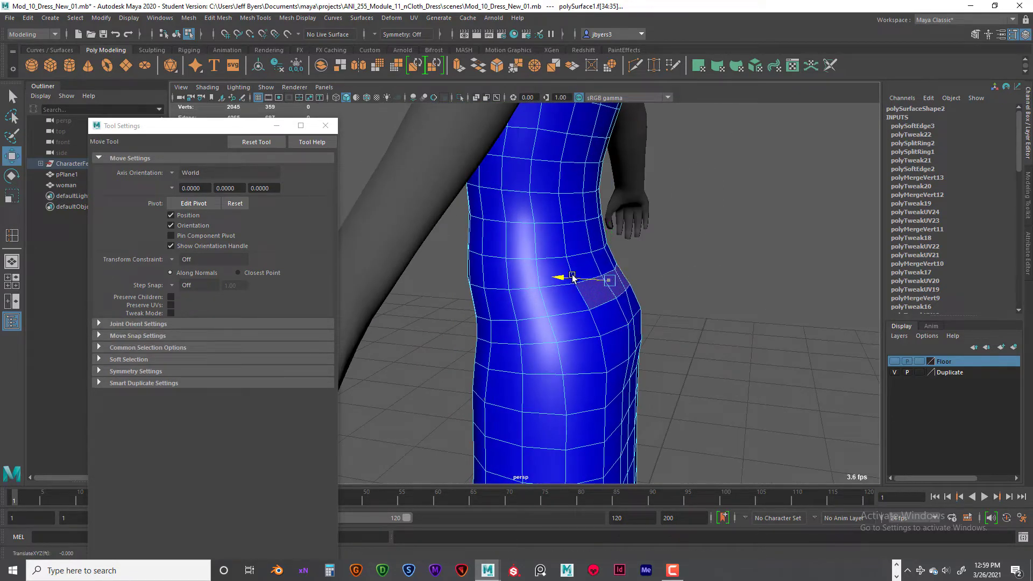
Select the four-face row across the back of the hips and move it slightly backward, away from the body
{"action": "left_click_drag", "start_coordinate": [712, 339], "coordinate": [634, 339], "text": "alt"}
{"action": "left_click", "coordinate": [539, 317]}
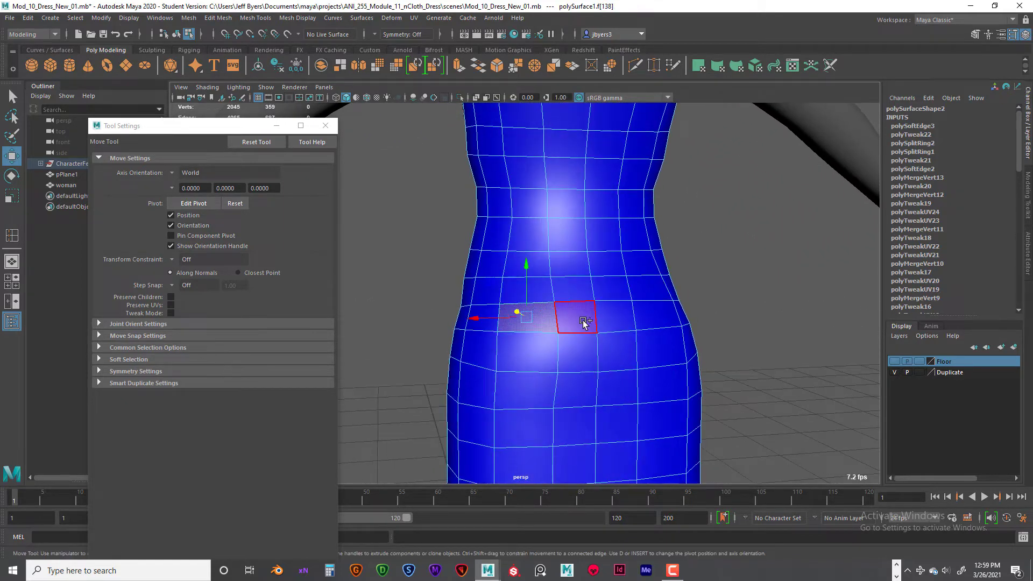
{"action": "left_click", "coordinate": [585, 322], "text": "shift"}
{"action": "left_click", "coordinate": [611, 318], "text": "shift"}
{"action": "left_click", "coordinate": [657, 318], "text": "shift"}
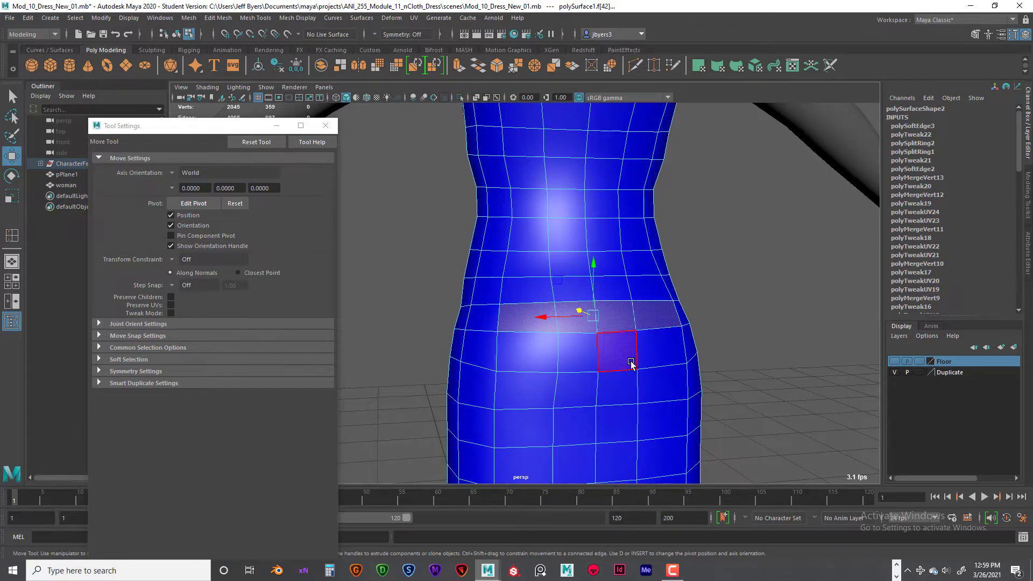
{"action": "left_click_drag", "start_coordinate": [631, 365], "coordinate": [588, 305], "text": "alt"}
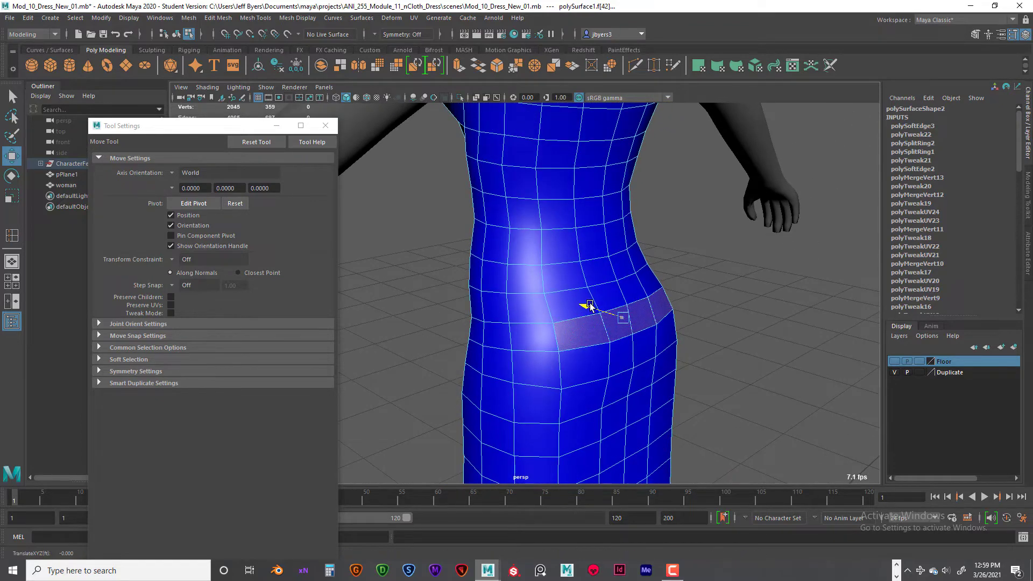
{"action": "left_click_drag", "start_coordinate": [701, 339], "coordinate": [503, 339], "text": "alt"}
Clear the face selection, pick a vertex on the back hip row in vertex mode, and deselect it
{"action": "left_click", "coordinate": [728, 333]}
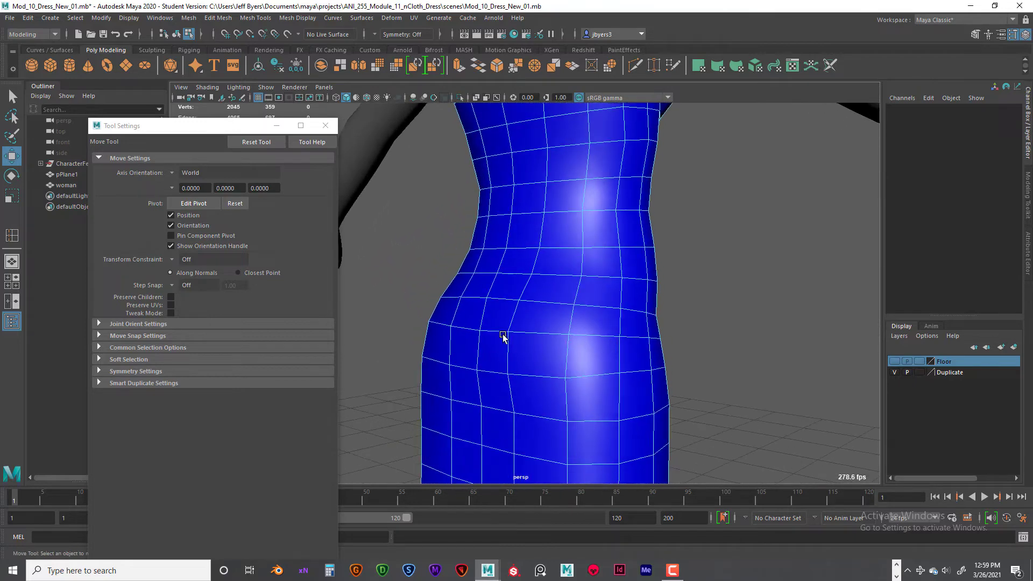
{"action": "right_click", "coordinate": [500, 330]}
{"action": "left_click", "coordinate": [448, 274]}
{"action": "left_click", "coordinate": [480, 332]}
{"action": "mouse_move", "coordinate": [509, 336]}
{"action": "left_mouse_down", "text": "alt"}
{"action": "mouse_move", "coordinate": [479, 342]}
{"action": "mouse_move", "coordinate": [498, 346]}
{"action": "left_mouse_up", "text": "alt"}
{"action": "left_click", "coordinate": [729, 361]}
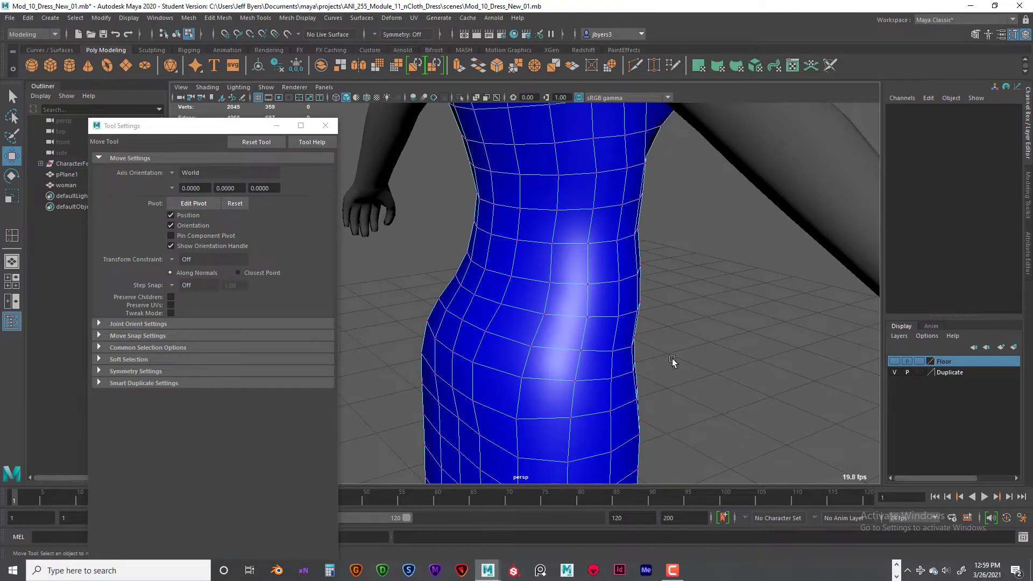
Switch the dress to object mode, deselect it, and examine the front torso for places where the body pokes through
{"action": "scroll", "coordinate": [665, 363], "scroll_direction": "down", "scroll_amount": 6}
{"action": "left_click_drag", "start_coordinate": [599, 363], "coordinate": [538, 357], "text": "alt"}
{"action": "scroll", "coordinate": [542, 365], "scroll_direction": "up", "scroll_amount": 5}
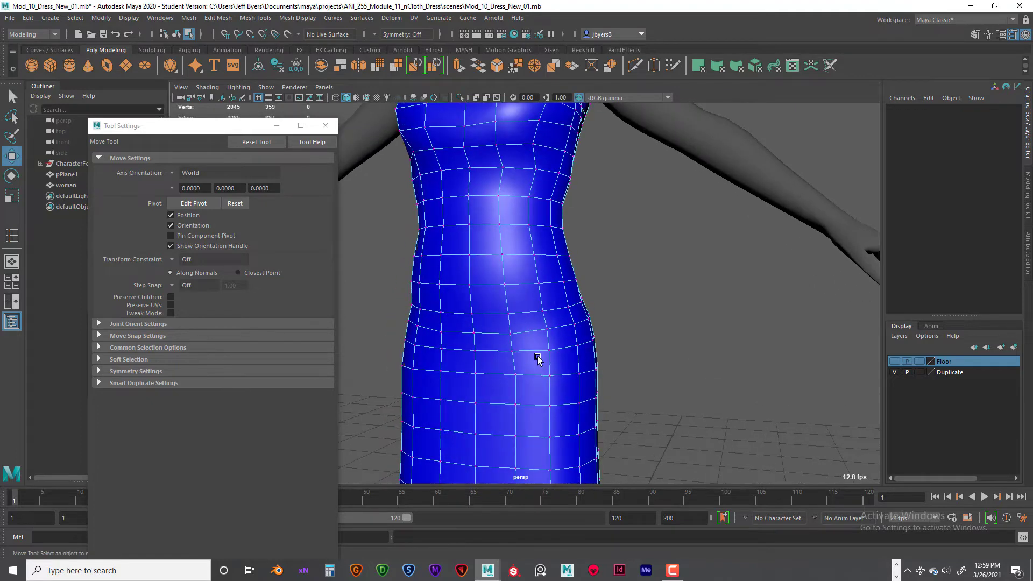
{"action": "right_click_drag", "start_coordinate": [558, 342], "coordinate": [557, 351]}
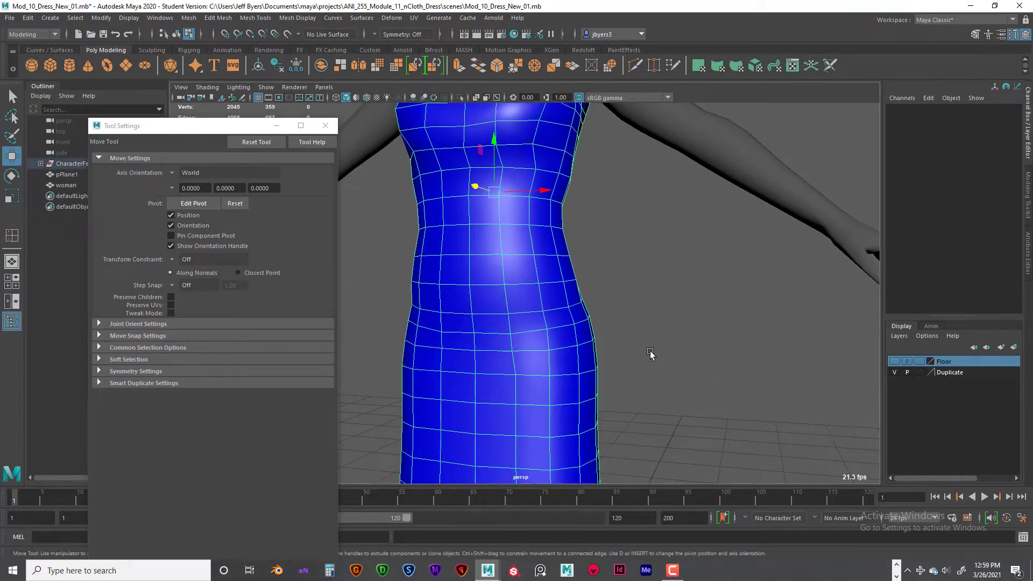
{"action": "left_click", "coordinate": [659, 371]}
{"action": "scroll", "coordinate": [662, 381], "scroll_direction": "down", "scroll_amount": 5}
{"action": "left_click_drag", "start_coordinate": [662, 381], "coordinate": [644, 368], "text": "alt"}
{"action": "left_click", "coordinate": [565, 315]}
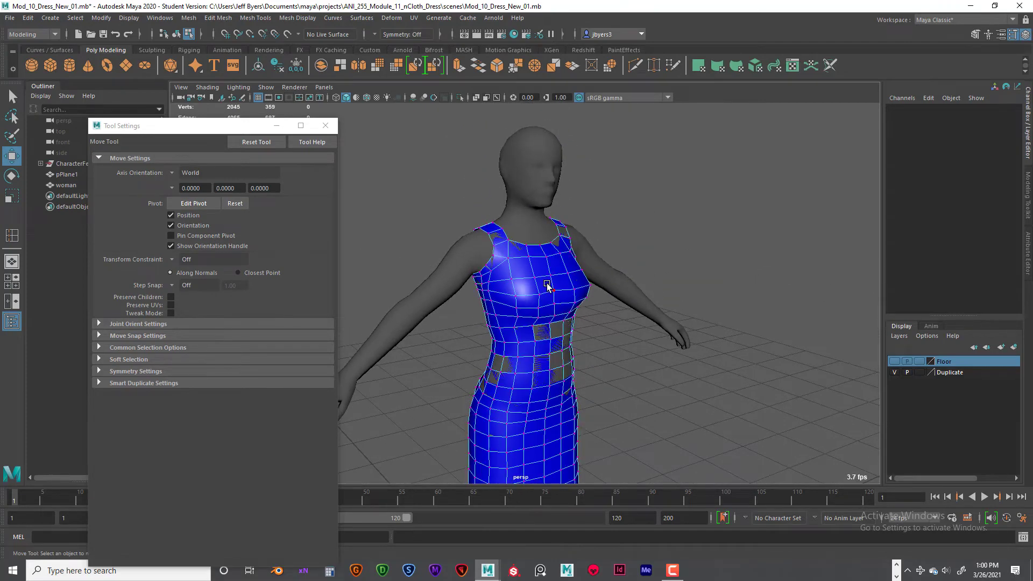
Select the dress in object mode, isolate it in the view, and delete its construction history
{"action": "right_click_drag", "start_coordinate": [546, 273], "coordinate": [625, 350]}
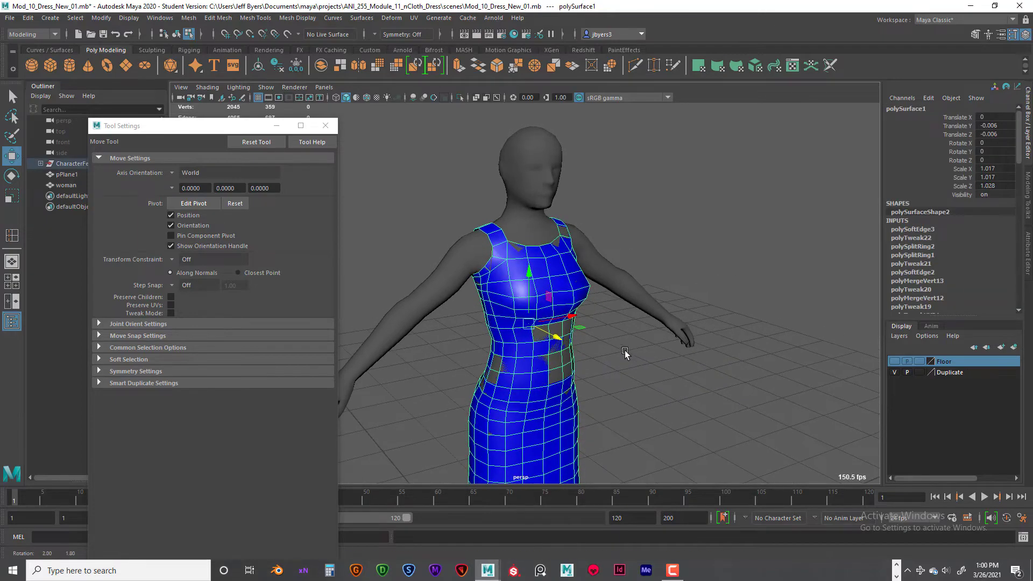
{"action": "left_click_drag", "start_coordinate": [625, 350], "coordinate": [526, 258], "text": "alt"}
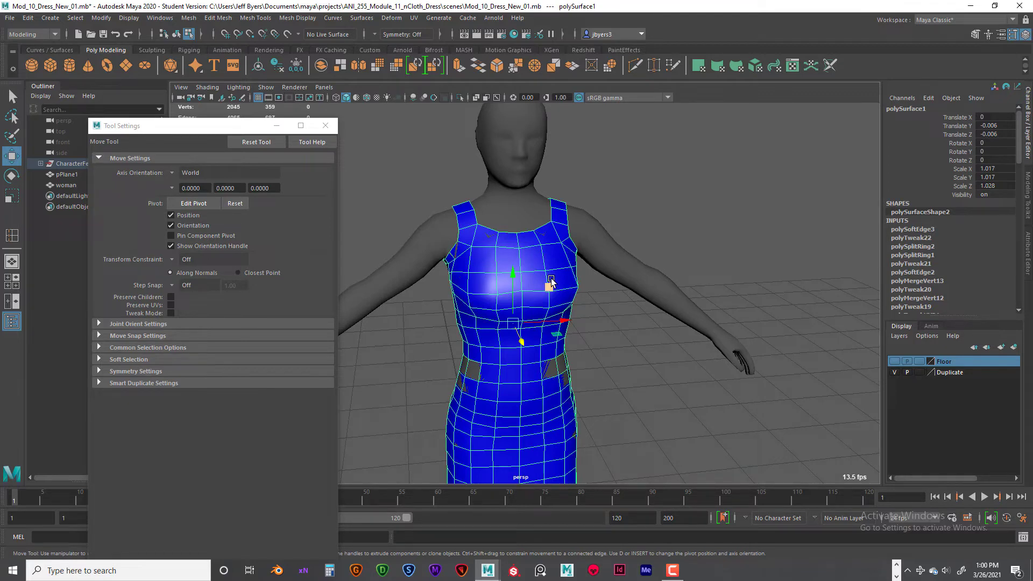
{"action": "key", "text": "ctrl+1"}
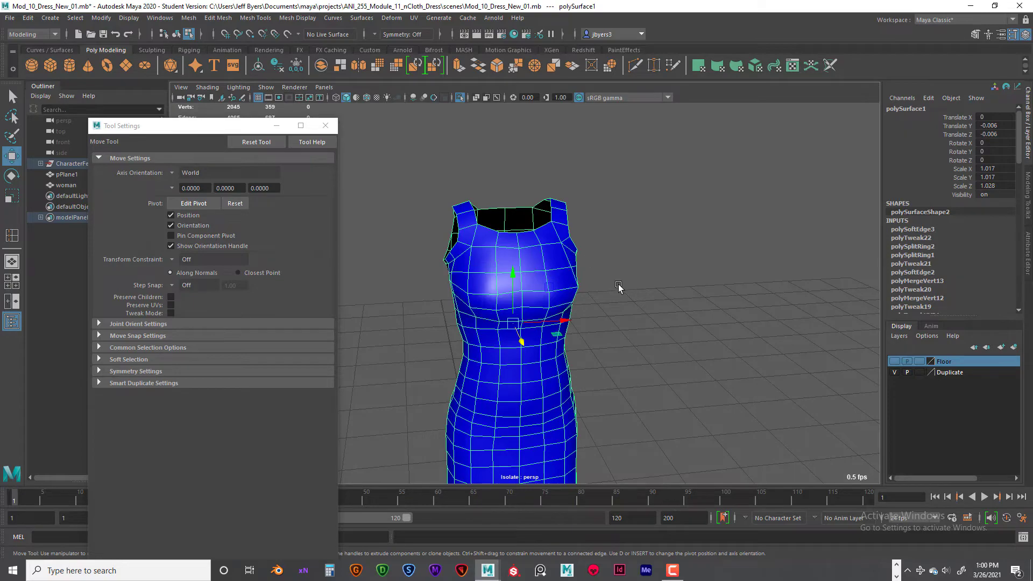
{"action": "left_click_drag", "start_coordinate": [619, 288], "coordinate": [560, 215], "text": "alt"}
{"action": "left_click", "coordinate": [277, 65]}
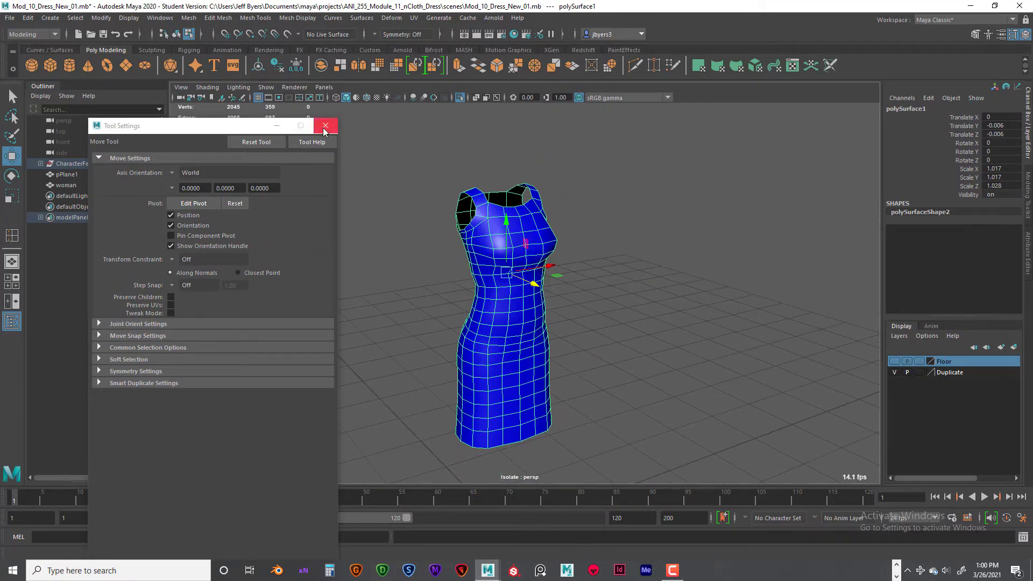
{"action": "left_click", "coordinate": [325, 127]}
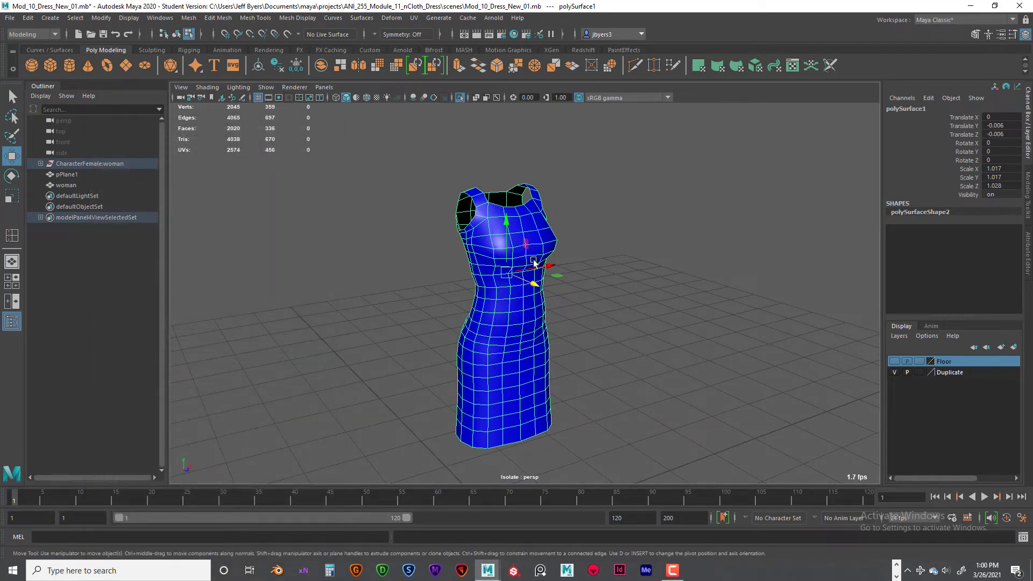
Try a Sculpt Tool stroke on the dress surface, undo it, and return to the Select tool
{"action": "key", "text": "space"}
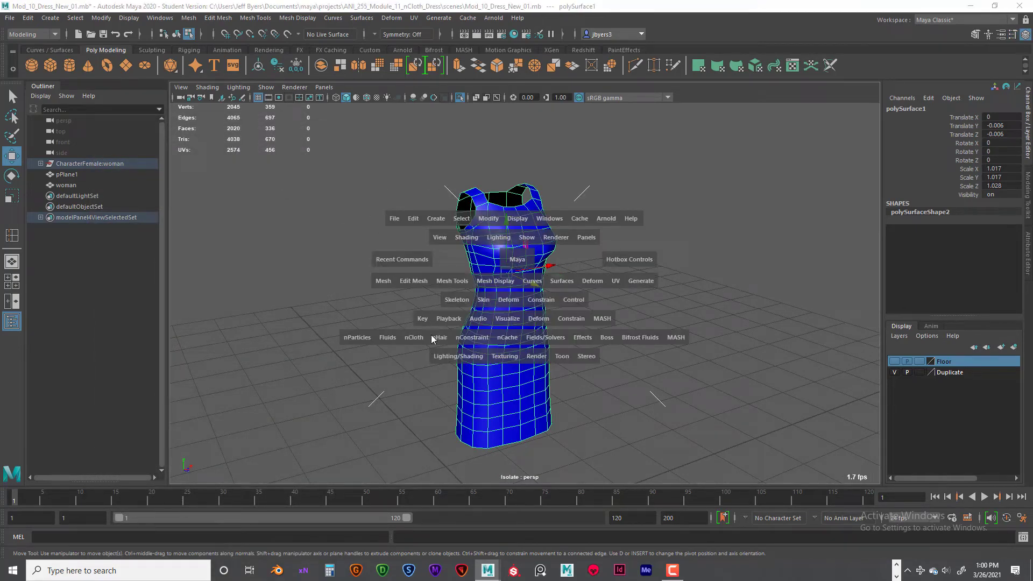
{"action": "left_click", "coordinate": [453, 281]}
{"action": "mouse_move", "coordinate": [483, 441]}
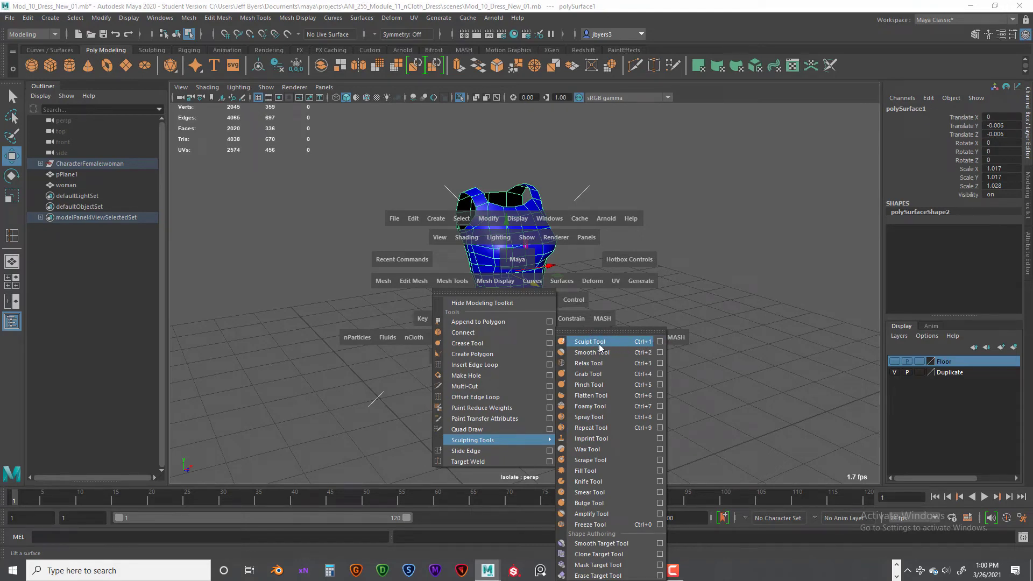
{"action": "left_click", "coordinate": [660, 342]}
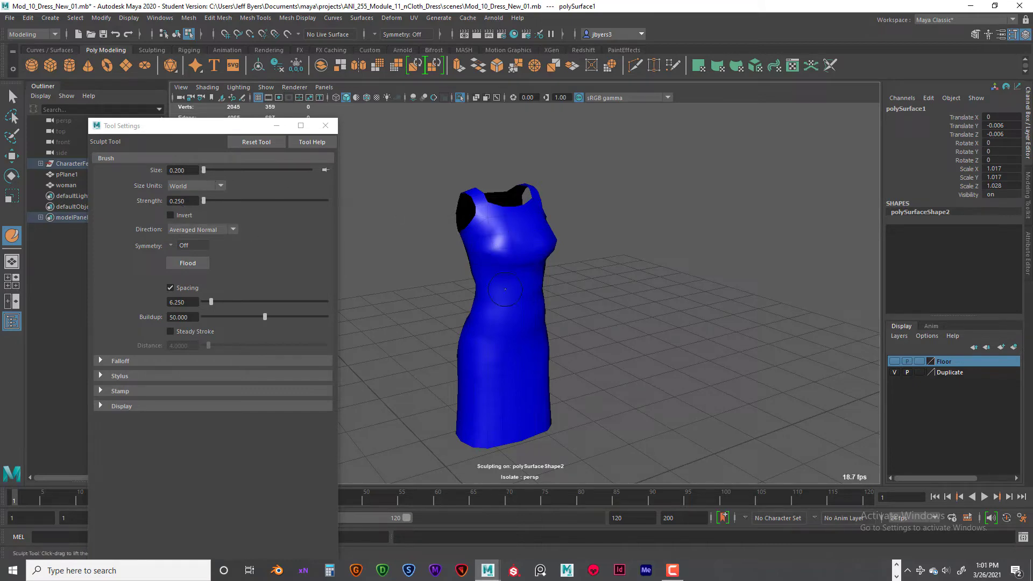
{"action": "scroll", "coordinate": [514, 294], "scroll_direction": "up", "scroll_amount": 5}
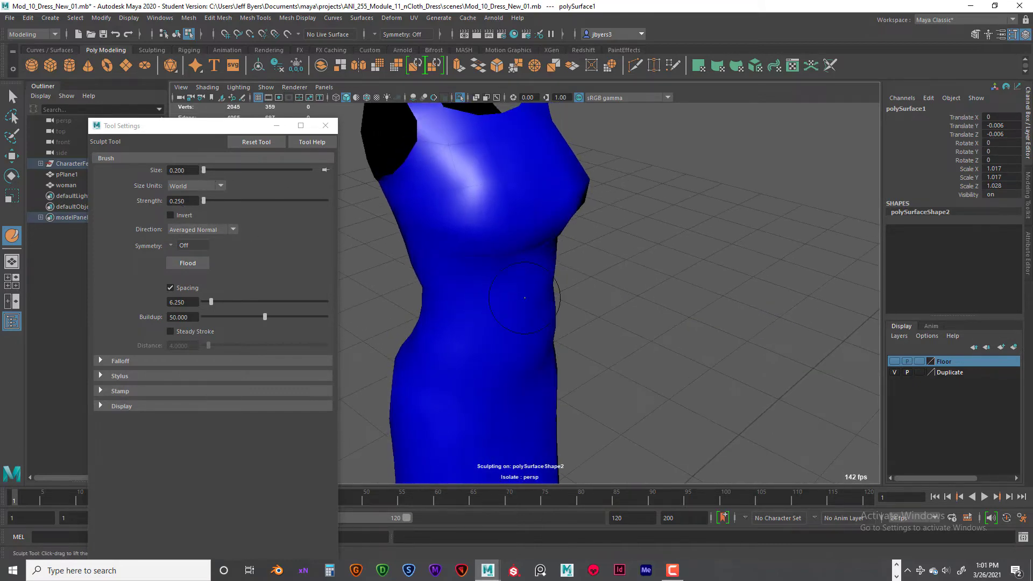
{"action": "middle_click_drag", "start_coordinate": [511, 288], "coordinate": [516, 309], "text": "alt"}
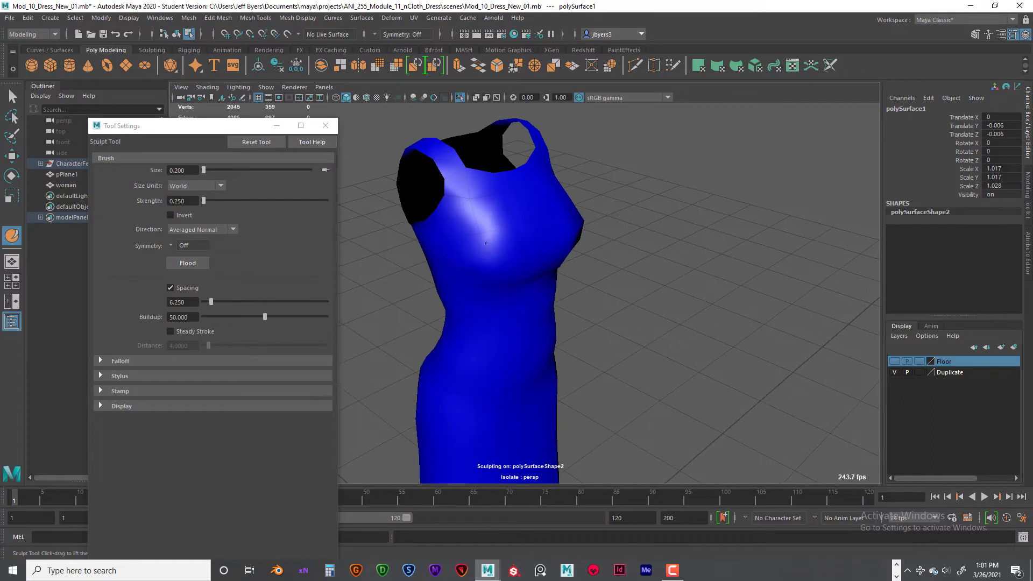
{"action": "mouse_move", "coordinate": [486, 238]}
{"action": "left_mouse_down", "text": "alt"}
{"action": "mouse_move", "coordinate": [498, 265]}
{"action": "mouse_move", "coordinate": [486, 244]}
{"action": "mouse_move", "coordinate": [485, 270]}
{"action": "mouse_move", "coordinate": [526, 258]}
{"action": "mouse_move", "coordinate": [524, 267]}
{"action": "mouse_move", "coordinate": [543, 242]}
{"action": "mouse_move", "coordinate": [531, 226]}
{"action": "mouse_move", "coordinate": [549, 218]}
{"action": "left_mouse_up", "text": "alt"}
{"action": "mouse_move", "coordinate": [457, 240]}
{"action": "left_mouse_down", "text": "alt"}
{"action": "mouse_move", "coordinate": [505, 255]}
{"action": "mouse_move", "coordinate": [534, 225]}
{"action": "mouse_move", "coordinate": [528, 237]}
{"action": "mouse_move", "coordinate": [600, 231]}
{"action": "mouse_move", "coordinate": [611, 243]}
{"action": "mouse_move", "coordinate": [568, 271]}
{"action": "mouse_move", "coordinate": [501, 283]}
{"action": "mouse_move", "coordinate": [371, 231]}
{"action": "mouse_move", "coordinate": [357, 247]}
{"action": "mouse_move", "coordinate": [503, 268]}
{"action": "mouse_move", "coordinate": [630, 265]}
{"action": "mouse_move", "coordinate": [542, 260]}
{"action": "mouse_move", "coordinate": [537, 295]}
{"action": "left_mouse_up", "text": "alt"}
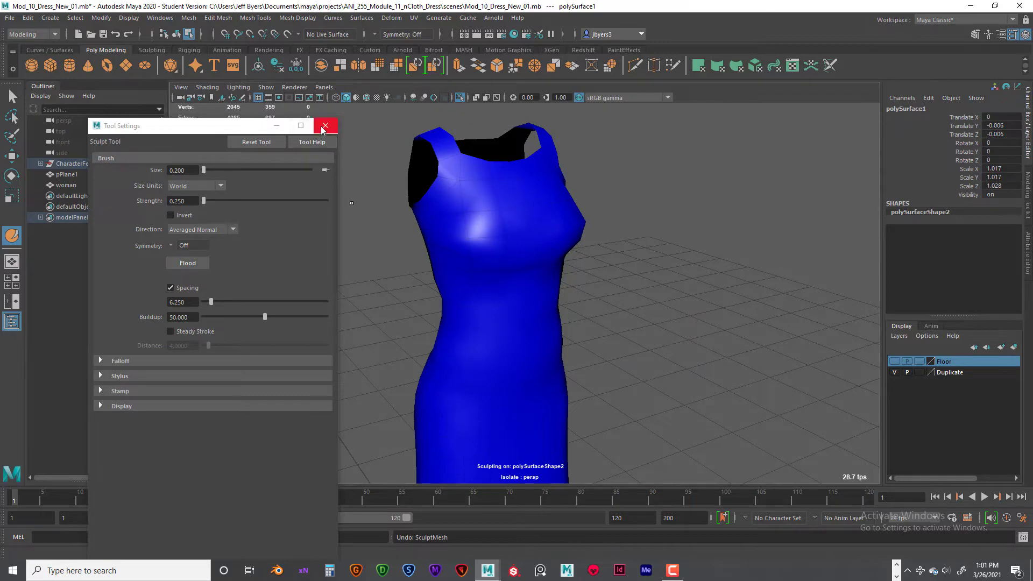
{"action": "left_click", "coordinate": [326, 126]}
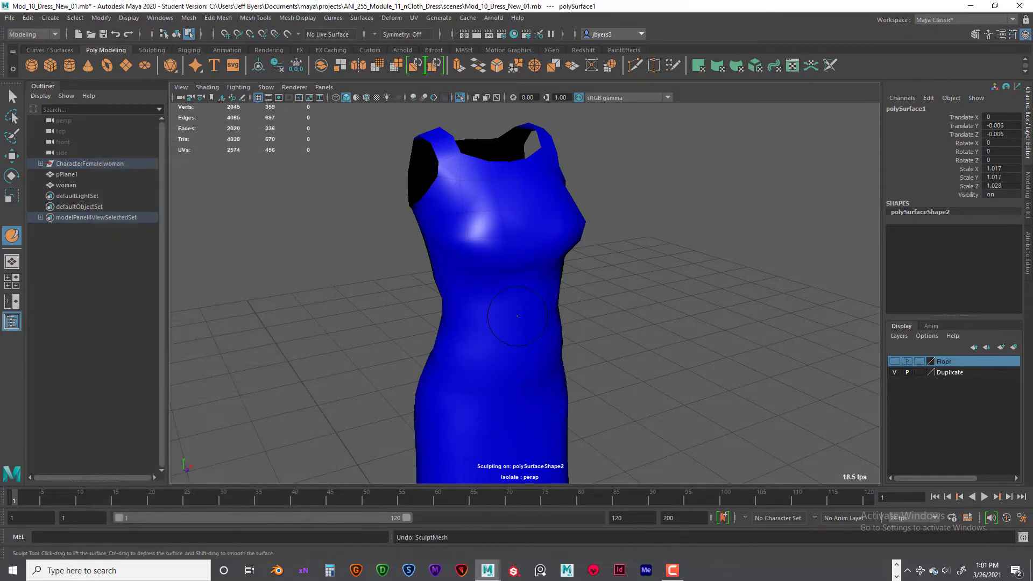
{"action": "key", "text": "q"}
End the dress isolation to show the character again, inspect the fit around the waist, and deselect the dress
{"action": "left_click_drag", "start_coordinate": [565, 327], "coordinate": [471, 331], "text": "alt"}
{"action": "scroll", "coordinate": [549, 328], "scroll_direction": "down", "scroll_amount": 4}
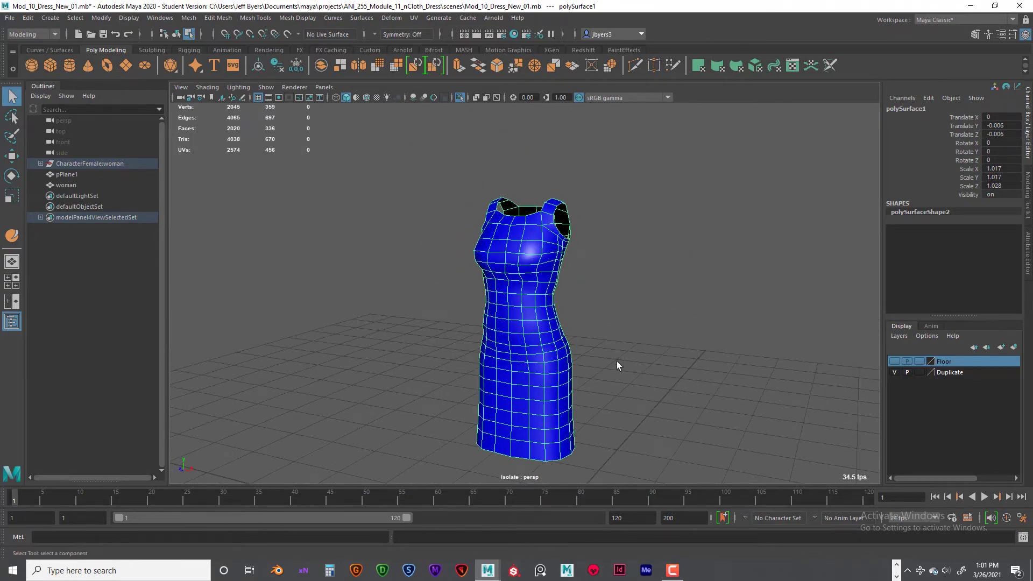
{"action": "key", "text": "ctrl+1"}
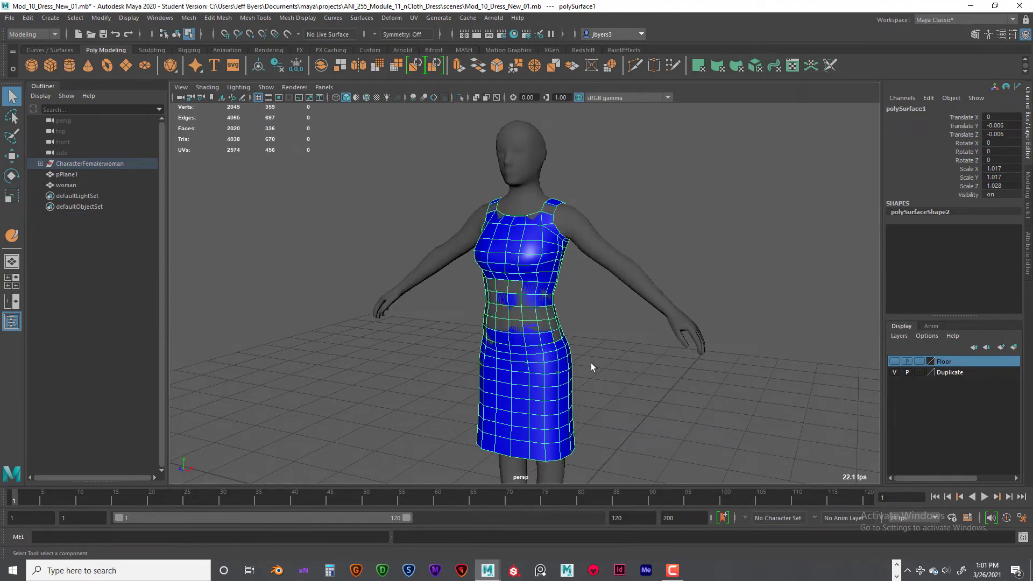
{"action": "scroll", "coordinate": [596, 360], "scroll_direction": "up", "scroll_amount": 5}
{"action": "scroll", "coordinate": [595, 362], "scroll_direction": "down", "scroll_amount": 2}
{"action": "left_click_drag", "start_coordinate": [595, 361], "coordinate": [643, 384], "text": "alt"}
{"action": "scroll", "coordinate": [643, 382], "scroll_direction": "down", "scroll_amount": 8}
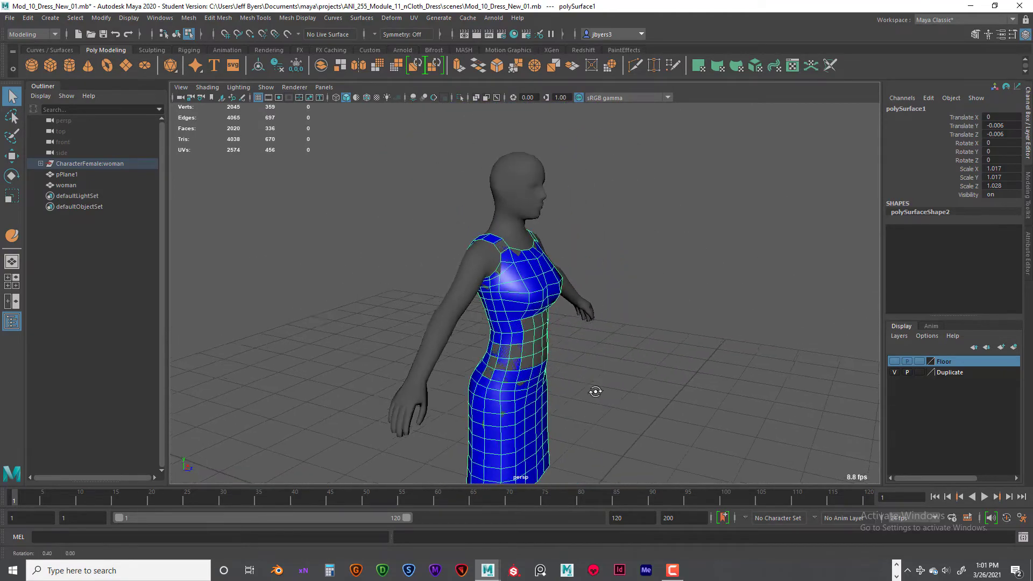
{"action": "middle_click_drag", "start_coordinate": [561, 386], "coordinate": [563, 334], "text": "alt"}
{"action": "left_click_drag", "start_coordinate": [589, 367], "coordinate": [458, 370], "text": "alt"}
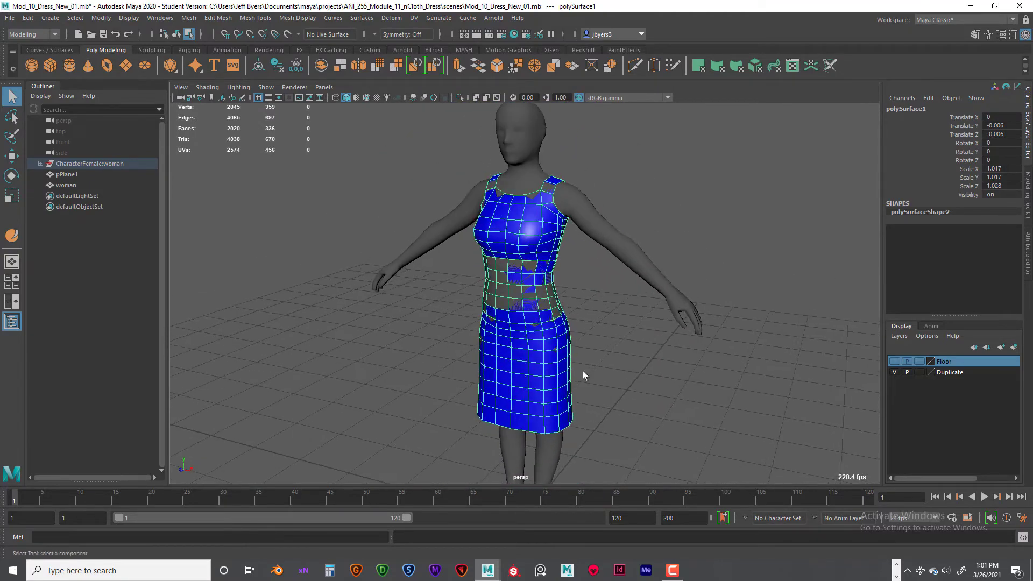
{"action": "left_click", "coordinate": [586, 371]}
{"action": "left_click_drag", "start_coordinate": [541, 371], "coordinate": [500, 295], "text": "alt"}
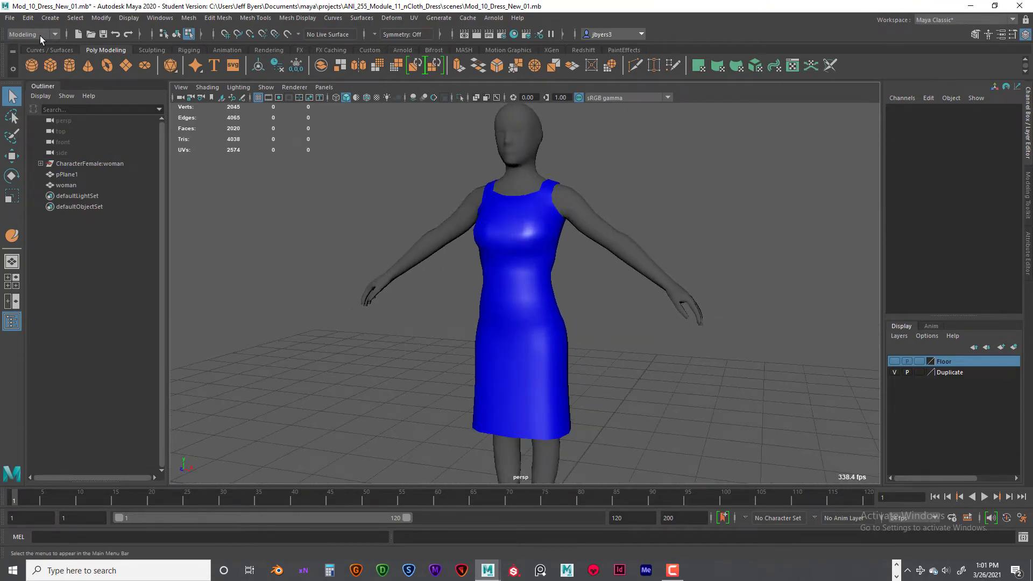
Save the scene as a new version named Mod_10_Dress_New_02, accepting the student version notice
{"action": "left_click", "coordinate": [9, 18]}
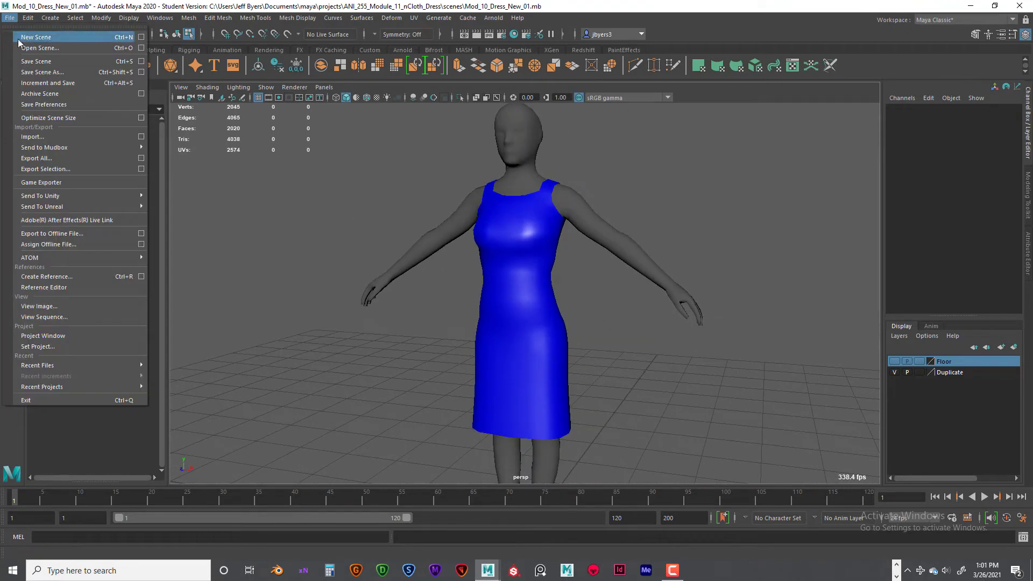
{"action": "left_click", "coordinate": [30, 72]}
{"action": "left_click", "coordinate": [173, 202]}
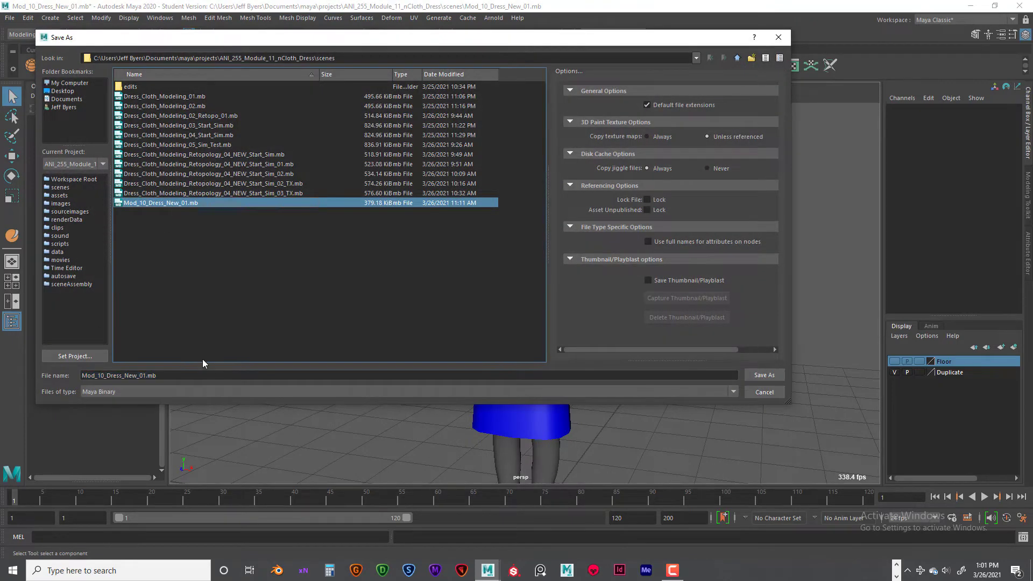
{"action": "left_click", "coordinate": [166, 377]}
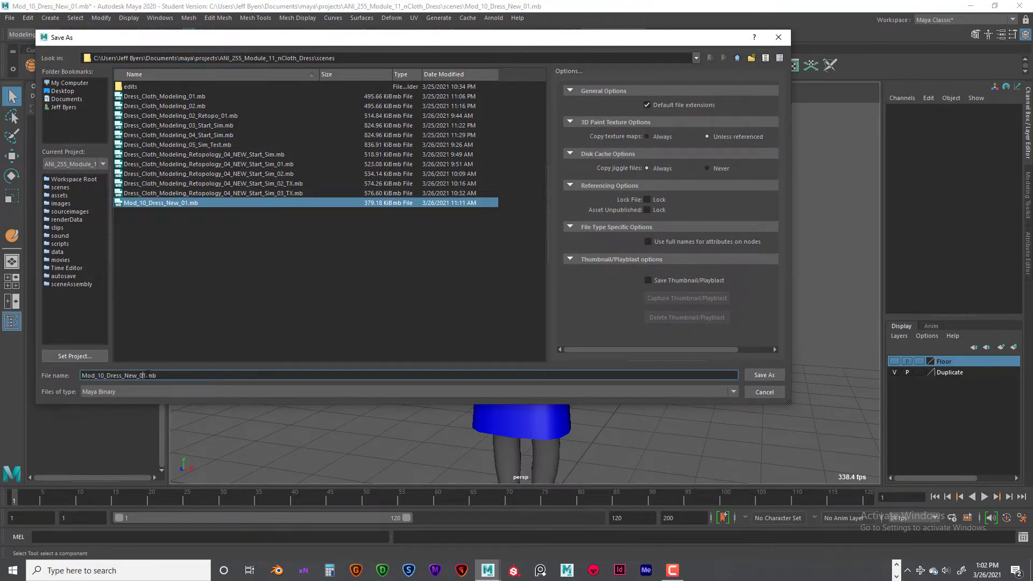
{"action": "type", "text": "2"}
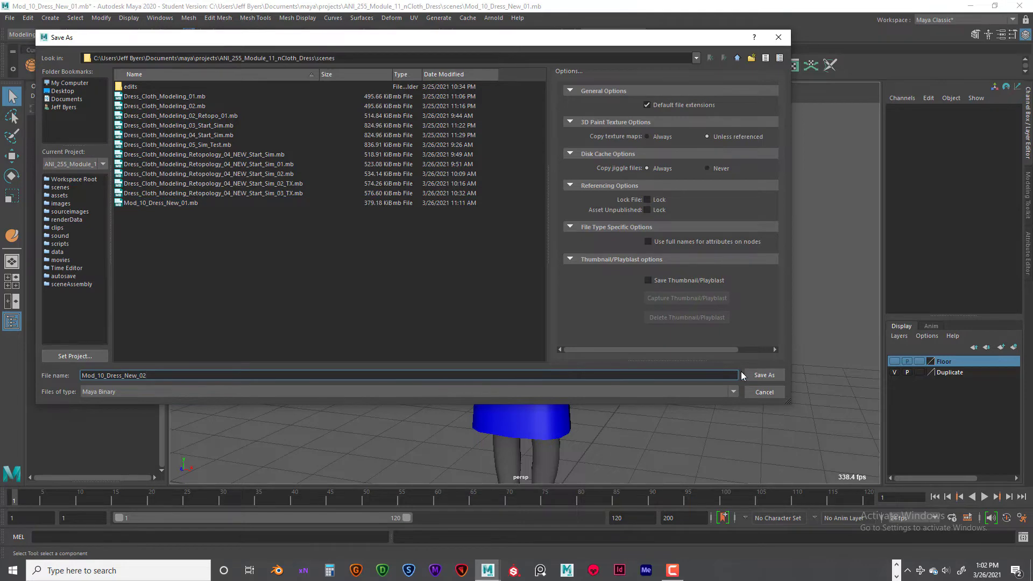
{"action": "left_click", "coordinate": [764, 376]}
{"action": "left_click", "coordinate": [491, 294]}
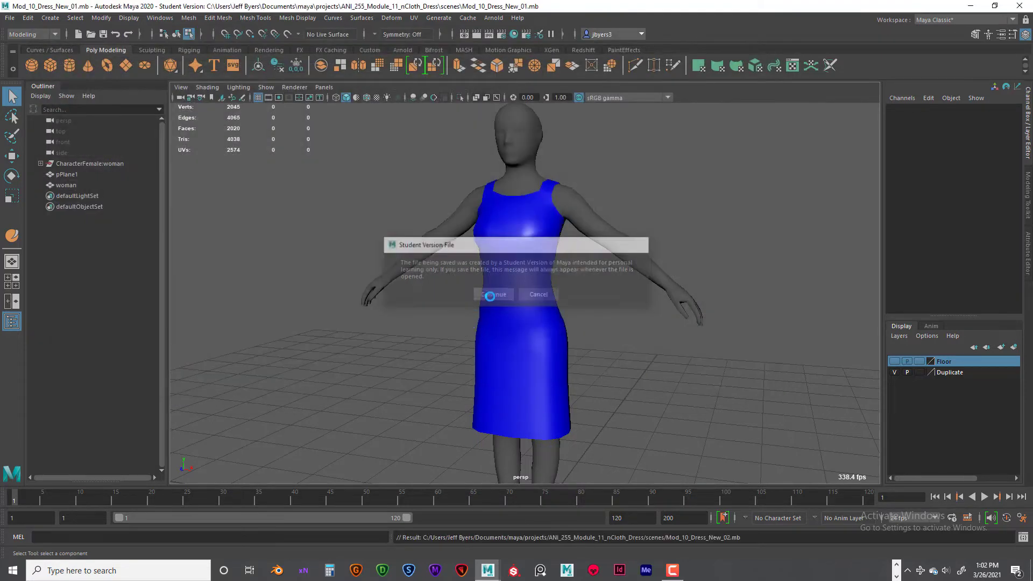
{"action": "left_click_drag", "start_coordinate": [643, 349], "coordinate": [542, 341], "text": "alt"}
{"action": "scroll", "coordinate": [654, 360], "scroll_direction": "up", "scroll_amount": 3}
{"action": "scroll", "coordinate": [518, 305], "scroll_direction": "down", "scroll_amount": 5}
{"action": "middle_click_drag", "start_coordinate": [542, 341], "coordinate": [511, 345], "text": "alt"}
{"action": "scroll", "coordinate": [523, 340], "scroll_direction": "down", "scroll_amount": 1}
{"action": "scroll", "coordinate": [525, 338], "scroll_direction": "up", "scroll_amount": 3}
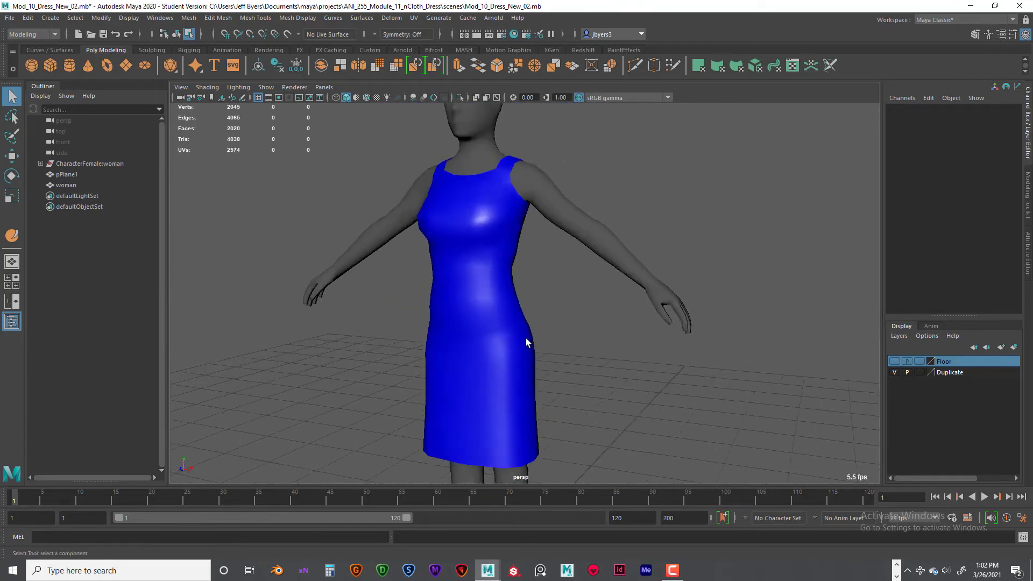
{"action": "scroll", "coordinate": [519, 332], "scroll_direction": "down", "scroll_amount": 2}
Select the dress and smooth its mesh exponentially with 1 division level
{"action": "left_click", "coordinate": [519, 331]}
{"action": "left_click_drag", "start_coordinate": [550, 354], "coordinate": [512, 345], "text": "alt"}
{"action": "right_click_drag", "start_coordinate": [509, 343], "coordinate": [496, 340]}
{"action": "left_click_drag", "start_coordinate": [484, 302], "coordinate": [440, 268], "text": "alt"}
{"action": "key", "text": "space"}
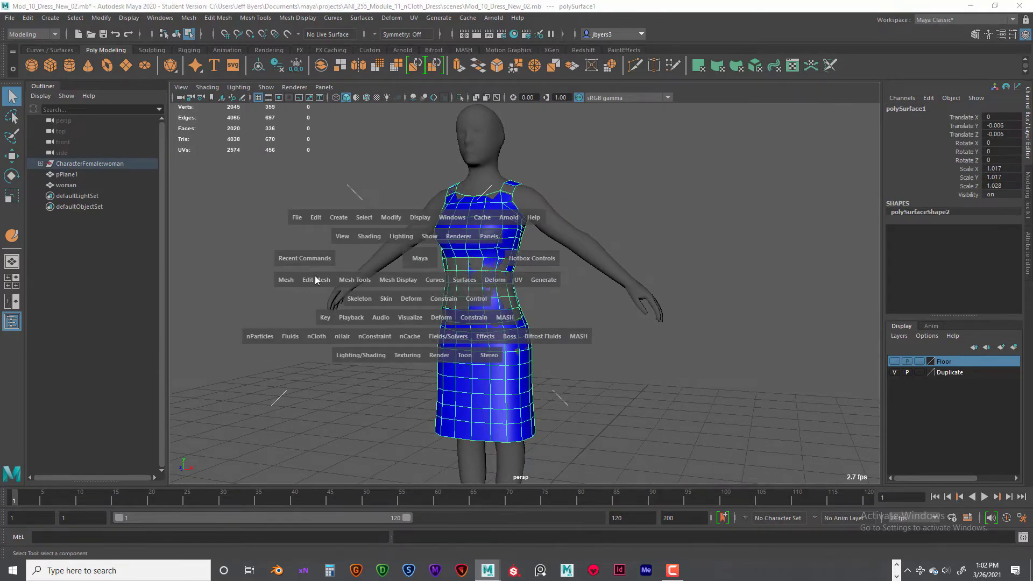
{"action": "left_click_drag", "start_coordinate": [288, 280], "coordinate": [313, 410]}
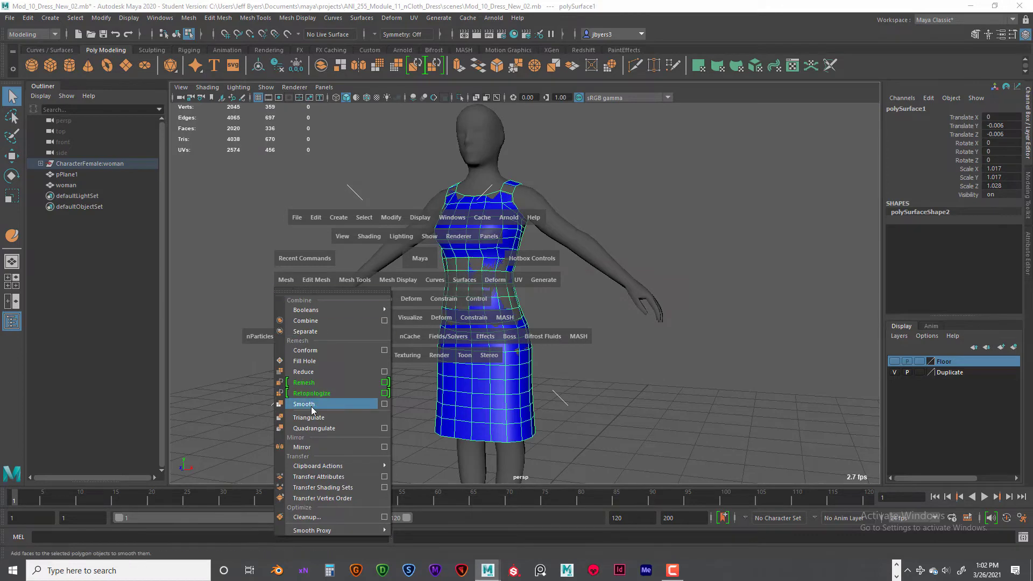
{"action": "left_click_drag", "start_coordinate": [387, 409], "coordinate": [386, 405]}
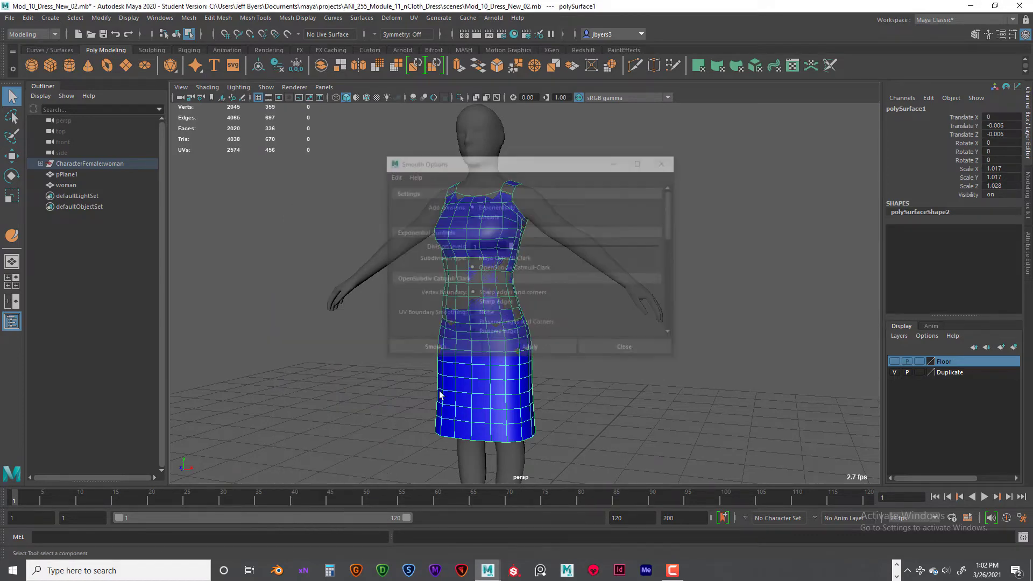
{"action": "left_click", "coordinate": [454, 348]}
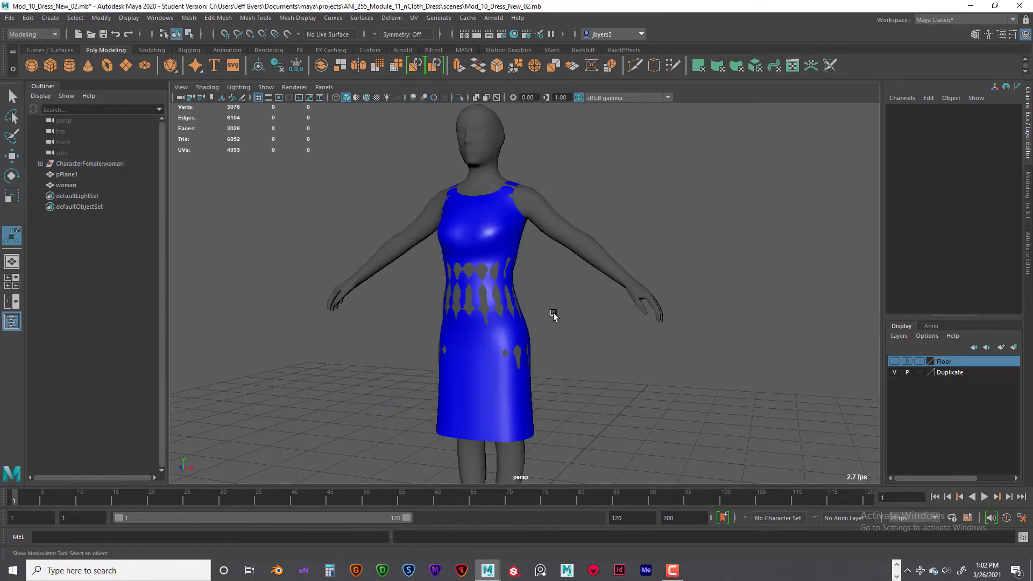
Select the woman body mesh and smooth it exponentially with 1 division level, using OpenSubdiv Catmull-Clark
{"action": "scroll", "coordinate": [496, 270], "scroll_direction": "up", "scroll_amount": 6}
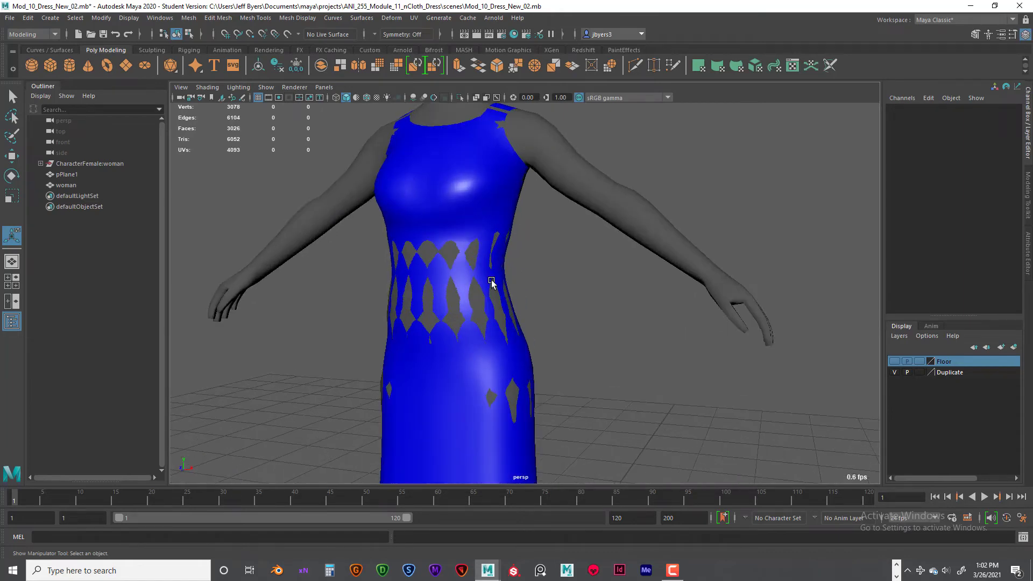
{"action": "scroll", "coordinate": [484, 267], "scroll_direction": "down", "scroll_amount": 5}
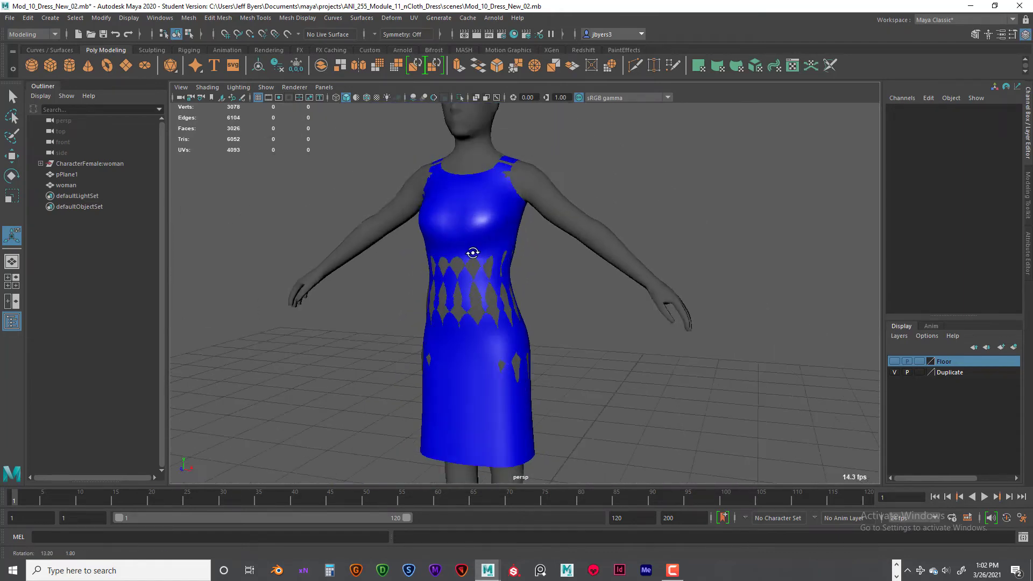
{"action": "left_click", "coordinate": [549, 205]}
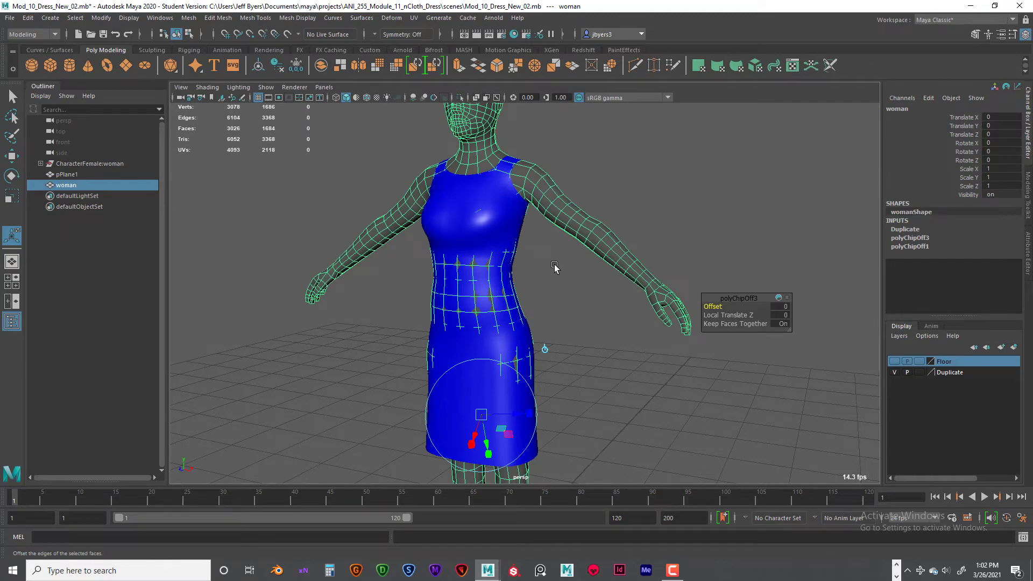
{"action": "key", "text": "space"}
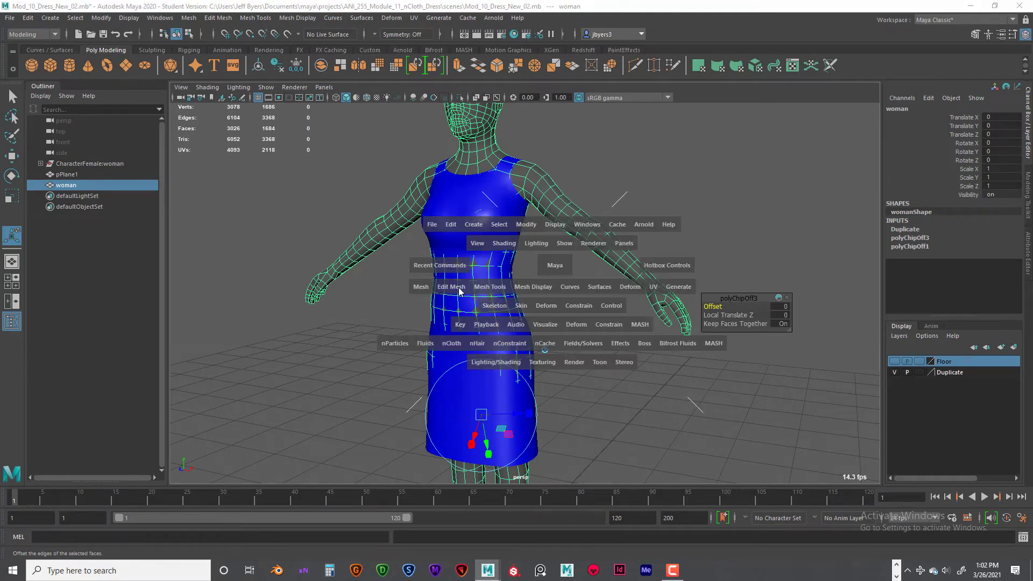
{"action": "left_click", "coordinate": [422, 292]}
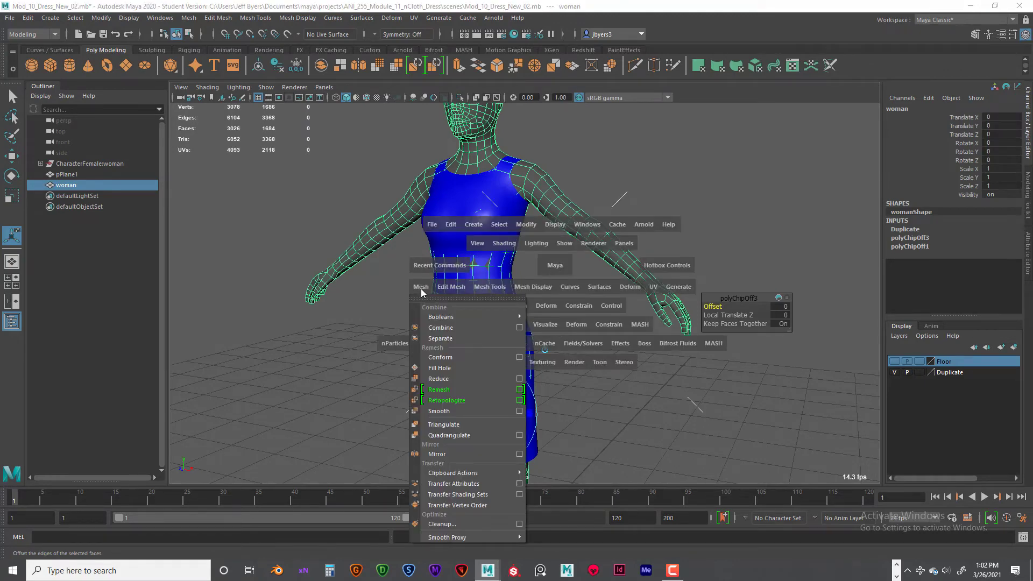
{"action": "left_click", "coordinate": [522, 413]}
{"action": "left_click", "coordinate": [456, 345]}
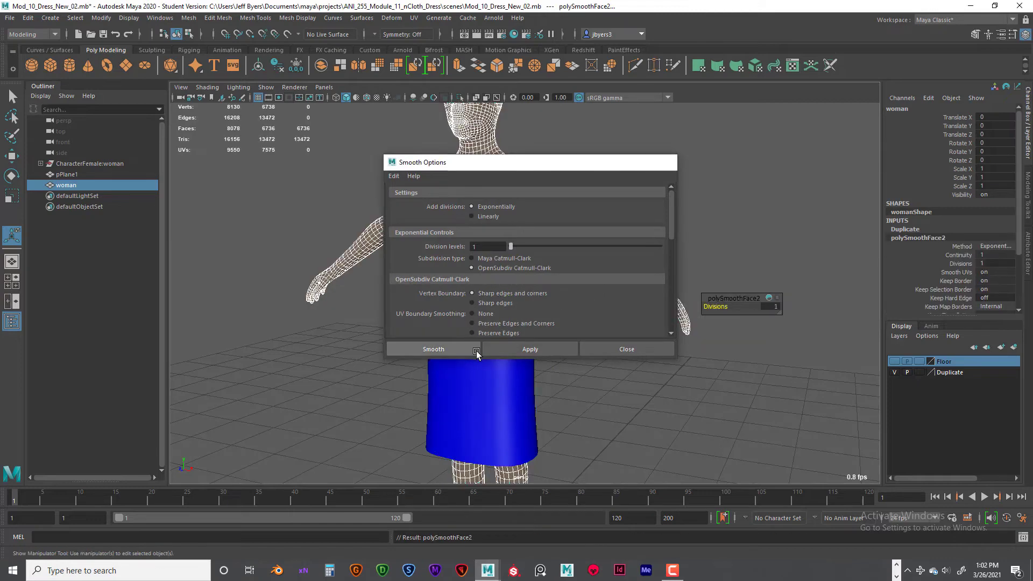
Select the blue dress mesh and activate the Relax sculpting tool with its settings open, keeping the character's upper body in view
{"action": "left_click_drag", "start_coordinate": [554, 357], "coordinate": [503, 353], "text": "alt"}
{"action": "middle_click_drag", "start_coordinate": [503, 353], "coordinate": [479, 353], "text": "alt"}
{"action": "left_click_drag", "start_coordinate": [479, 353], "coordinate": [479, 292], "text": "alt"}
{"action": "left_click", "coordinate": [480, 248]}
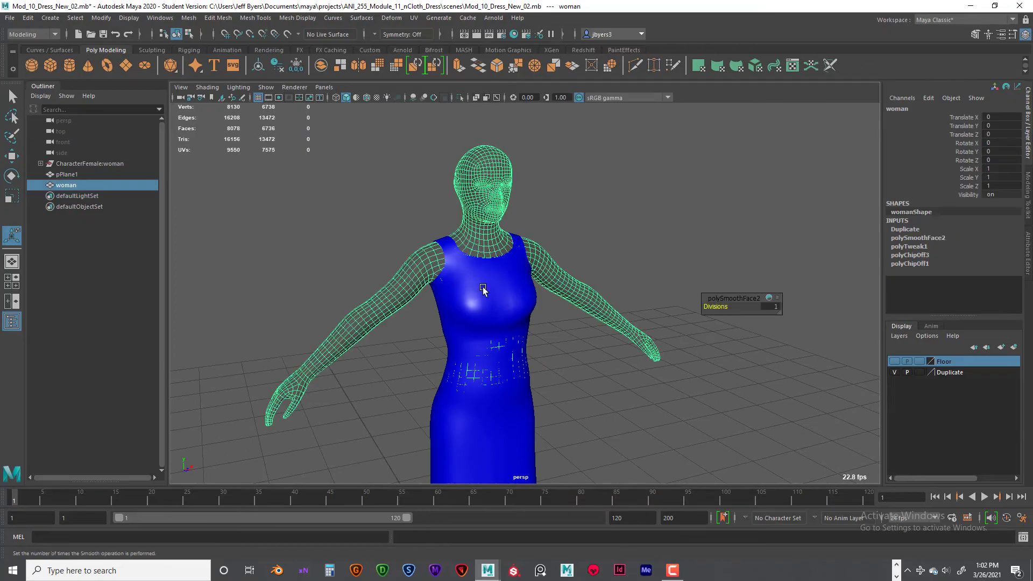
{"action": "left_click", "coordinate": [484, 286]}
{"action": "left_click_drag", "start_coordinate": [533, 347], "coordinate": [499, 349], "text": "alt"}
{"action": "scroll", "coordinate": [532, 351], "scroll_direction": "up", "scroll_amount": 5}
{"action": "key", "text": "space"}
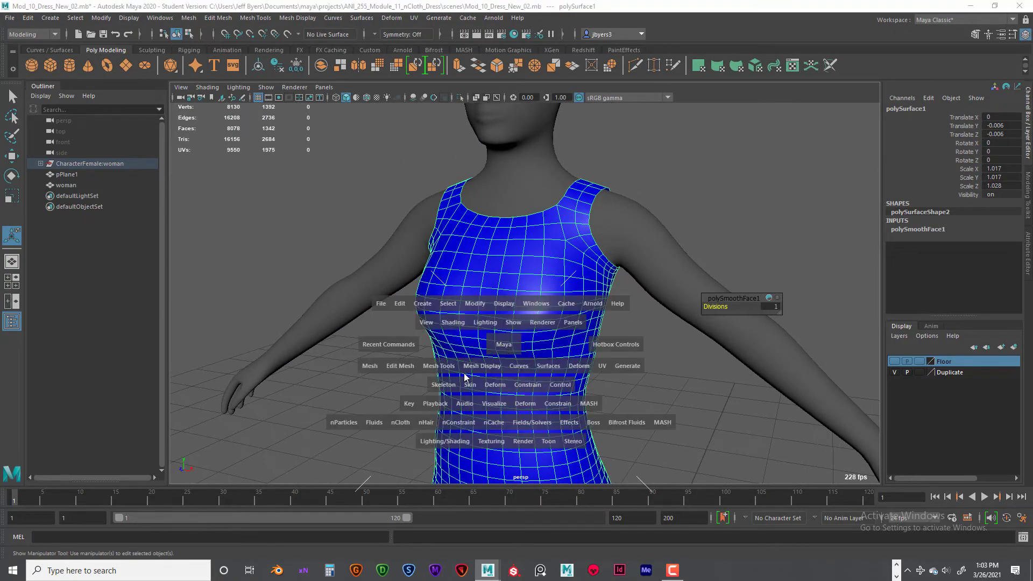
{"action": "left_click", "coordinate": [411, 367]}
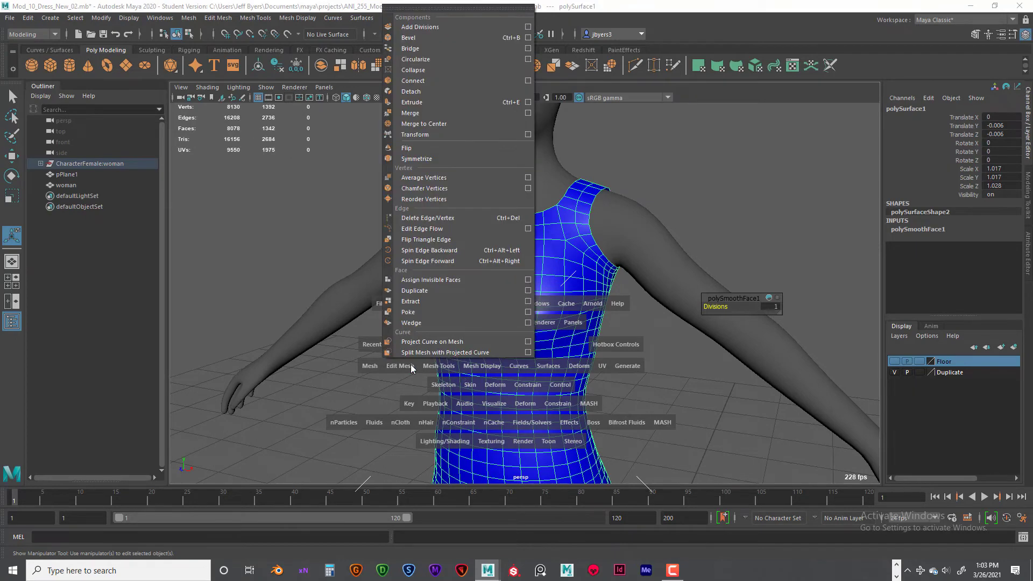
{"action": "left_click", "coordinate": [438, 366]}
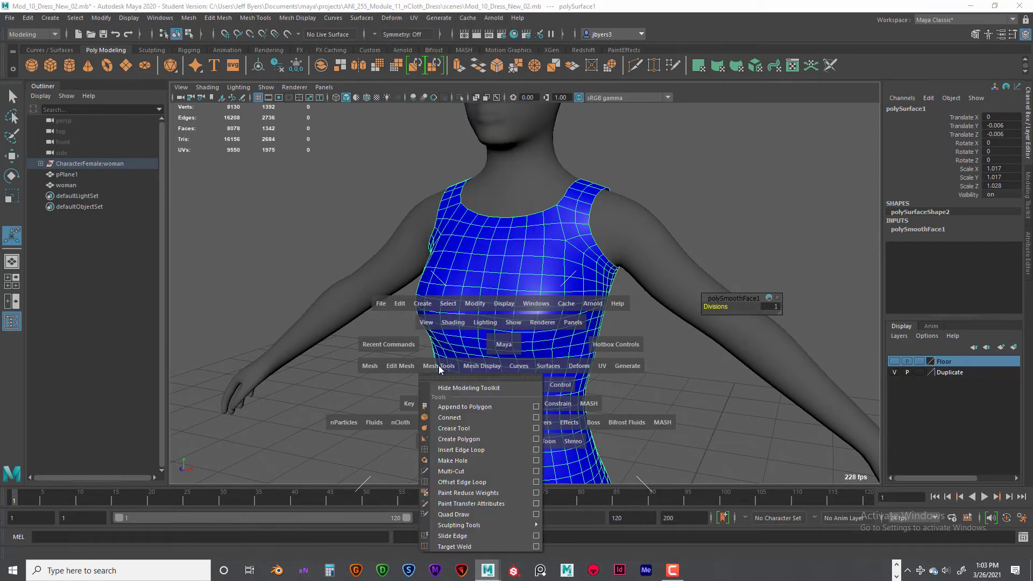
{"action": "mouse_move", "coordinate": [461, 525]}
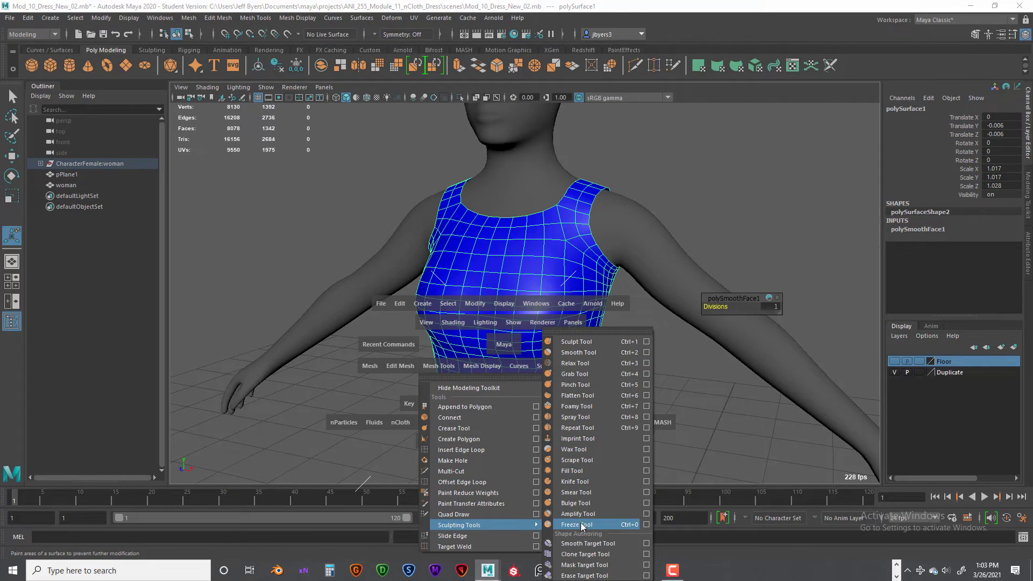
{"action": "left_click", "coordinate": [647, 363]}
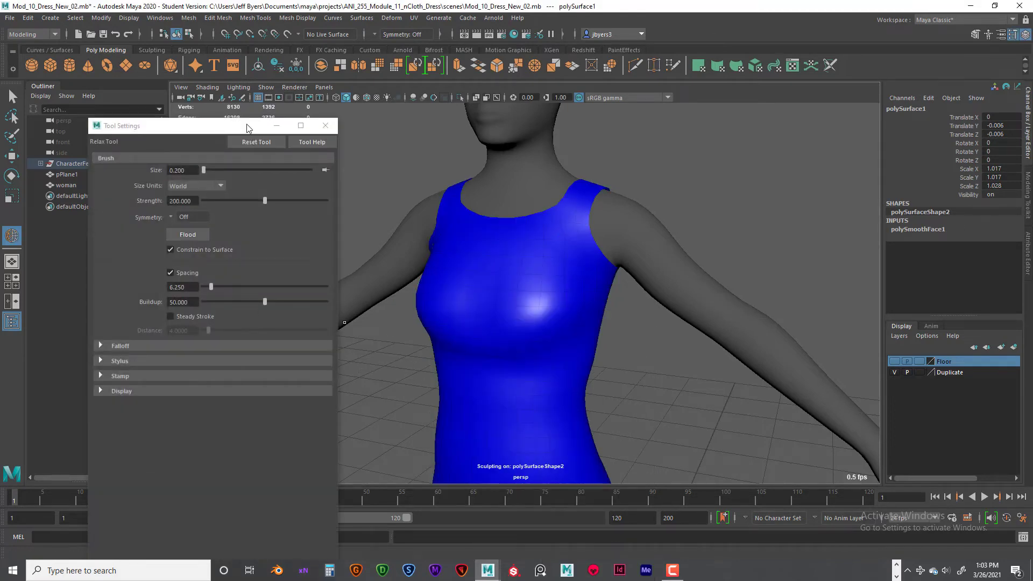
{"action": "left_click_drag", "start_coordinate": [247, 128], "coordinate": [219, 155]}
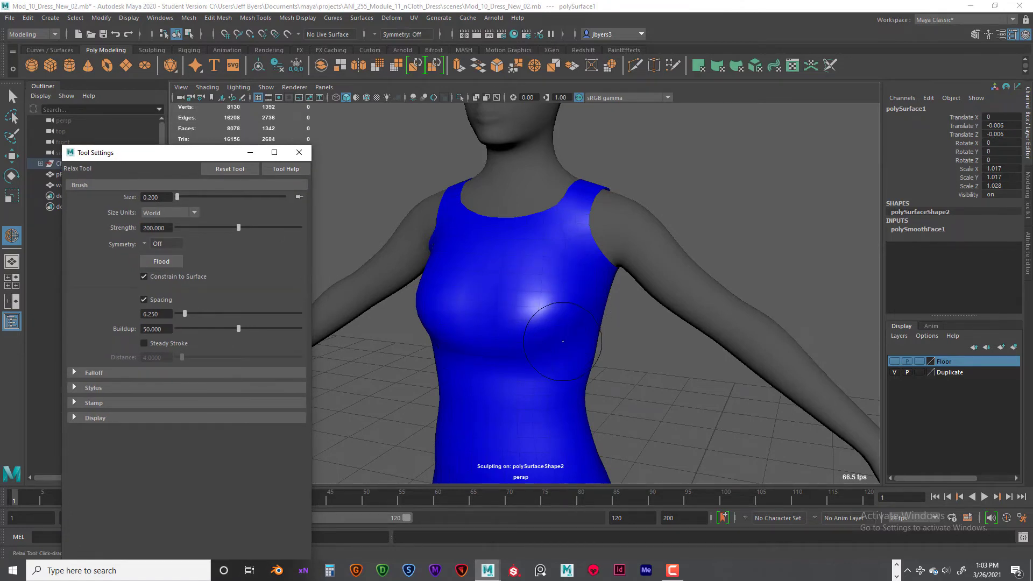
Examine the smoothed dress around the bust, neckline, armholes and waist from several angles for areas that need relaxing
{"action": "mouse_move", "coordinate": [532, 353]}
{"action": "left_mouse_down", "text": "alt"}
{"action": "mouse_move", "coordinate": [503, 334]}
{"action": "mouse_move", "coordinate": [534, 351]}
{"action": "mouse_move", "coordinate": [542, 376]}
{"action": "mouse_move", "coordinate": [587, 376]}
{"action": "mouse_move", "coordinate": [579, 362]}
{"action": "mouse_move", "coordinate": [554, 376]}
{"action": "mouse_move", "coordinate": [461, 357]}
{"action": "mouse_move", "coordinate": [547, 378]}
{"action": "mouse_move", "coordinate": [516, 299]}
{"action": "left_mouse_up", "text": "alt"}
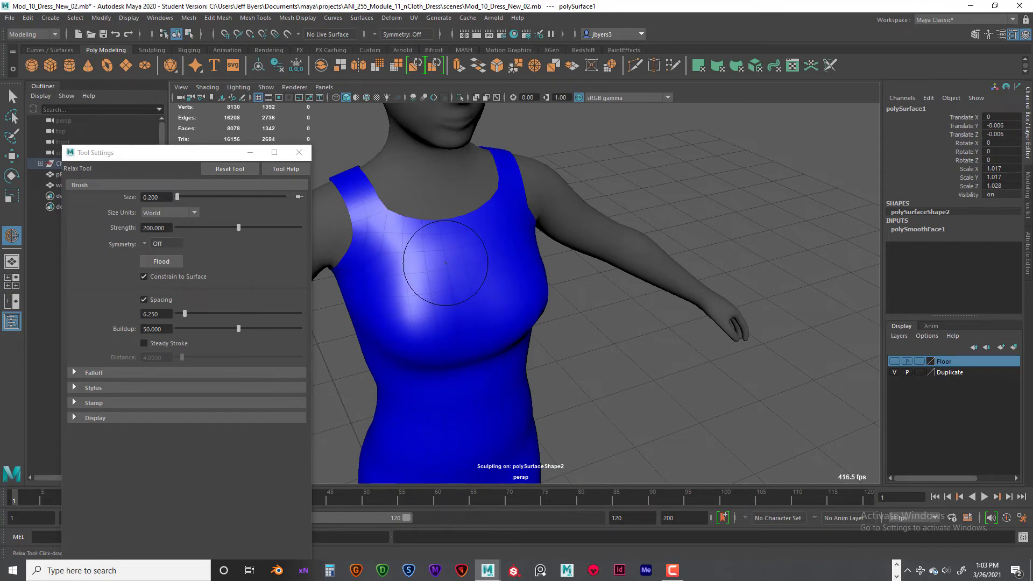
{"action": "mouse_move", "coordinate": [445, 263]}
{"action": "left_mouse_down", "text": "alt"}
{"action": "mouse_move", "coordinate": [438, 290]}
{"action": "mouse_move", "coordinate": [451, 301]}
{"action": "left_mouse_up", "text": "alt"}
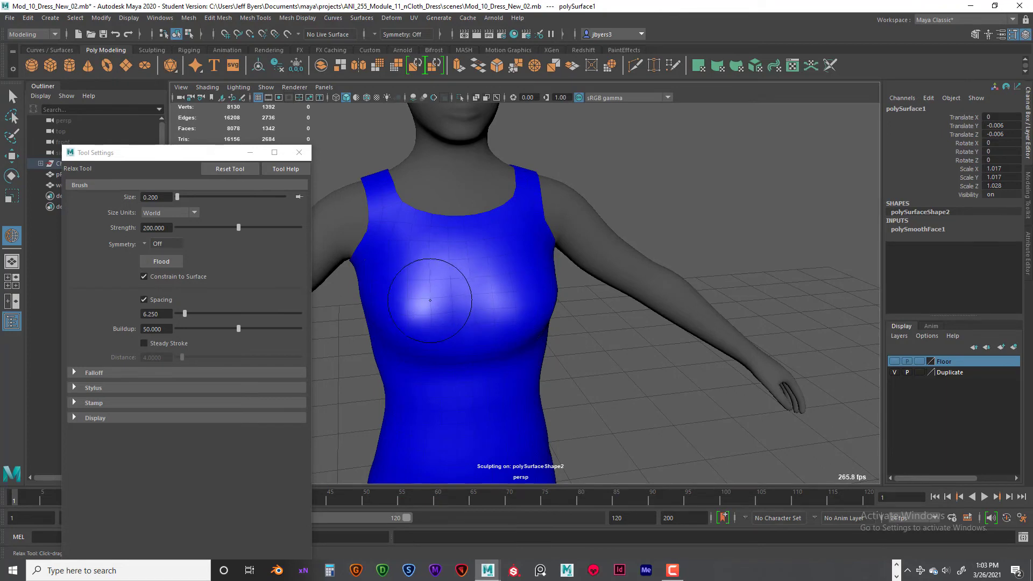
{"action": "mouse_move", "coordinate": [452, 295]}
{"action": "left_mouse_down", "text": "alt"}
{"action": "mouse_move", "coordinate": [484, 309]}
{"action": "mouse_move", "coordinate": [484, 300]}
{"action": "mouse_move", "coordinate": [407, 326]}
{"action": "left_mouse_up", "text": "alt"}
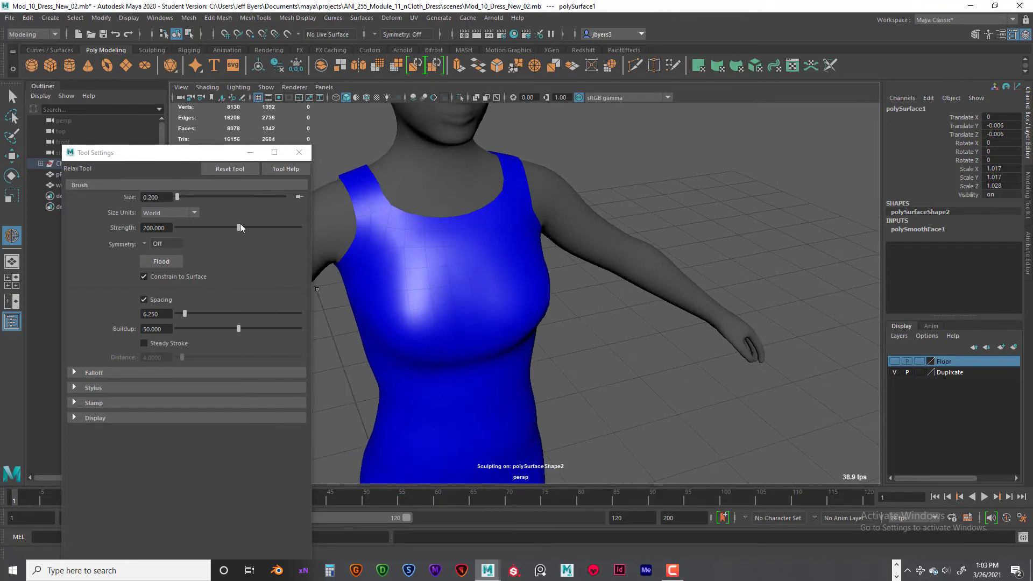
{"action": "mouse_move", "coordinate": [528, 287]}
{"action": "left_mouse_down", "text": "alt"}
{"action": "mouse_move", "coordinate": [342, 277]}
{"action": "mouse_move", "coordinate": [350, 247]}
{"action": "mouse_move", "coordinate": [350, 260]}
{"action": "mouse_move", "coordinate": [470, 325]}
{"action": "mouse_move", "coordinate": [520, 321]}
{"action": "left_mouse_up", "text": "alt"}
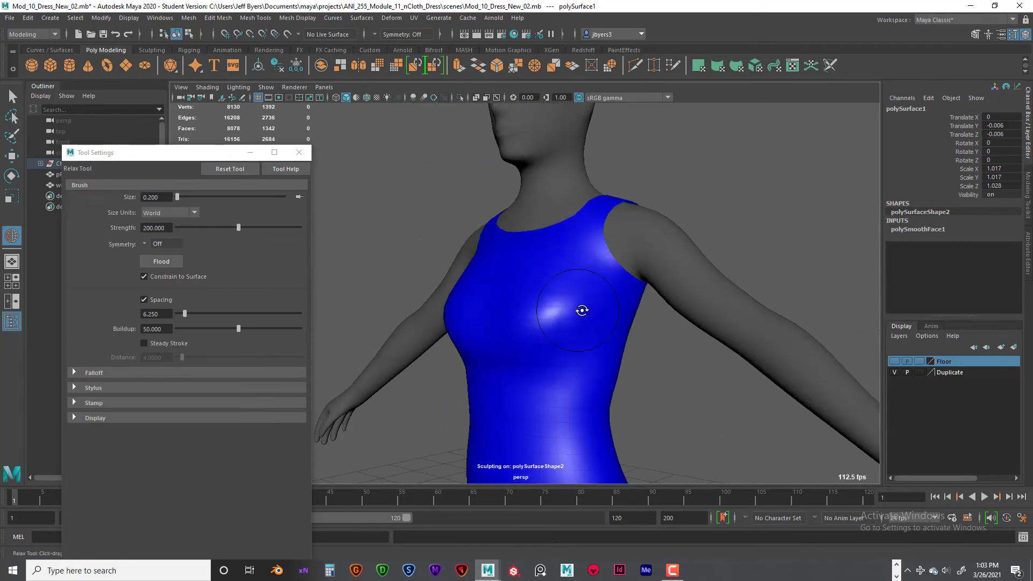
{"action": "mouse_move", "coordinate": [582, 311]}
{"action": "left_mouse_down", "text": "alt"}
{"action": "mouse_move", "coordinate": [595, 323]}
{"action": "mouse_move", "coordinate": [536, 301]}
{"action": "mouse_move", "coordinate": [548, 289]}
{"action": "left_mouse_up", "text": "alt"}
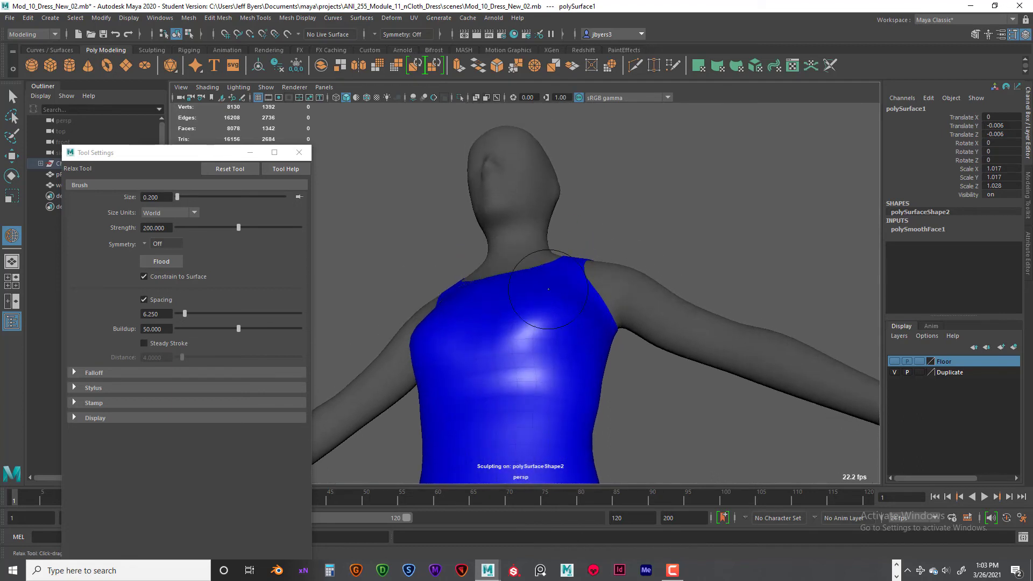
{"action": "left_click_drag", "start_coordinate": [539, 377], "coordinate": [508, 380], "text": "alt"}
{"action": "left_click_drag", "start_coordinate": [418, 322], "coordinate": [409, 324], "text": "alt"}
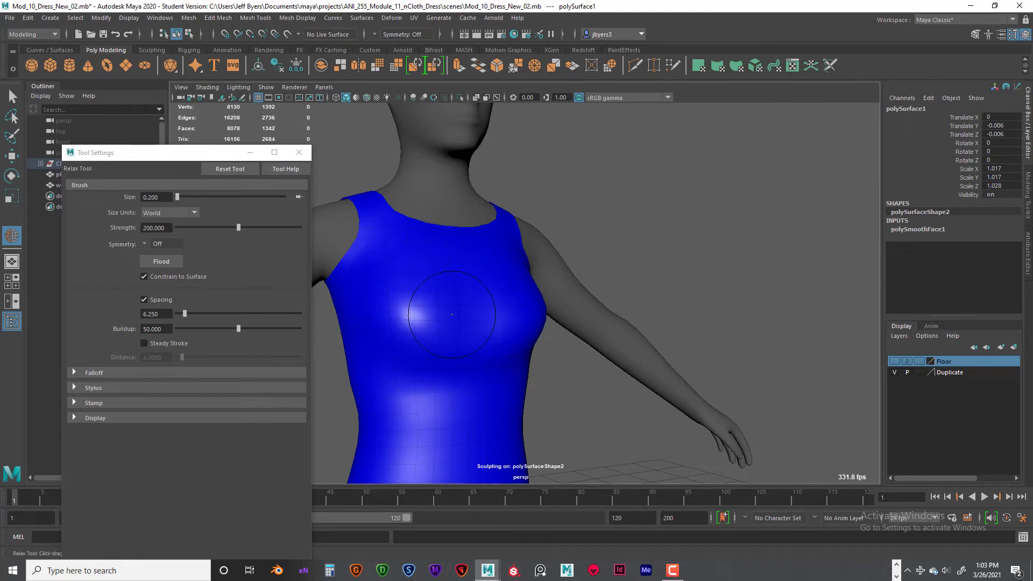
{"action": "left_click_drag", "start_coordinate": [452, 314], "coordinate": [422, 338], "text": "alt"}
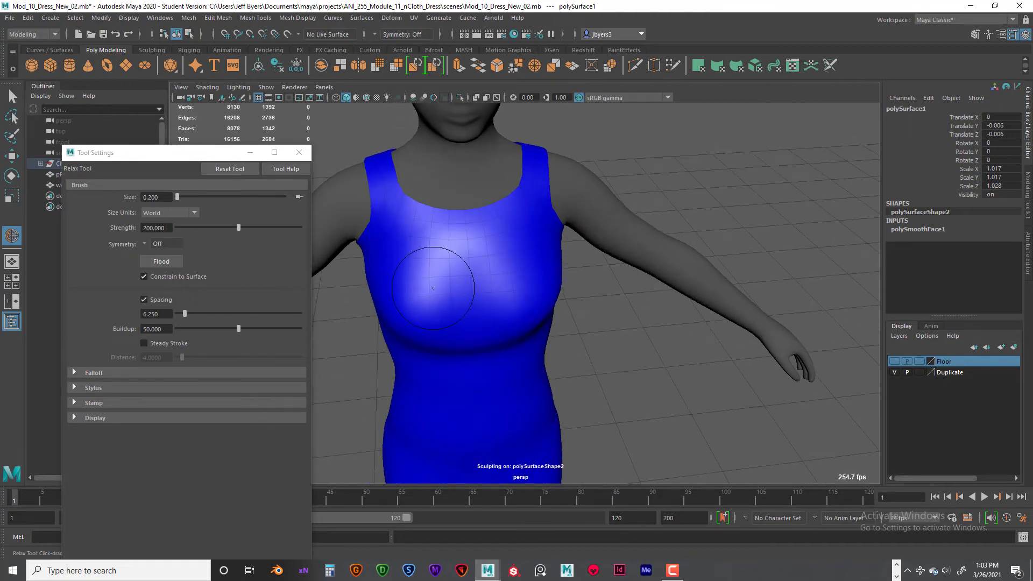
{"action": "left_click_drag", "start_coordinate": [385, 292], "coordinate": [528, 290], "text": "alt"}
{"action": "scroll", "coordinate": [516, 298], "scroll_direction": "down", "scroll_amount": 2}
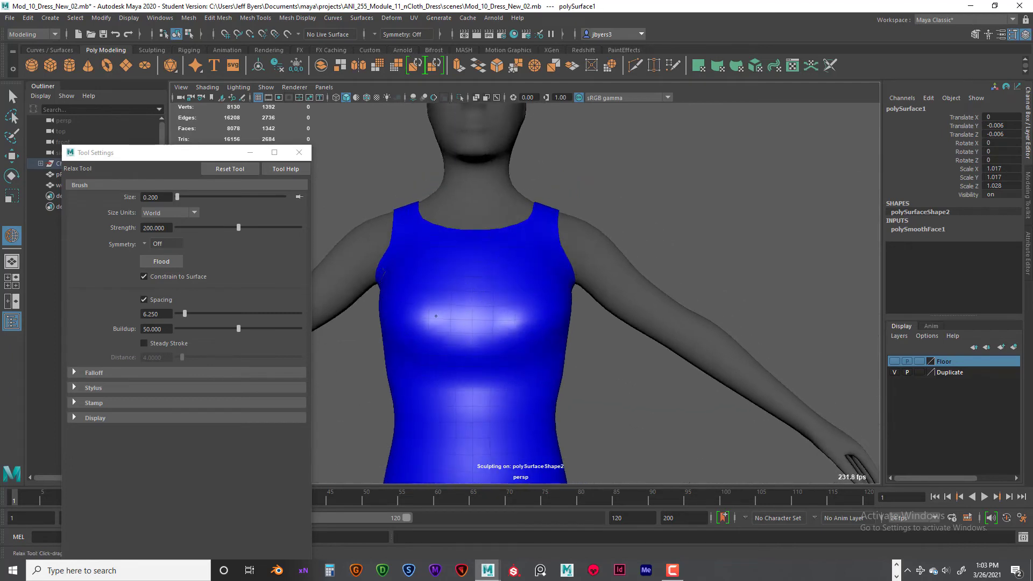
{"action": "mouse_move", "coordinate": [436, 316]}
{"action": "left_mouse_down", "text": "alt"}
{"action": "mouse_move", "coordinate": [527, 321]}
{"action": "mouse_move", "coordinate": [460, 308]}
{"action": "mouse_move", "coordinate": [483, 333]}
{"action": "mouse_move", "coordinate": [473, 333]}
{"action": "mouse_move", "coordinate": [530, 346]}
{"action": "mouse_move", "coordinate": [513, 340]}
{"action": "left_mouse_up", "text": "alt"}
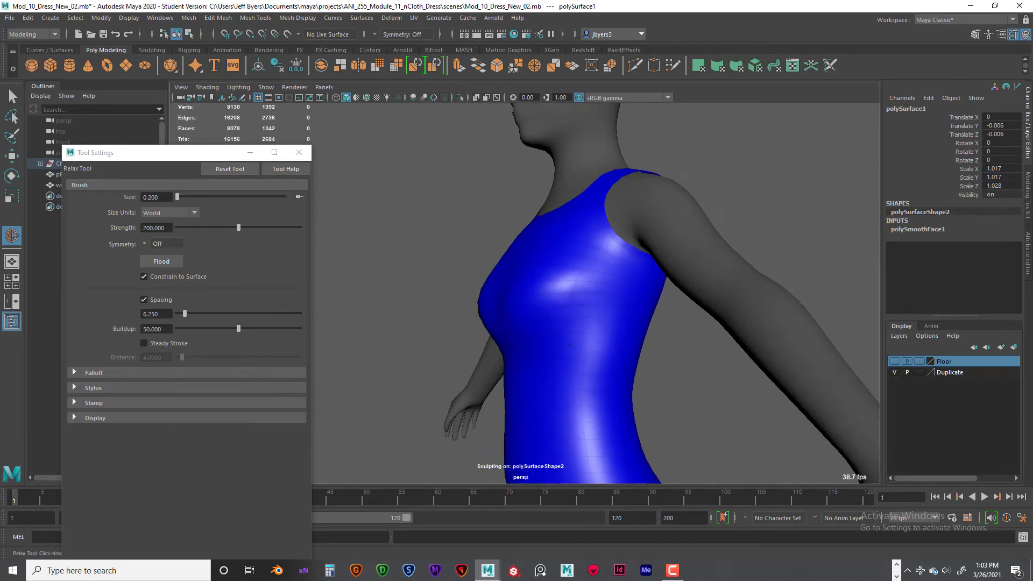
{"action": "mouse_move", "coordinate": [578, 345]}
{"action": "left_mouse_down", "text": "alt"}
{"action": "mouse_move", "coordinate": [617, 323]}
{"action": "mouse_move", "coordinate": [613, 308]}
{"action": "left_mouse_up", "text": "alt"}
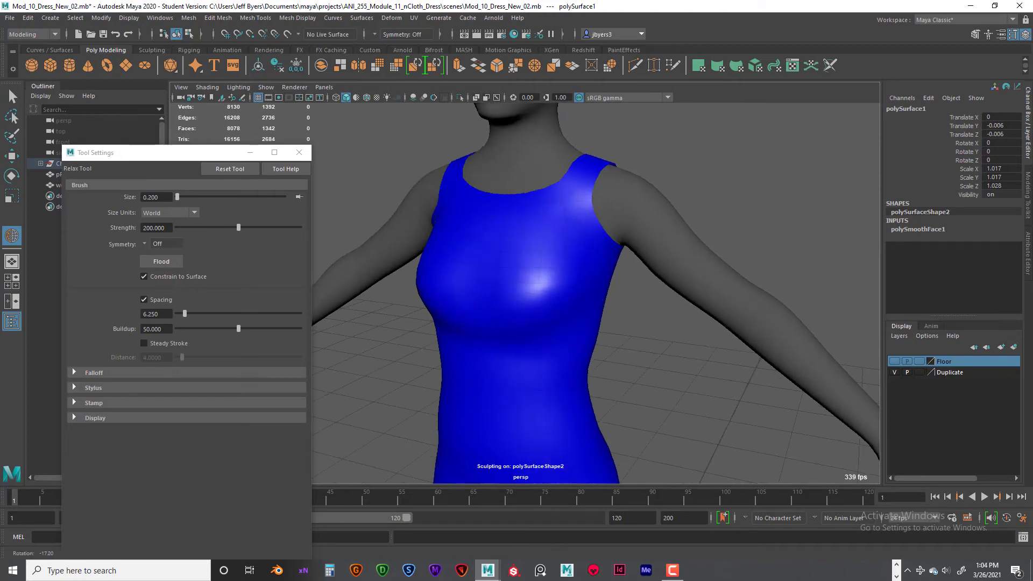
{"action": "left_click_drag", "start_coordinate": [544, 250], "coordinate": [426, 280], "text": "alt"}
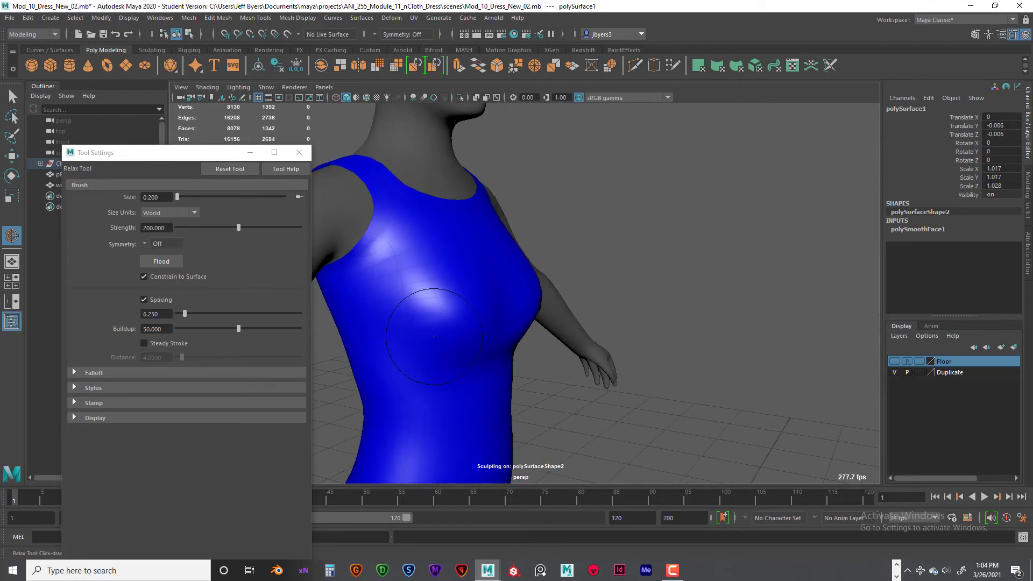
{"action": "mouse_move", "coordinate": [434, 337]}
{"action": "left_mouse_down", "text": "alt"}
{"action": "mouse_move", "coordinate": [427, 325]}
{"action": "mouse_move", "coordinate": [443, 330]}
{"action": "mouse_move", "coordinate": [412, 327]}
{"action": "left_mouse_up", "text": "alt"}
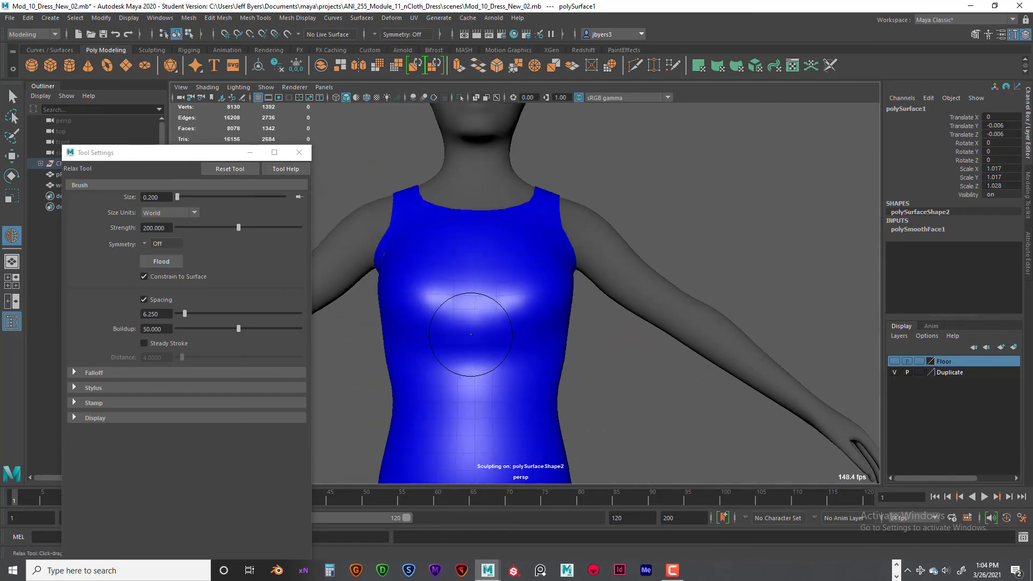
{"action": "mouse_move", "coordinate": [482, 334]}
{"action": "left_mouse_down", "text": "alt"}
{"action": "mouse_move", "coordinate": [420, 326]}
{"action": "mouse_move", "coordinate": [491, 346]}
{"action": "mouse_move", "coordinate": [635, 352]}
{"action": "mouse_move", "coordinate": [592, 307]}
{"action": "mouse_move", "coordinate": [554, 291]}
{"action": "mouse_move", "coordinate": [547, 330]}
{"action": "mouse_move", "coordinate": [533, 319]}
{"action": "mouse_move", "coordinate": [540, 339]}
{"action": "mouse_move", "coordinate": [576, 332]}
{"action": "mouse_move", "coordinate": [531, 316]}
{"action": "mouse_move", "coordinate": [394, 309]}
{"action": "mouse_move", "coordinate": [540, 307]}
{"action": "mouse_move", "coordinate": [512, 309]}
{"action": "left_mouse_up", "text": "alt"}
{"action": "scroll", "coordinate": [514, 288], "scroll_direction": "down", "scroll_amount": 5}
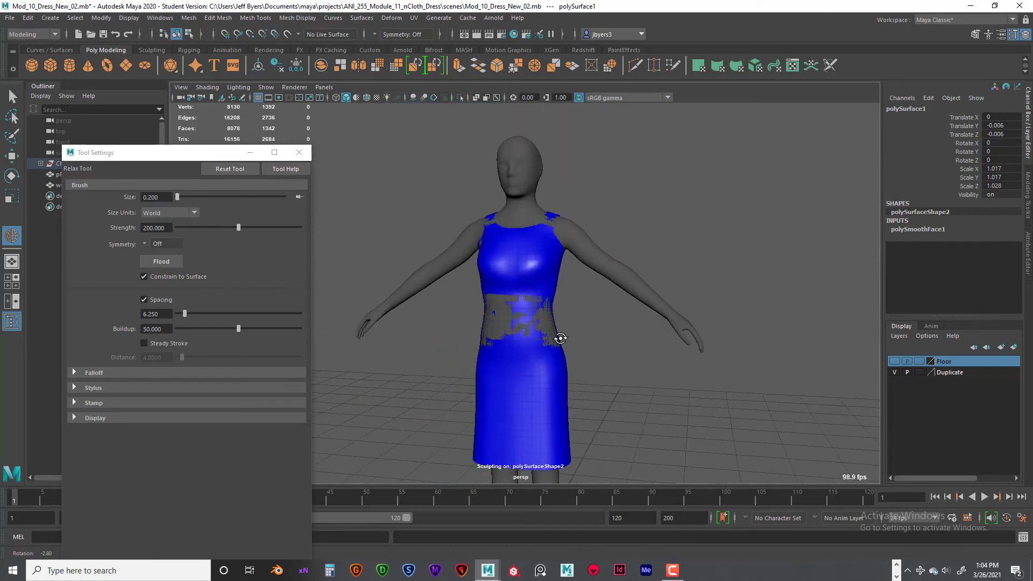
{"action": "scroll", "coordinate": [594, 339], "scroll_direction": "up", "scroll_amount": 4}
{"action": "left_click_drag", "start_coordinate": [592, 365], "coordinate": [655, 372], "text": "alt"}
{"action": "scroll", "coordinate": [513, 334], "scroll_direction": "down", "scroll_amount": 3}
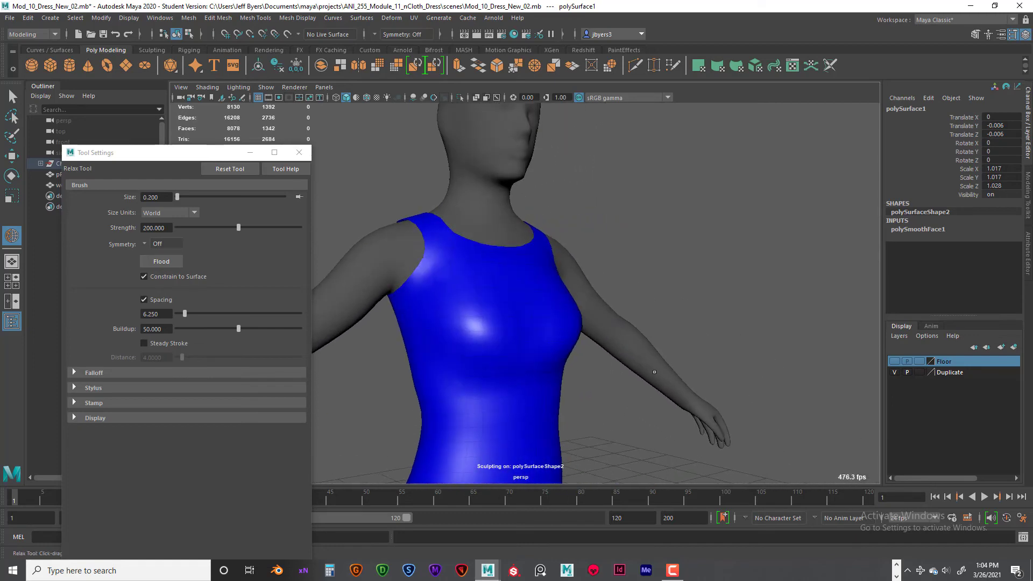
Close the Relax tool's settings, check the whole dress on the character, and return to the Select tool
{"action": "left_click", "coordinate": [303, 155]}
{"action": "mouse_move", "coordinate": [571, 323]}
{"action": "left_mouse_down", "text": "alt"}
{"action": "mouse_move", "coordinate": [484, 326]}
{"action": "mouse_move", "coordinate": [462, 307]}
{"action": "mouse_move", "coordinate": [556, 280]}
{"action": "mouse_move", "coordinate": [619, 327]}
{"action": "mouse_move", "coordinate": [595, 341]}
{"action": "mouse_move", "coordinate": [434, 346]}
{"action": "mouse_move", "coordinate": [491, 288]}
{"action": "mouse_move", "coordinate": [557, 278]}
{"action": "left_mouse_up", "text": "alt"}
{"action": "scroll", "coordinate": [508, 325], "scroll_direction": "down", "scroll_amount": 3}
{"action": "scroll", "coordinate": [484, 325], "scroll_direction": "up", "scroll_amount": 3}
{"action": "left_click_drag", "start_coordinate": [501, 324], "coordinate": [458, 363], "text": "alt"}
{"action": "scroll", "coordinate": [552, 371], "scroll_direction": "down", "scroll_amount": 5}
{"action": "middle_click_drag", "start_coordinate": [457, 363], "coordinate": [417, 263], "text": "alt"}
{"action": "scroll", "coordinate": [417, 264], "scroll_direction": "down", "scroll_amount": 2}
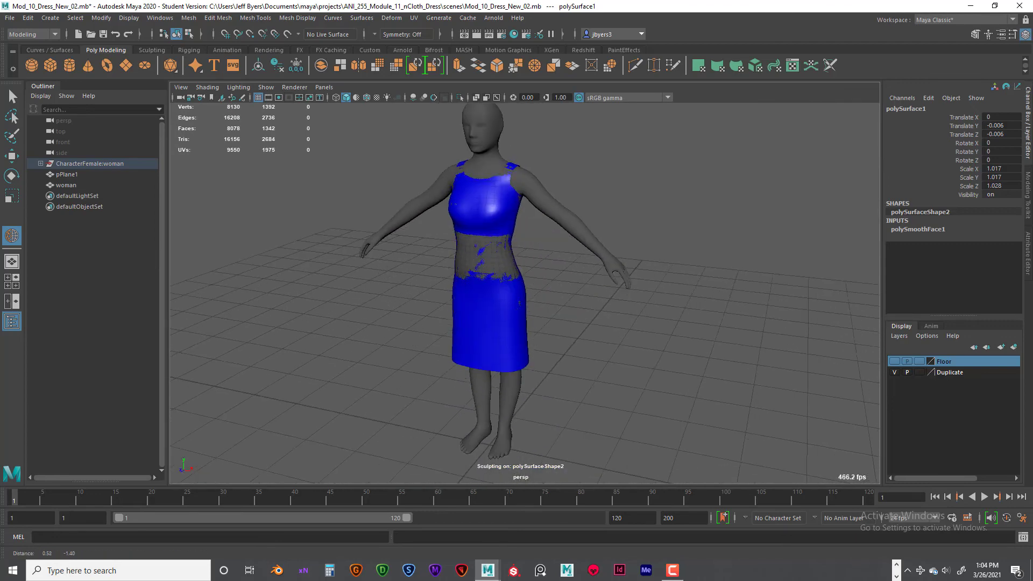
{"action": "scroll", "coordinate": [396, 215], "scroll_direction": "up", "scroll_amount": 3}
{"action": "middle_click_drag", "start_coordinate": [387, 193], "coordinate": [402, 258], "text": "alt"}
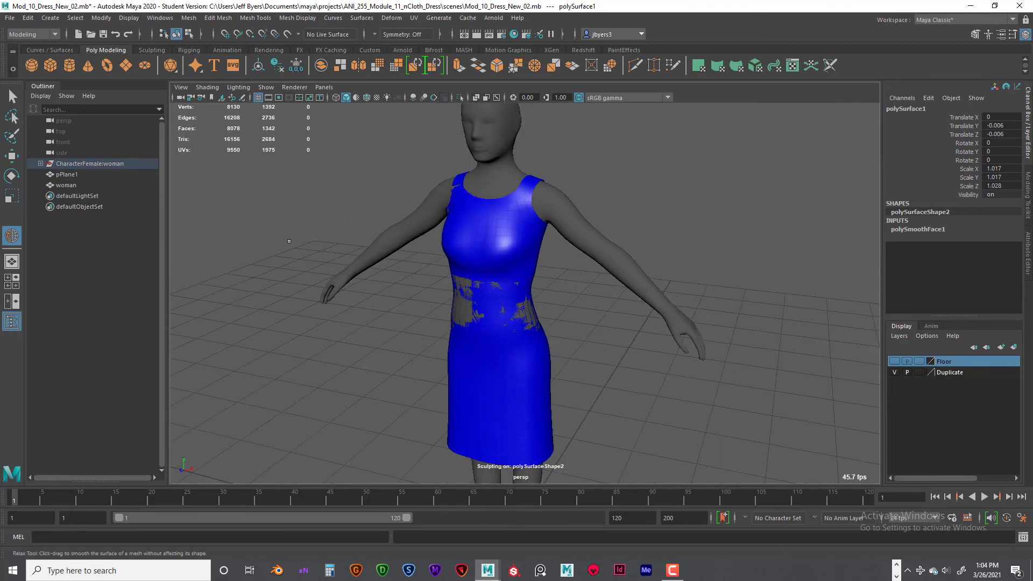
{"action": "key", "text": "q"}
Inspect how the dress mesh fits the body from waist to hem, and deselect the dress
{"action": "left_click_drag", "start_coordinate": [437, 314], "coordinate": [506, 295], "text": "alt"}
{"action": "scroll", "coordinate": [533, 289], "scroll_direction": "up", "scroll_amount": 3}
{"action": "scroll", "coordinate": [534, 304], "scroll_direction": "down", "scroll_amount": 3}
{"action": "middle_click_drag", "start_coordinate": [534, 302], "coordinate": [524, 277], "text": "alt"}
{"action": "scroll", "coordinate": [524, 277], "scroll_direction": "up", "scroll_amount": 2}
{"action": "left_click_drag", "start_coordinate": [524, 277], "coordinate": [526, 263], "text": "alt"}
{"action": "middle_click_drag", "start_coordinate": [526, 263], "coordinate": [554, 229], "text": "alt"}
{"action": "left_click_drag", "start_coordinate": [554, 229], "coordinate": [530, 228], "text": "alt"}
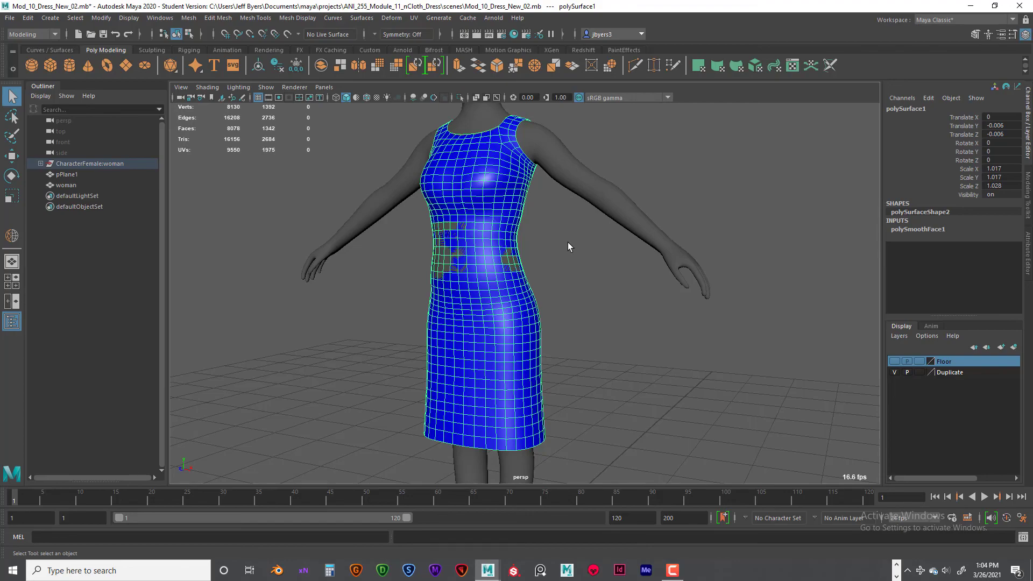
{"action": "mouse_move", "coordinate": [568, 242]}
{"action": "left_mouse_down", "text": "alt"}
{"action": "mouse_move", "coordinate": [482, 247]}
{"action": "mouse_move", "coordinate": [592, 243]}
{"action": "mouse_move", "coordinate": [563, 253]}
{"action": "left_mouse_up", "text": "alt"}
{"action": "right_click_drag", "start_coordinate": [563, 251], "coordinate": [599, 263], "text": "alt"}
{"action": "middle_click_drag", "start_coordinate": [600, 263], "coordinate": [590, 252], "text": "alt"}
{"action": "mouse_move", "coordinate": [589, 252]}
{"action": "right_mouse_down", "text": "alt"}
{"action": "mouse_move", "coordinate": [588, 268]}
{"action": "mouse_move", "coordinate": [577, 266]}
{"action": "right_mouse_up", "text": "alt"}
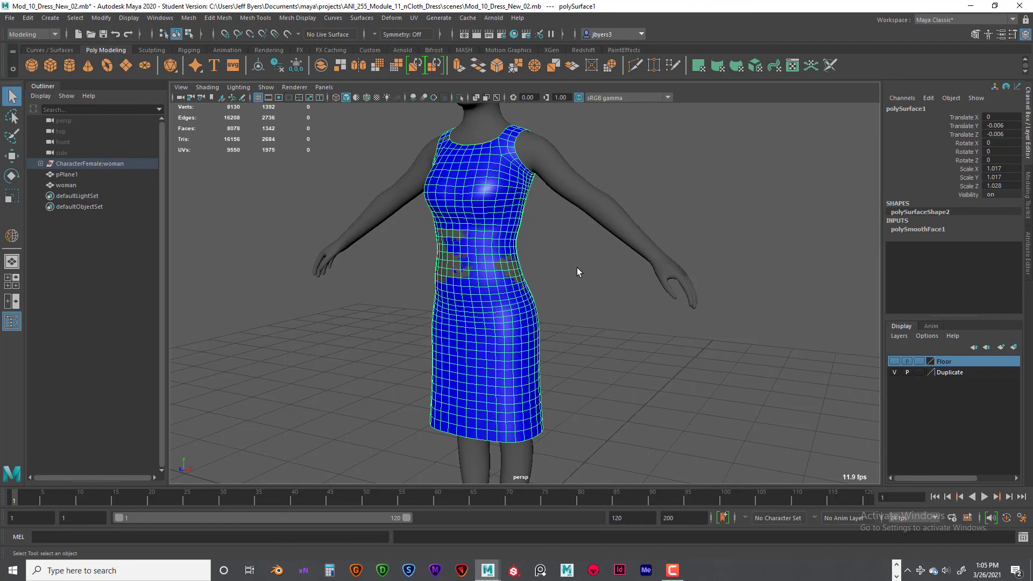
{"action": "left_click", "coordinate": [575, 270]}
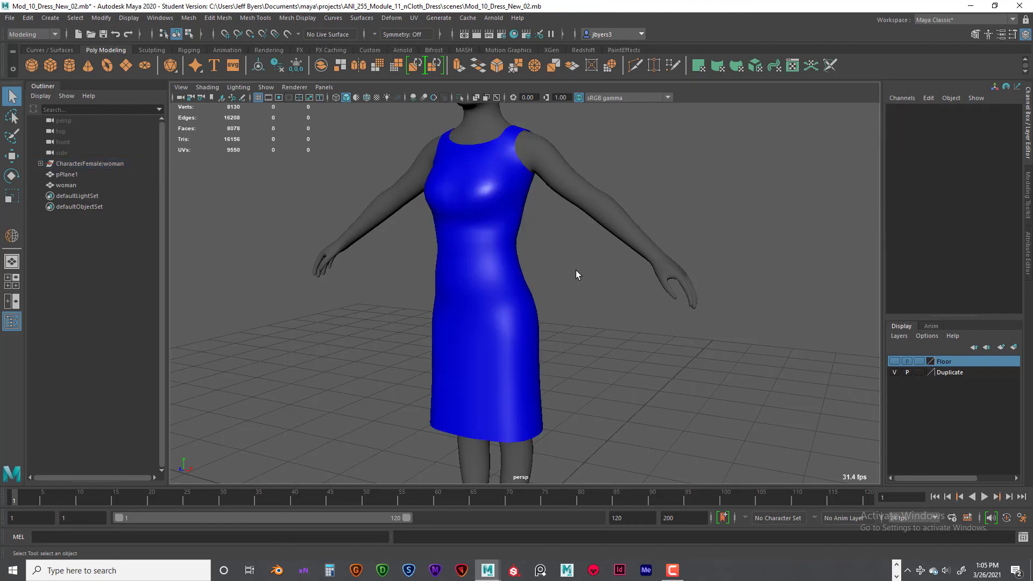